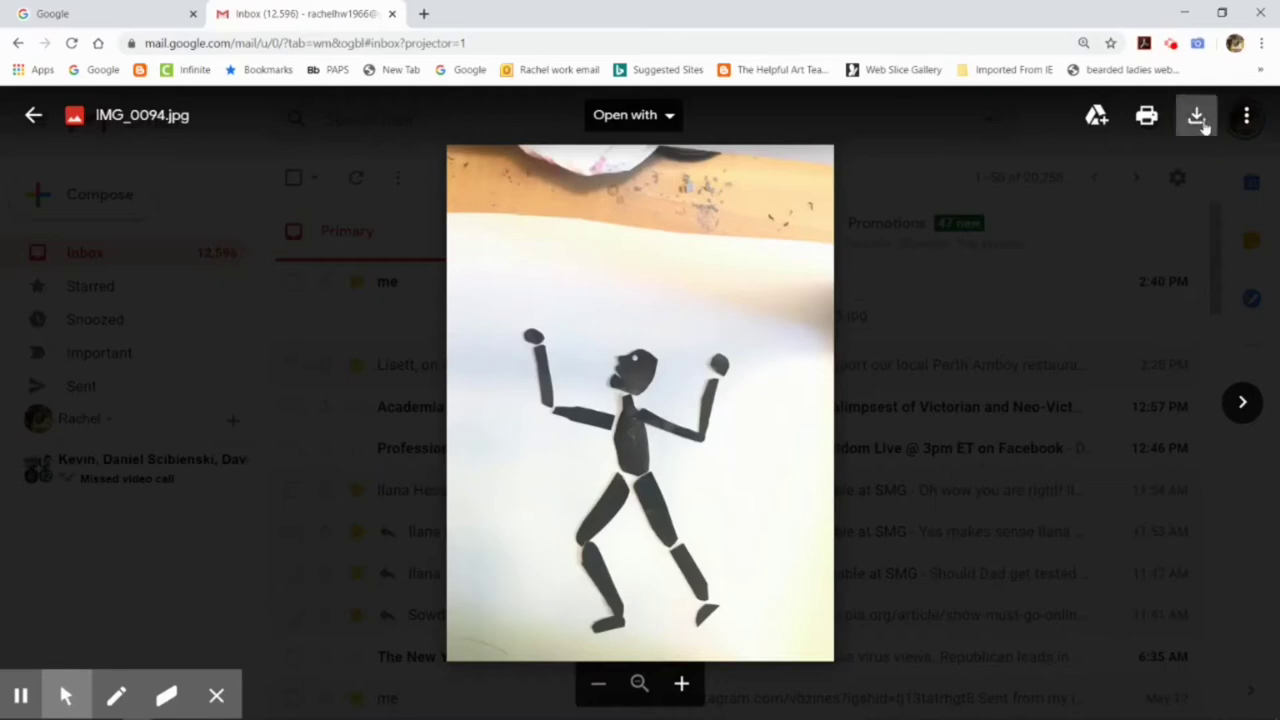
# Download the two e-mailed figure photos, IMG_0094.jpg and IMG_0095.jpg.
pyautogui.click(1196, 116)
pyautogui.click(1243, 400)
pyautogui.click(1196, 116)
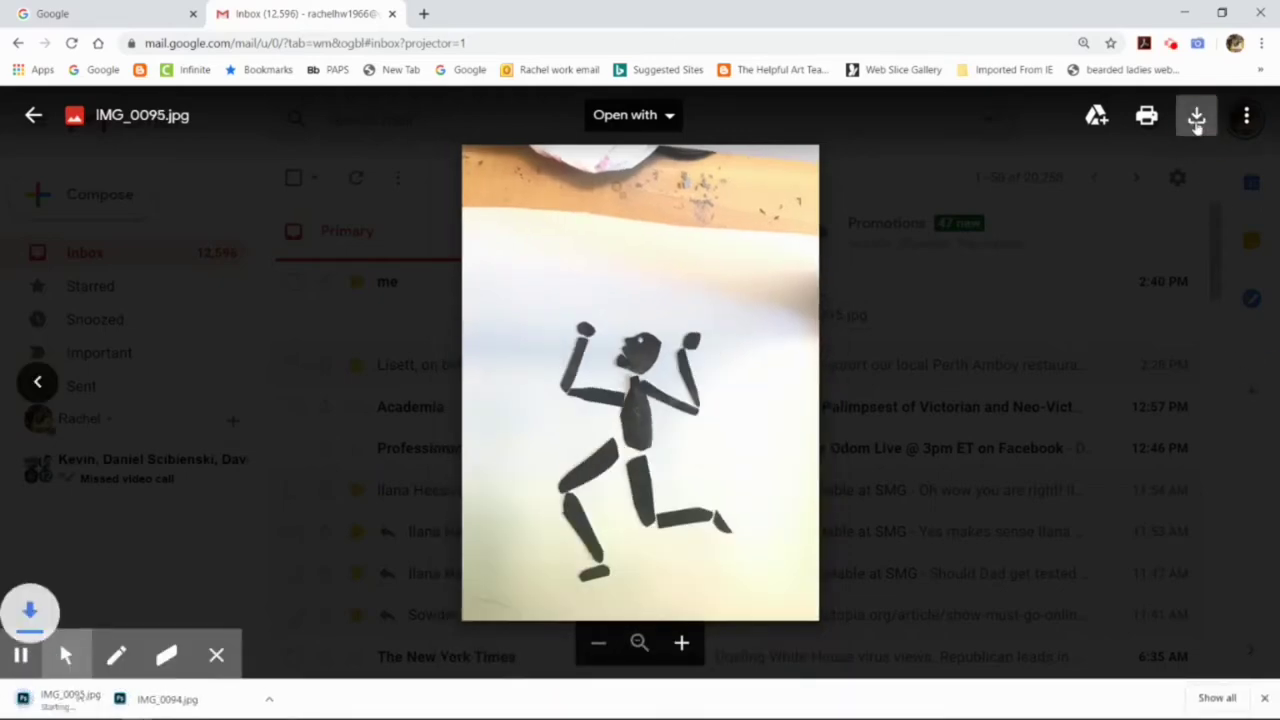
pyautogui.click(66, 655)
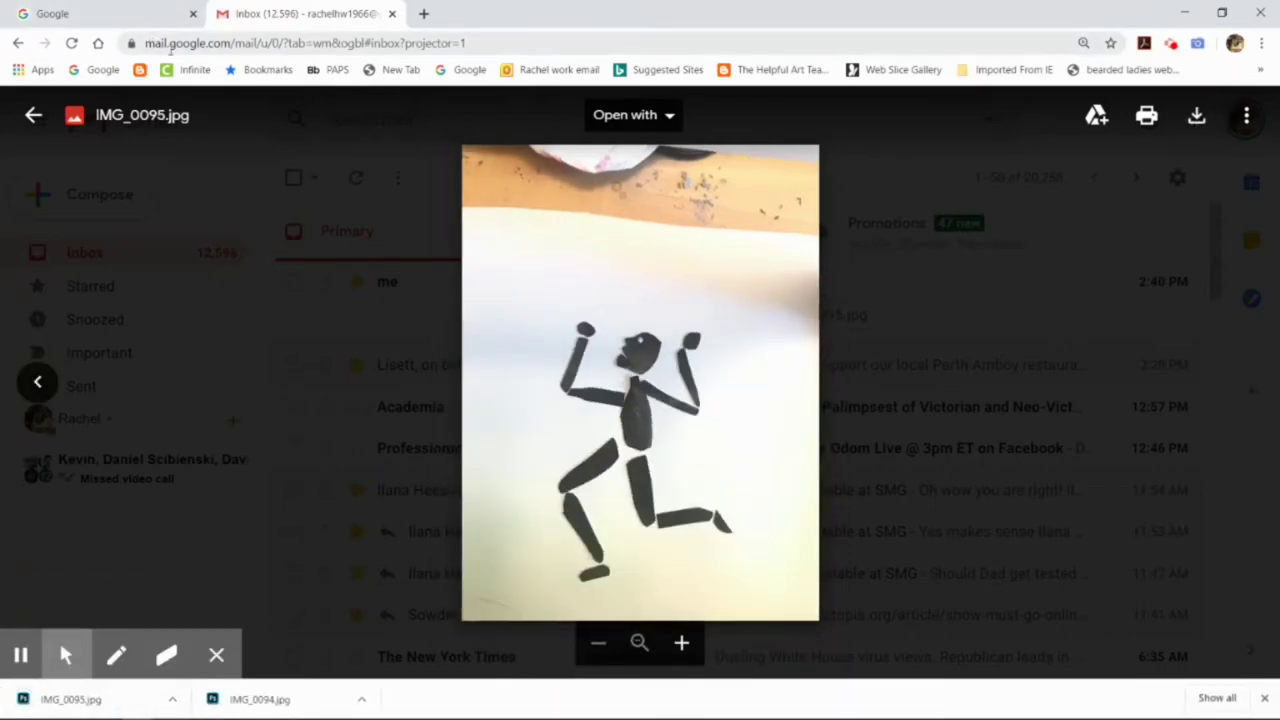
# Switch to the Photopea online editor at photopea.com.
pyautogui.click(170, 45)
pyautogui.write('photopea.com')
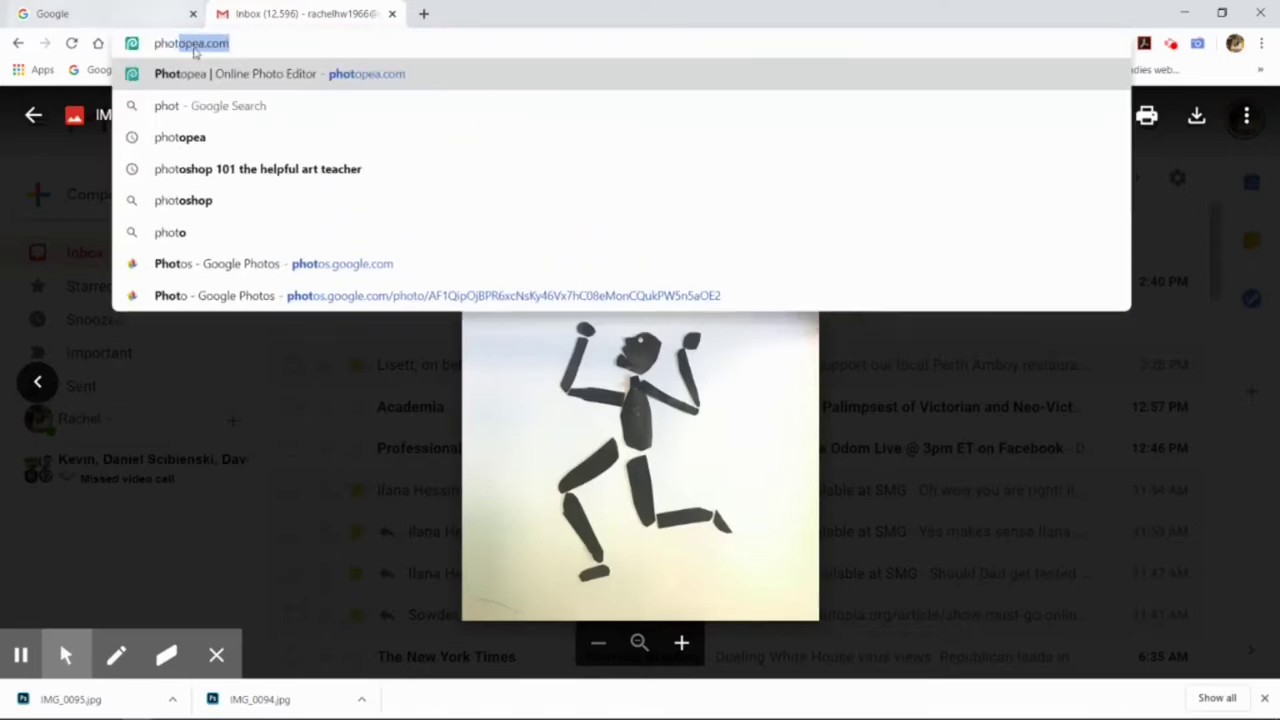
pyautogui.press('Return')
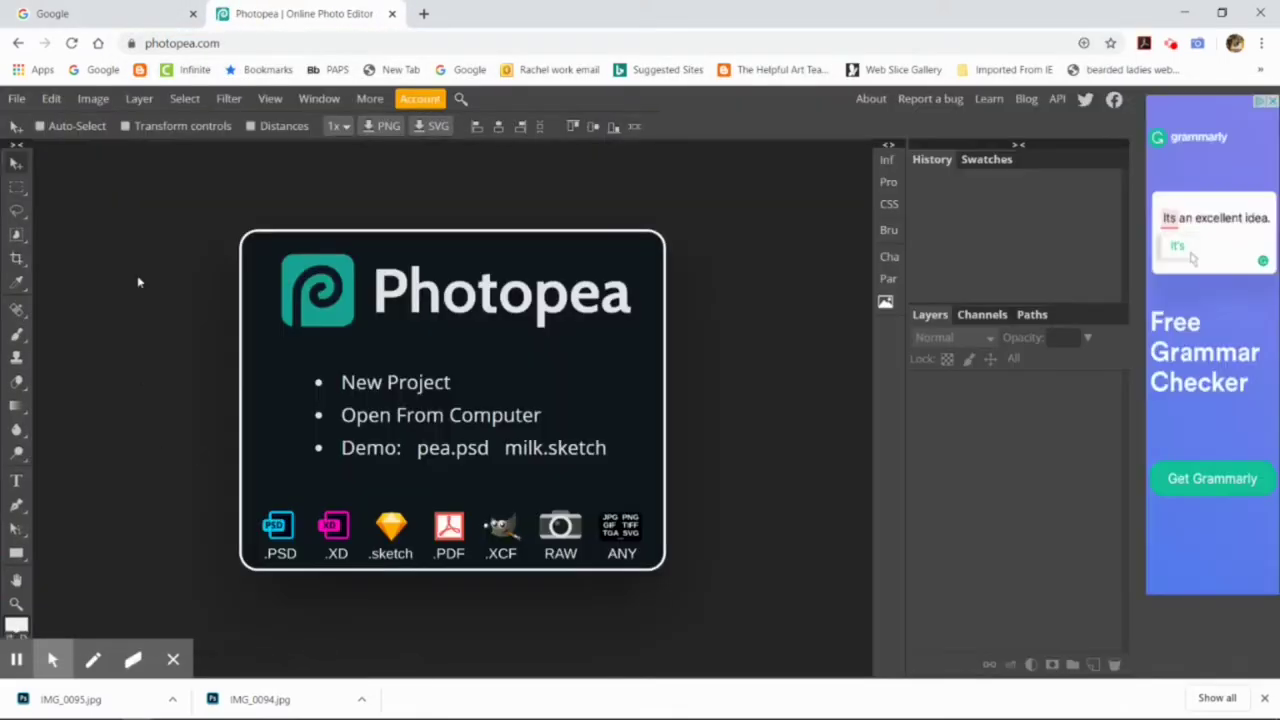
# Open the IMG_0094 photo from the Downloads folder.
pyautogui.click(18, 100)
pyautogui.click(41, 148)
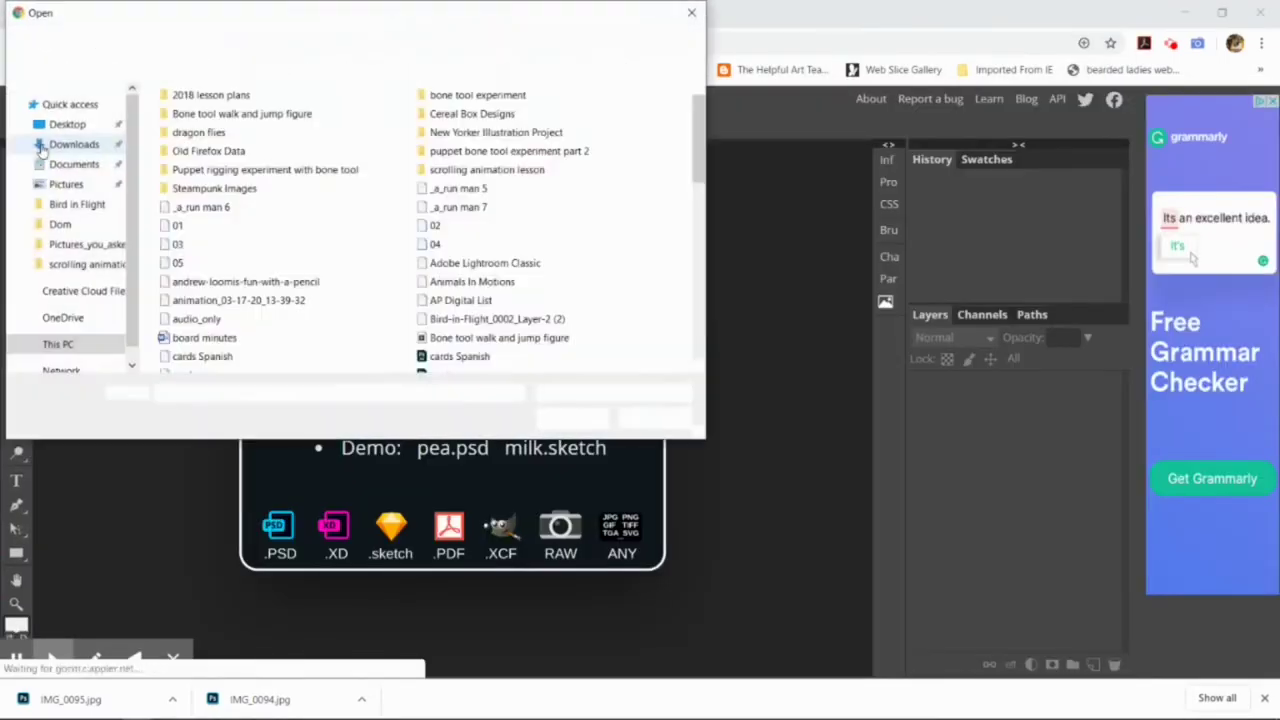
pyautogui.click(72, 145)
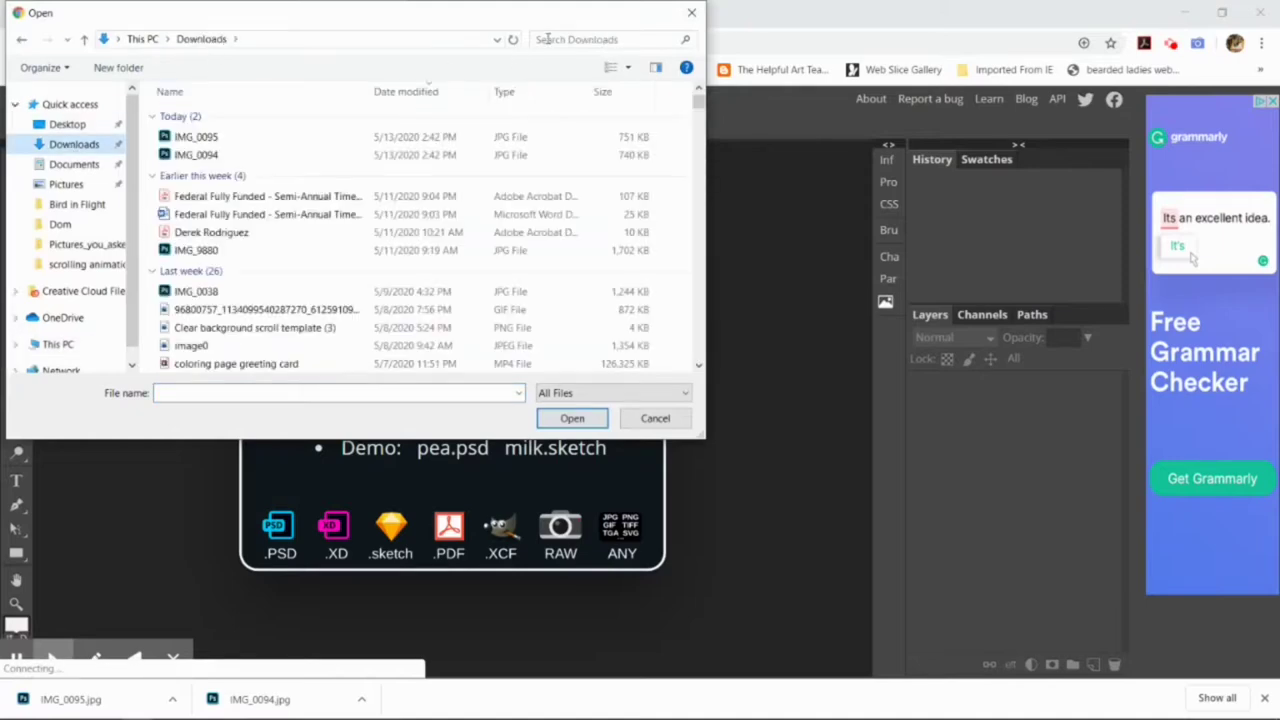
pyautogui.click(203, 156)
pyautogui.click(572, 420)
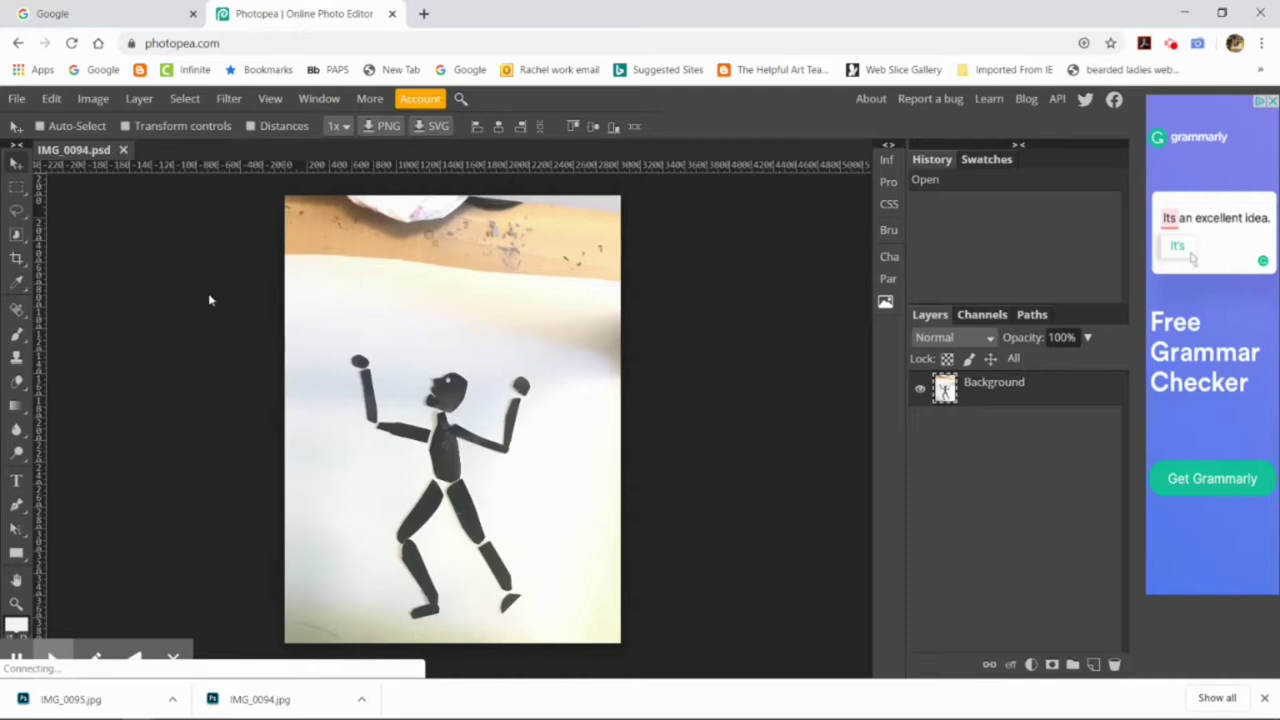
pyautogui.rightClick(16, 211)
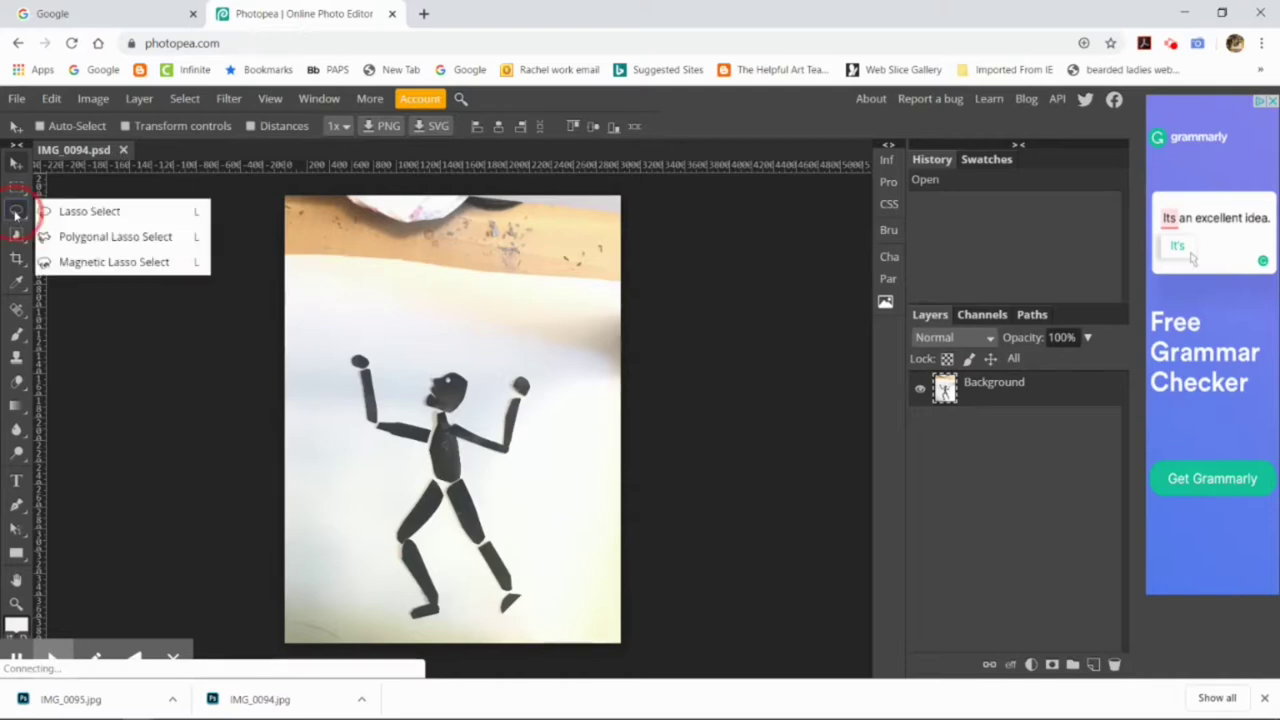
pyautogui.click(22, 192)
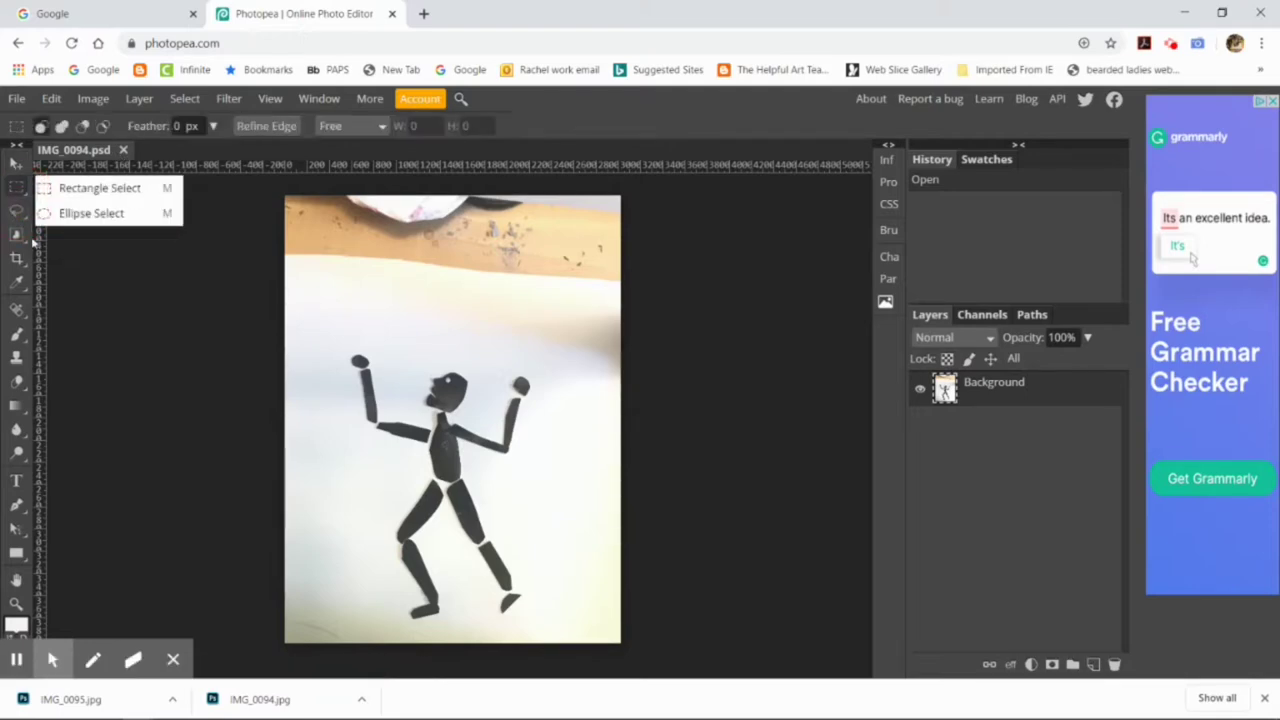
pyautogui.click(26, 241)
pyautogui.moveTo(27, 243); pyautogui.dragTo(111, 288)
pyautogui.click(400, 295)
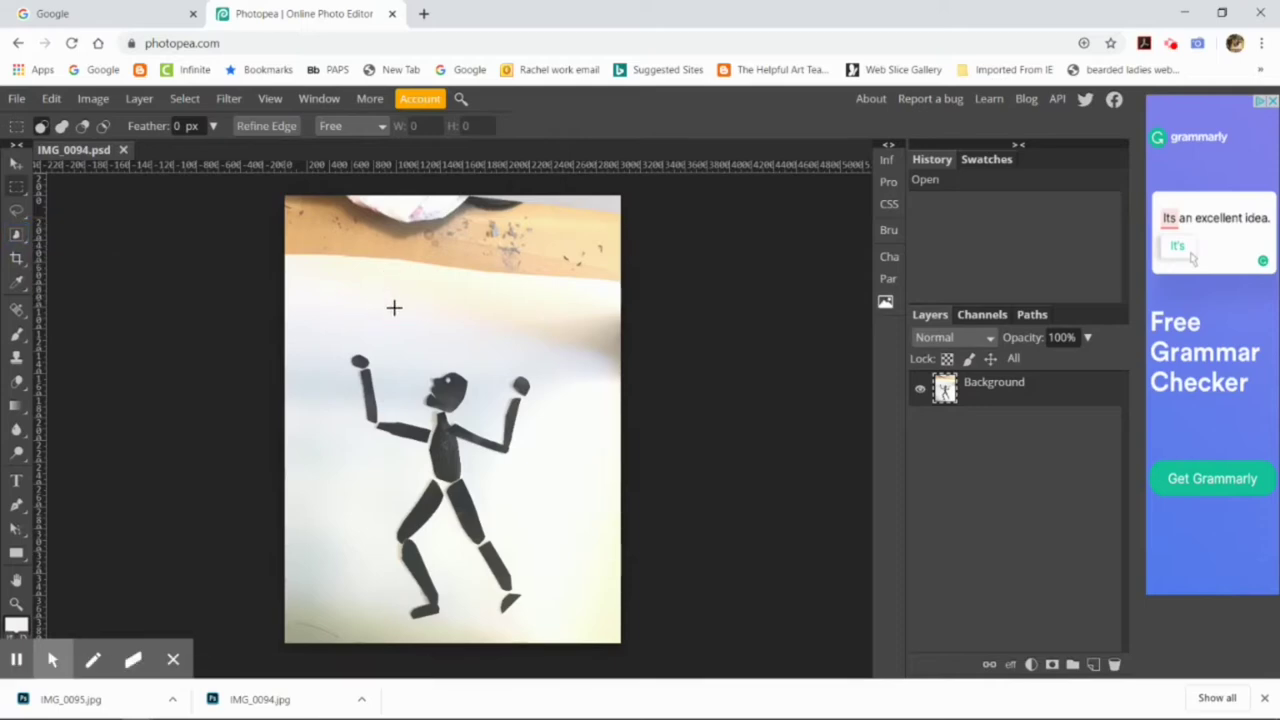
pyautogui.click(507, 411)
pyautogui.click(484, 406)
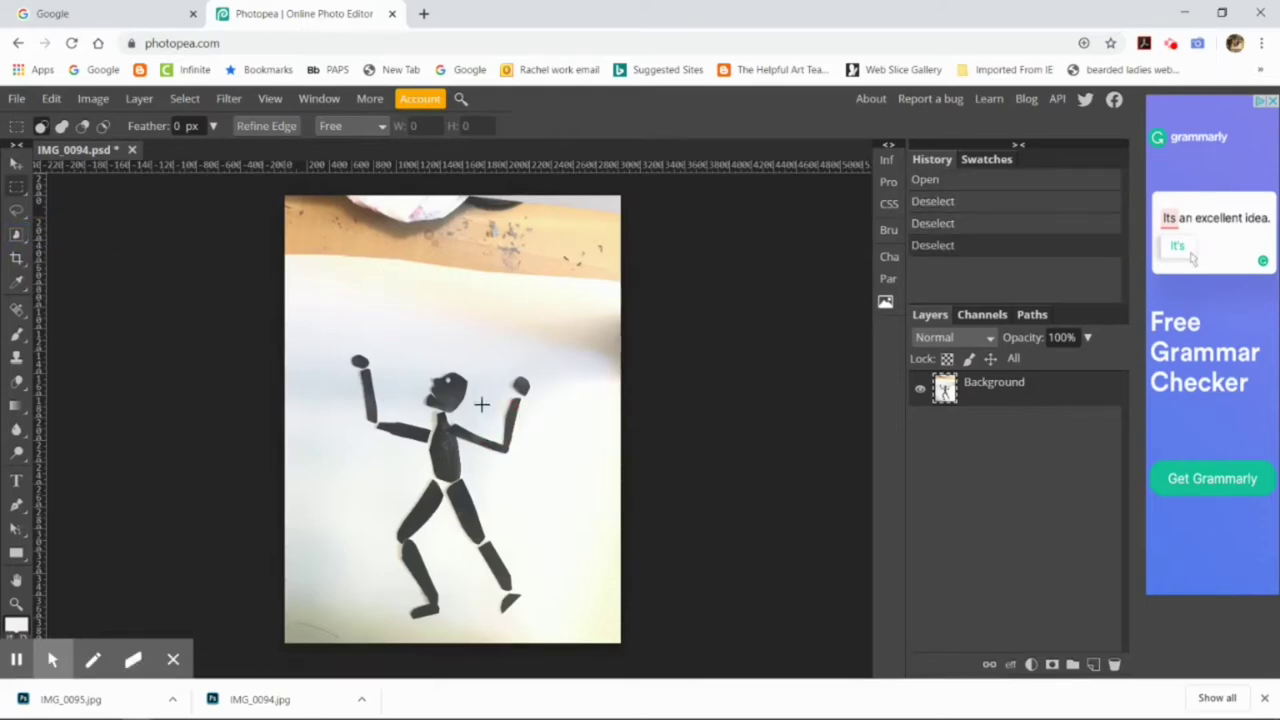
pyautogui.click(394, 354)
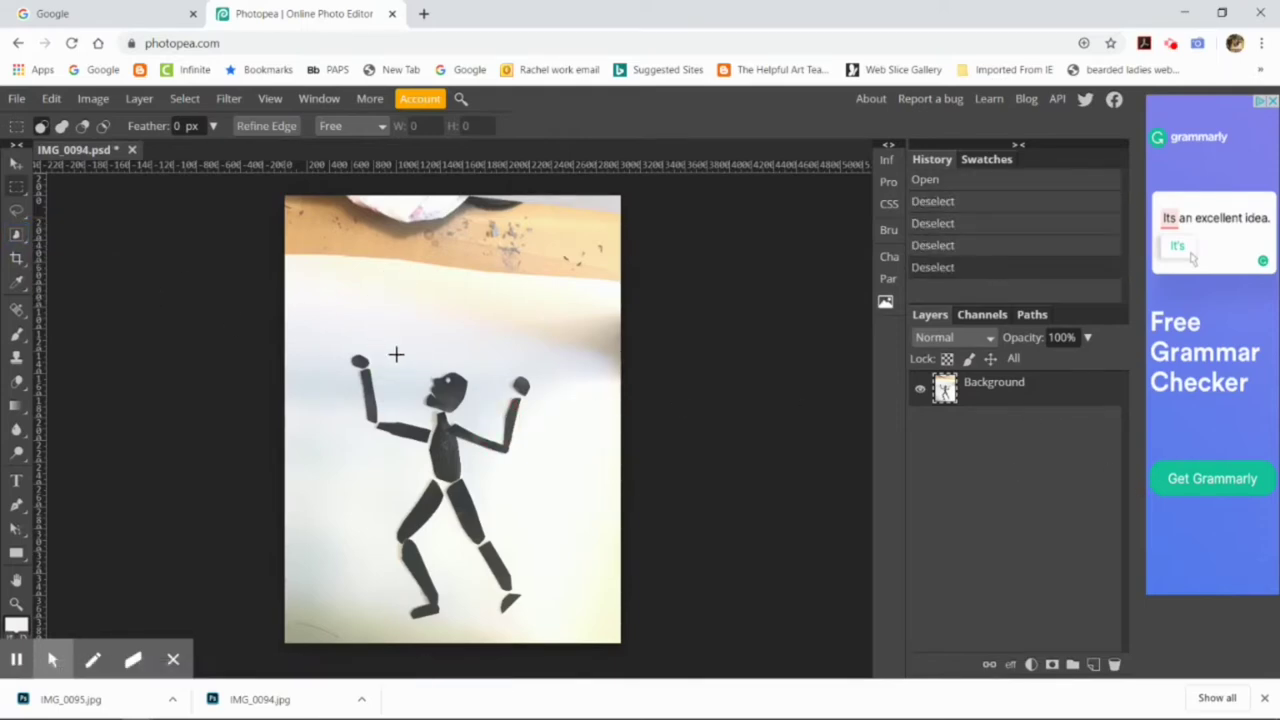
pyautogui.rightClick(968, 393)
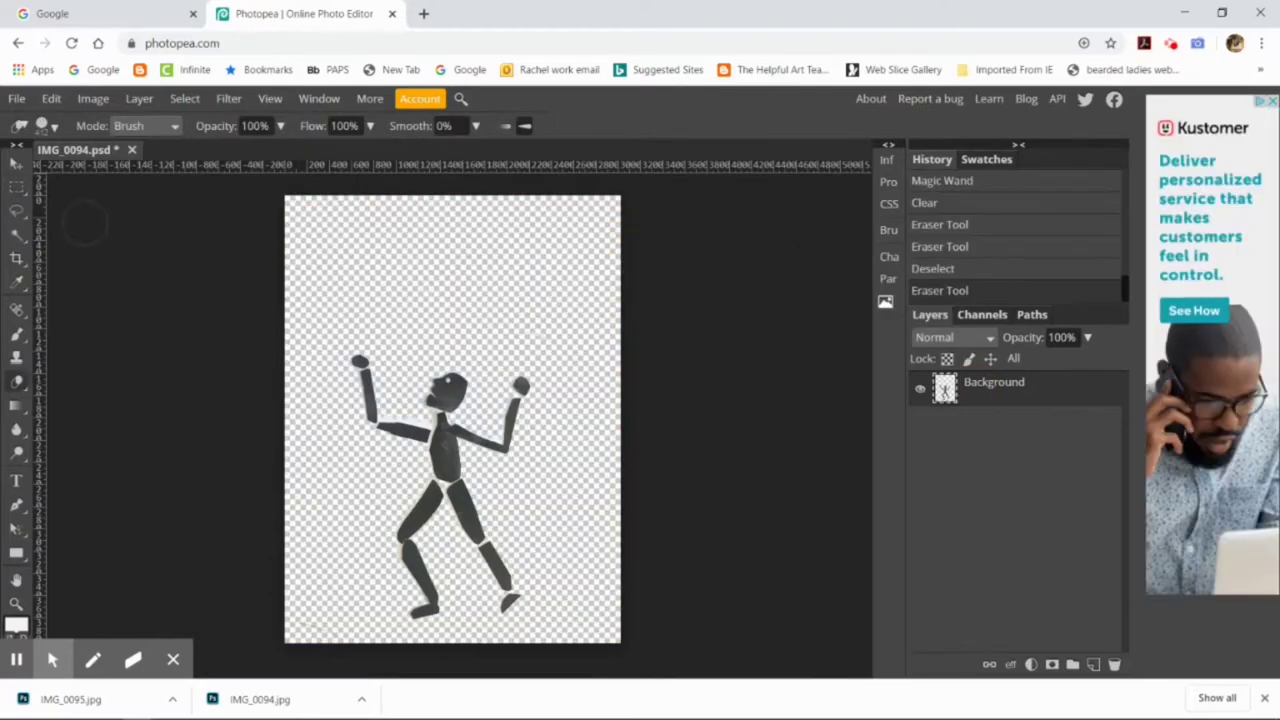
# Try to select the figure's head with the Magic Wand at tolerance 10, adding its patches one by one.
pyautogui.click(20, 240)
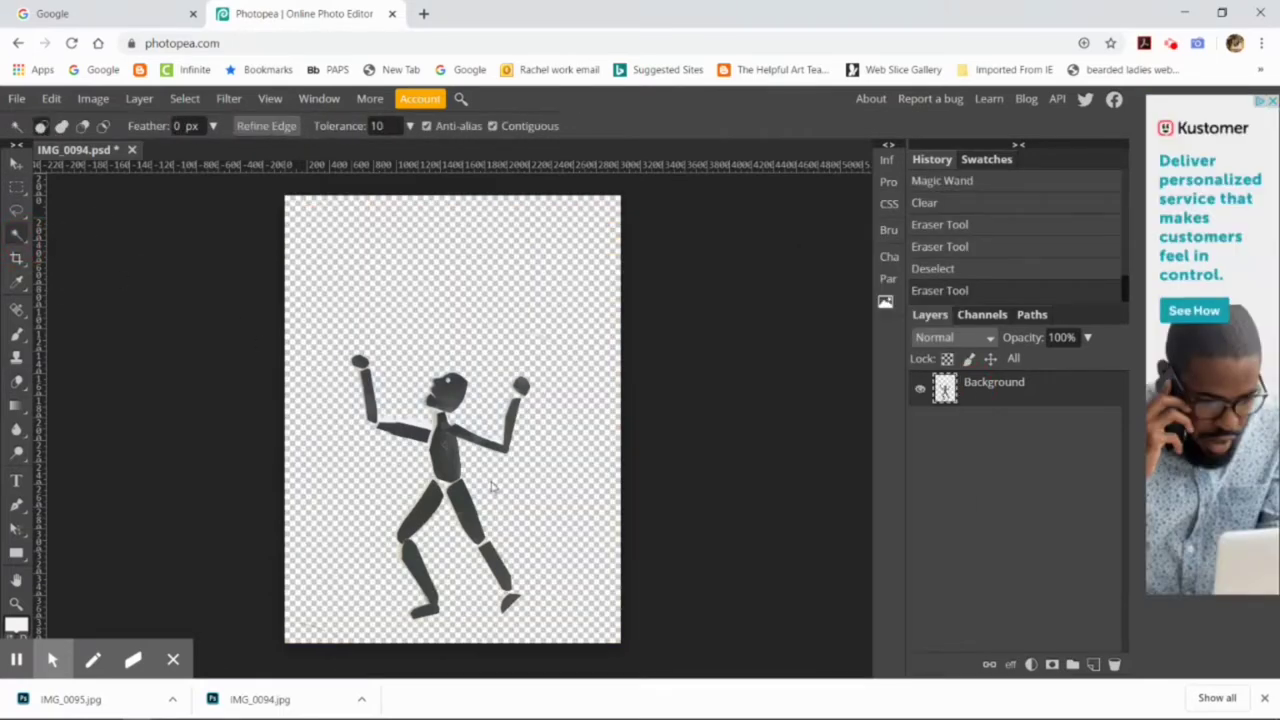
pyautogui.press('shift')
pyautogui.press('shift')
pyautogui.keyDown('shift'); pyautogui.click(450, 390); pyautogui.keyUp('shift')
pyautogui.click(435, 410)
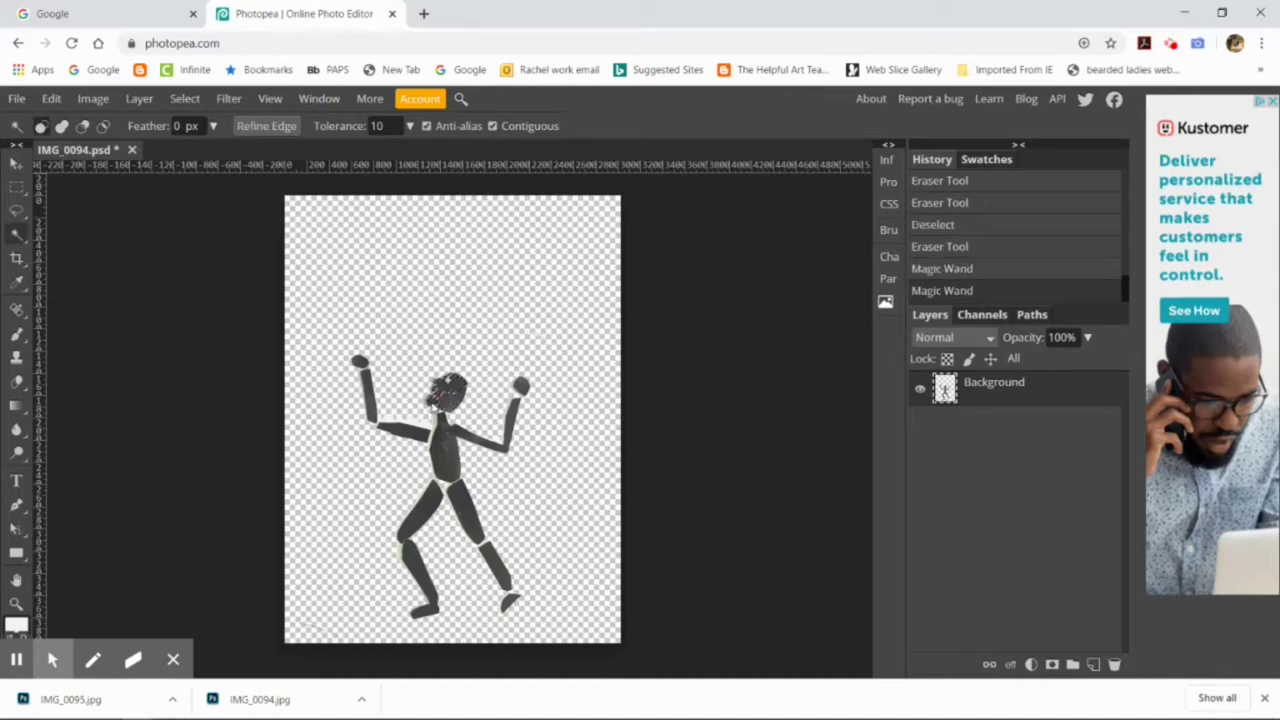
pyautogui.keyDown('shift'); pyautogui.click(450, 405); pyautogui.keyUp('shift')
pyautogui.keyDown('shift'); pyautogui.click(438, 400); pyautogui.keyUp('shift')
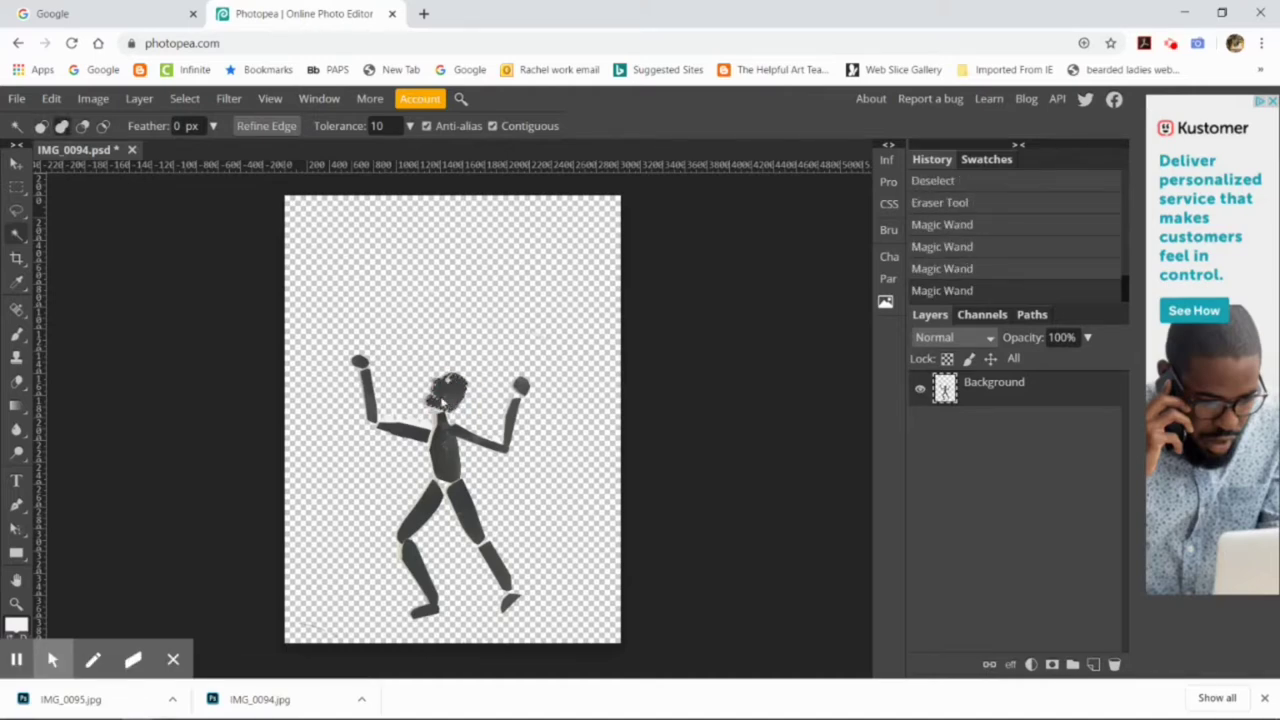
pyautogui.keyDown('shift'); pyautogui.click(444, 401); pyautogui.keyUp('shift')
# Try to add the figure's torso, arms, hands and legs to the Magic Wand selection.
pyautogui.keyDown('shift'); pyautogui.click(451, 444); pyautogui.keyUp('shift')
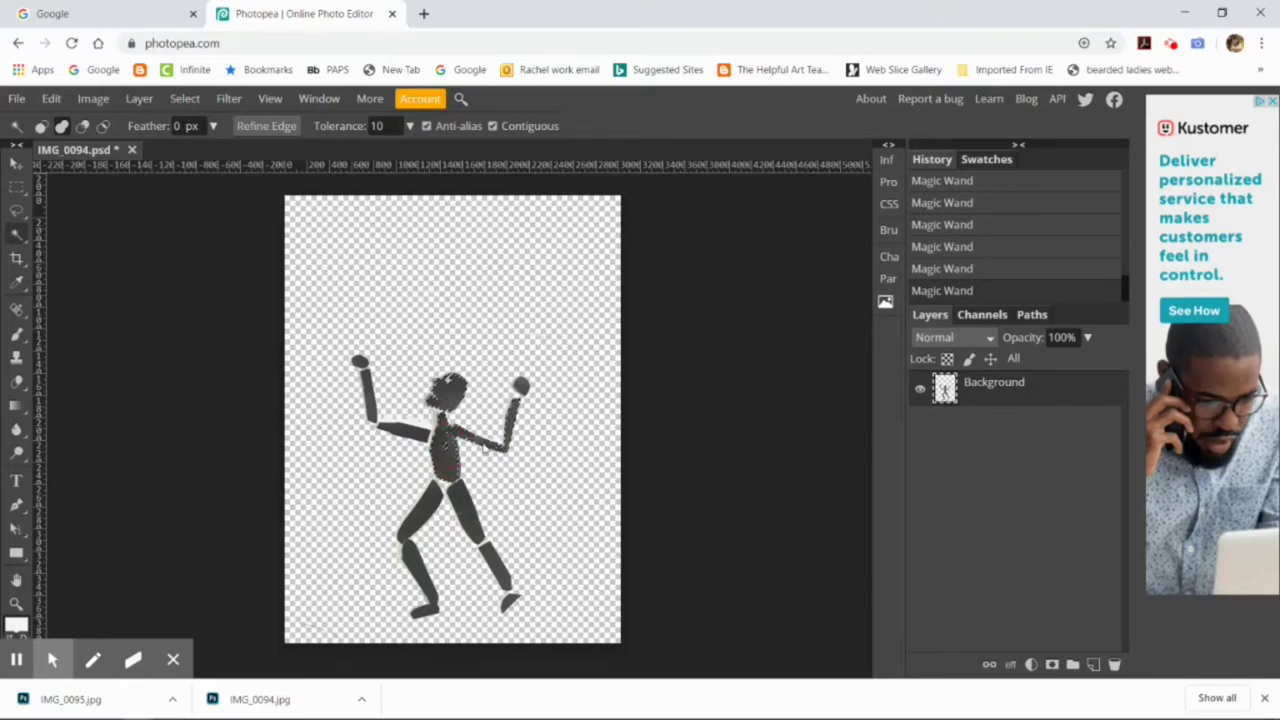
pyautogui.keyDown('shift'); pyautogui.click(484, 447); pyautogui.keyUp('shift')
pyautogui.keyDown('shift'); pyautogui.click(520, 388); pyautogui.keyUp('shift')
pyautogui.keyDown('shift'); pyautogui.click(362, 363); pyautogui.keyUp('shift')
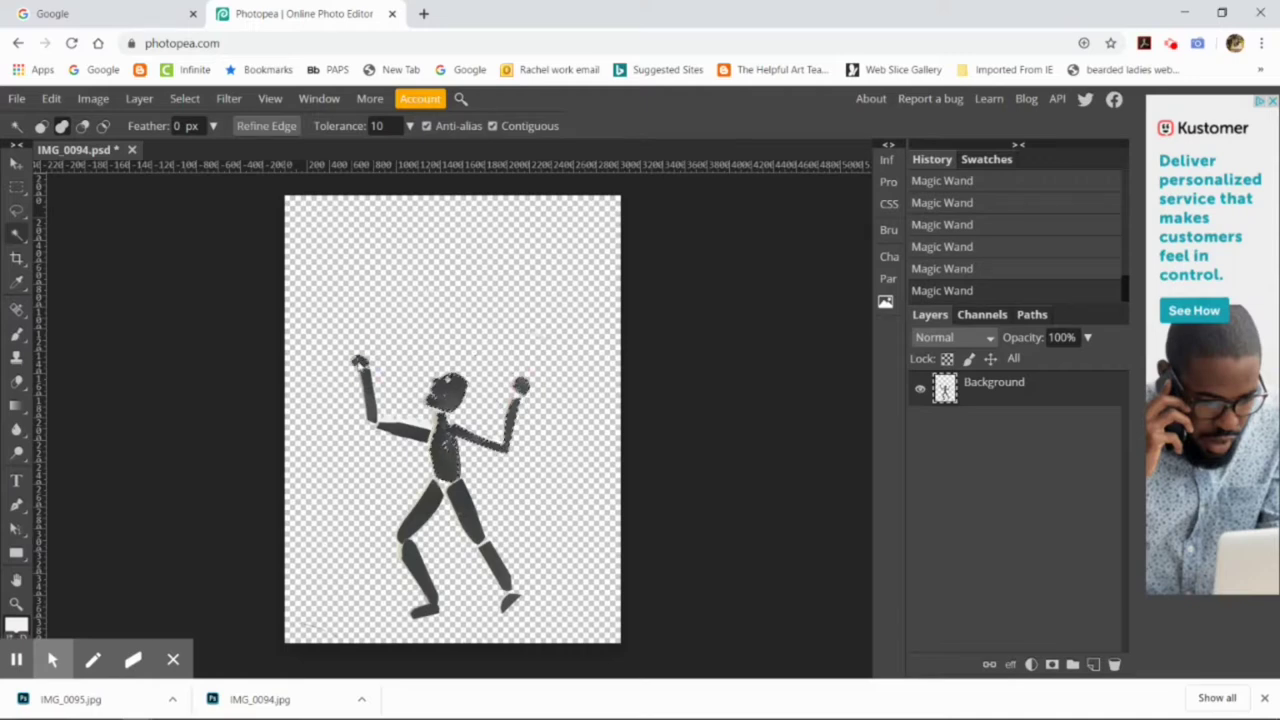
pyautogui.keyDown('shift'); pyautogui.click(368, 385); pyautogui.keyUp('shift')
pyautogui.keyDown('shift'); pyautogui.click(494, 564); pyautogui.keyUp('shift')
pyautogui.keyDown('shift'); pyautogui.click(424, 560); pyautogui.keyUp('shift')
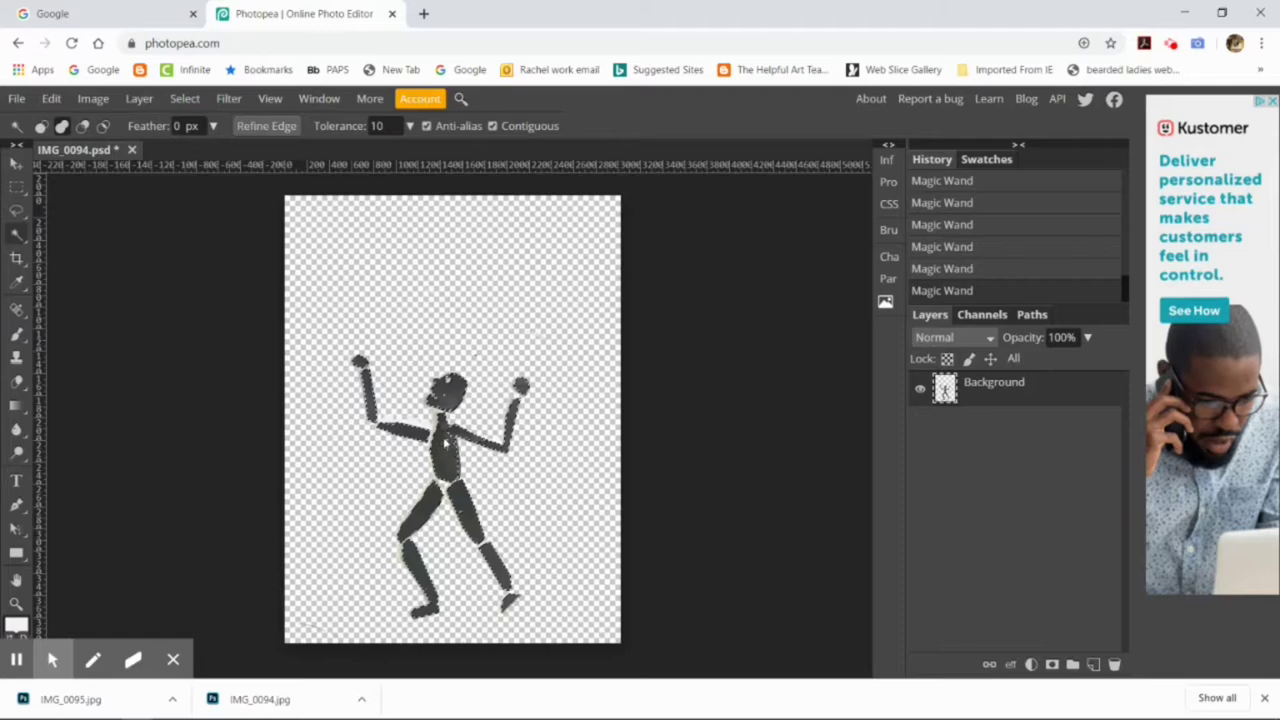
pyautogui.keyDown('shift'); pyautogui.click(449, 445); pyautogui.keyUp('shift')
# Try to fill in the torso selection with Quick Selection and clear the selected figure, and undo the clearing.
pyautogui.click(22, 236)
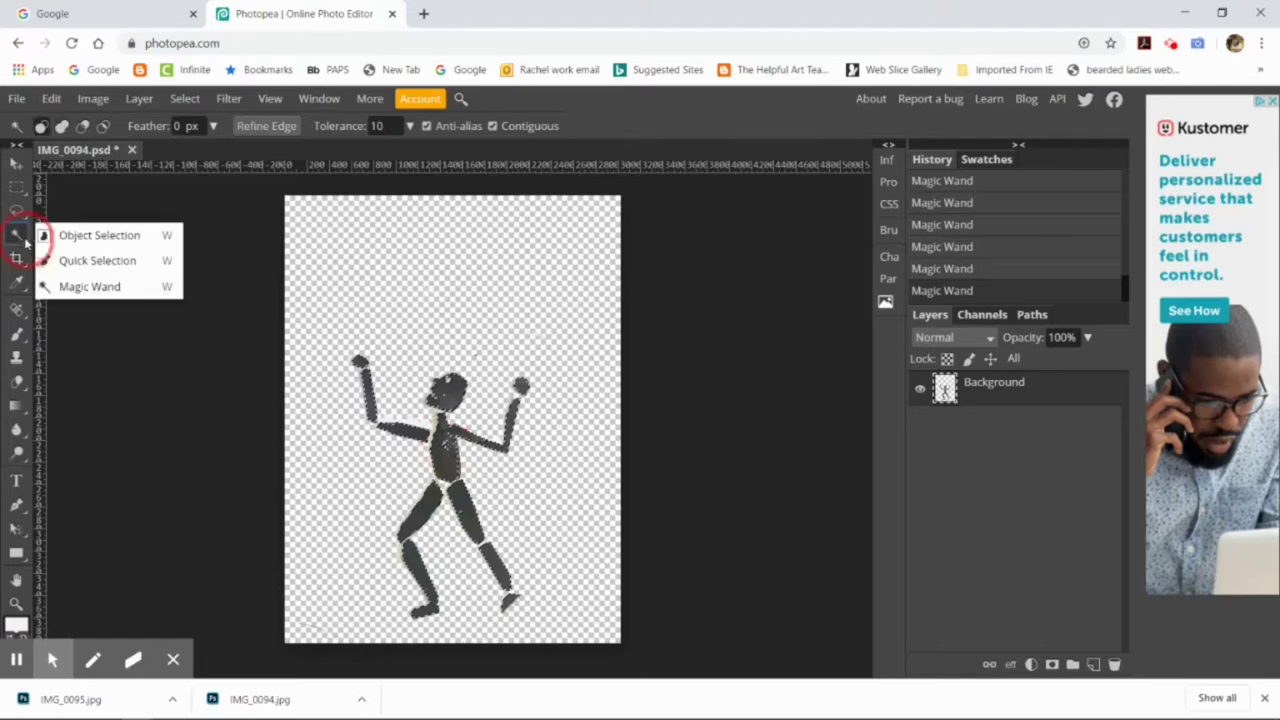
pyautogui.click(98, 235)
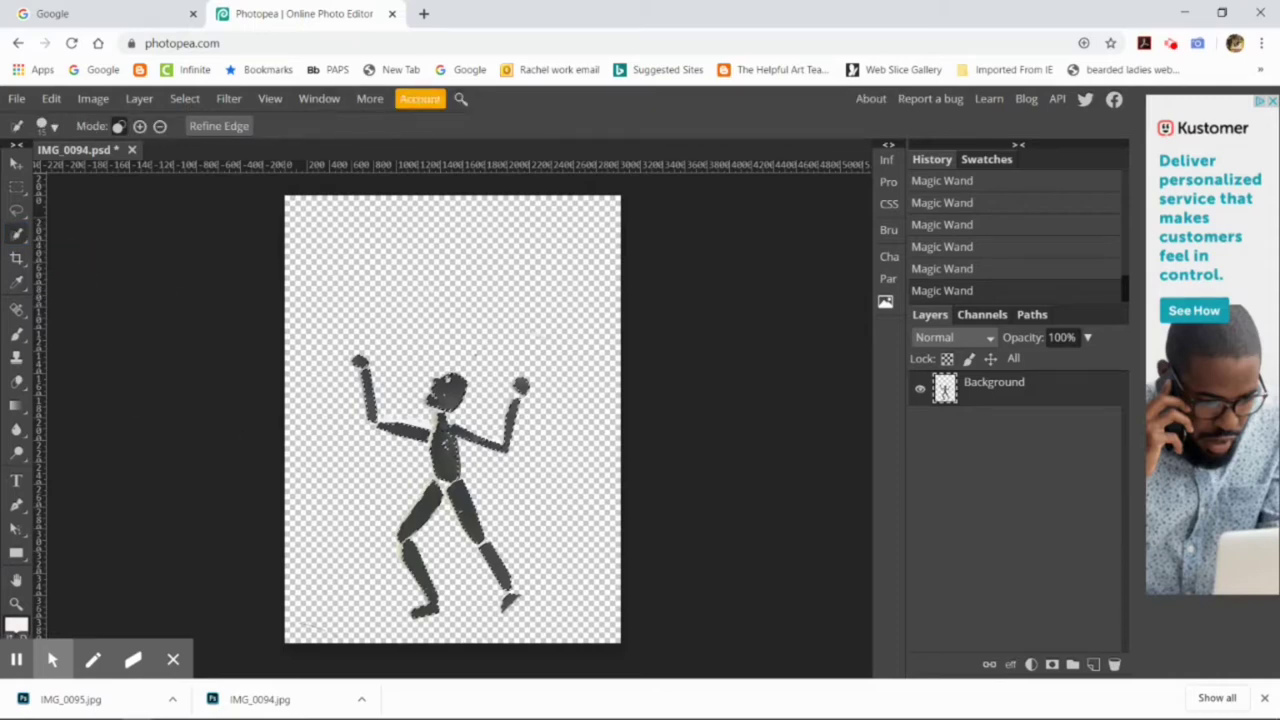
pyautogui.click(449, 459)
pyautogui.click(453, 462)
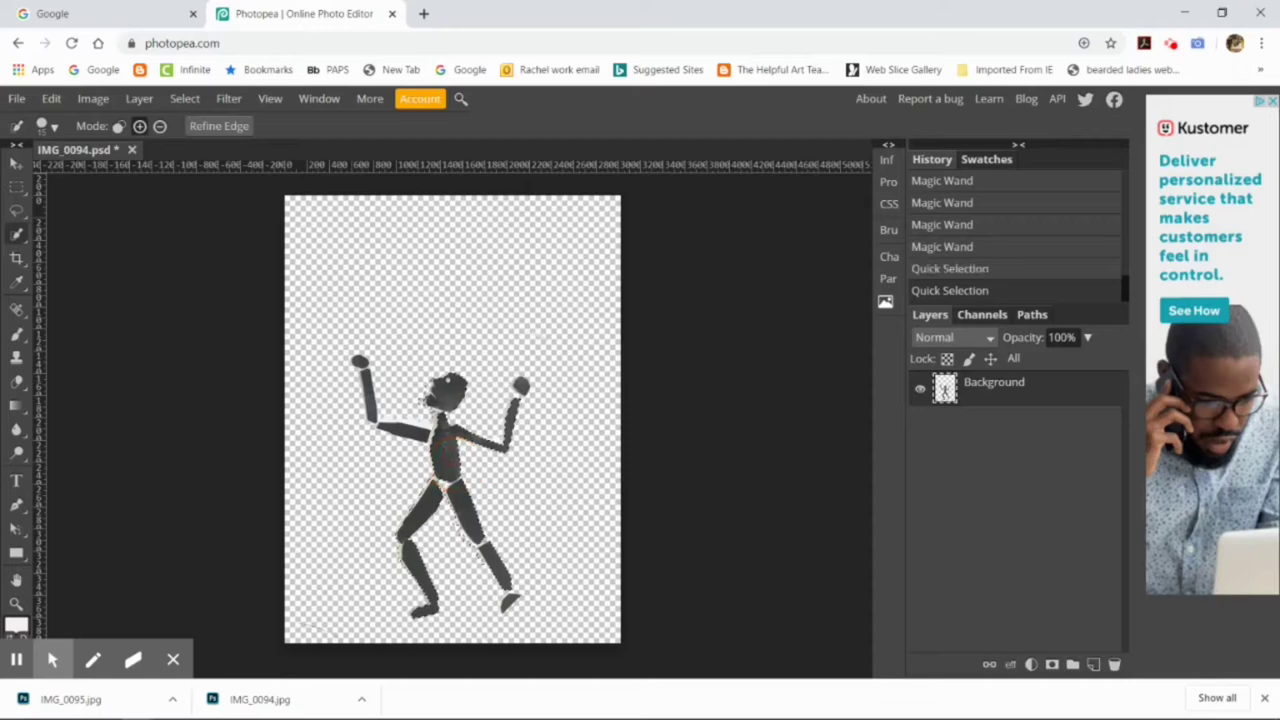
pyautogui.click(51, 98)
pyautogui.press('Delete')
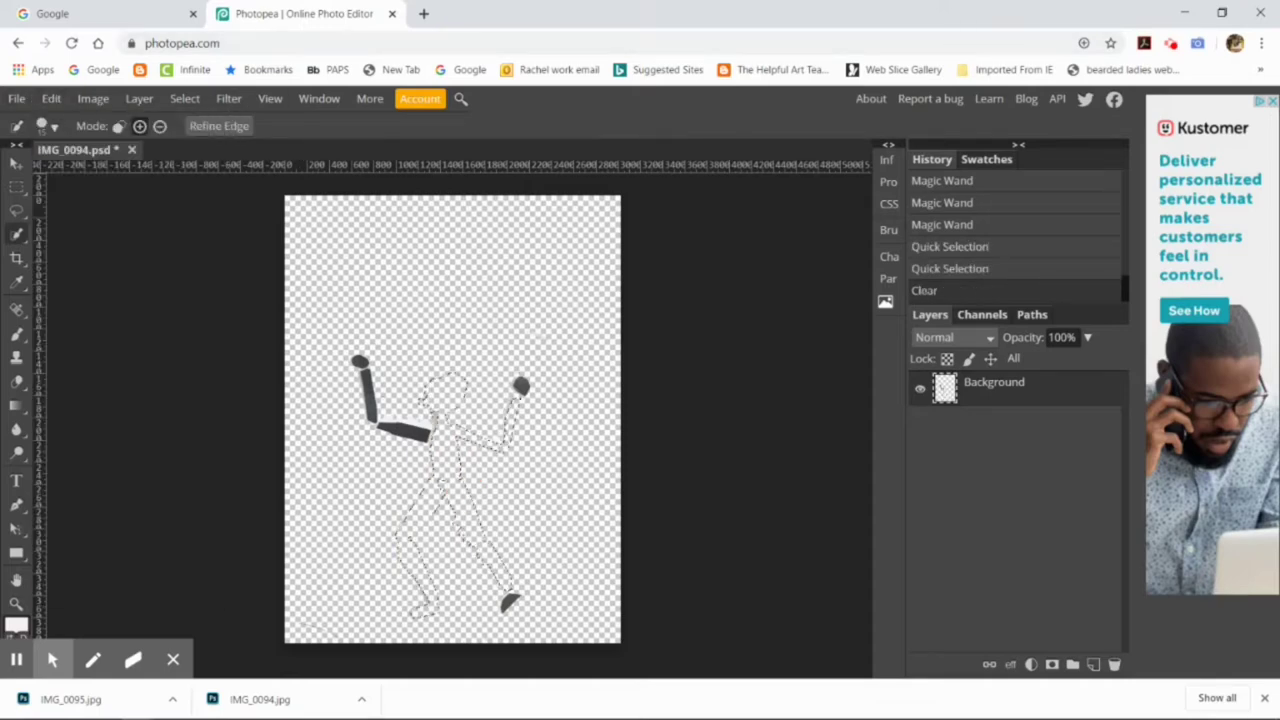
pyautogui.hotkey('ctrl', 'z')
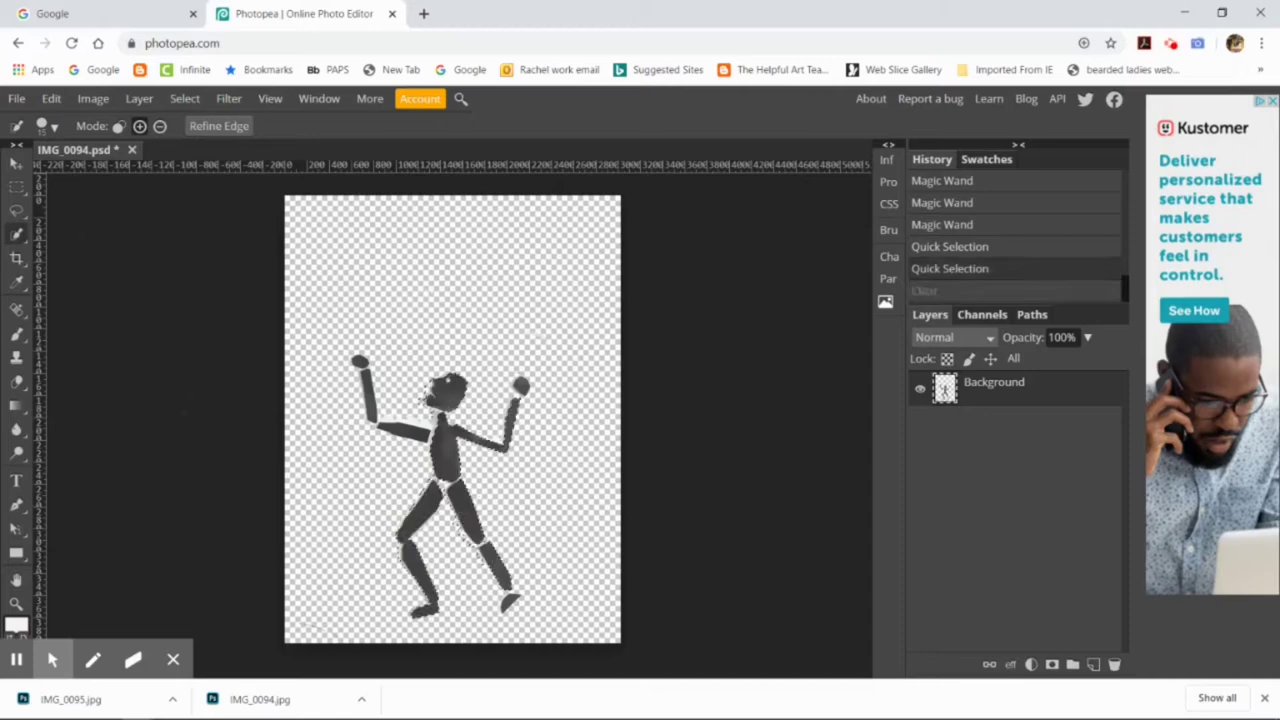
# Try to add the upper arm behind the torso to the selection with Quick Selection, and deselect everything.
pyautogui.click(408, 434)
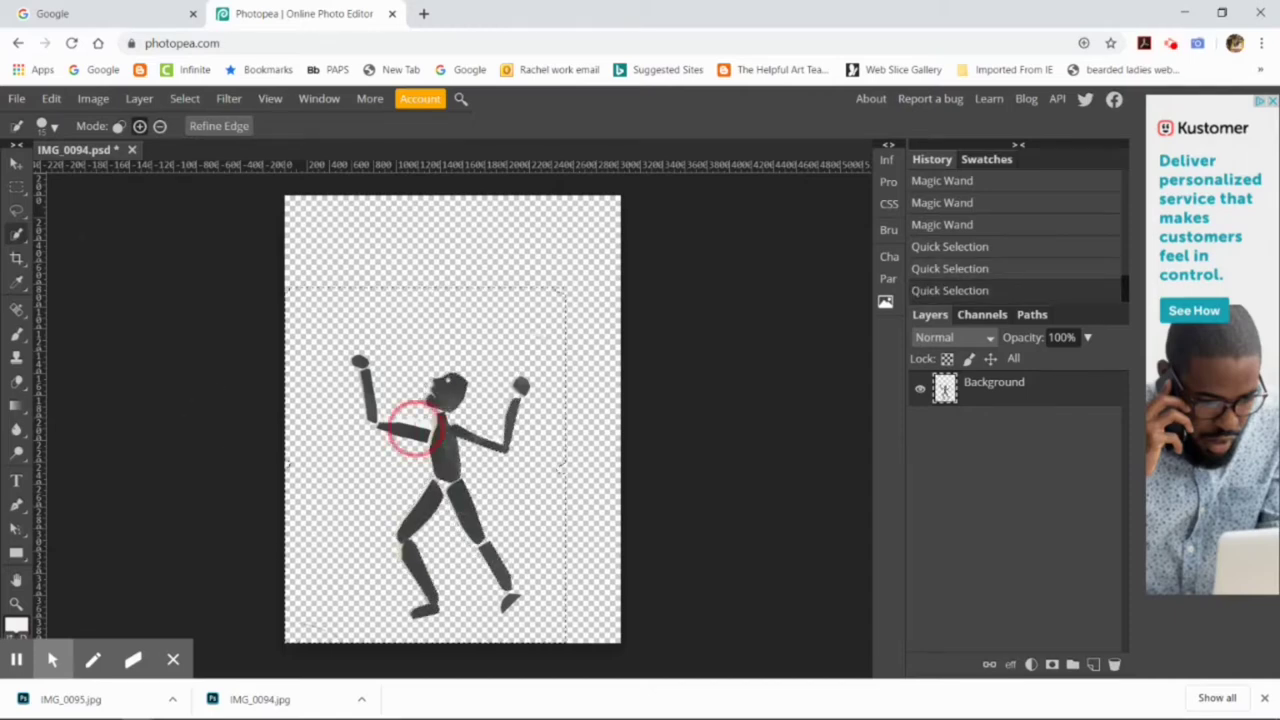
pyautogui.click(408, 434)
pyautogui.click(414, 434)
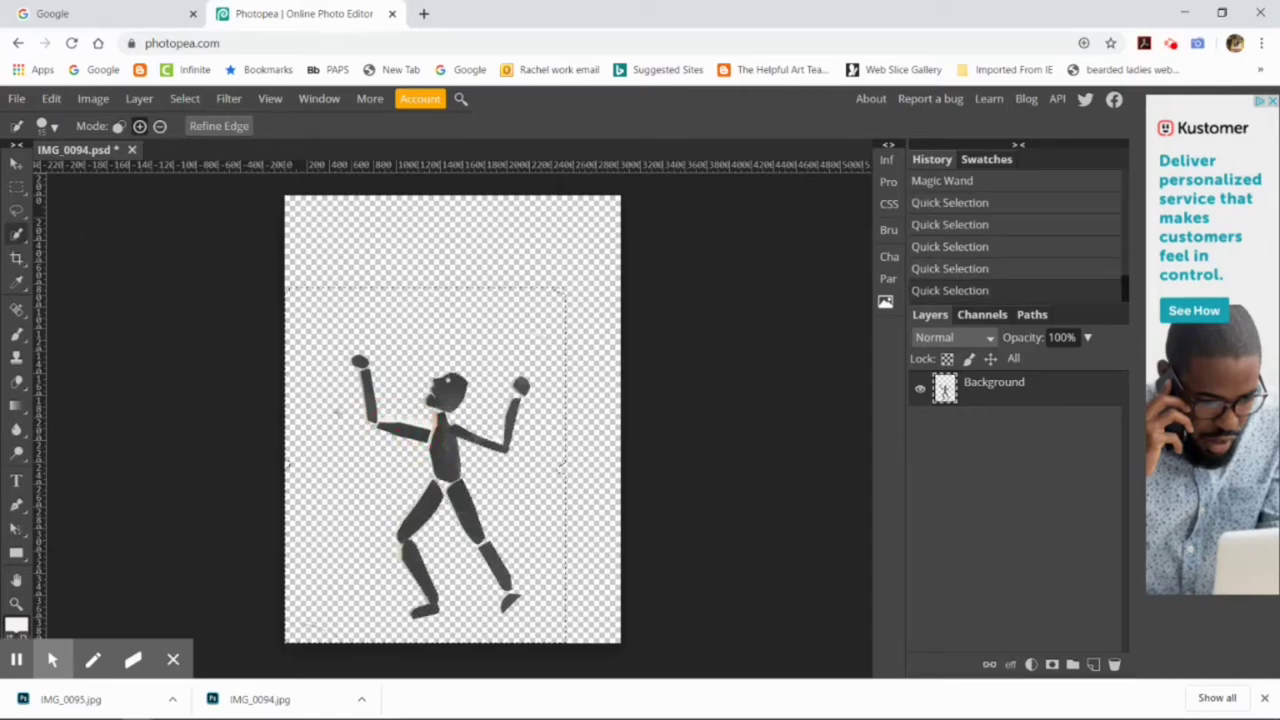
pyautogui.click(187, 100)
pyautogui.click(206, 148)
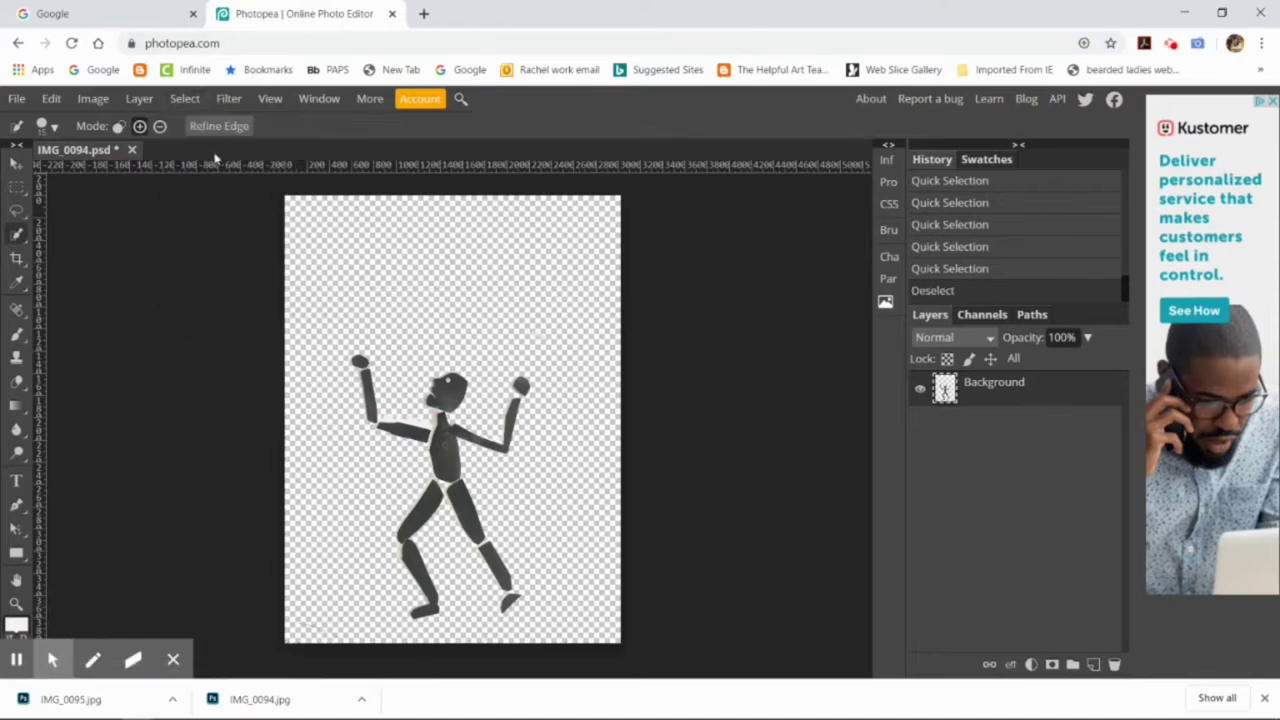
# Select the whole dark figure by its torso color with Color Range at an increased fuzziness, and cut it.
pyautogui.click(185, 100)
pyautogui.click(226, 263)
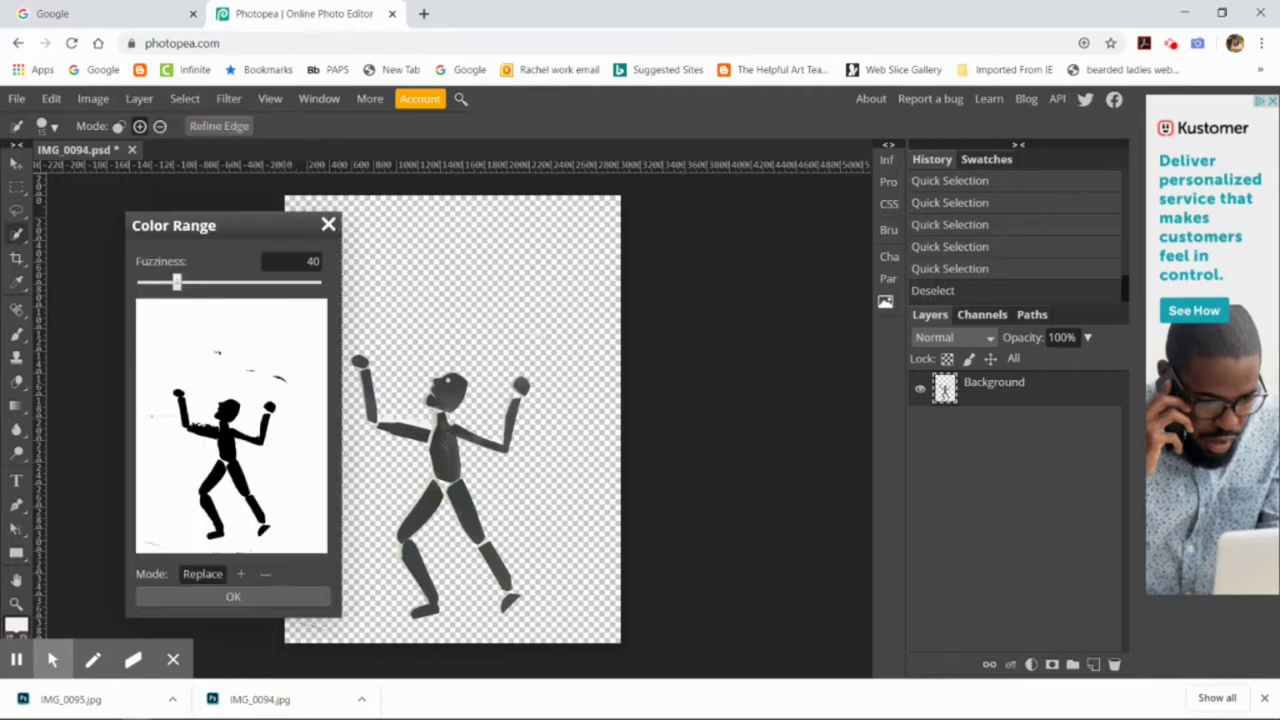
pyautogui.click(445, 445)
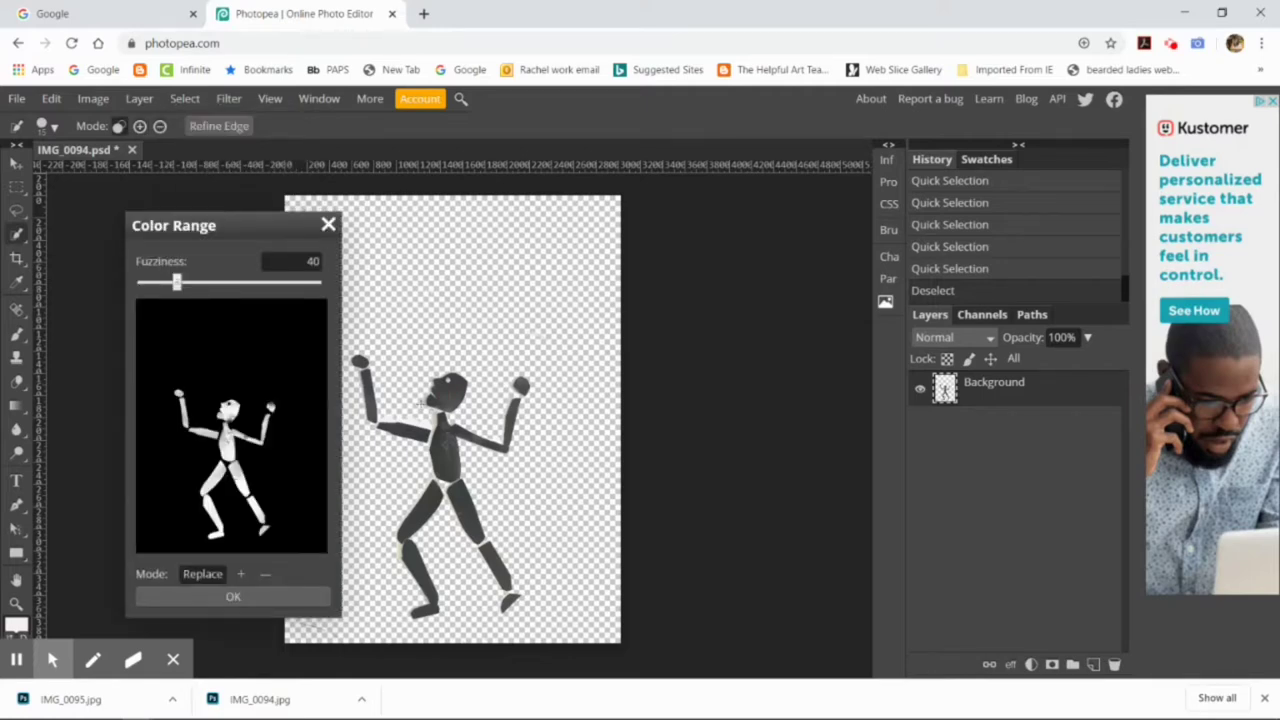
pyautogui.moveTo(176, 283); pyautogui.dragTo(212, 284)
pyautogui.click(222, 598)
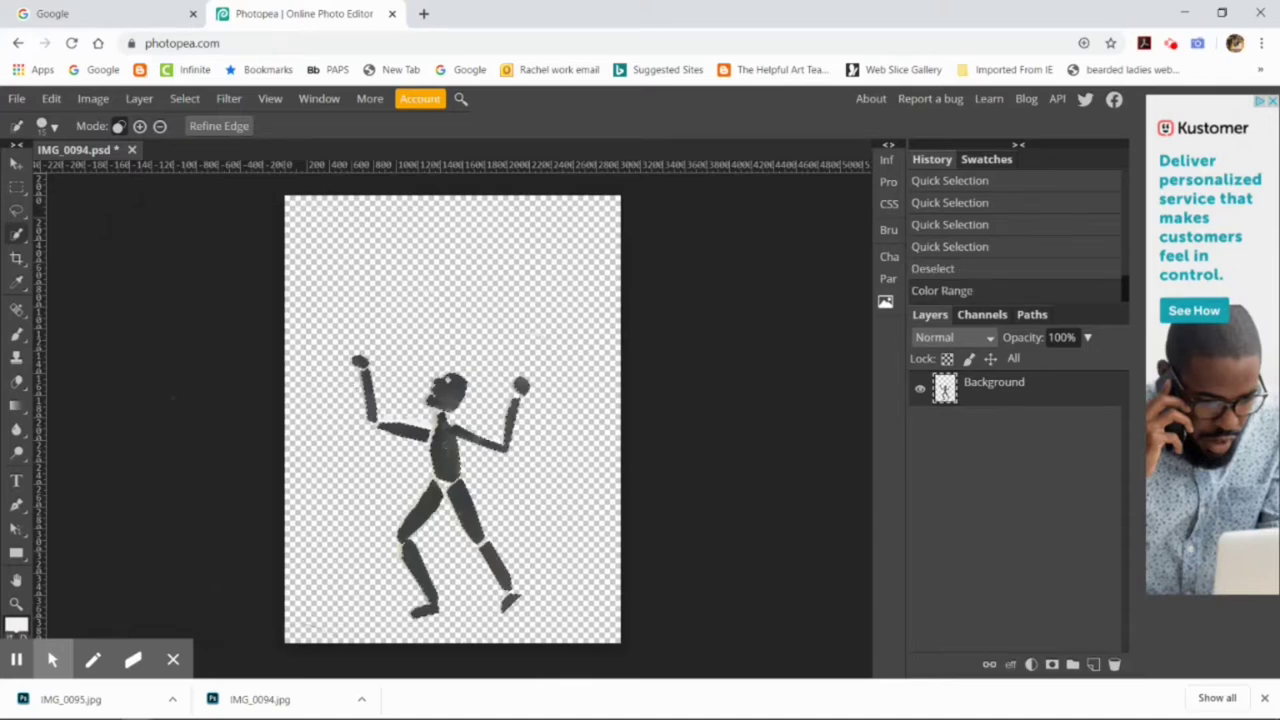
pyautogui.click(50, 98)
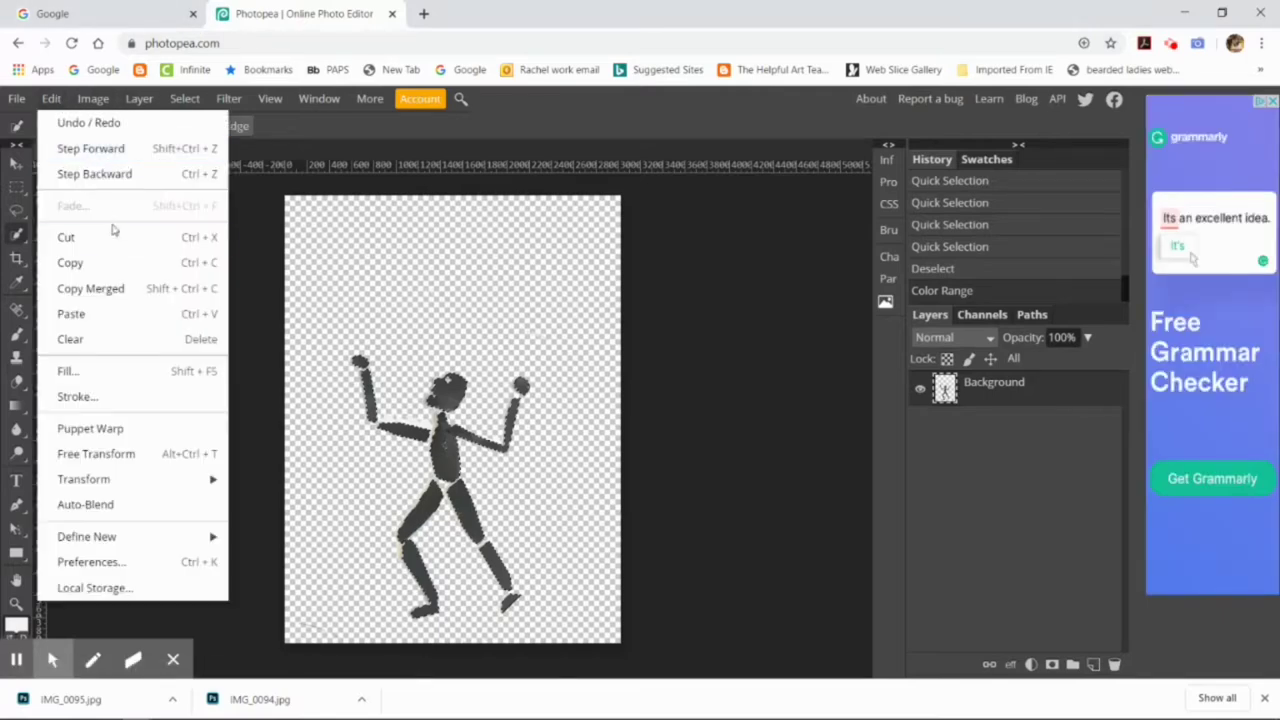
pyautogui.click(112, 240)
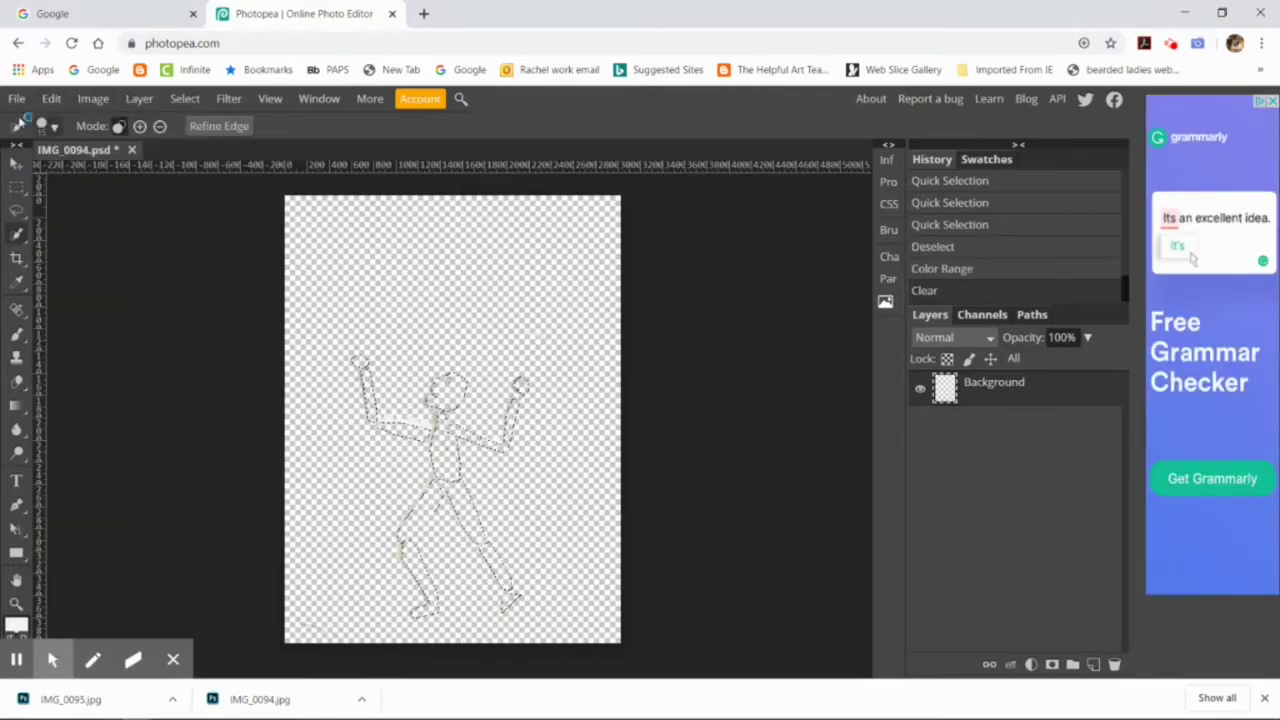
# Create a Letter-size print project at 300 DPI with a transparent background, and paste the cut figure into it.
pyautogui.click(16, 98)
pyautogui.click(38, 123)
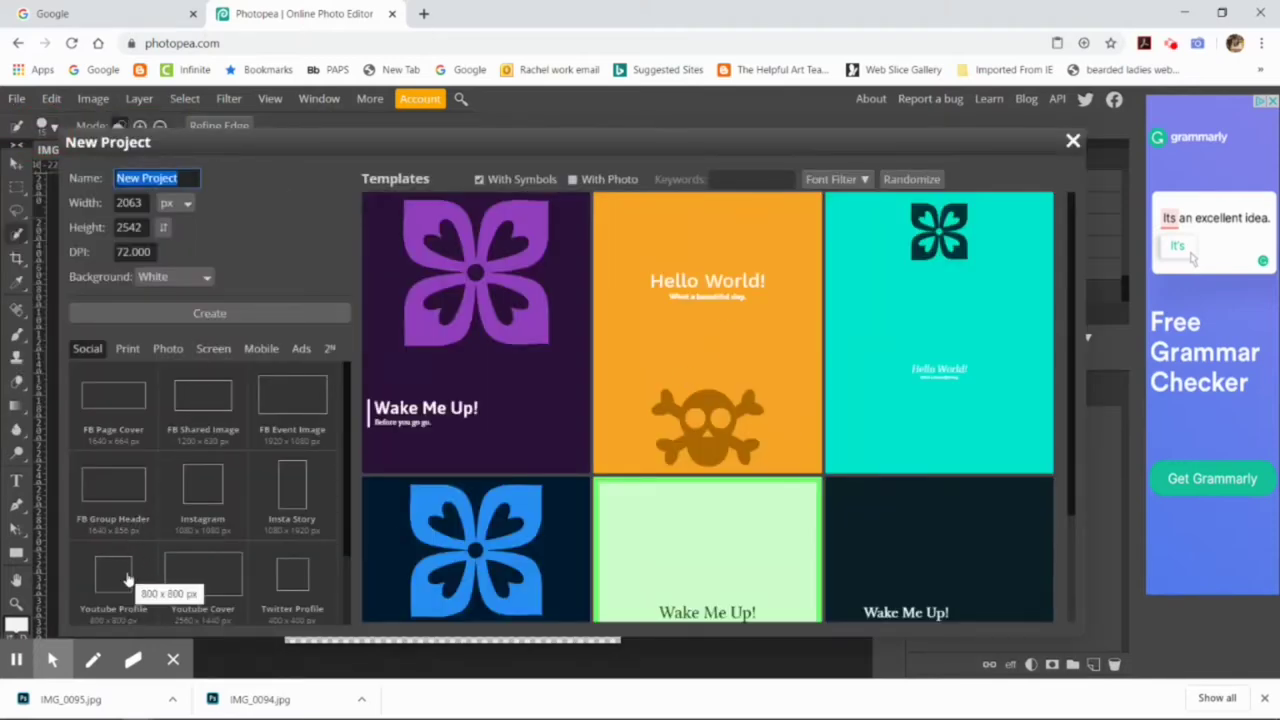
pyautogui.scroll(-1, 122, 490)
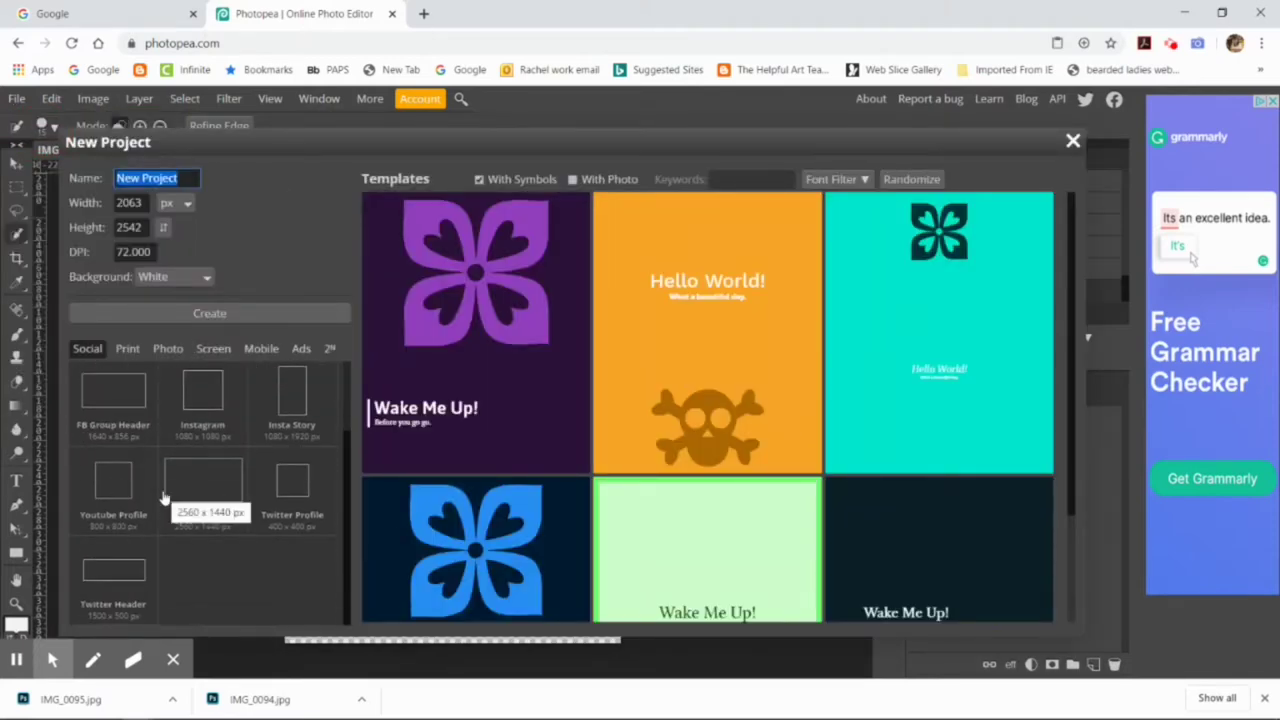
pyautogui.click(145, 253)
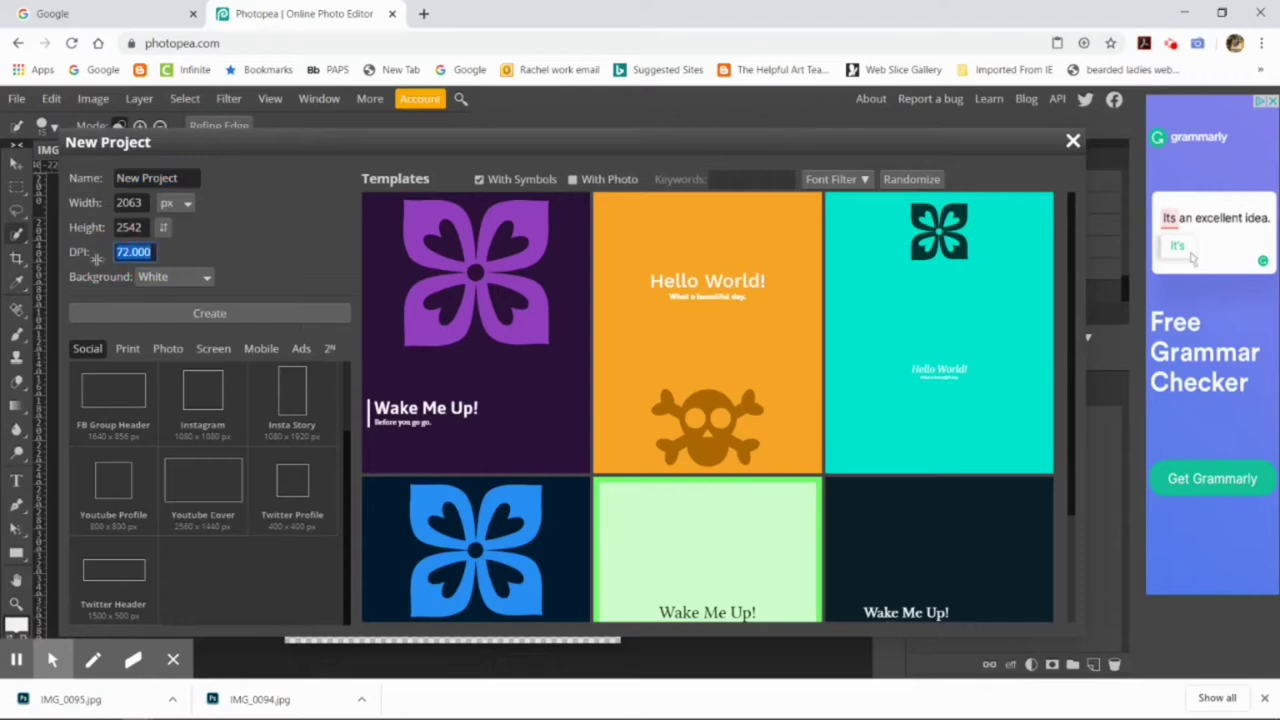
pyautogui.write('300')
pyautogui.click(195, 279)
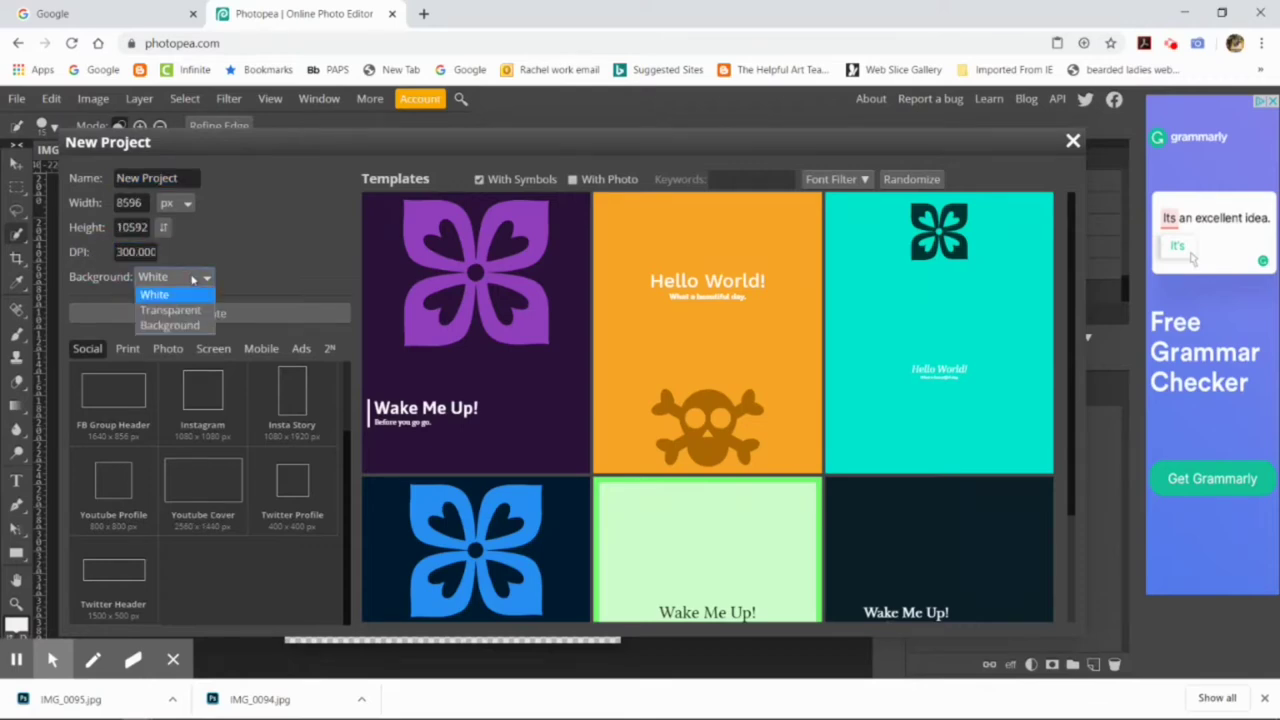
pyautogui.click(186, 314)
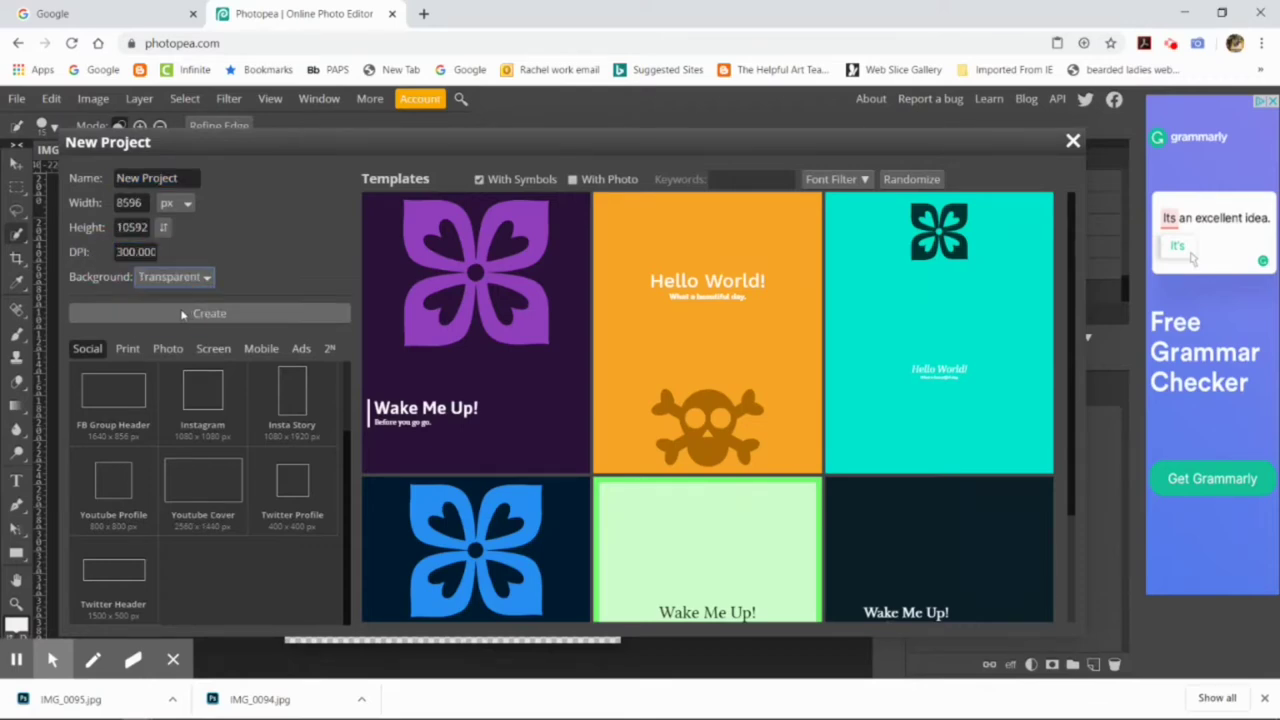
pyautogui.click(127, 348)
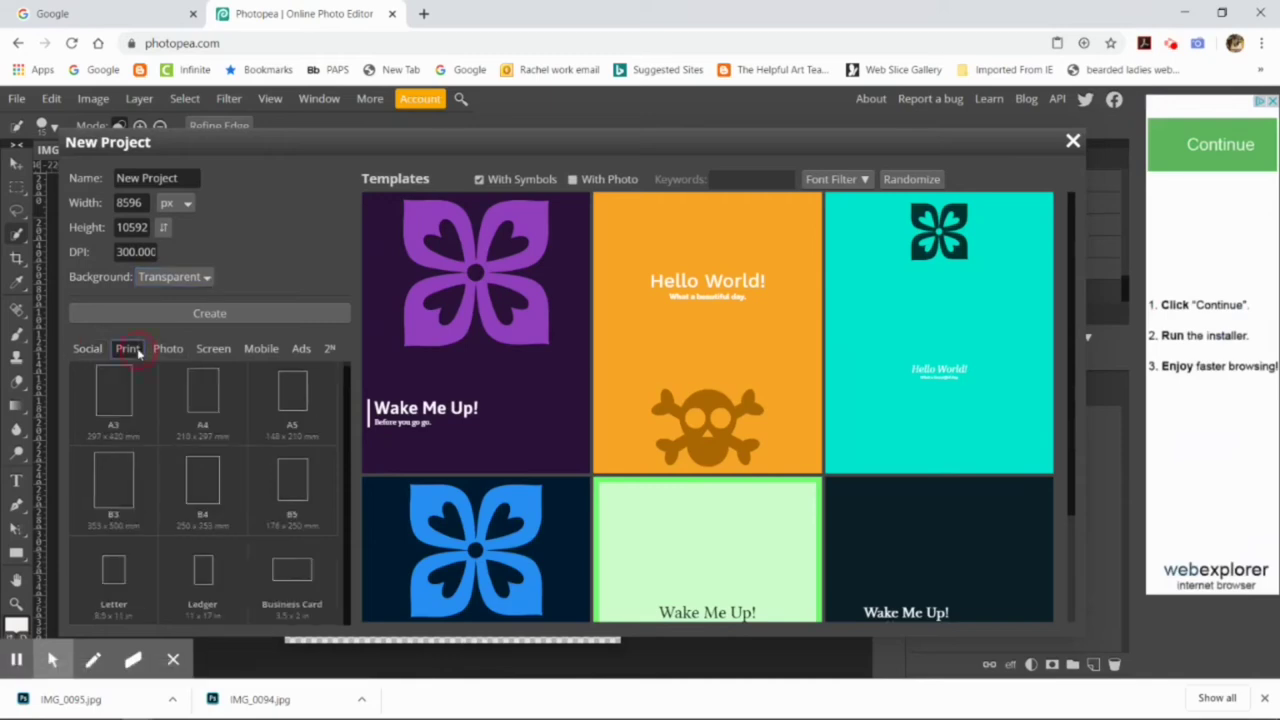
pyautogui.click(127, 571)
pyautogui.click(200, 314)
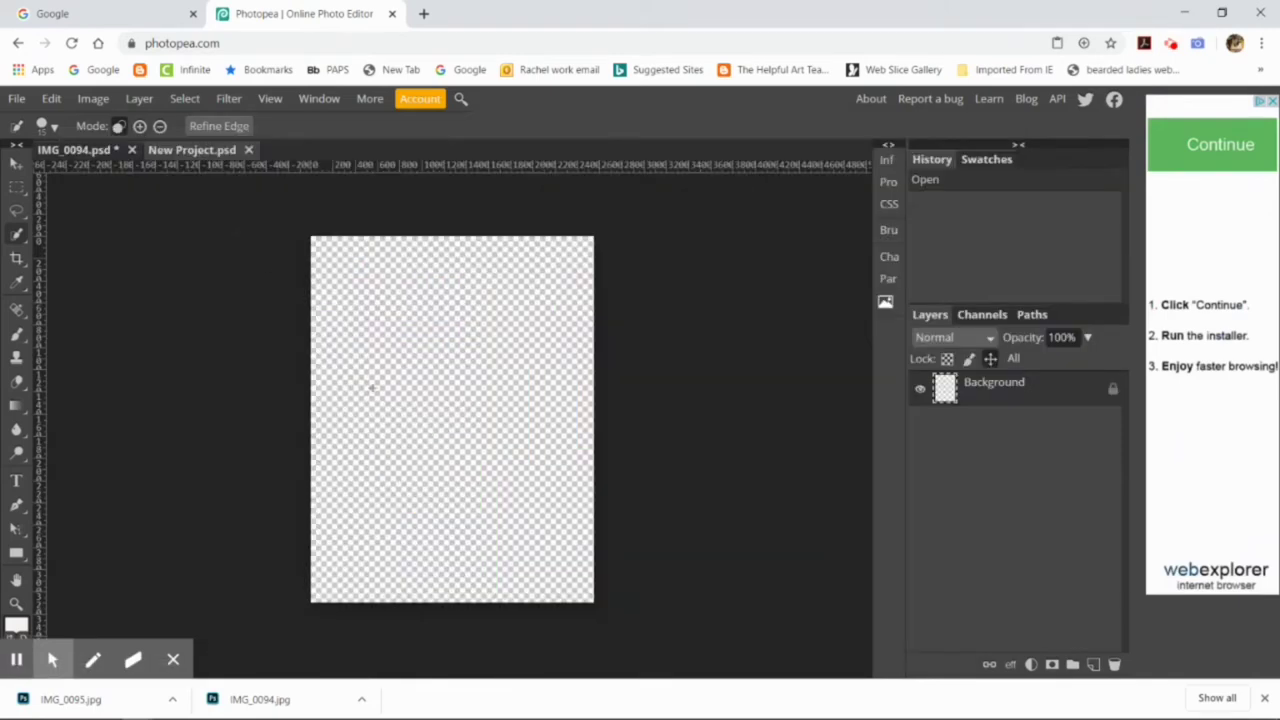
pyautogui.click(51, 98)
pyautogui.click(80, 316)
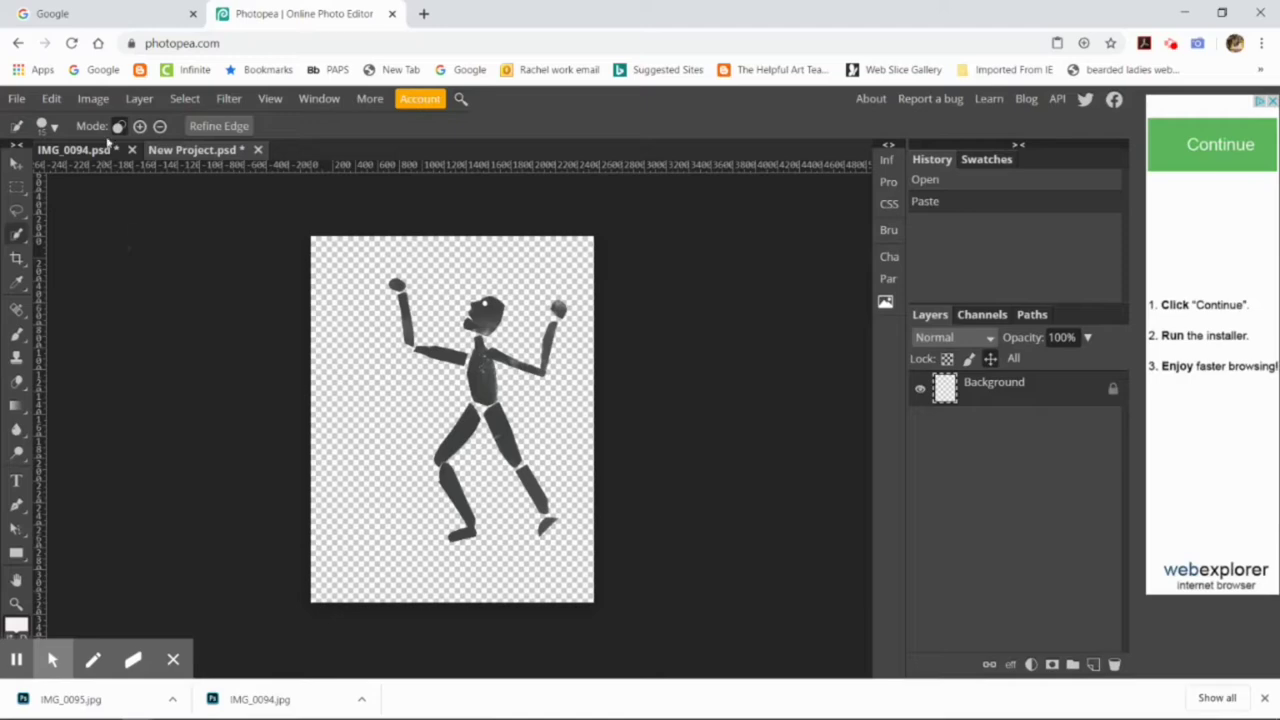
# Open the IMG_0095 photo from the Downloads folder.
pyautogui.hotkey('ctrl', 'o')
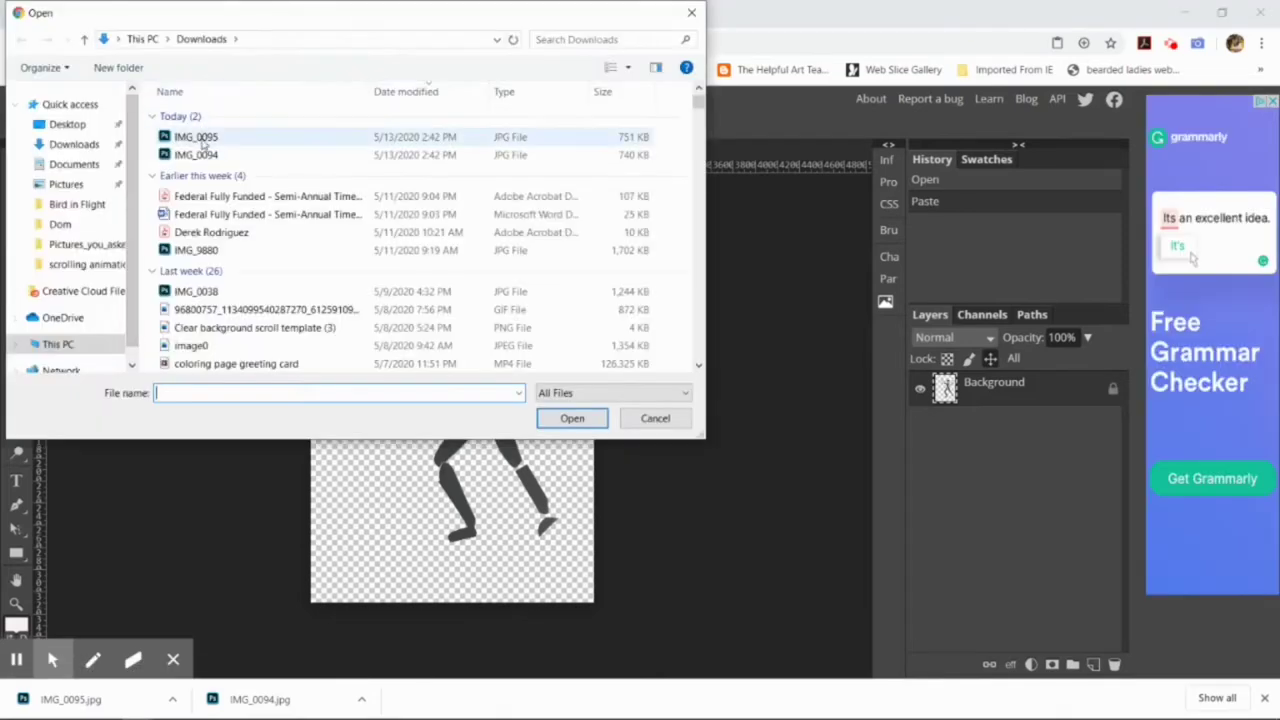
pyautogui.click(196, 137)
pyautogui.click(575, 421)
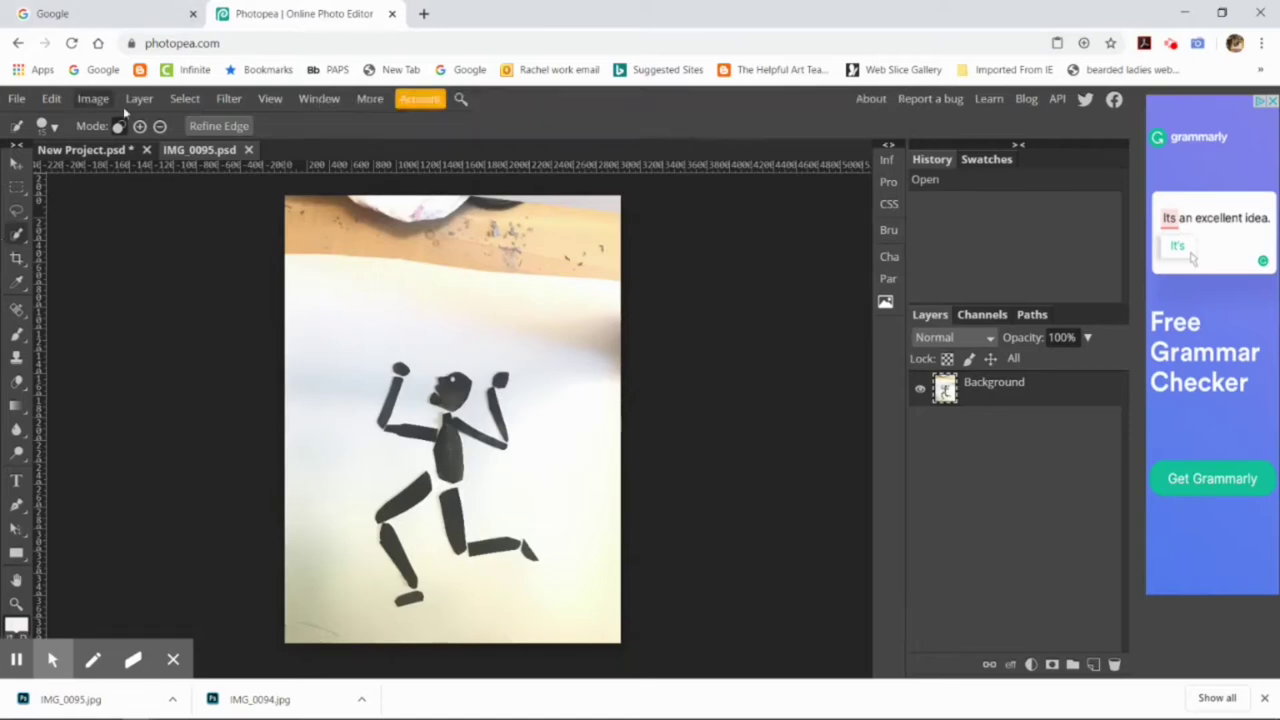
# Select the dark running figure by its torso color with Color Range at fuzziness 123, and cut it from the photo.
pyautogui.click(175, 98)
pyautogui.click(218, 260)
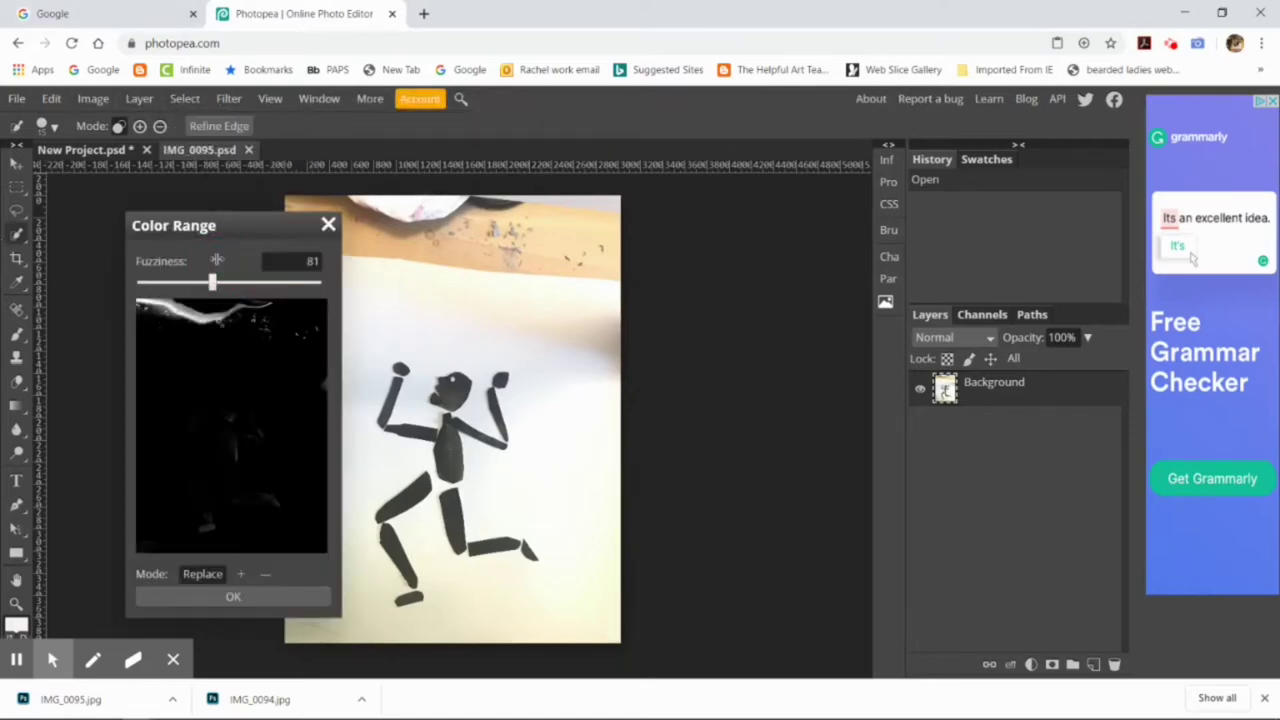
pyautogui.click(449, 440)
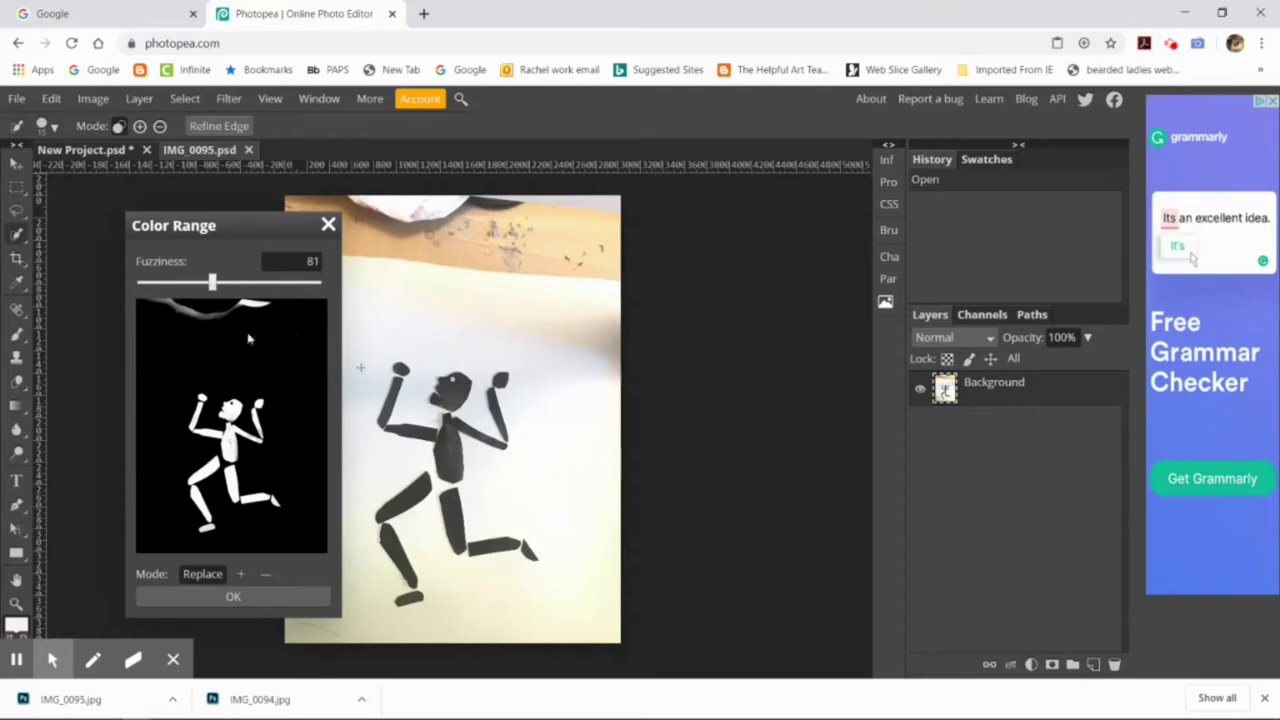
pyautogui.moveTo(213, 281); pyautogui.dragTo(249, 284)
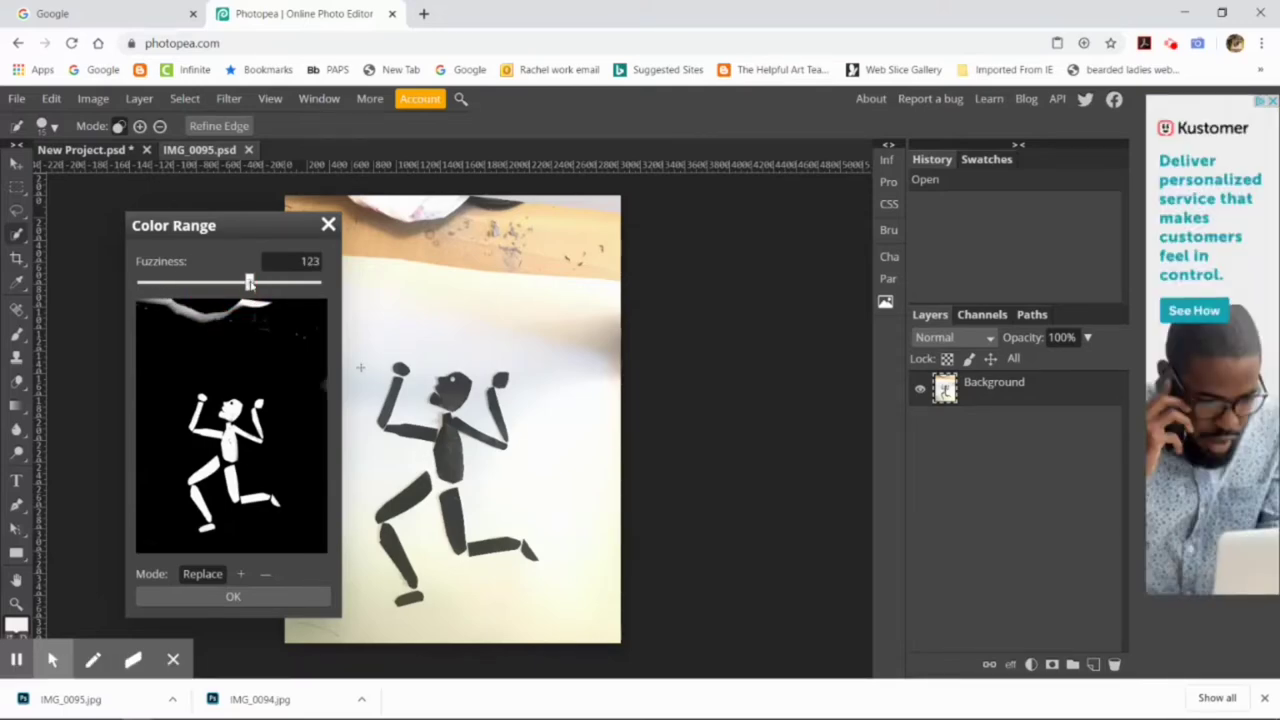
pyautogui.click(257, 596)
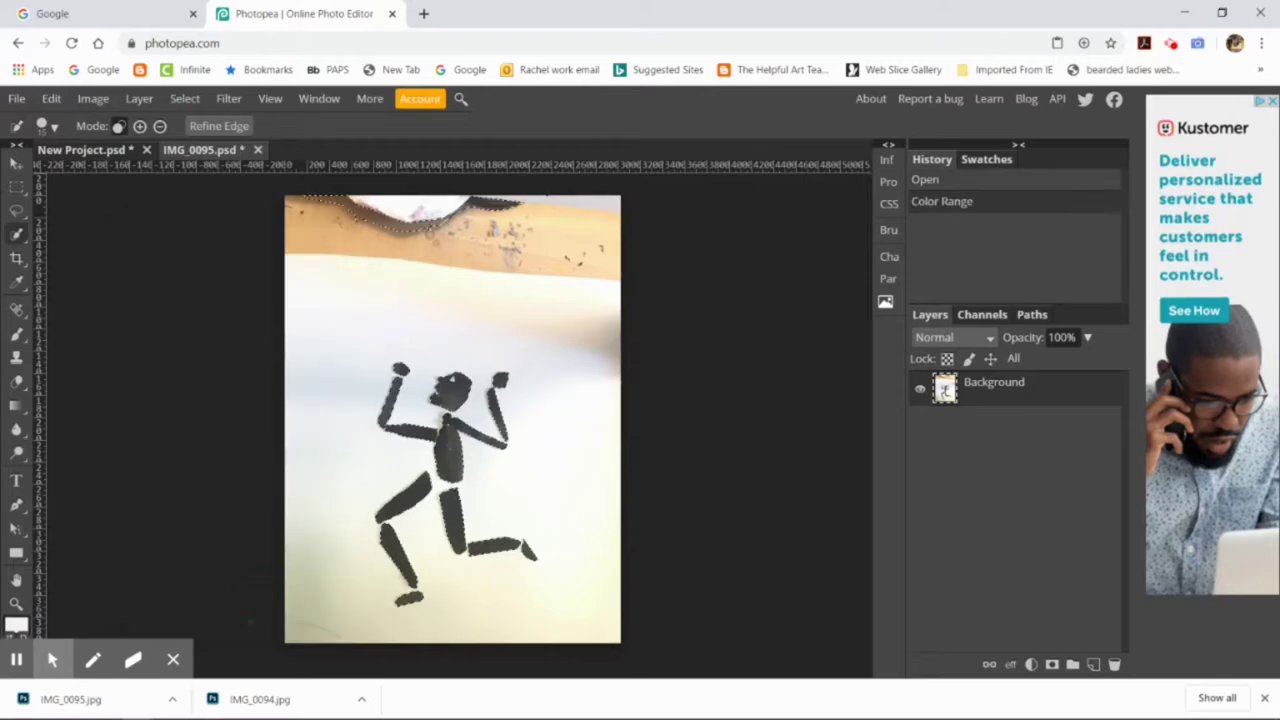
pyautogui.click(51, 98)
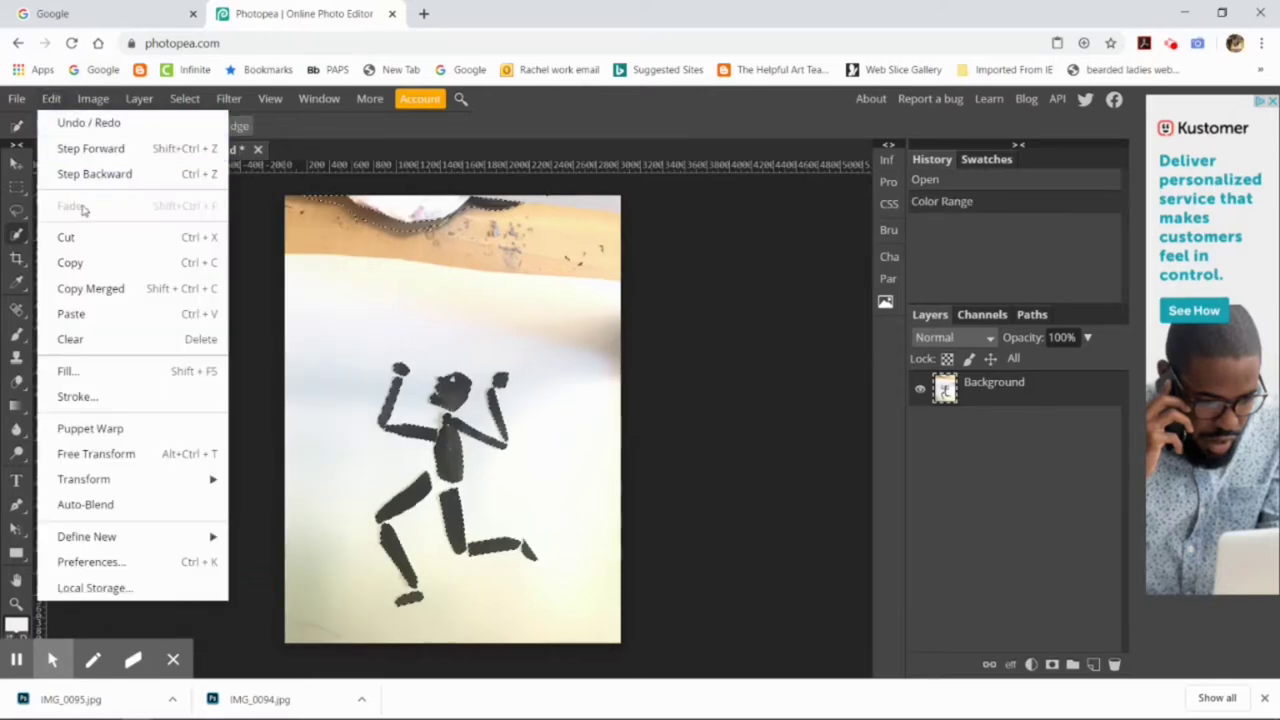
pyautogui.click(77, 243)
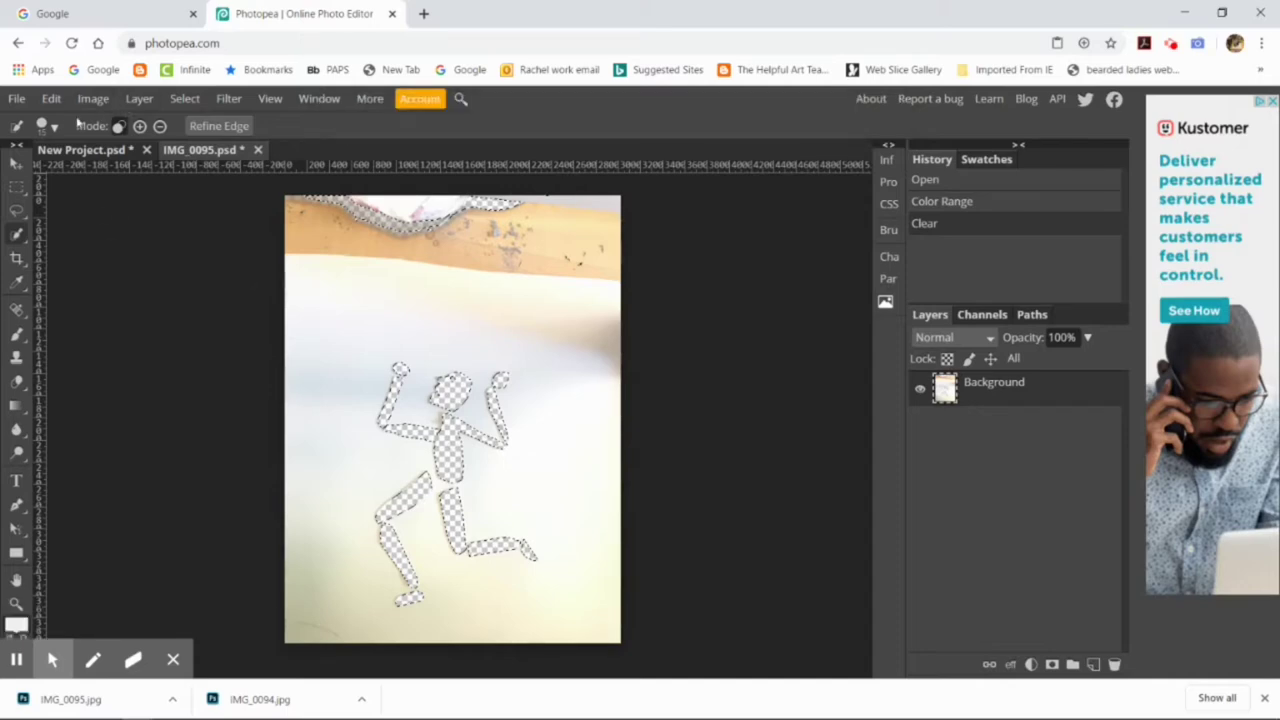
# Create another Letter-size project with a transparent background at 300 DPI, and paste the running figure into it.
pyautogui.click(16, 98)
pyautogui.click(38, 122)
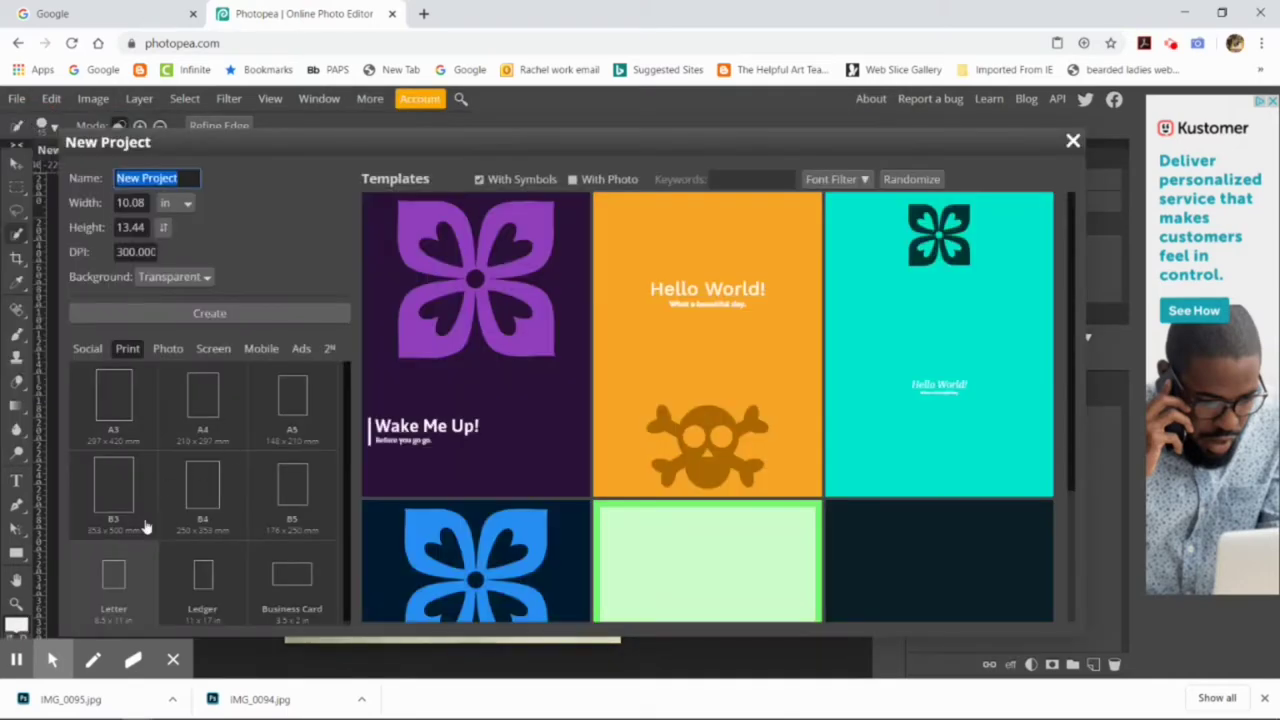
pyautogui.click(118, 580)
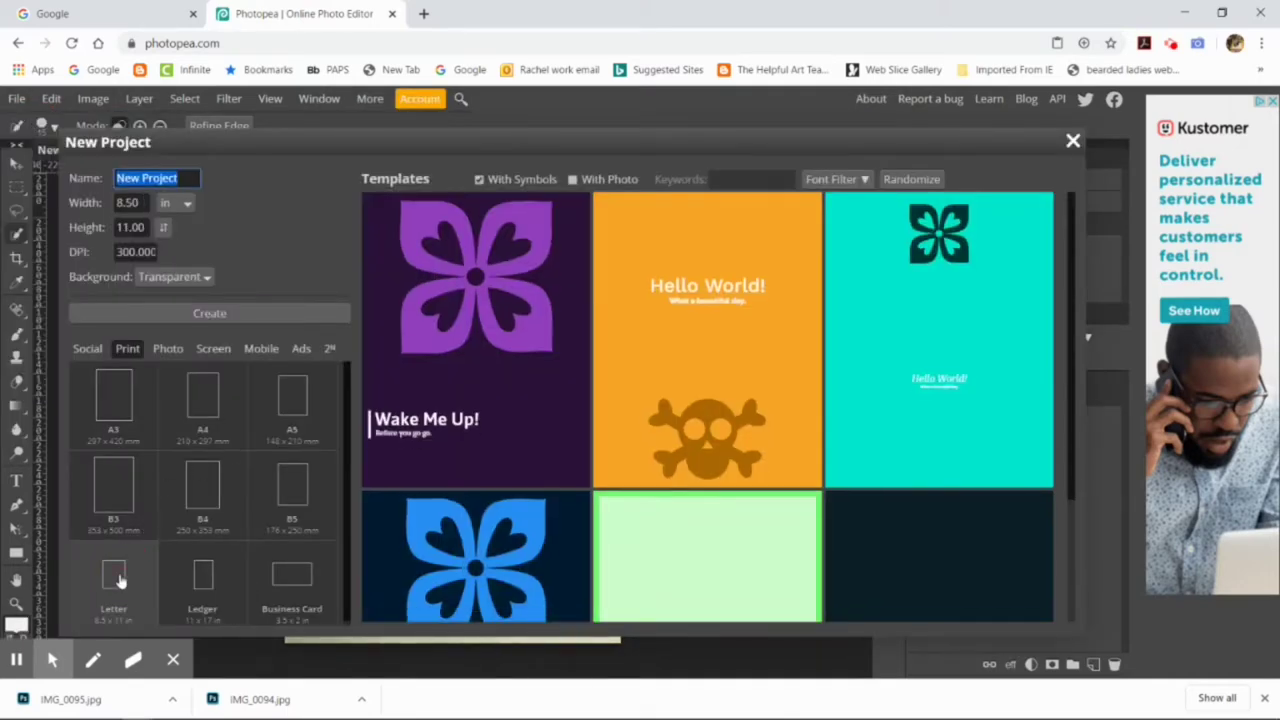
pyautogui.click(190, 316)
pyautogui.click(51, 98)
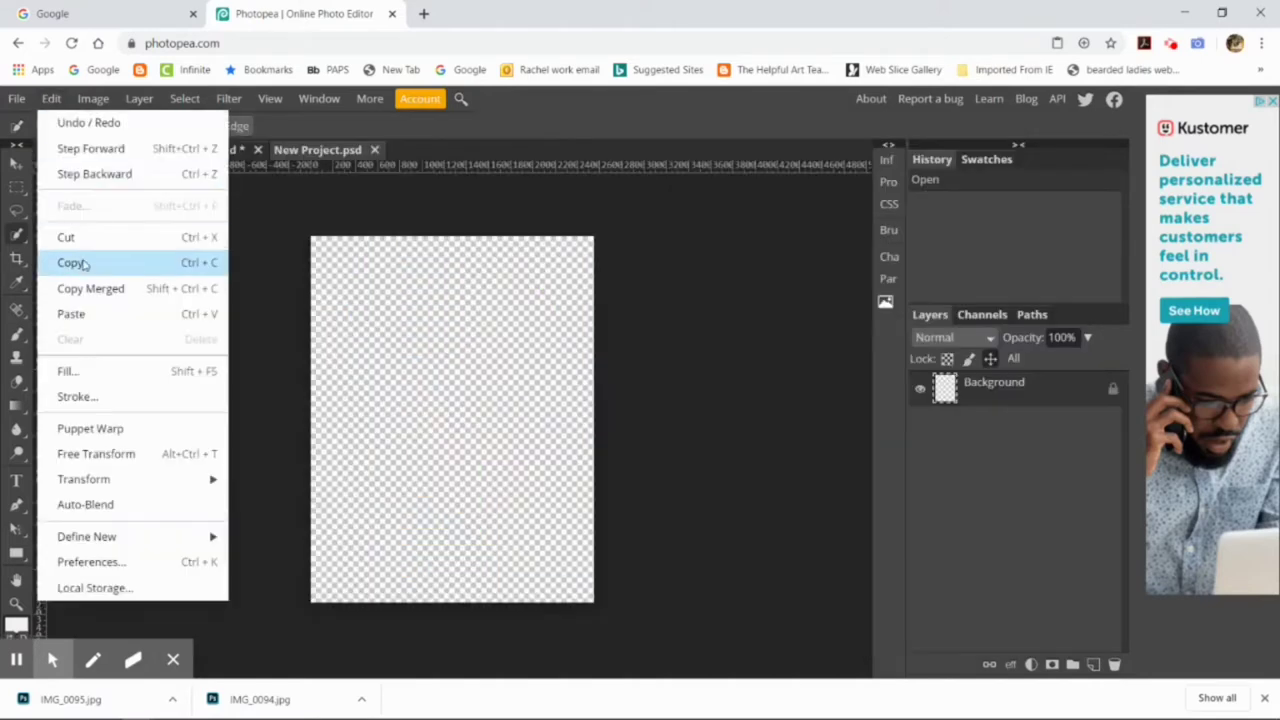
pyautogui.click(110, 314)
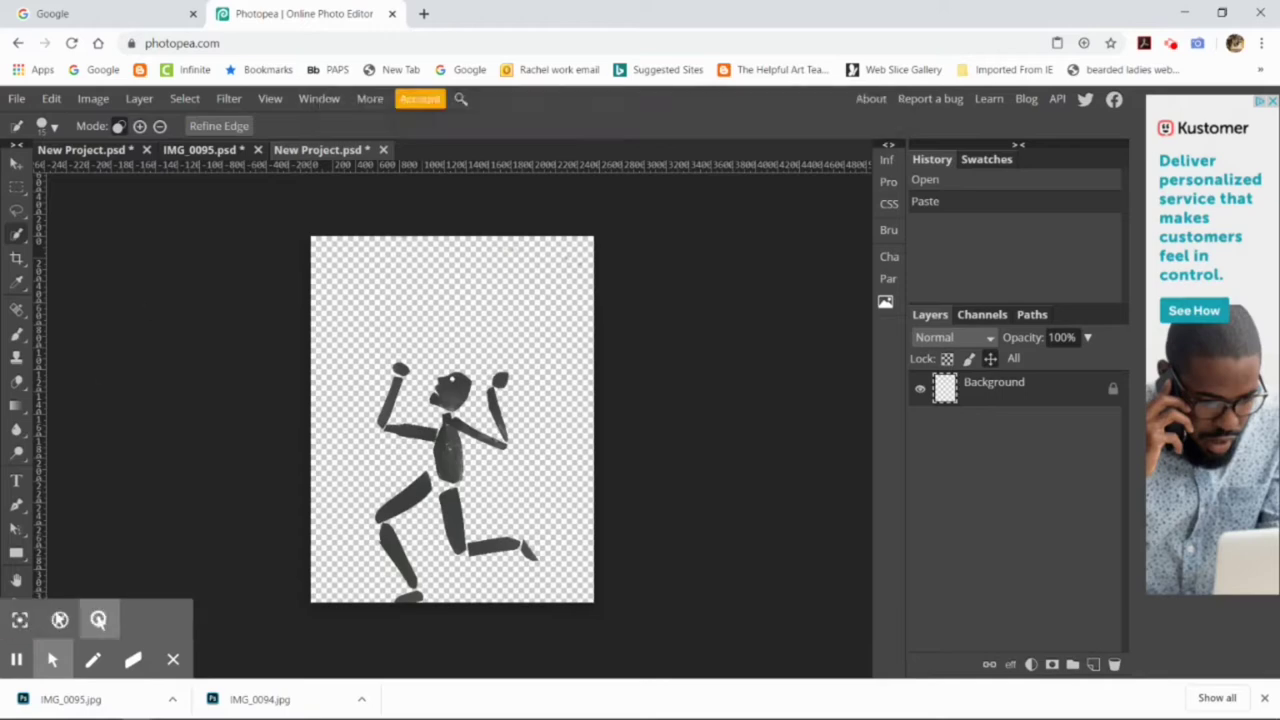
# Unlock the Background layer and move the running figure up so it sits whole near the middle of the page.
pyautogui.click(1113, 388)
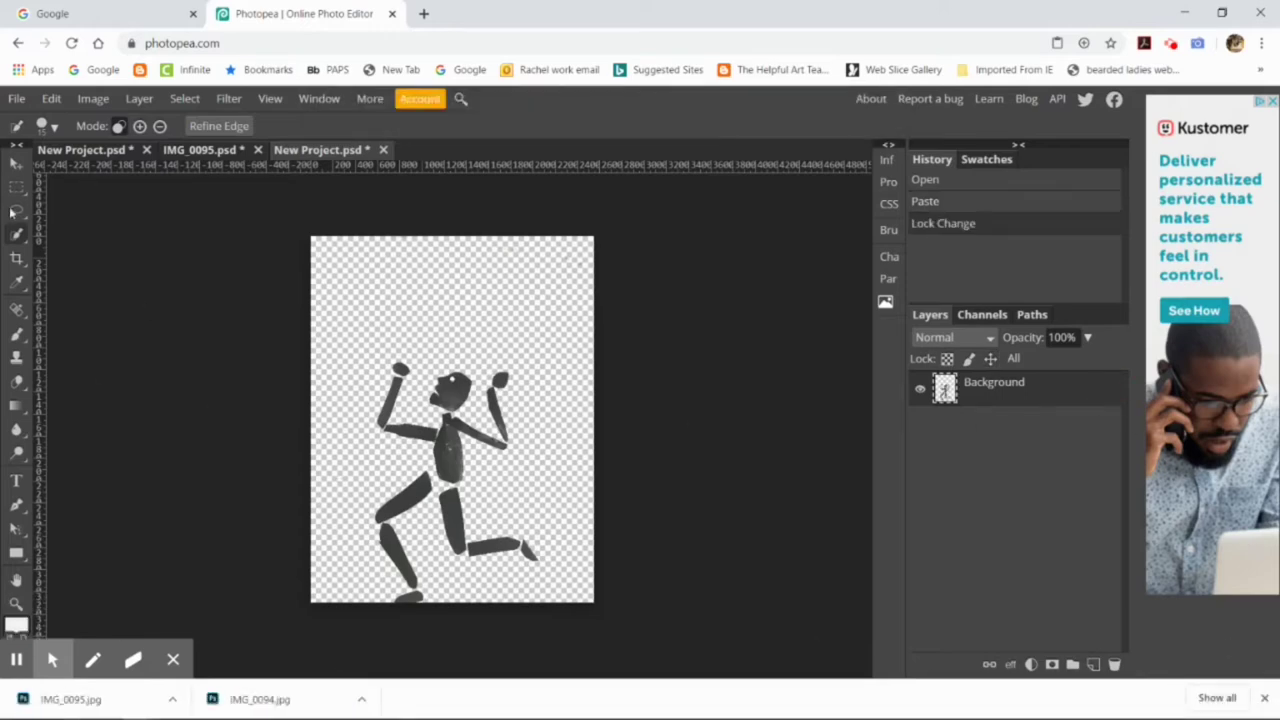
pyautogui.press('v')
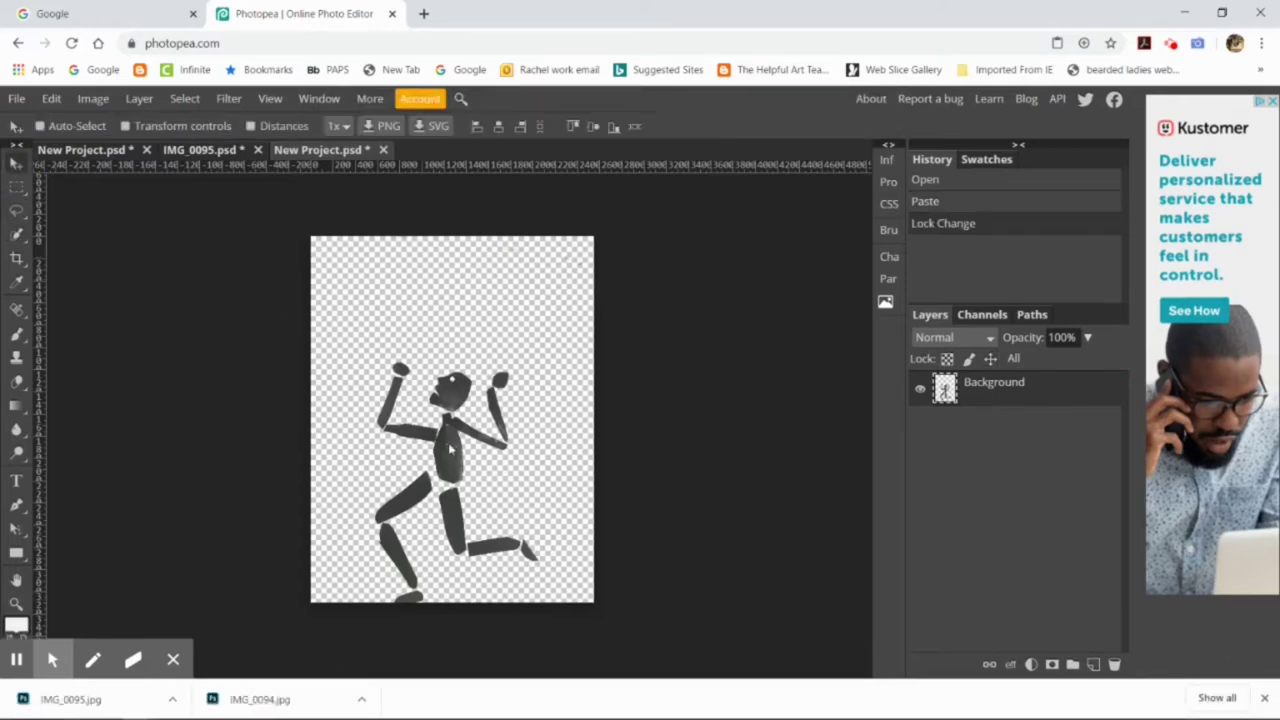
pyautogui.moveTo(450, 448); pyautogui.dragTo(450, 402)
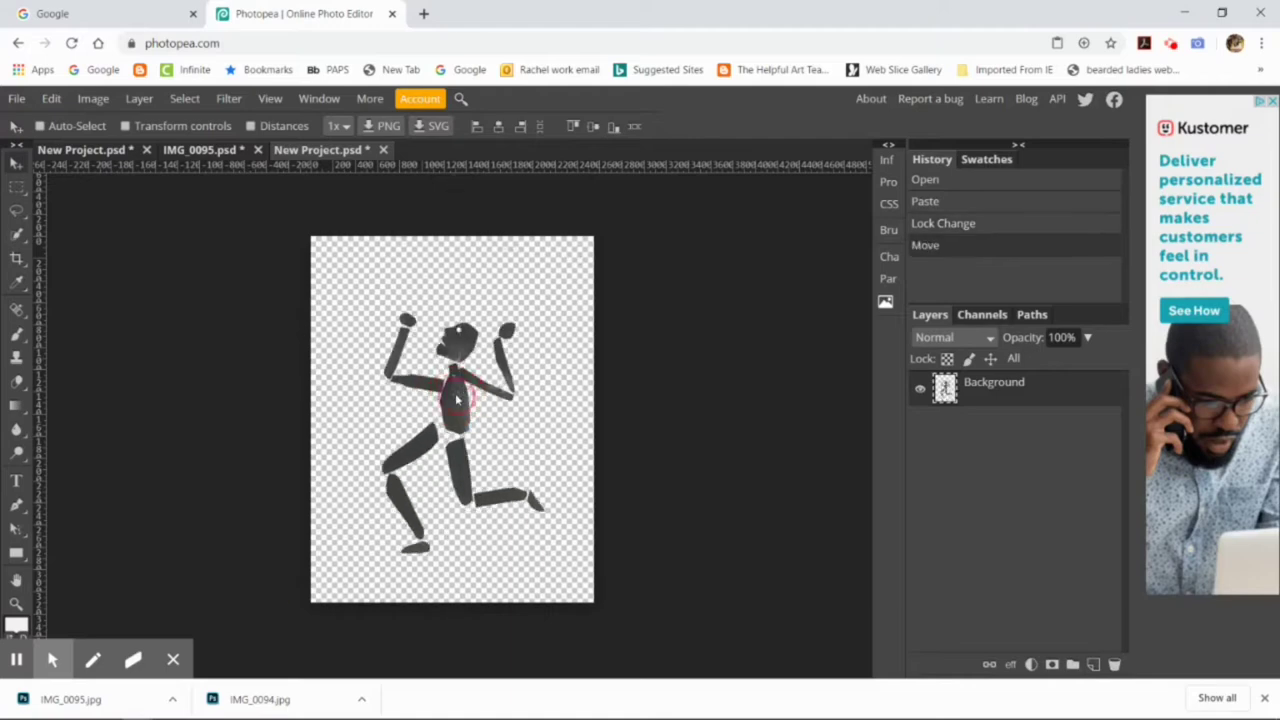
# Close IMG_0095.psd without saving, and compare the figures in the two new projects.
pyautogui.click(257, 149)
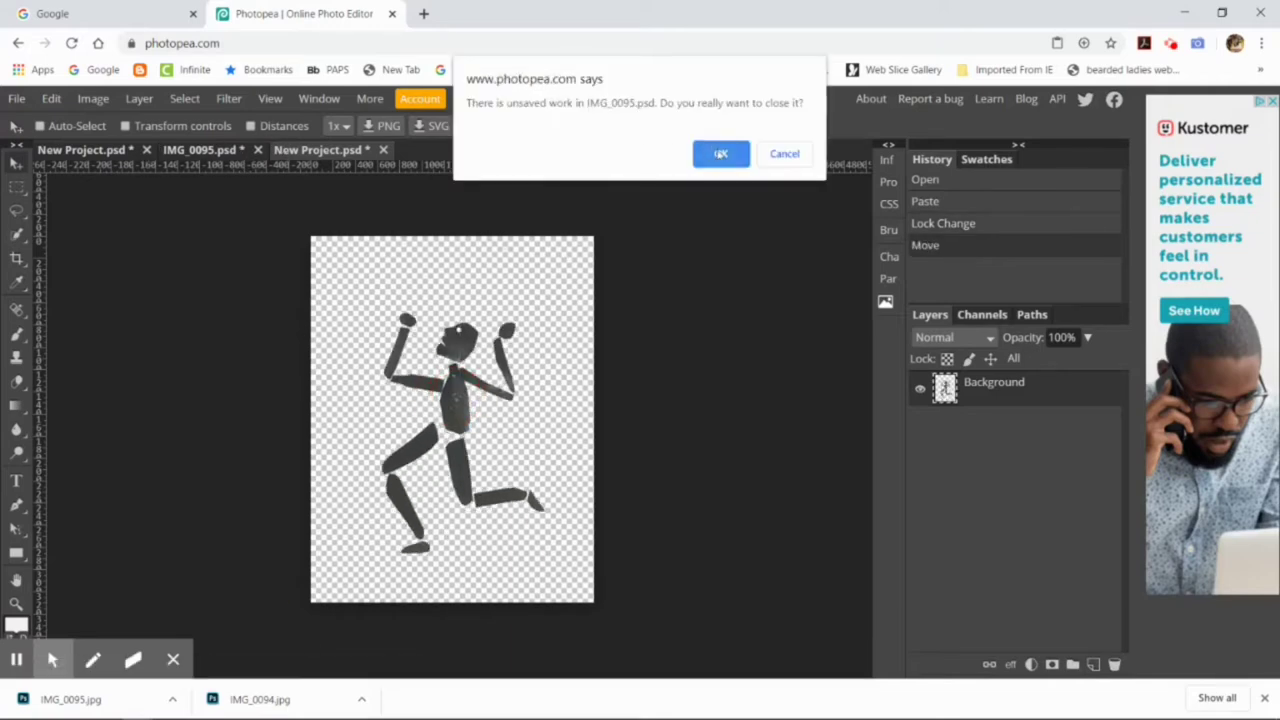
pyautogui.click(721, 154)
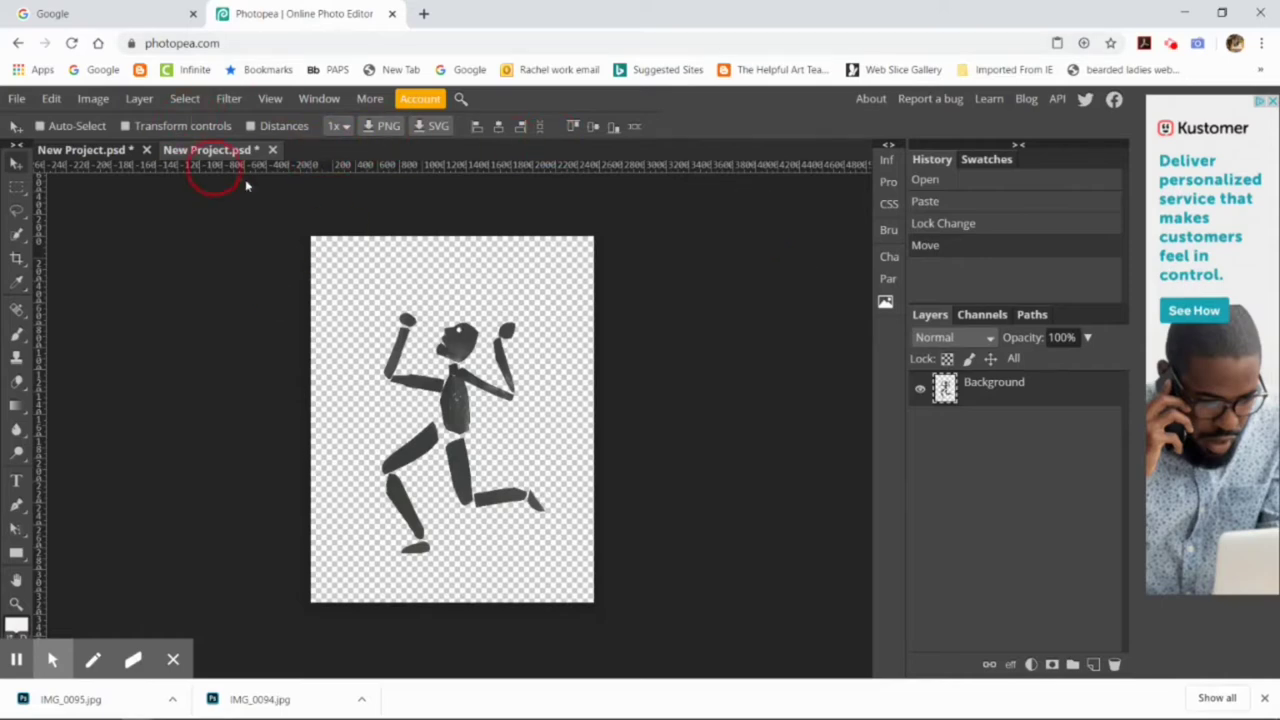
pyautogui.click(135, 237)
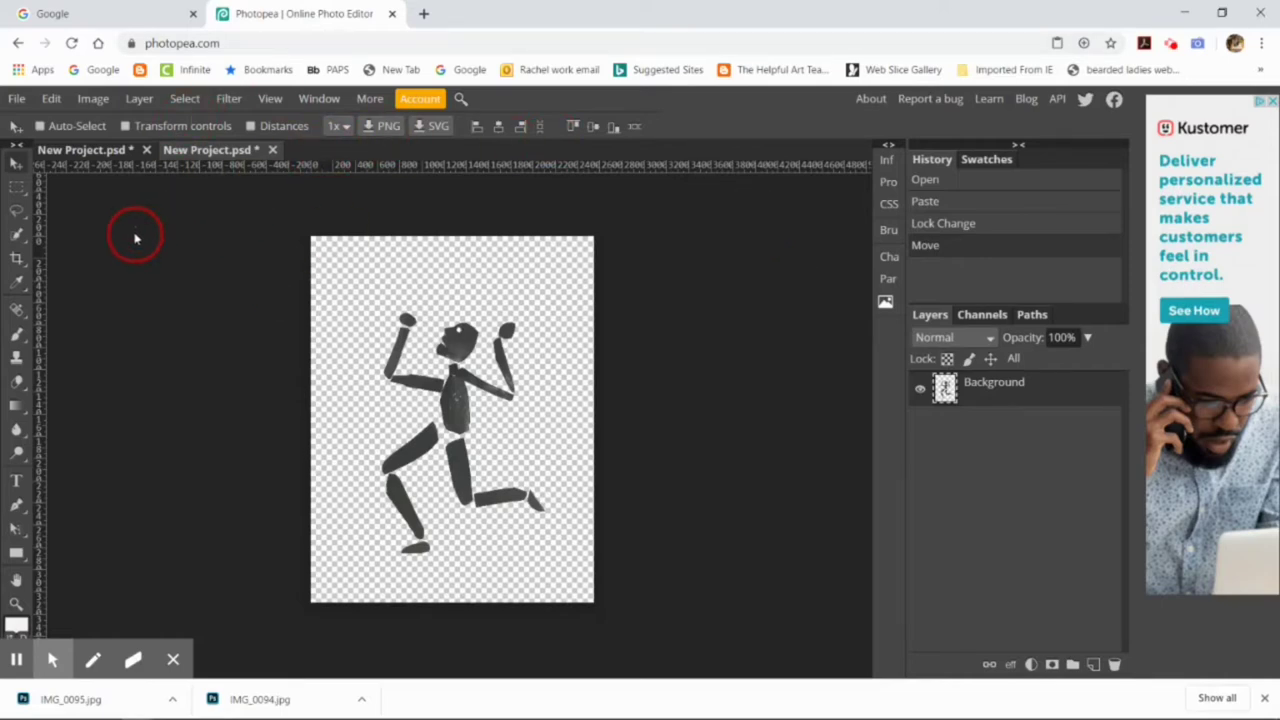
pyautogui.click(117, 152)
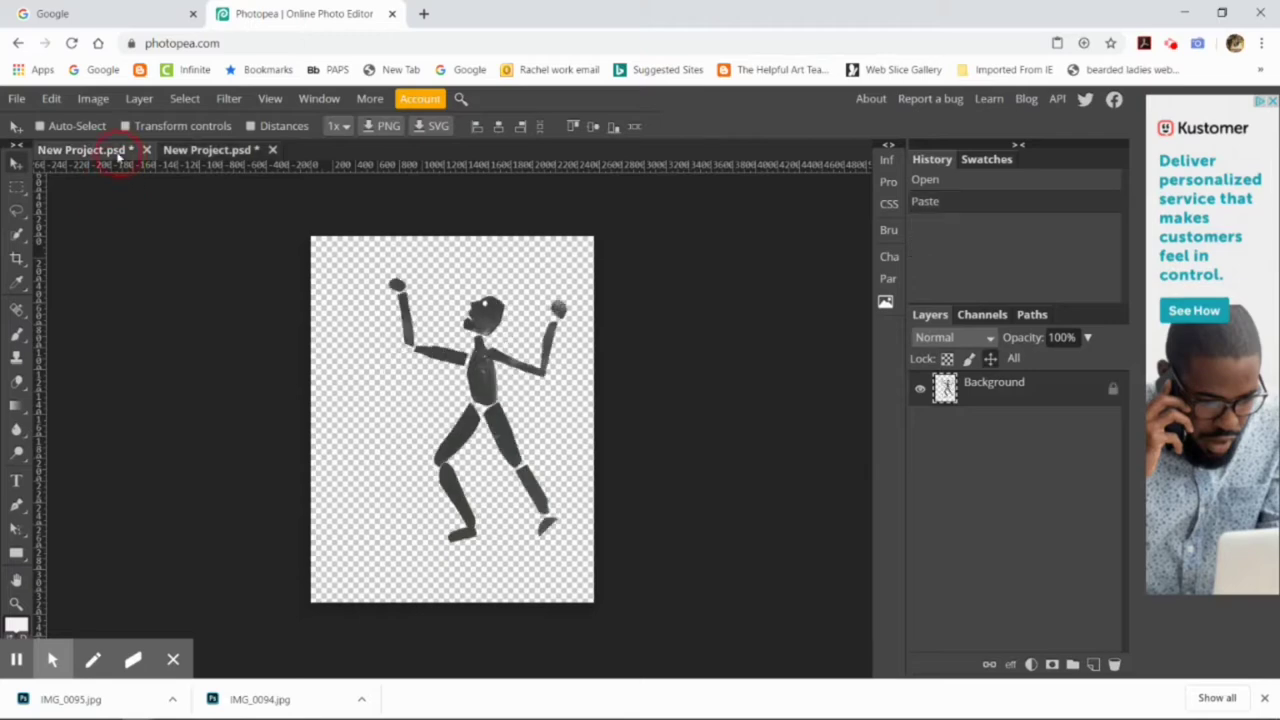
pyautogui.click(244, 150)
pyautogui.click(135, 152)
pyautogui.click(228, 150)
# Copy the first project's entire canvas into the running figure's project, and move the pasted figure so its head and torso overlap the running one.
pyautogui.click(108, 152)
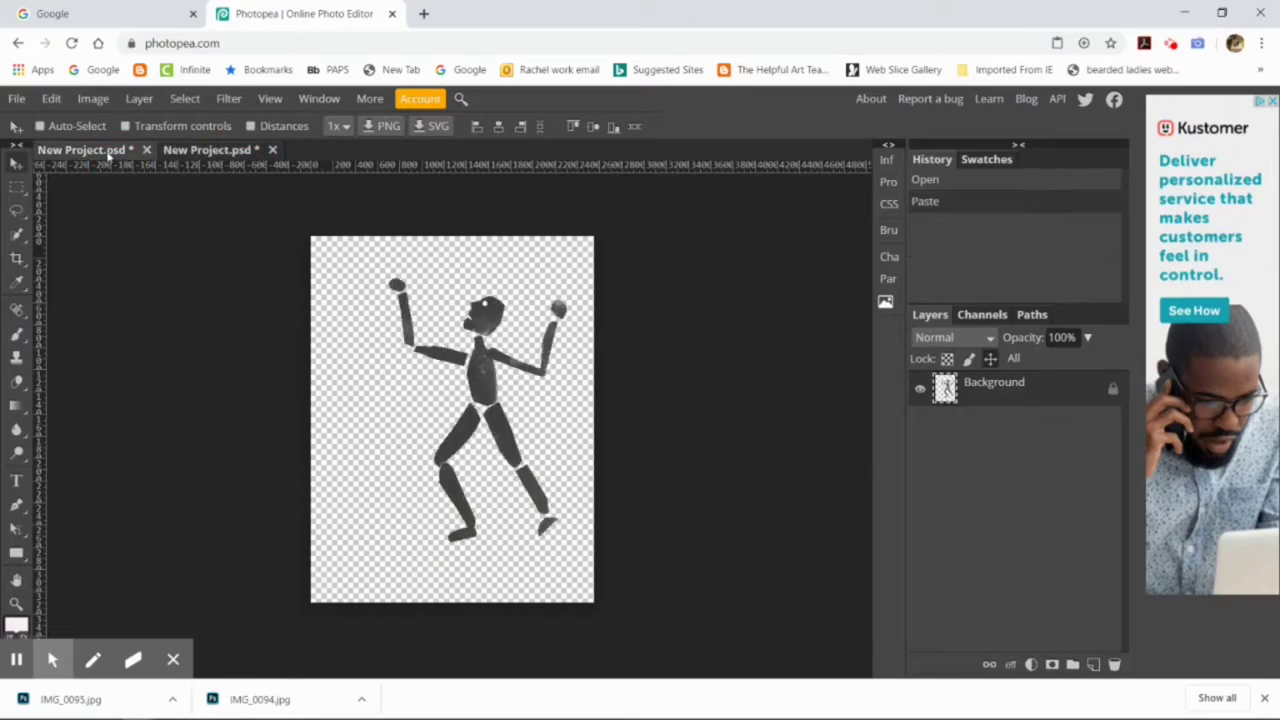
pyautogui.click(185, 98)
pyautogui.click(182, 124)
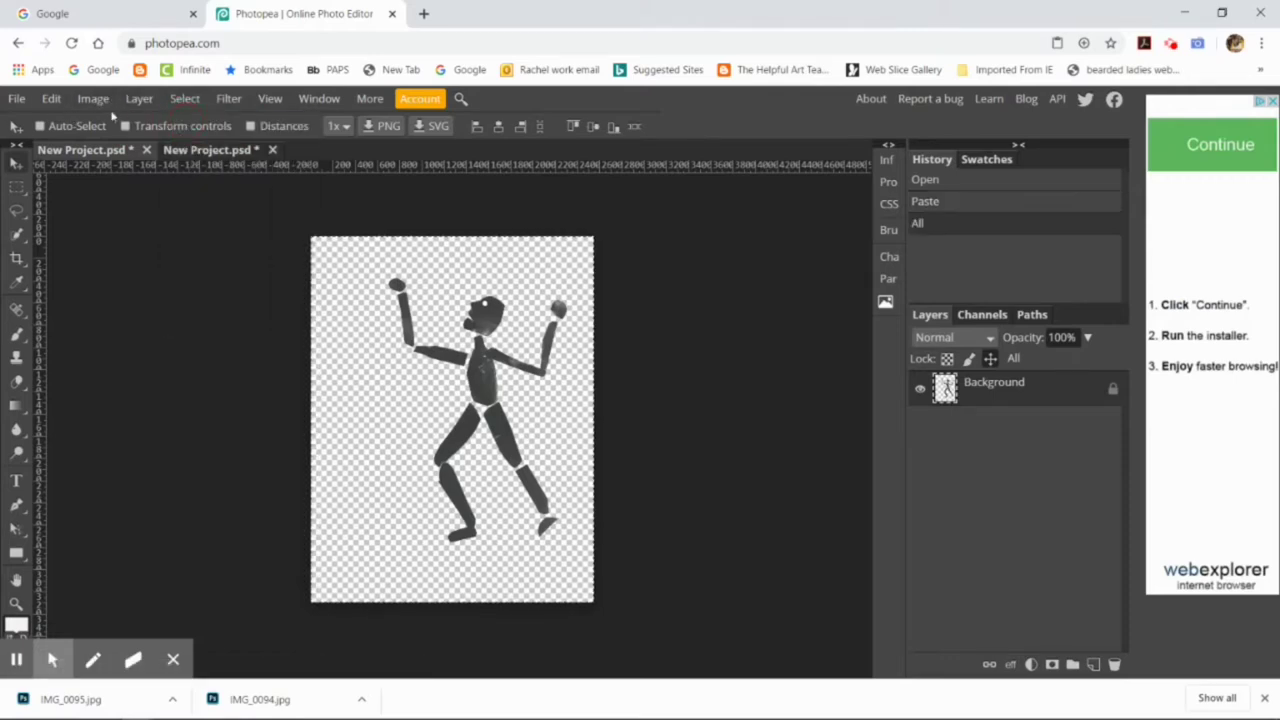
pyautogui.click(54, 98)
pyautogui.click(84, 260)
pyautogui.click(239, 150)
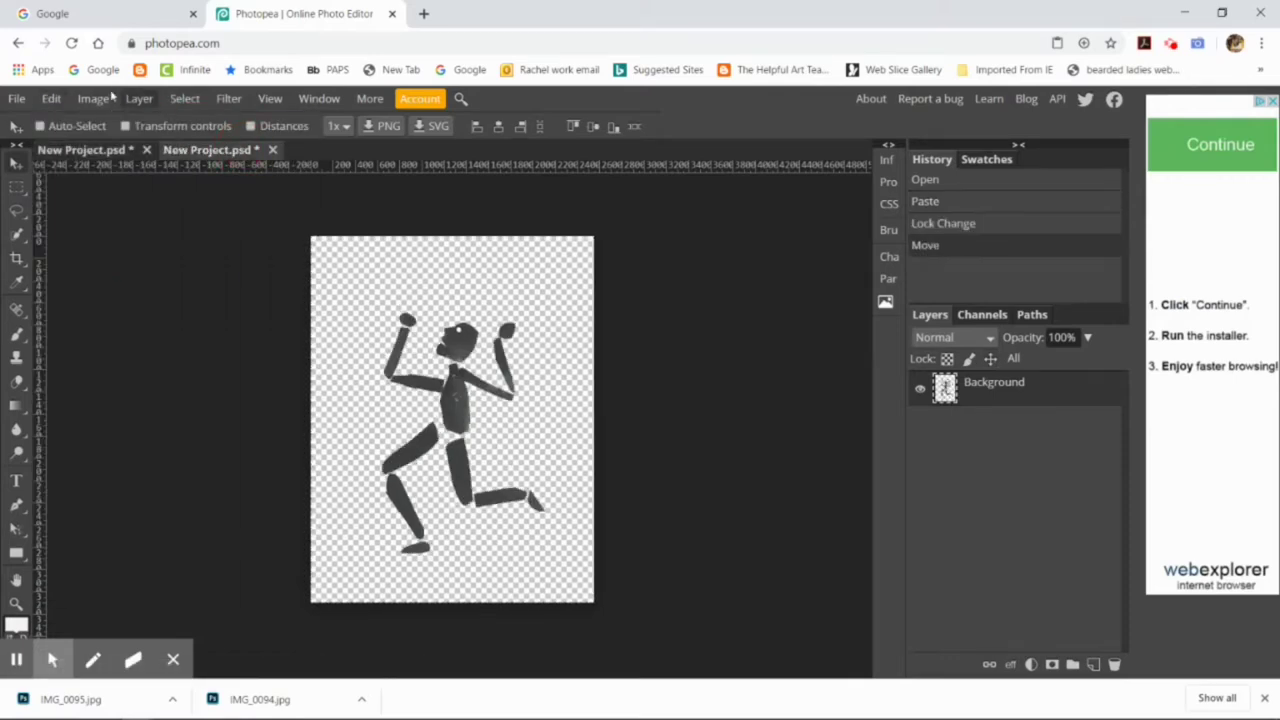
pyautogui.click(51, 98)
pyautogui.click(94, 314)
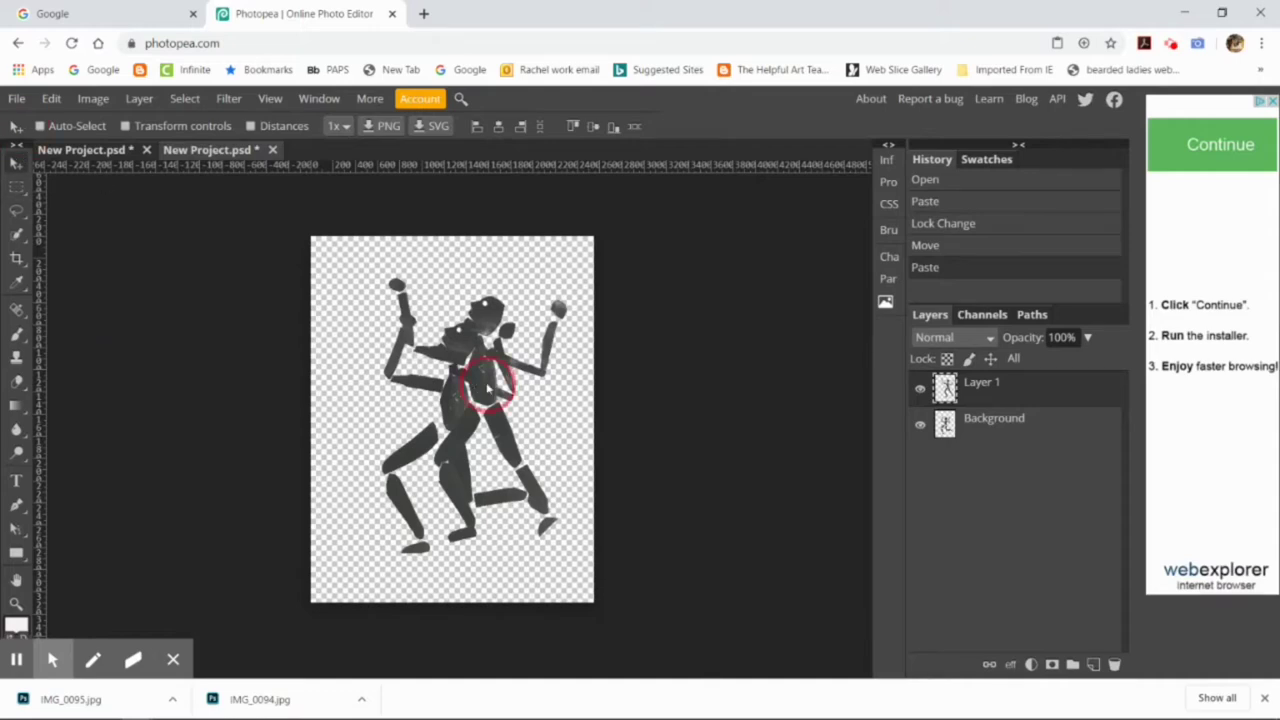
pyautogui.moveTo(440, 330); pyautogui.dragTo(463, 413)
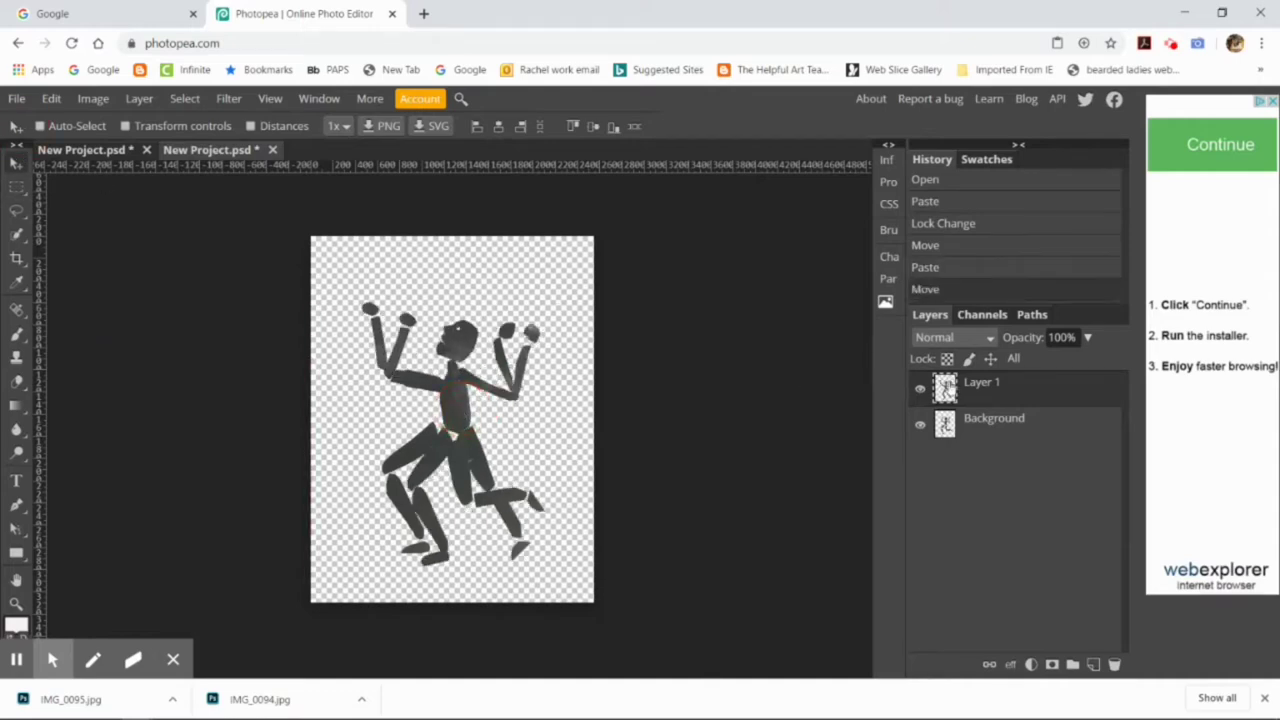
# Rename the Background layer as _a_01 and Layer 1 as _a_02.
pyautogui.doubleClick(976, 418)
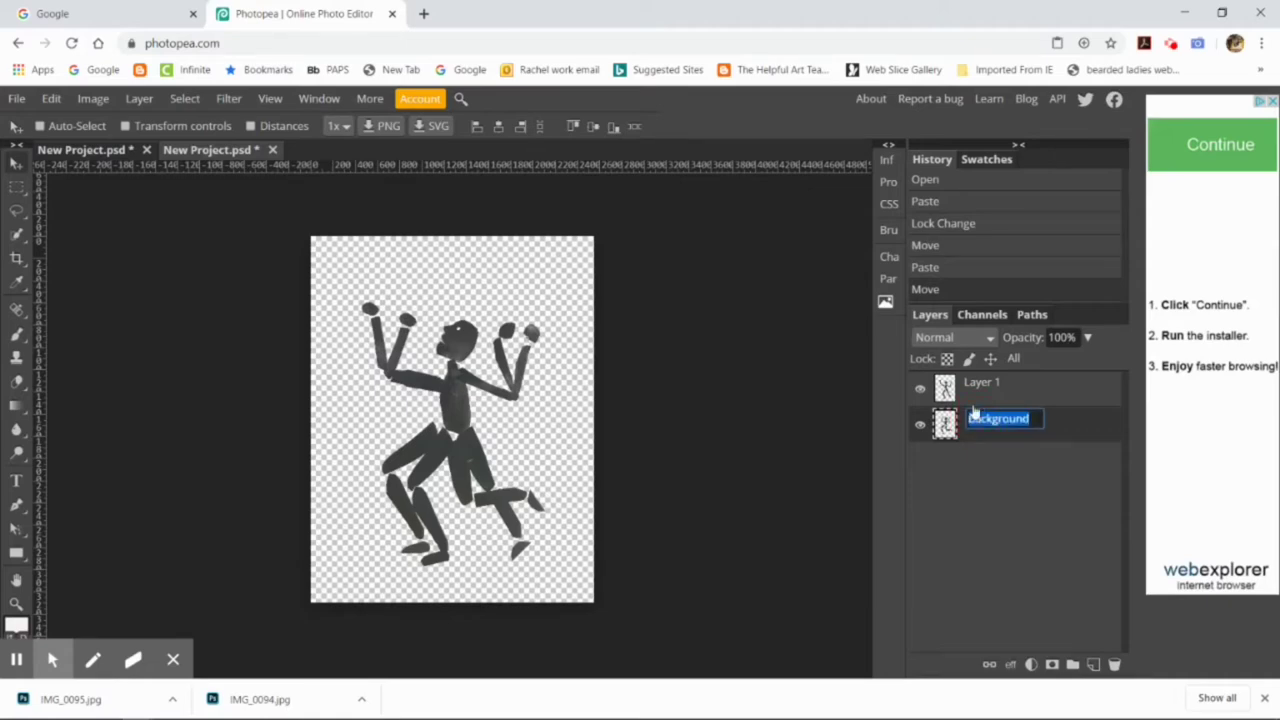
pyautogui.press('BackSpace')
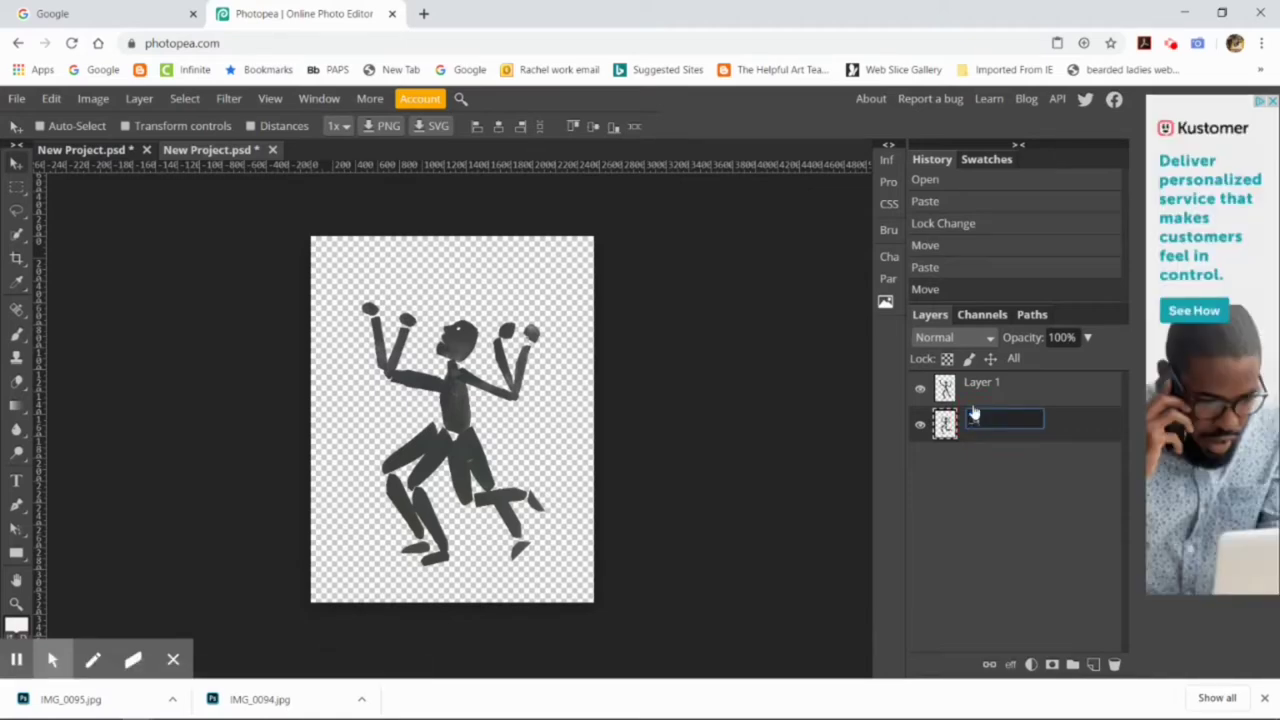
pyautogui.write('Sao')
pyautogui.doubleClick(982, 383)
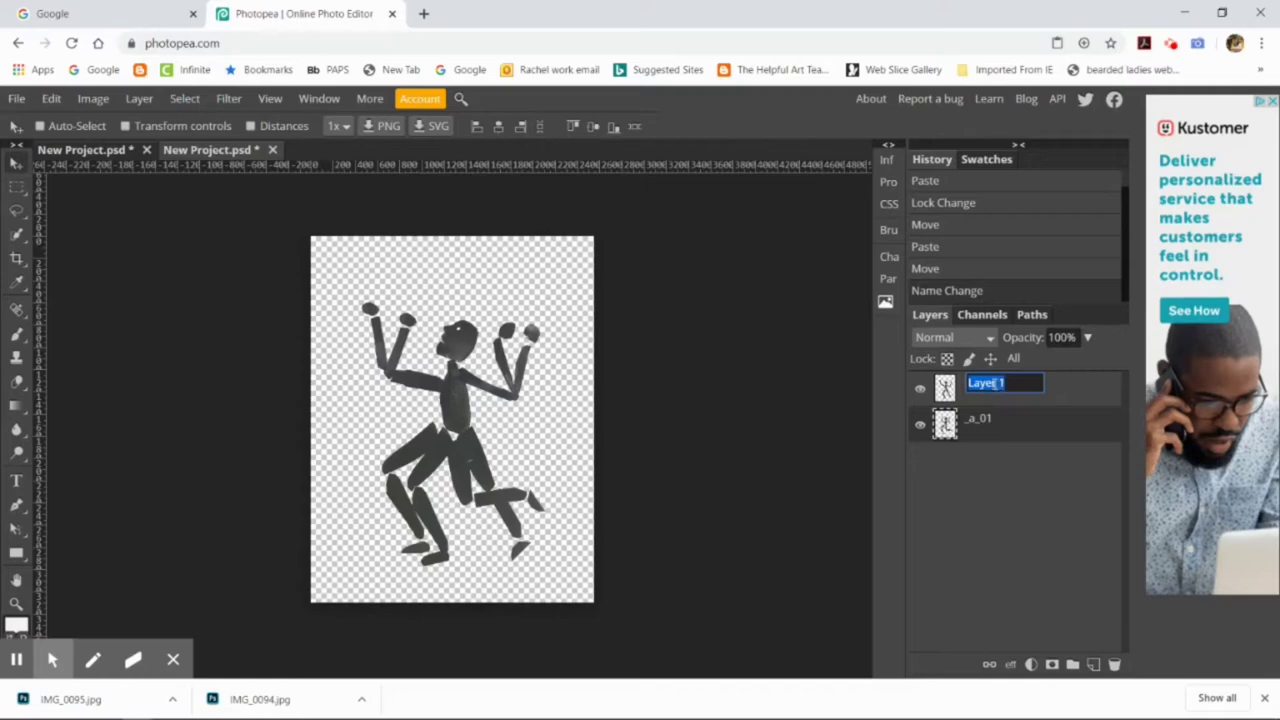
pyautogui.press('BackSpace')
pyautogui.press('Return')
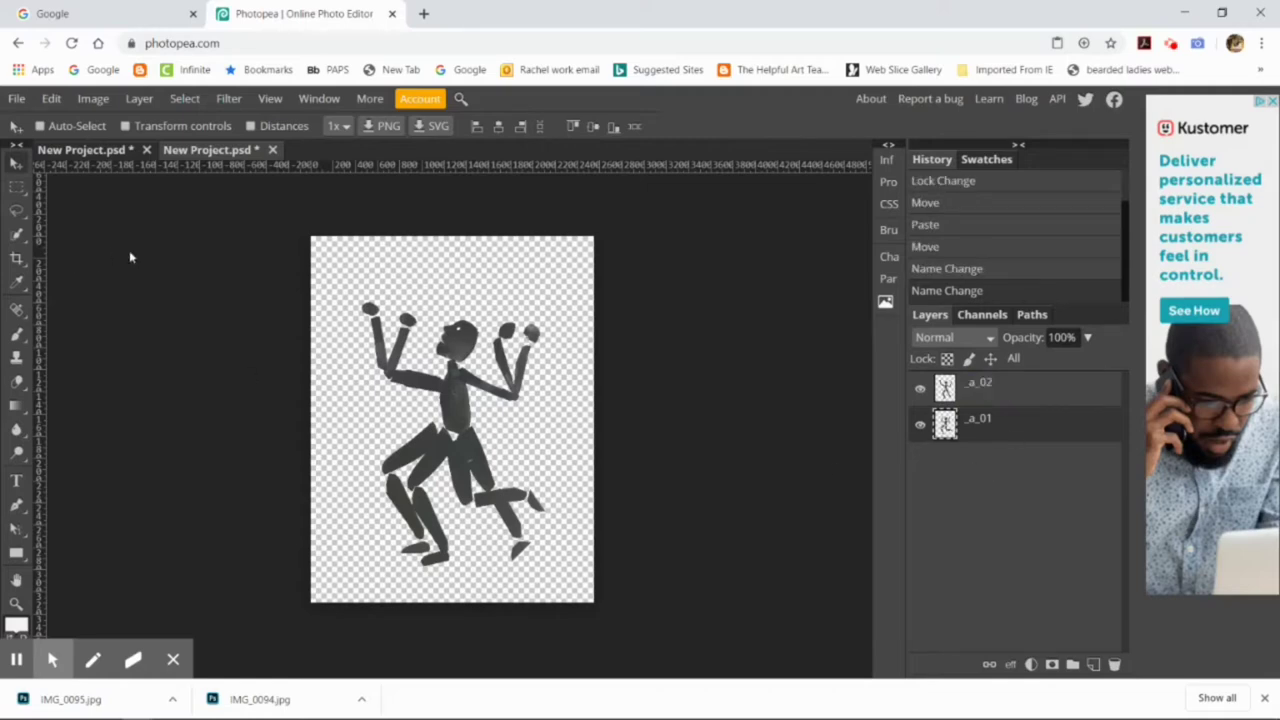
# Preview the two layers as an animated GIF export scaled to 20% in width and height, and close the export without saving.
pyautogui.click(16, 98)
pyautogui.moveTo(92, 339)
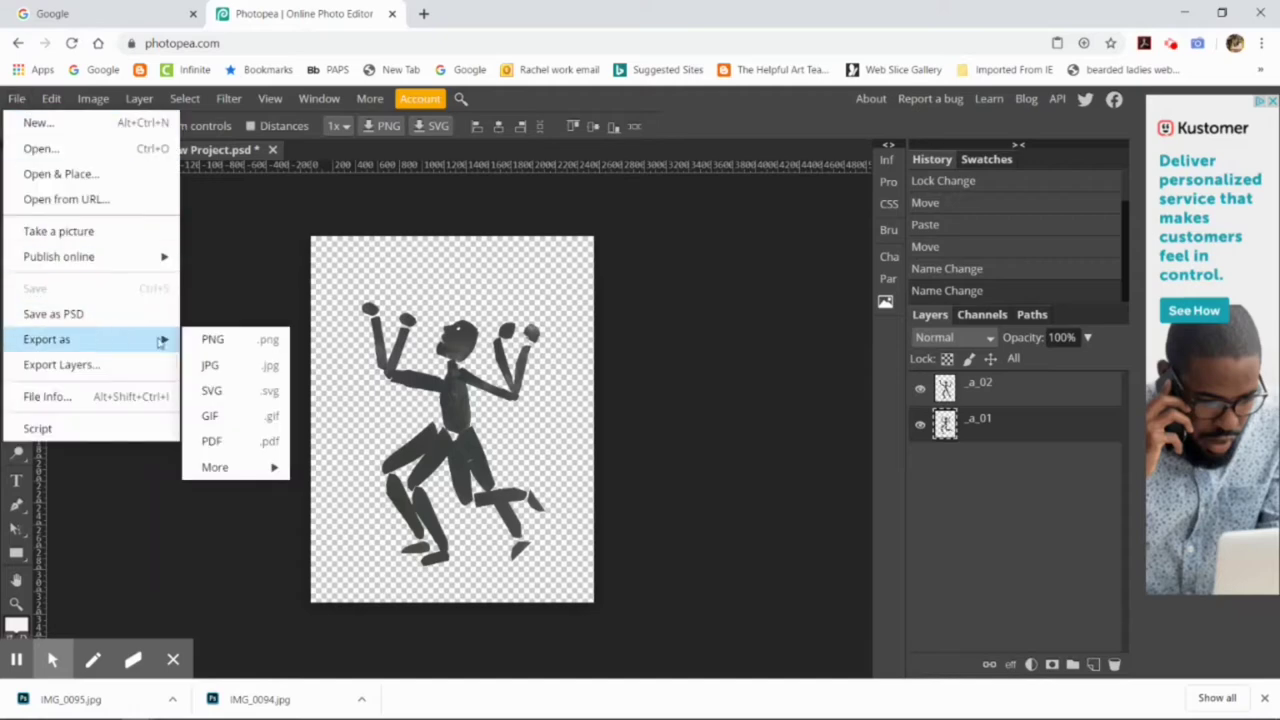
pyautogui.click(228, 418)
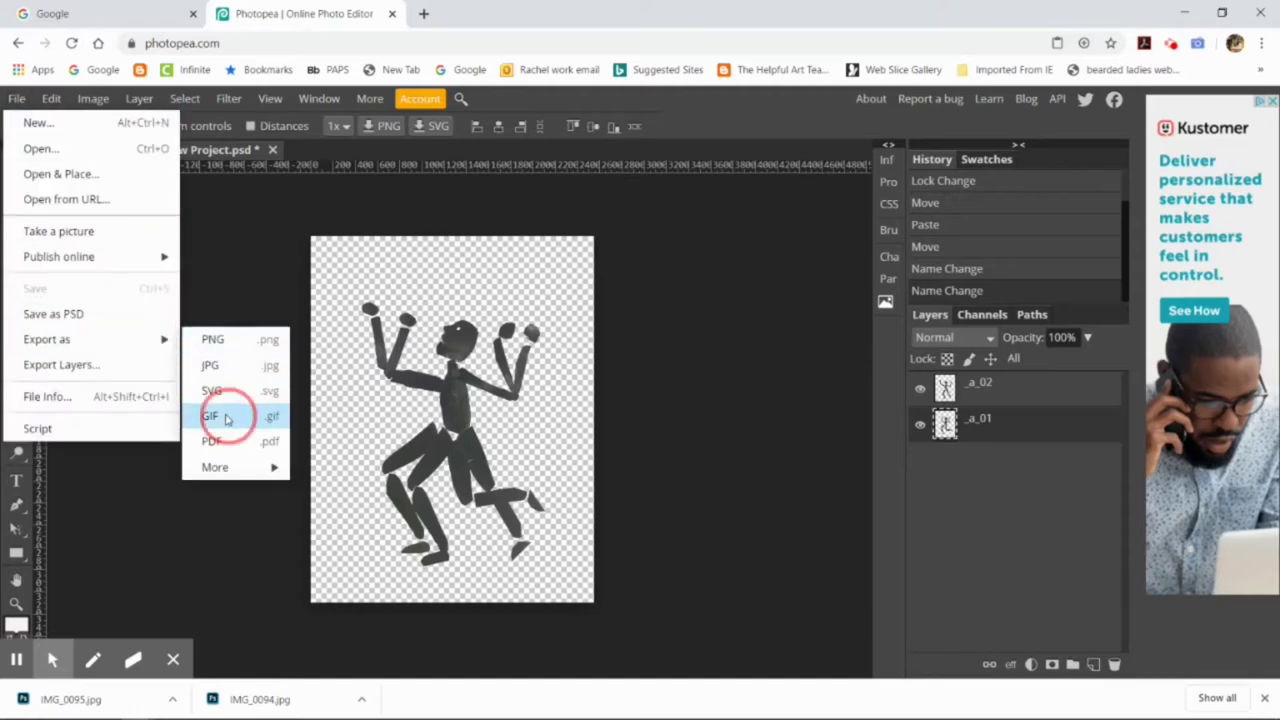
pyautogui.click(217, 414)
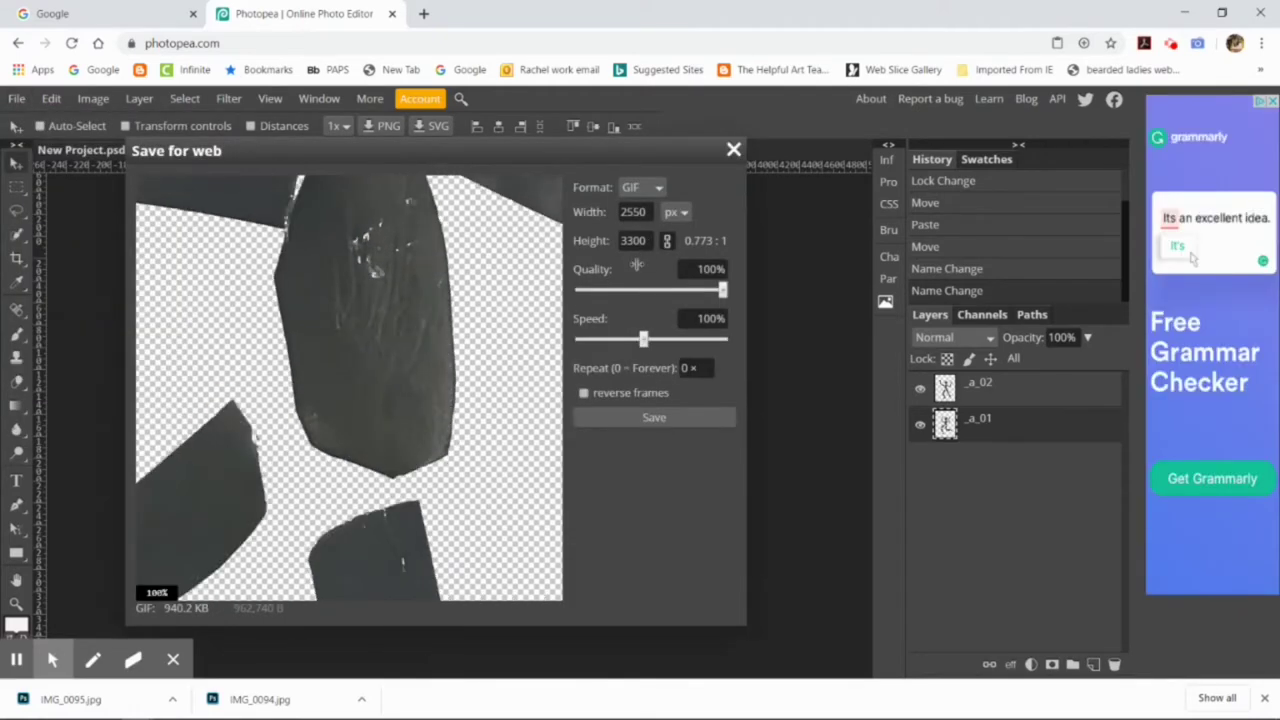
pyautogui.click(676, 212)
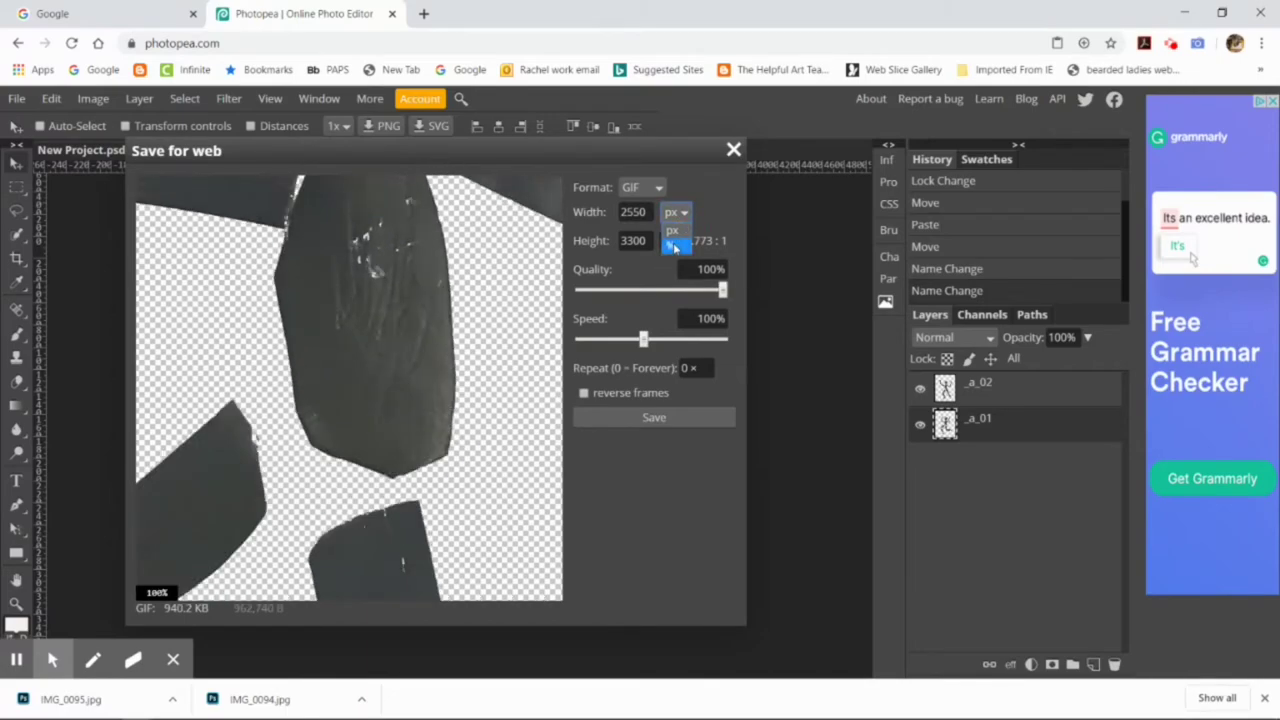
pyautogui.click(670, 242)
pyautogui.doubleClick(645, 212)
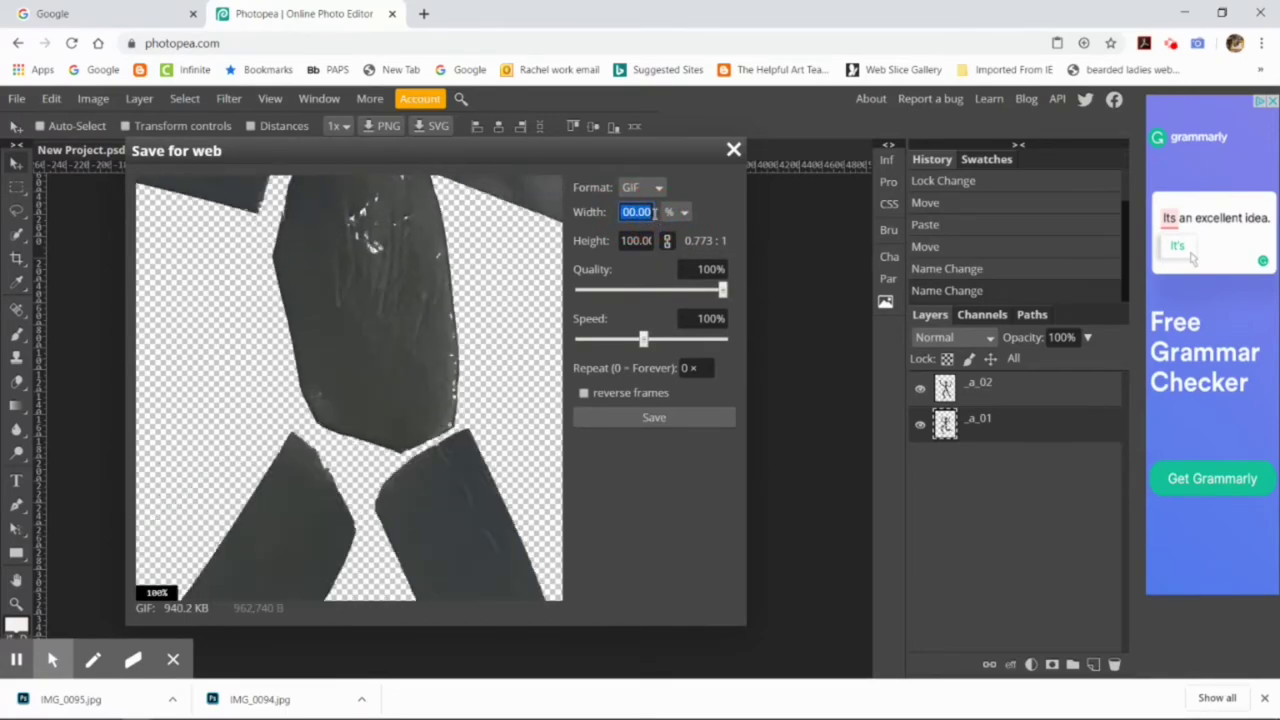
pyautogui.write('30')
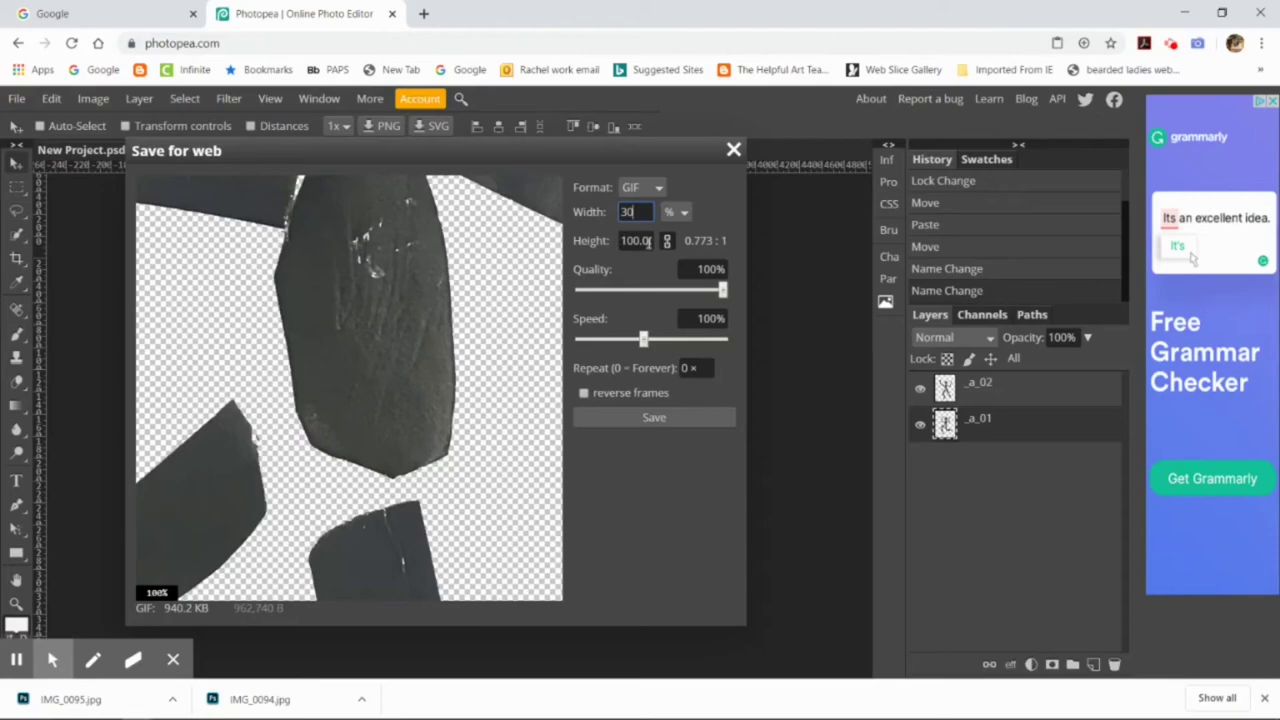
pyautogui.press('Tab')
pyautogui.doubleClick(648, 212)
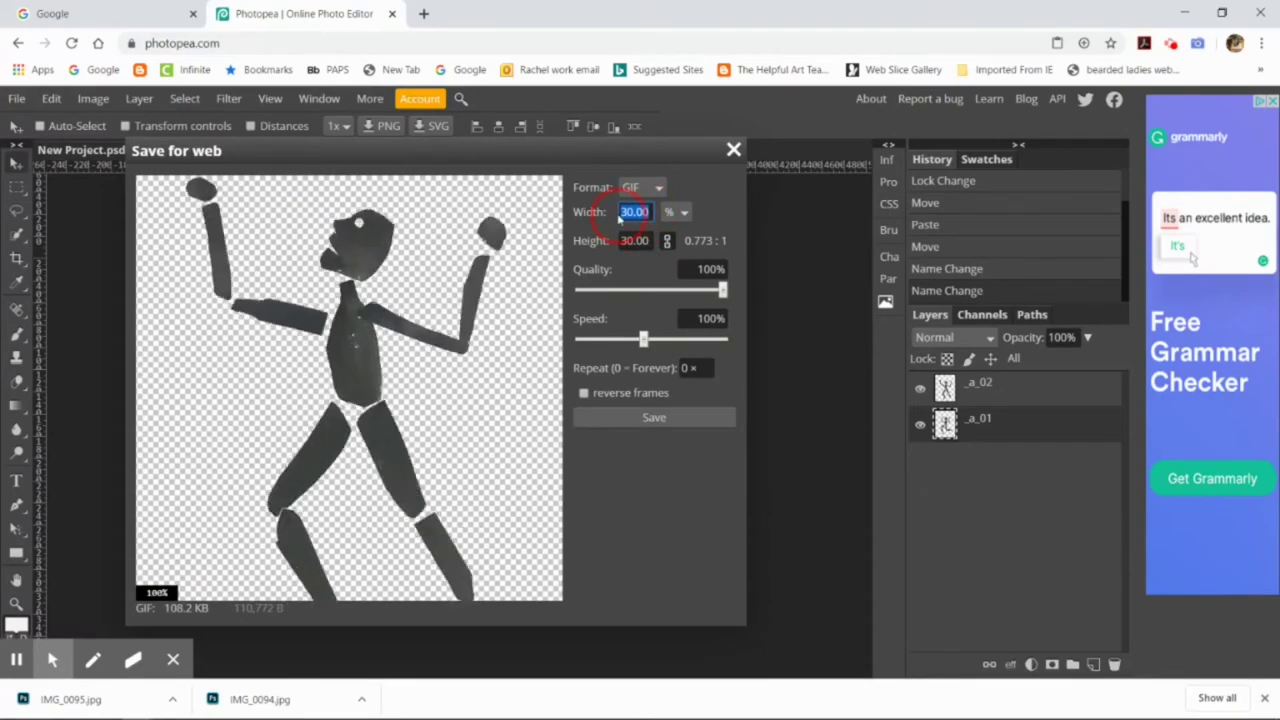
pyautogui.write('20')
pyautogui.press('Return')
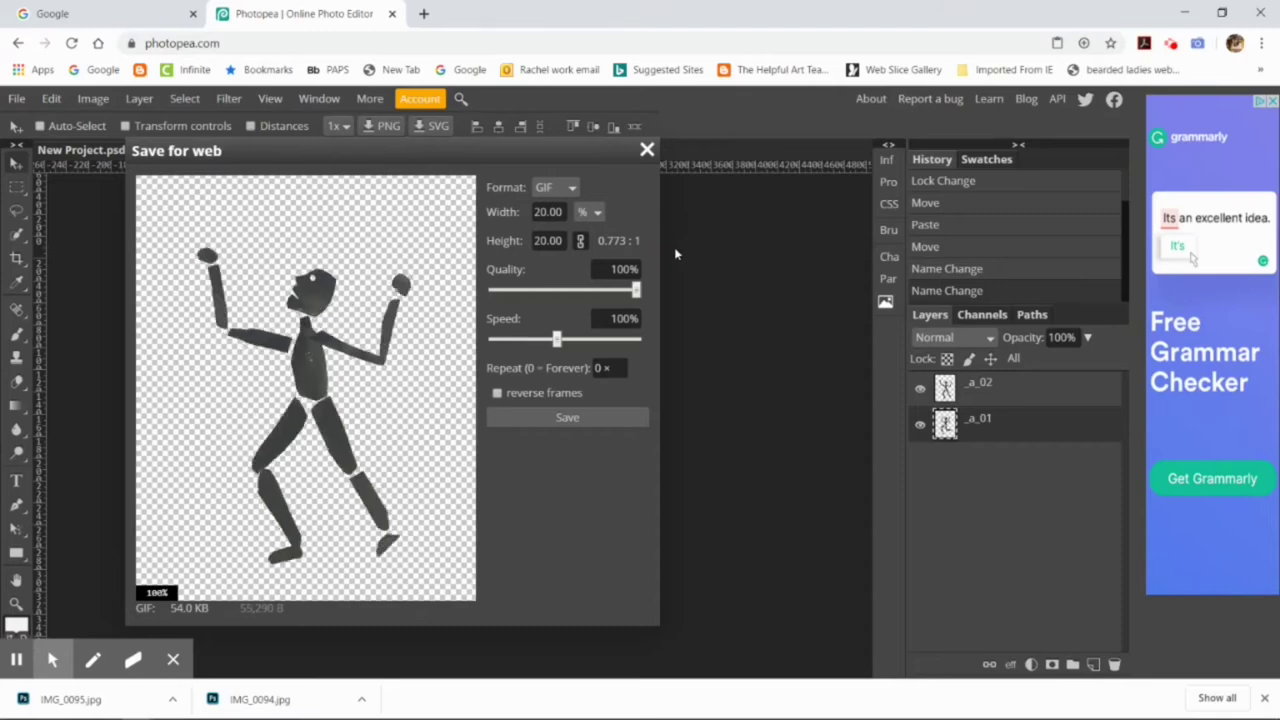
pyautogui.click(647, 150)
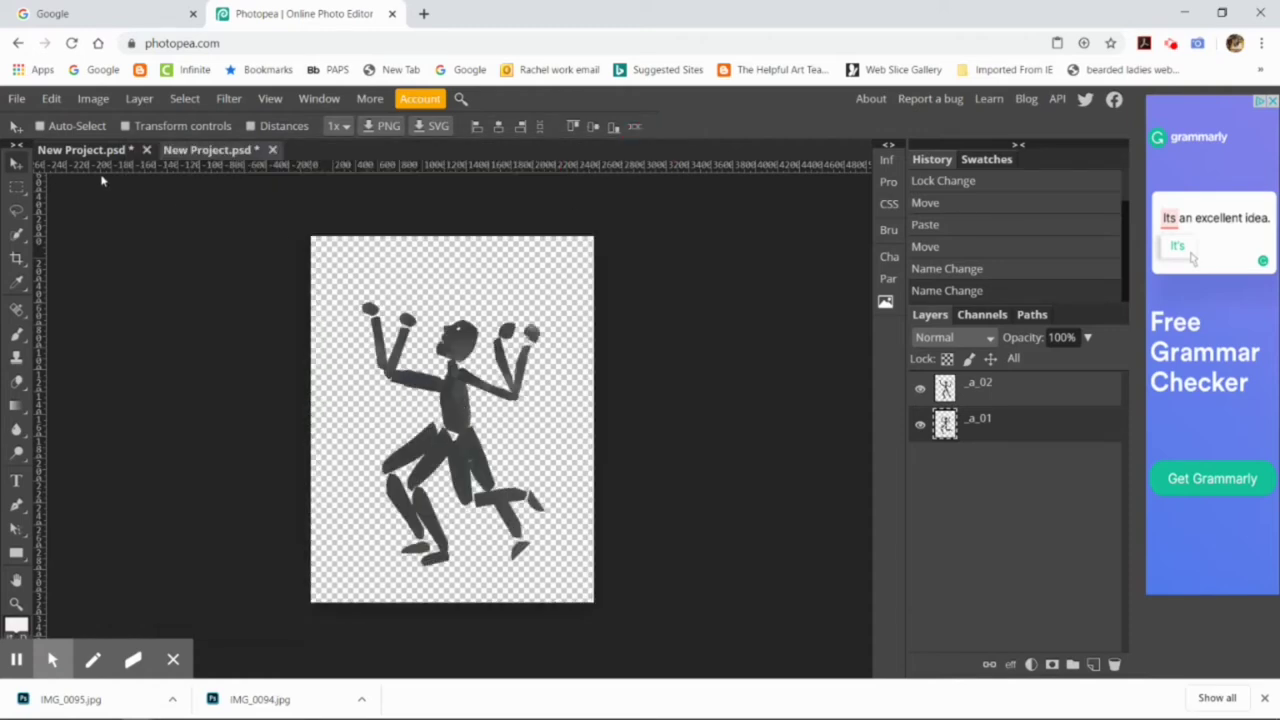
# Preview the same project as a PNG export, and close the export without saving.
pyautogui.click(16, 98)
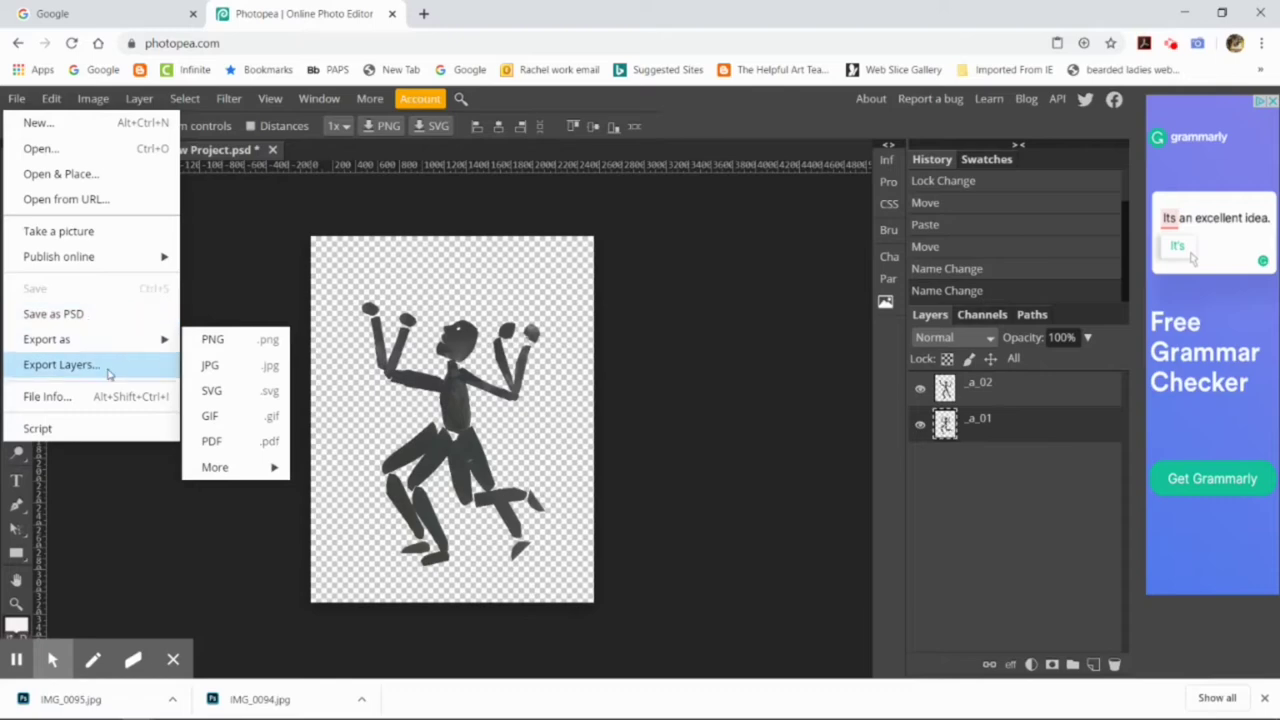
pyautogui.click(211, 339)
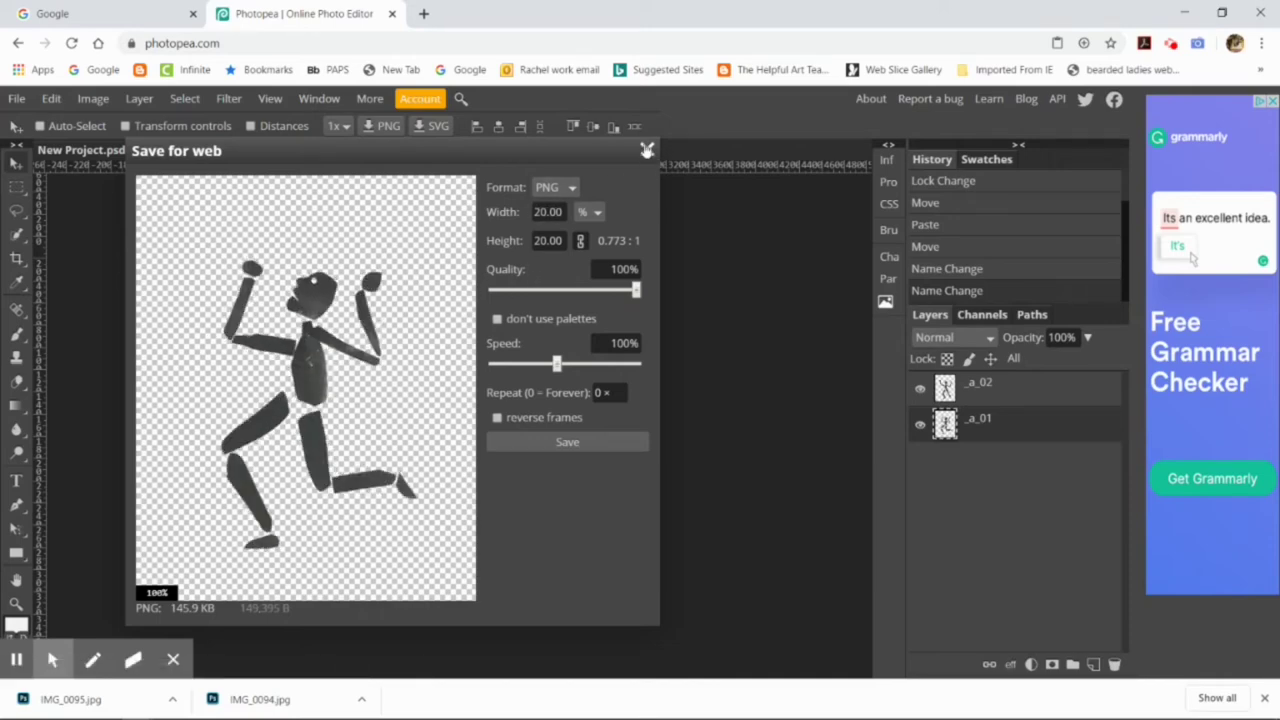
pyautogui.click(647, 150)
# Export all layers as separate 1x PNG files at 100% quality, trimming transparent parts and without requiring the "-e-" name prefix.
pyautogui.click(16, 98)
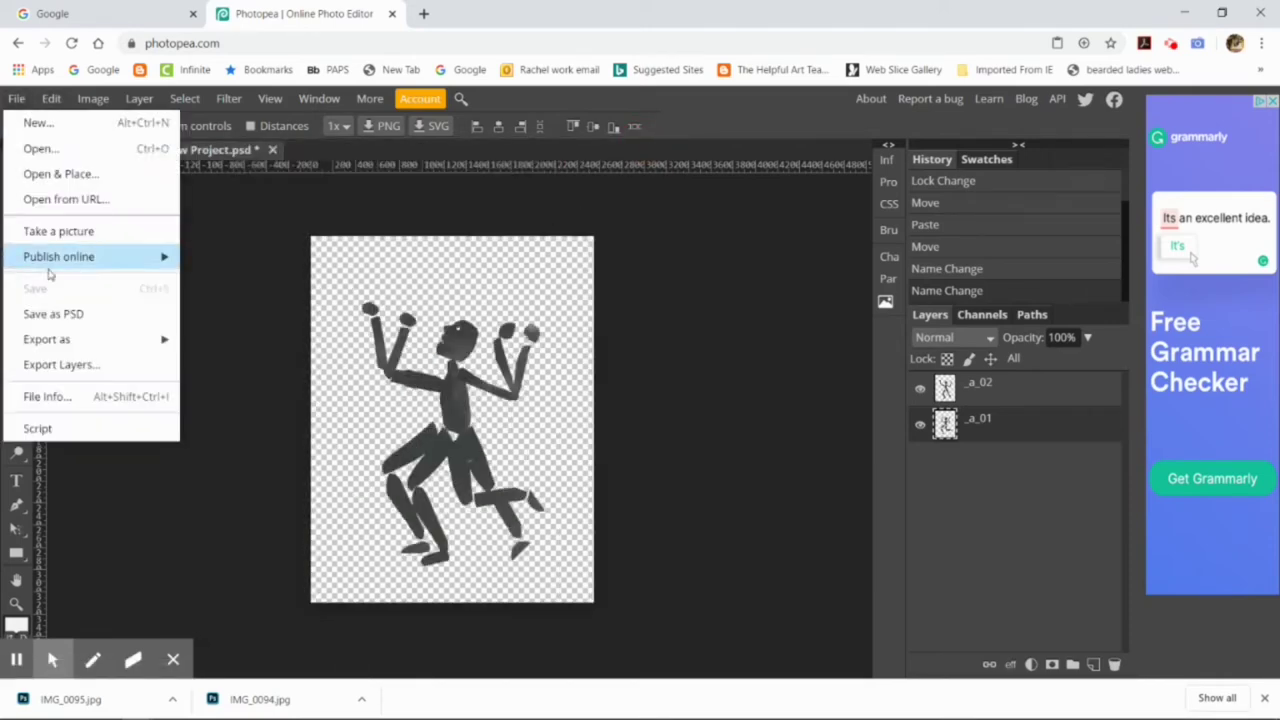
pyautogui.moveTo(75, 340)
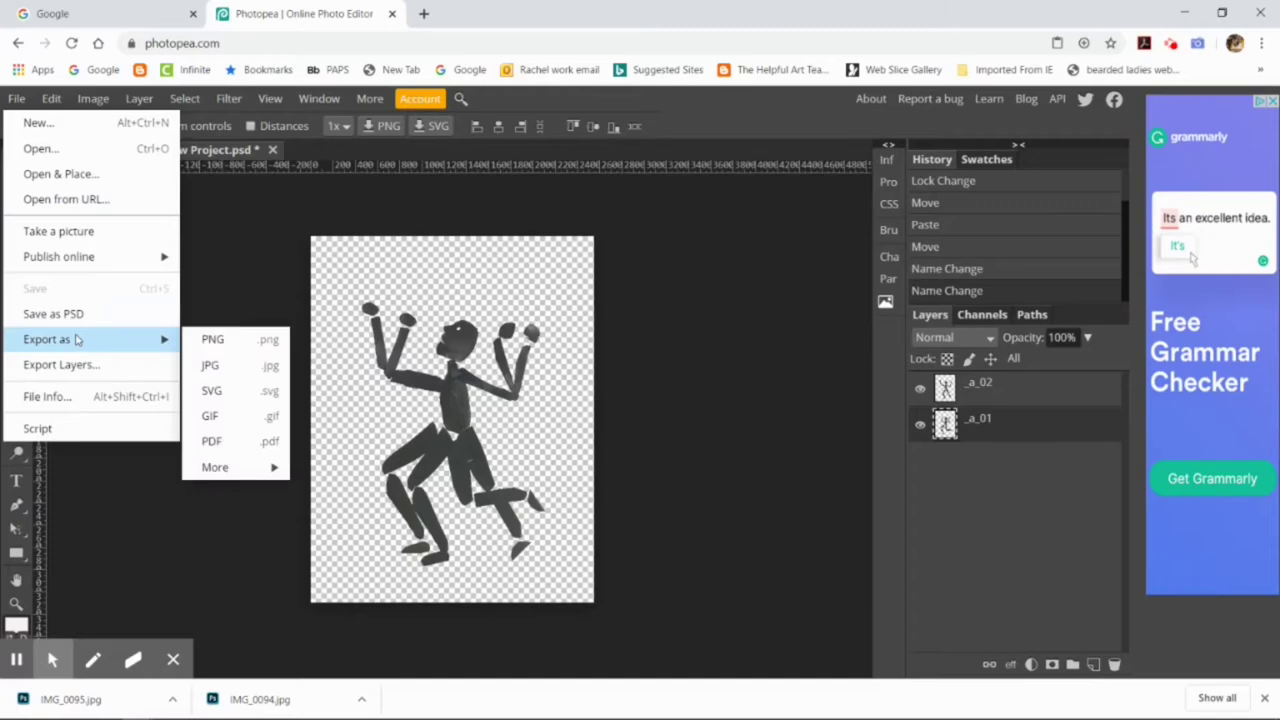
pyautogui.click(147, 375)
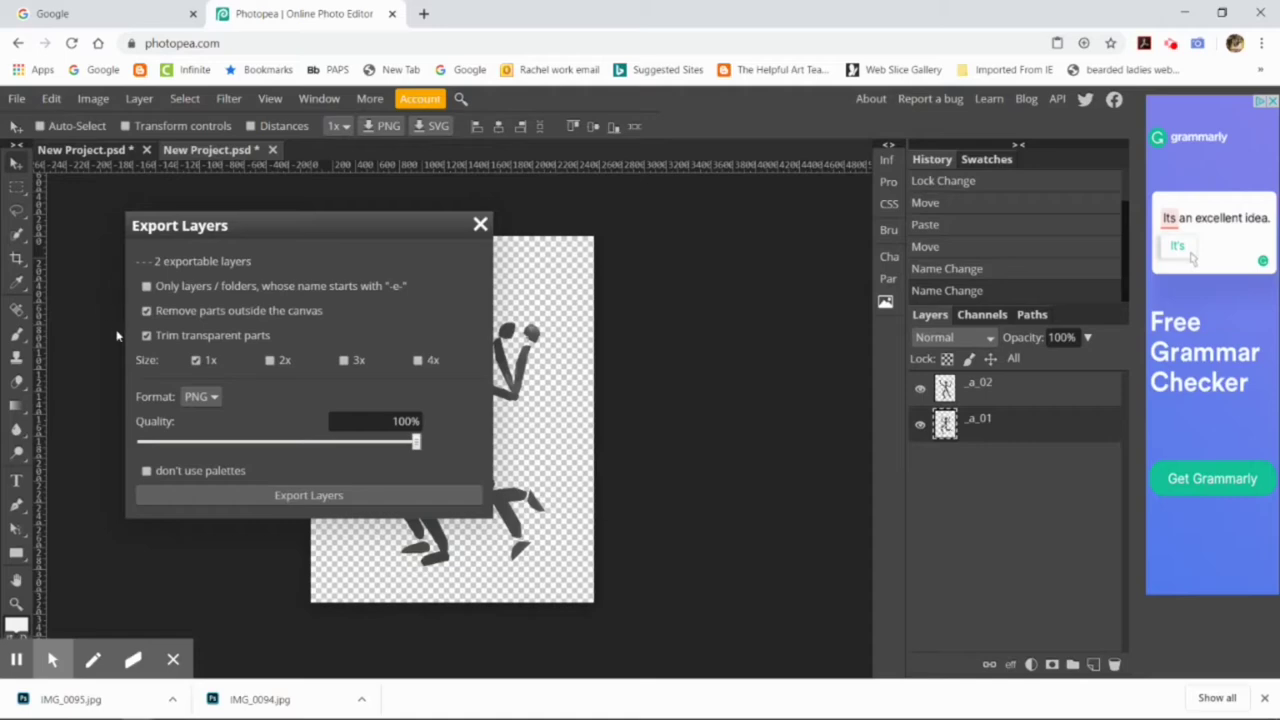
pyautogui.click(322, 497)
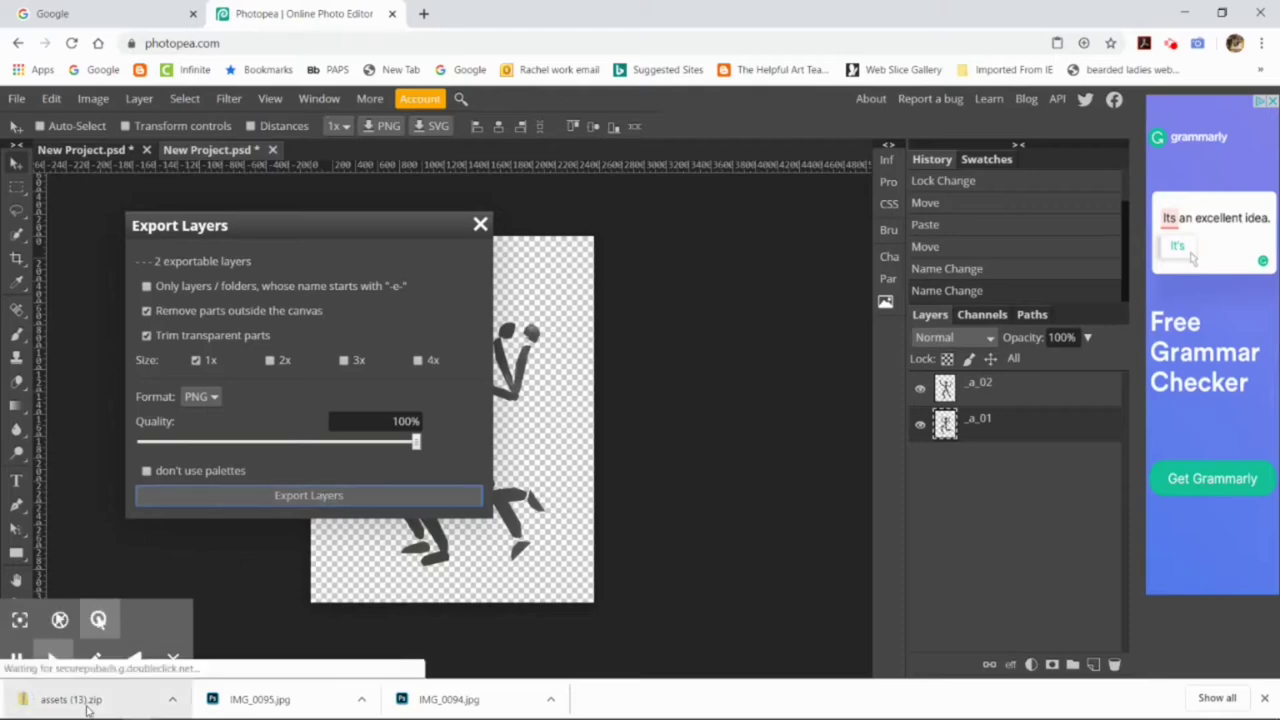
# Open the downloaded assets (13).zip and extract all its files to the default folder in Downloads.
pyautogui.click(70, 700)
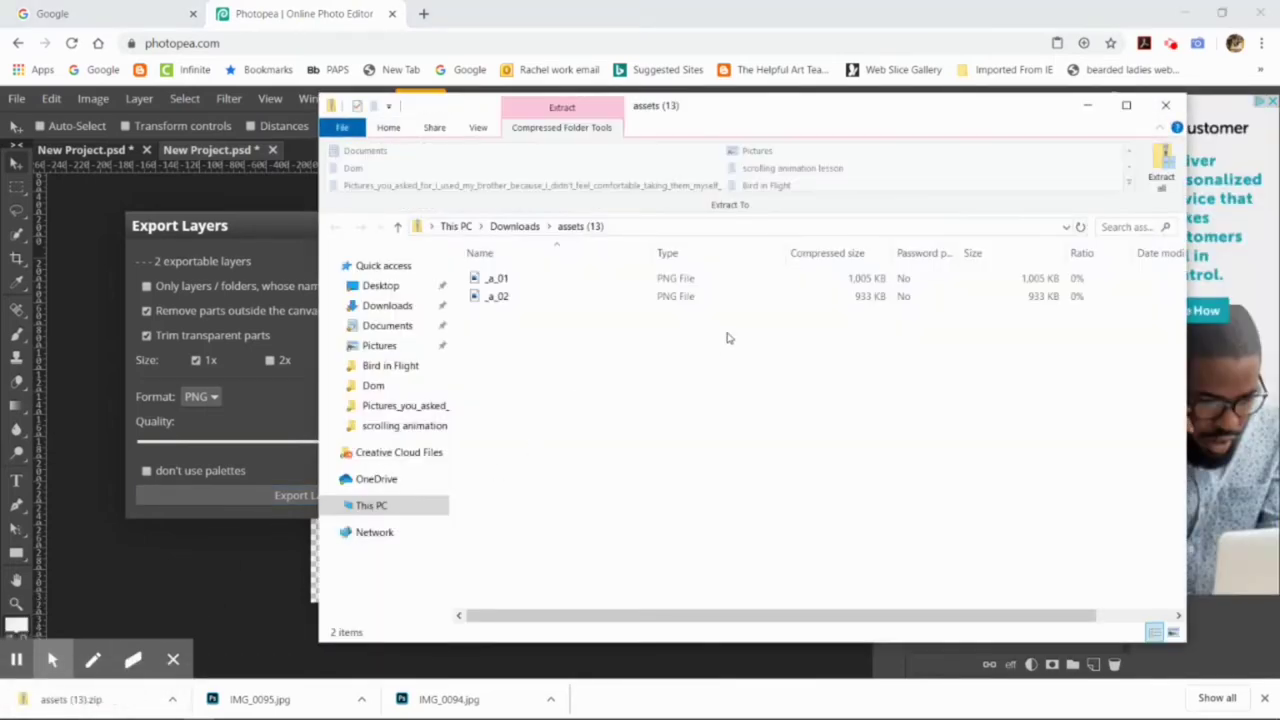
pyautogui.click(1162, 170)
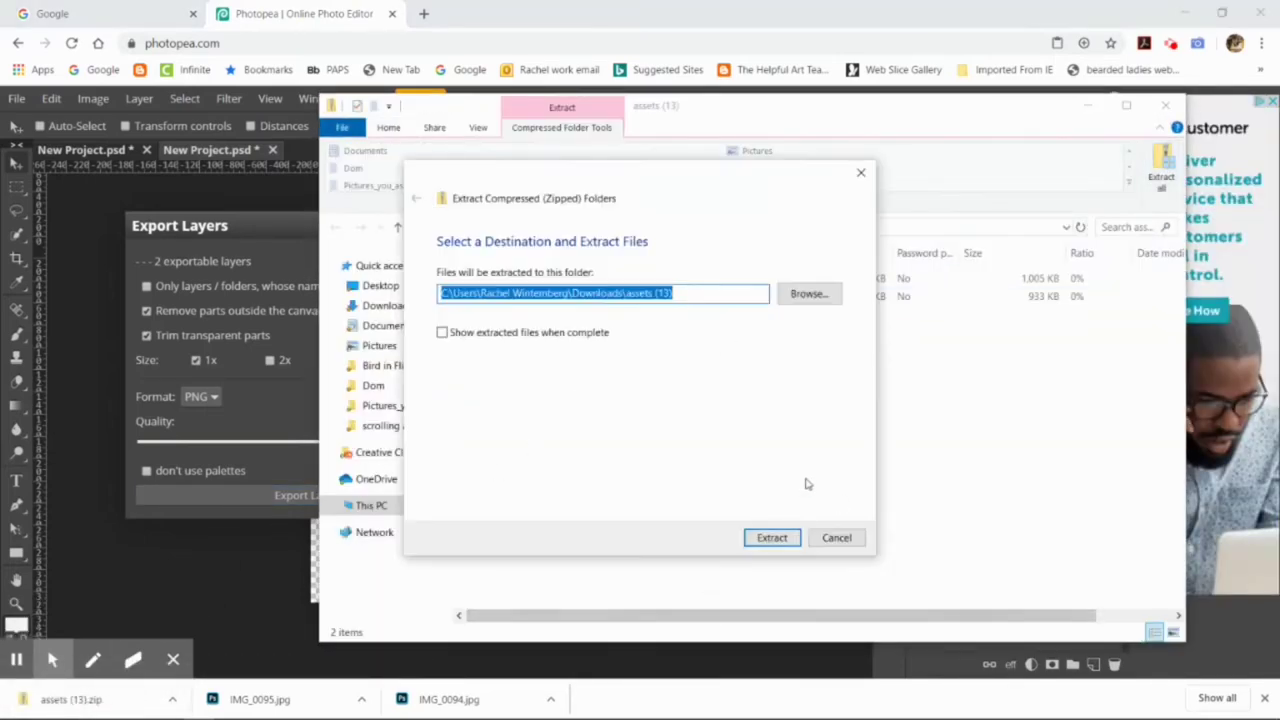
pyautogui.click(782, 543)
# View the exported images _a_01 and _a_02 one after the other, returning to the assets folder window.
pyautogui.doubleClick(500, 279)
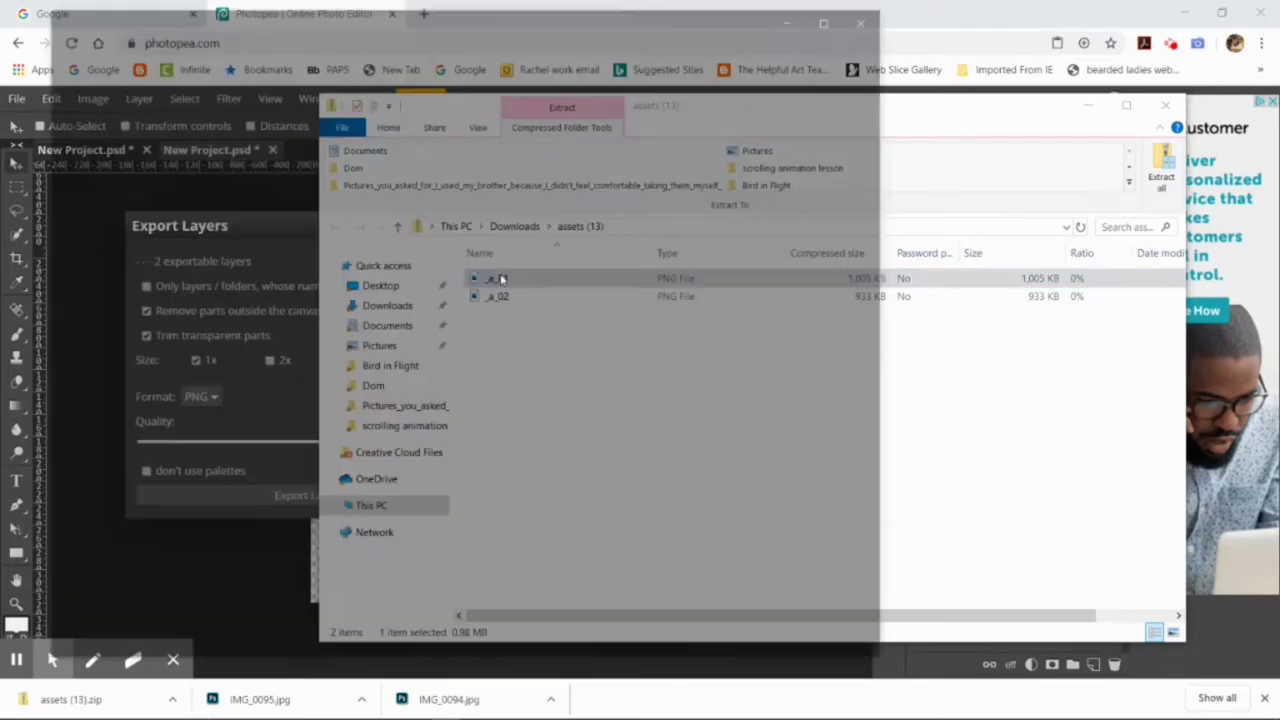
pyautogui.click(914, 389)
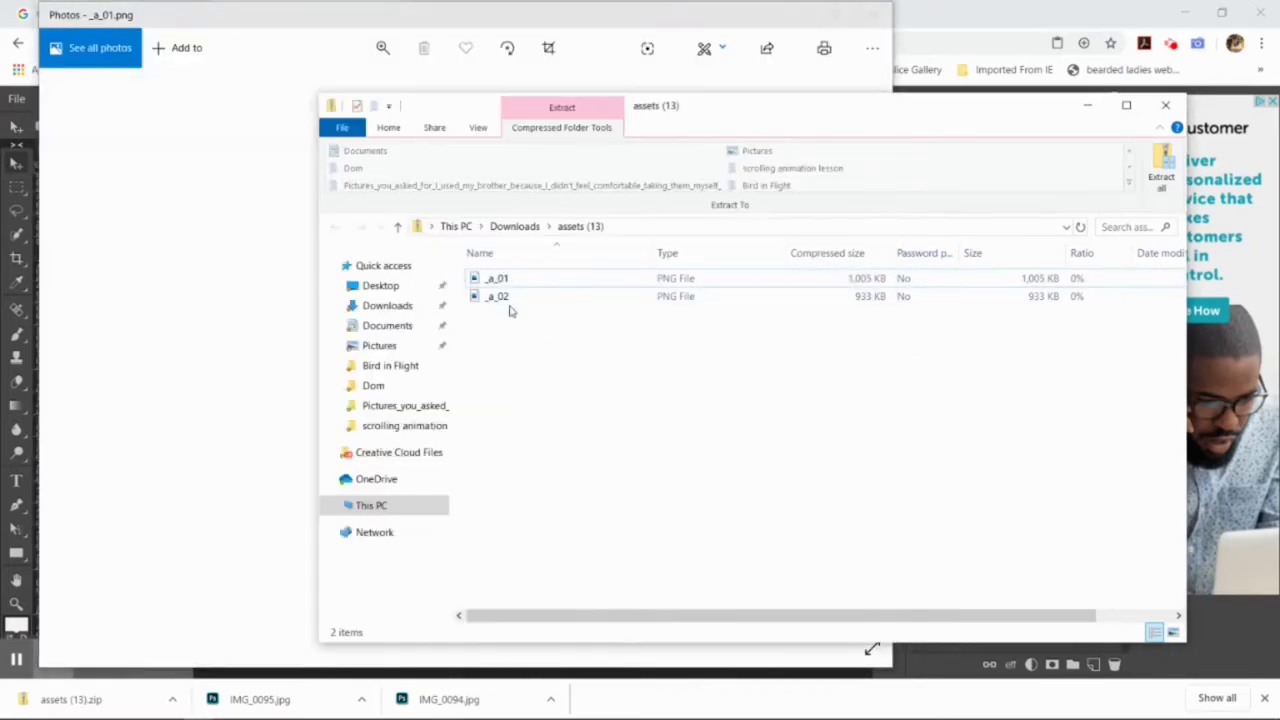
pyautogui.click(505, 300)
pyautogui.doubleClick(505, 298)
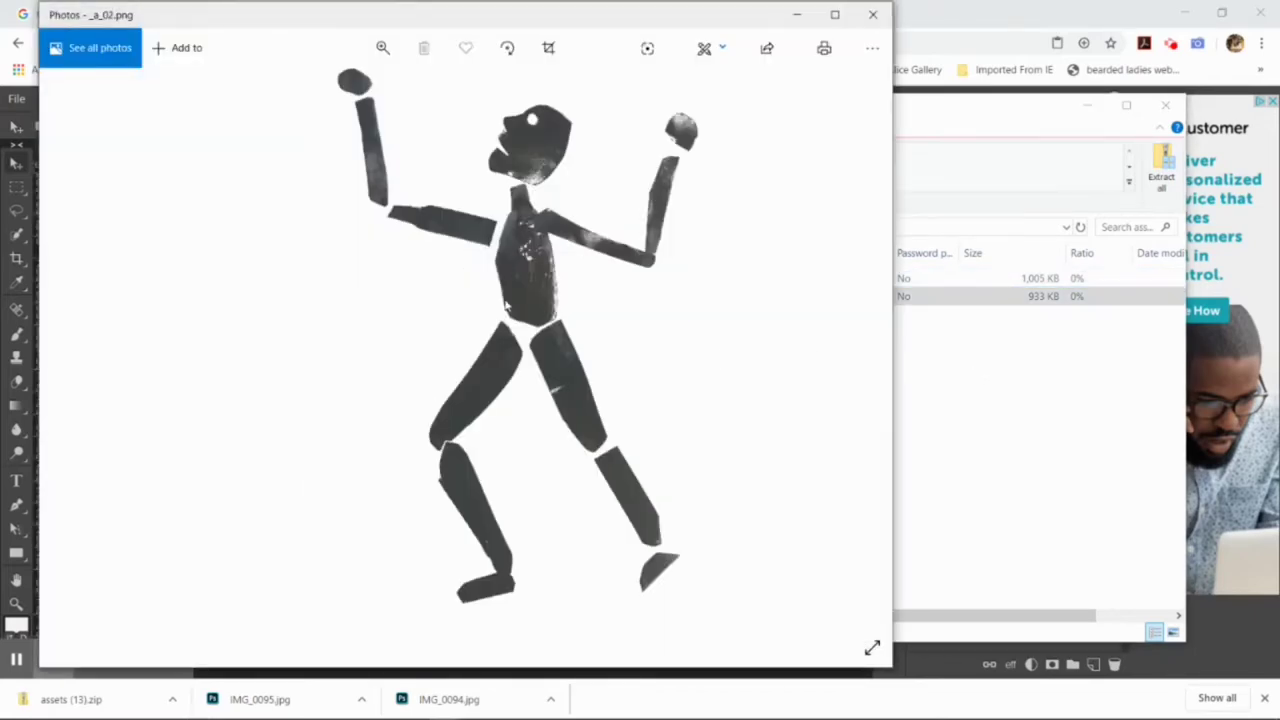
pyautogui.click(980, 381)
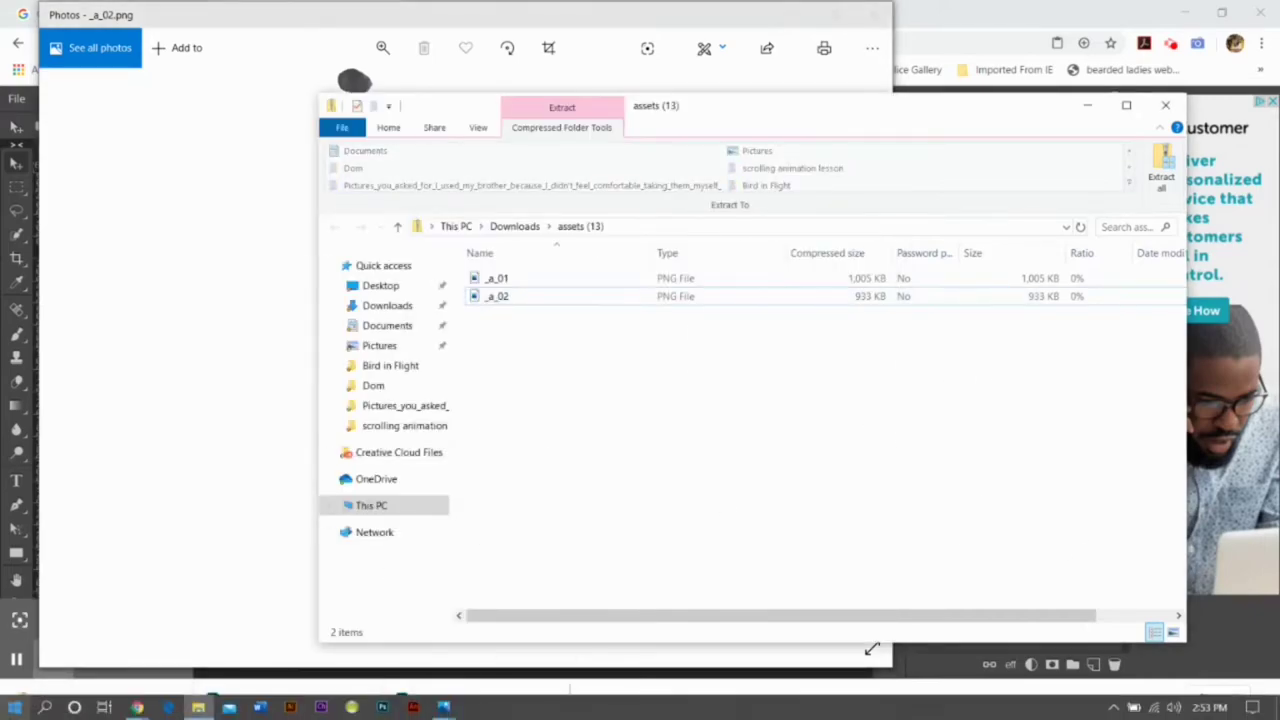
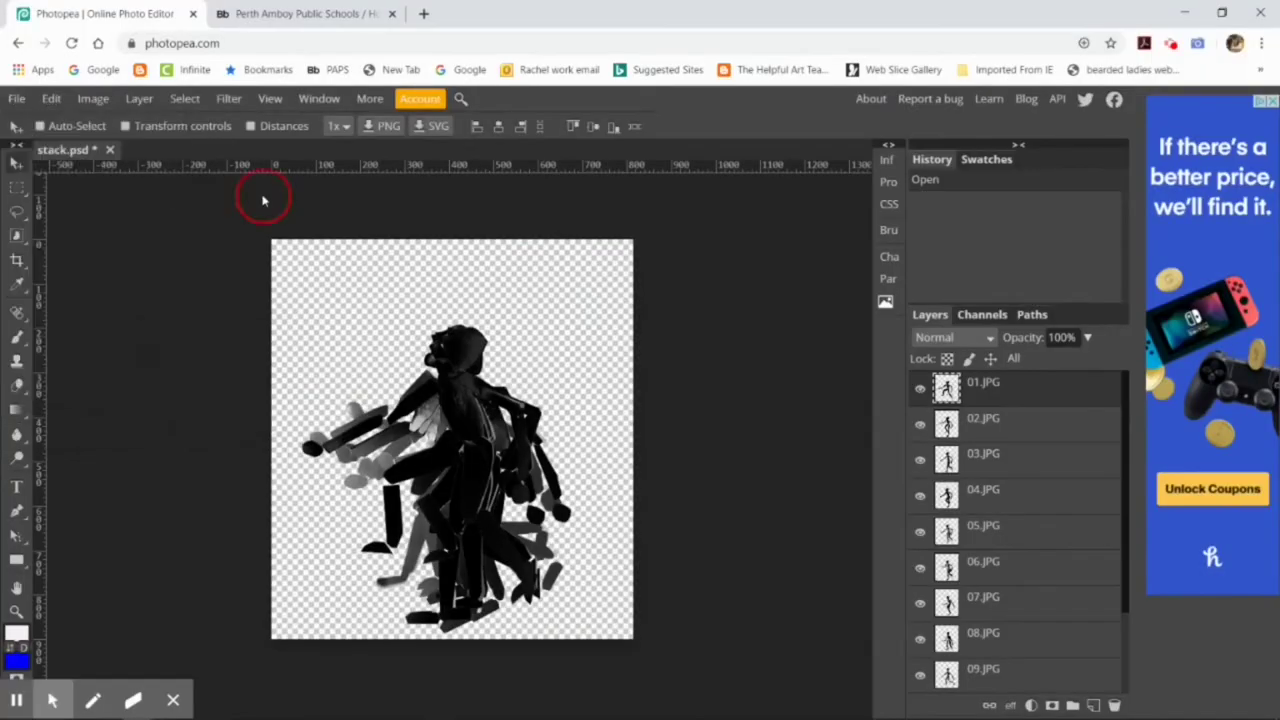
# Export all layers of stack.psd as separate trimmed 1x PNG files, without requiring the "-e-" name prefix.
pyautogui.click(16, 98)
pyautogui.click(80, 365)
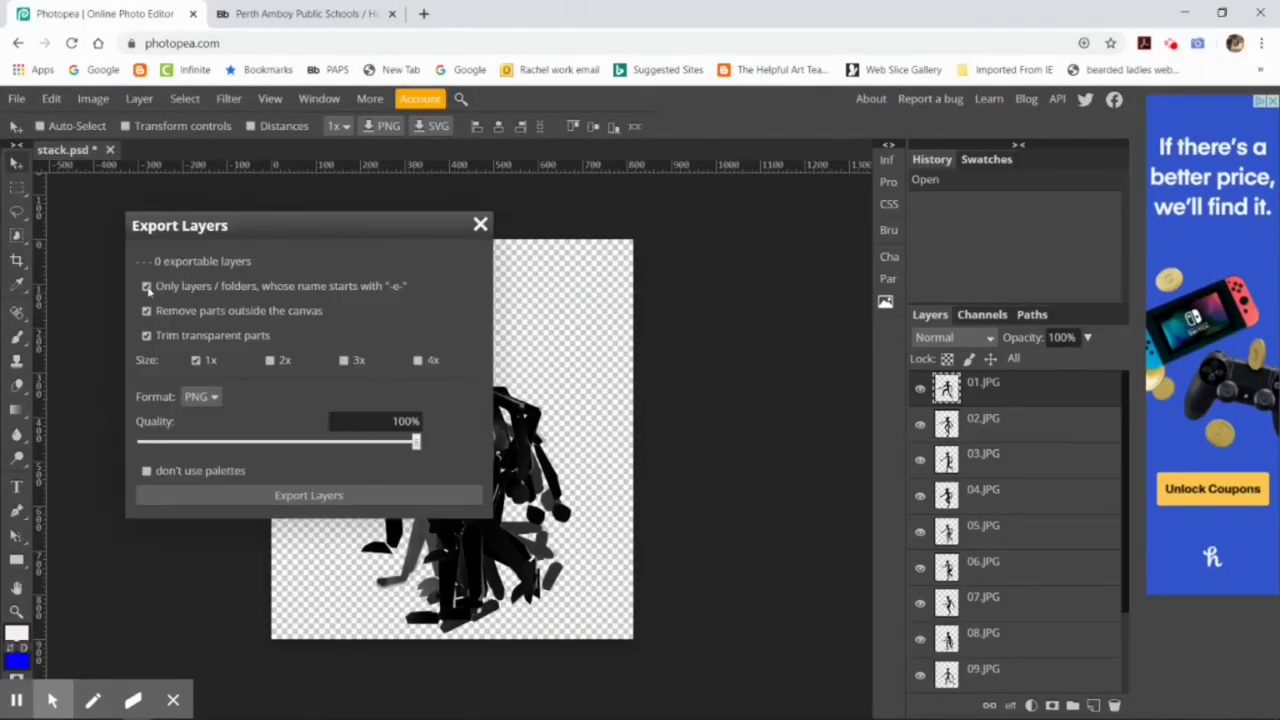
pyautogui.click(288, 500)
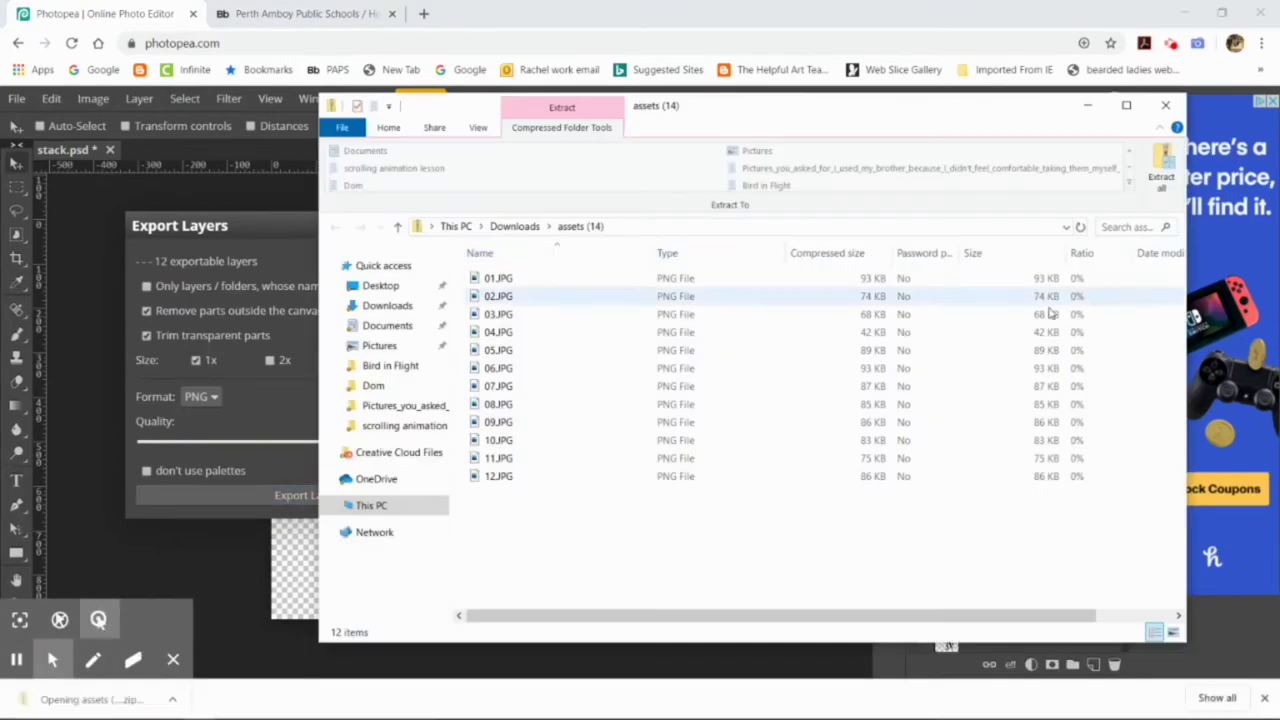
# Extract all files of assets (14).zip to its default Downloads folder, and close the folder window and the layer export dialog.
pyautogui.click(1161, 170)
pyautogui.click(770, 537)
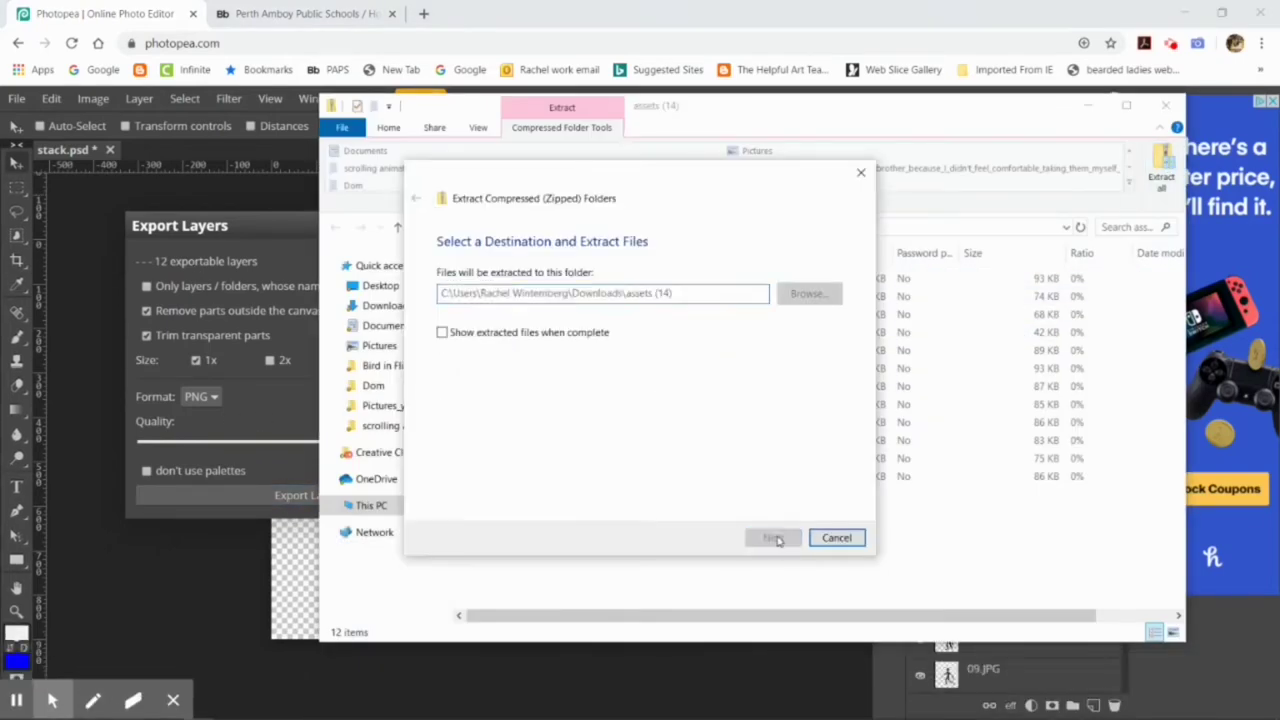
pyautogui.click(1165, 105)
pyautogui.click(478, 229)
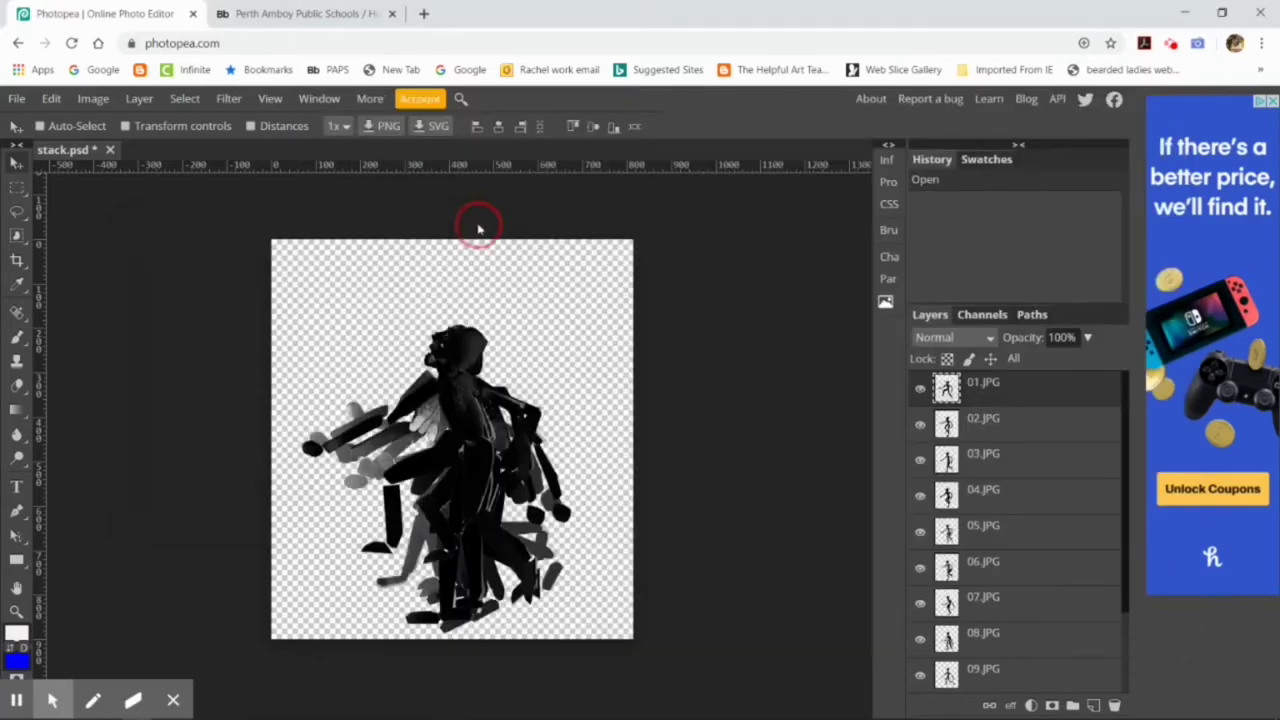
# Close the Photopea page, discarding its unsaved project, and go to the wickeditor.com website.
pyautogui.click(192, 13)
pyautogui.click(720, 134)
pyautogui.click(416, 40)
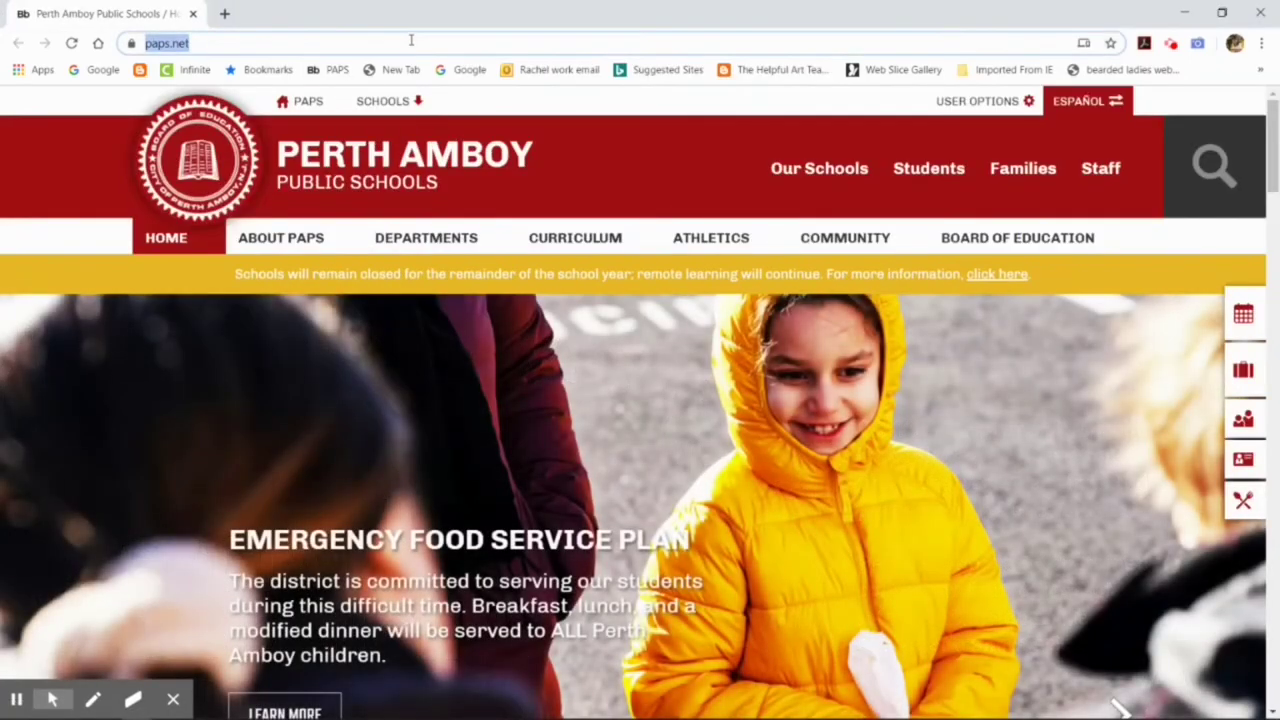
pyautogui.write('wic')
pyautogui.press('Return')
# Launch Wick Editor version 1.16.2 online, dismiss its welcome message, and delete the autosaved project.
pyautogui.scroll(-5, 1023, 317)
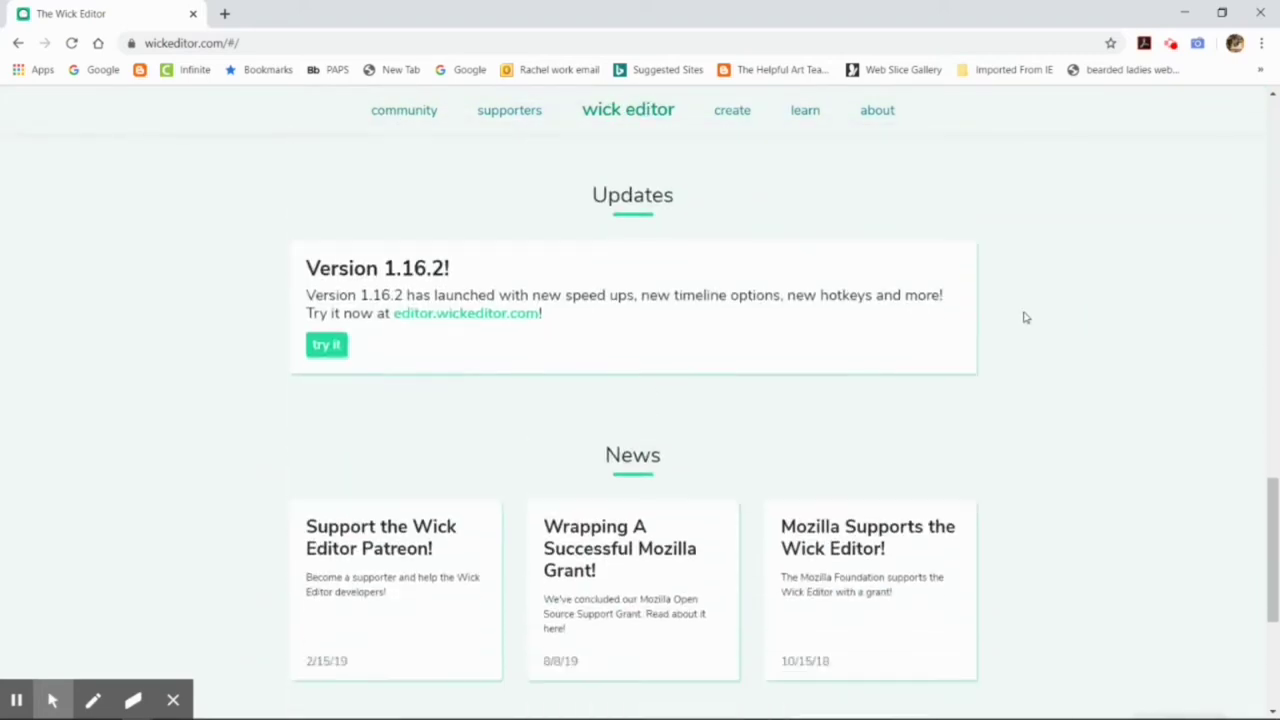
pyautogui.click(326, 343)
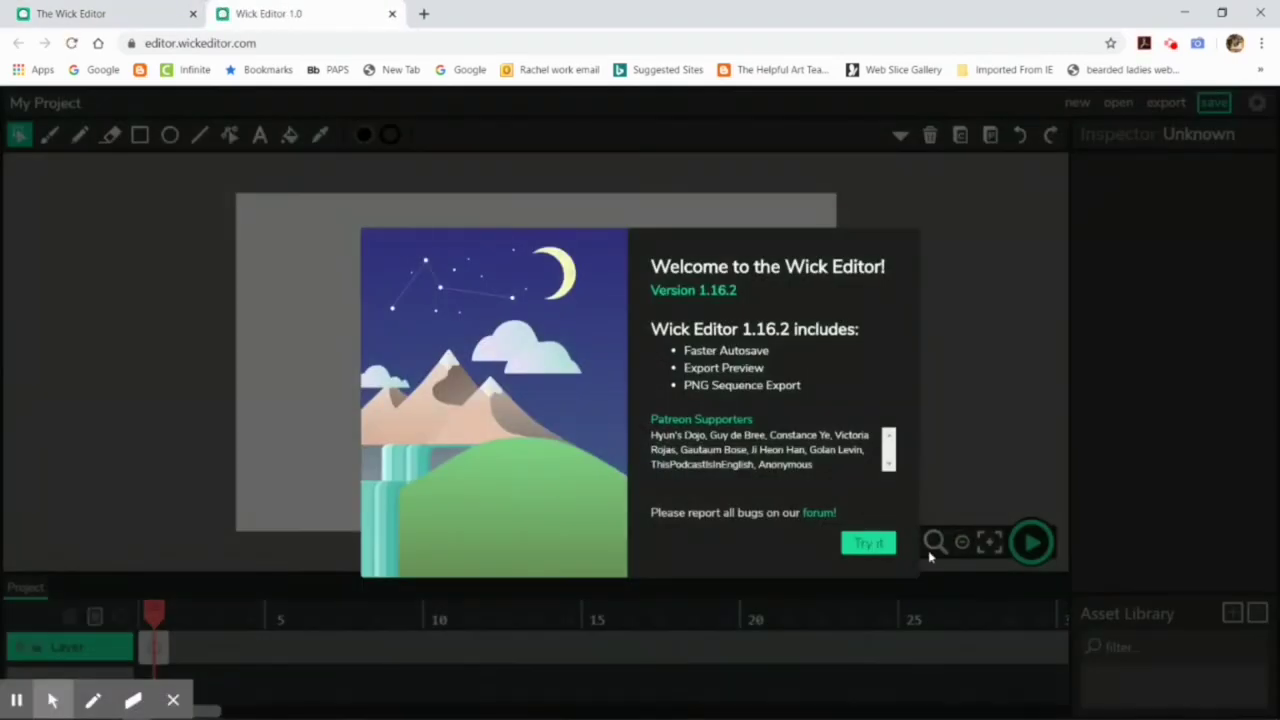
pyautogui.click(864, 541)
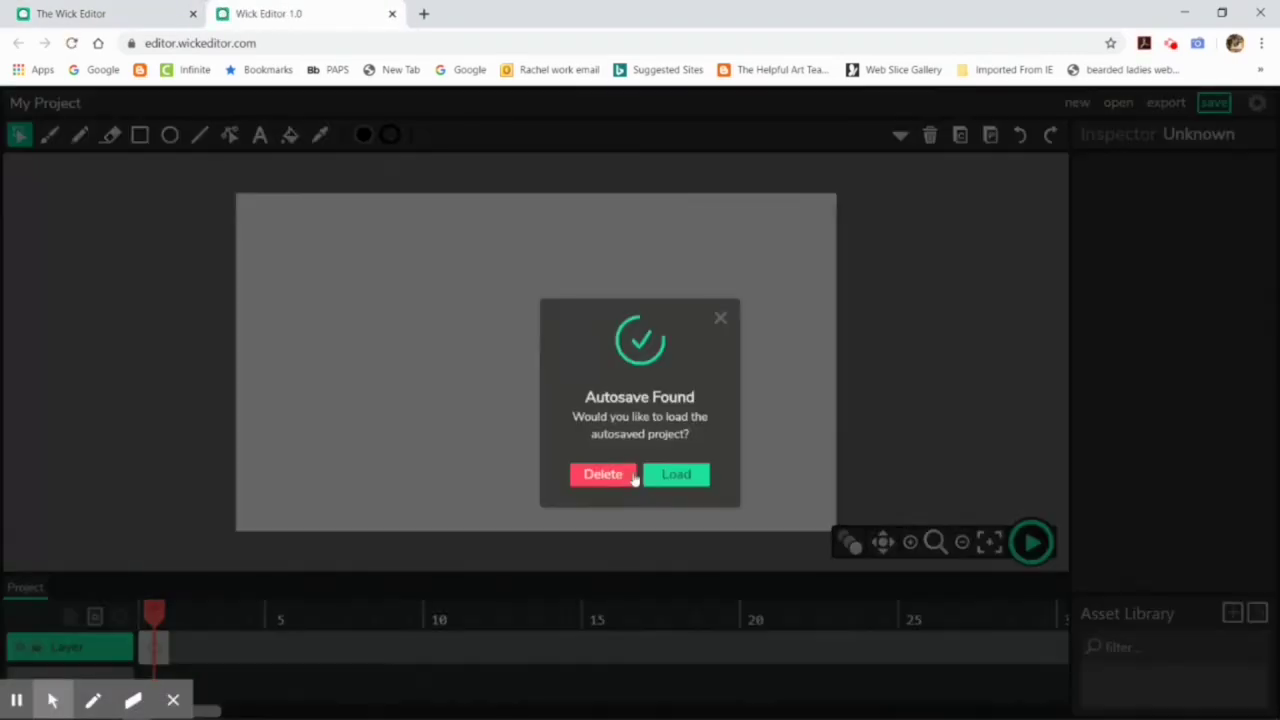
pyautogui.click(625, 477)
# Import all the images from the assets (14) folder in Downloads into the Asset Library.
pyautogui.click(153, 648)
pyautogui.click(1232, 613)
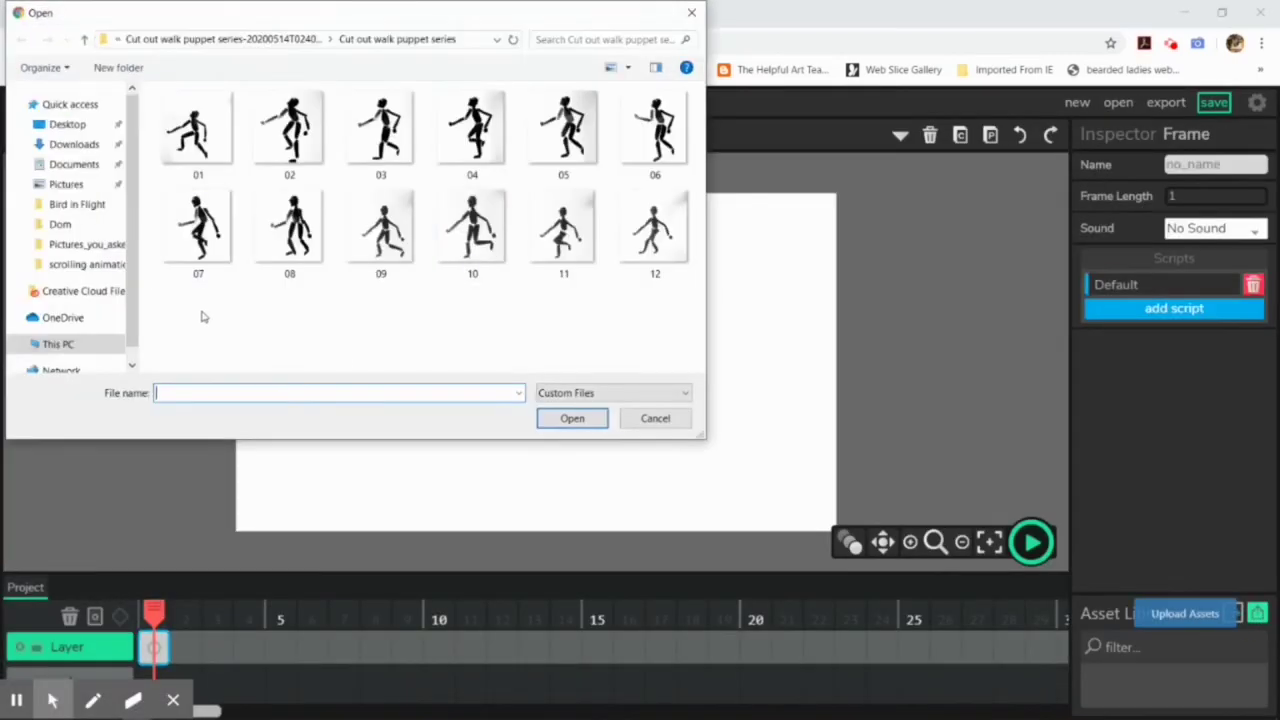
pyautogui.click(88, 146)
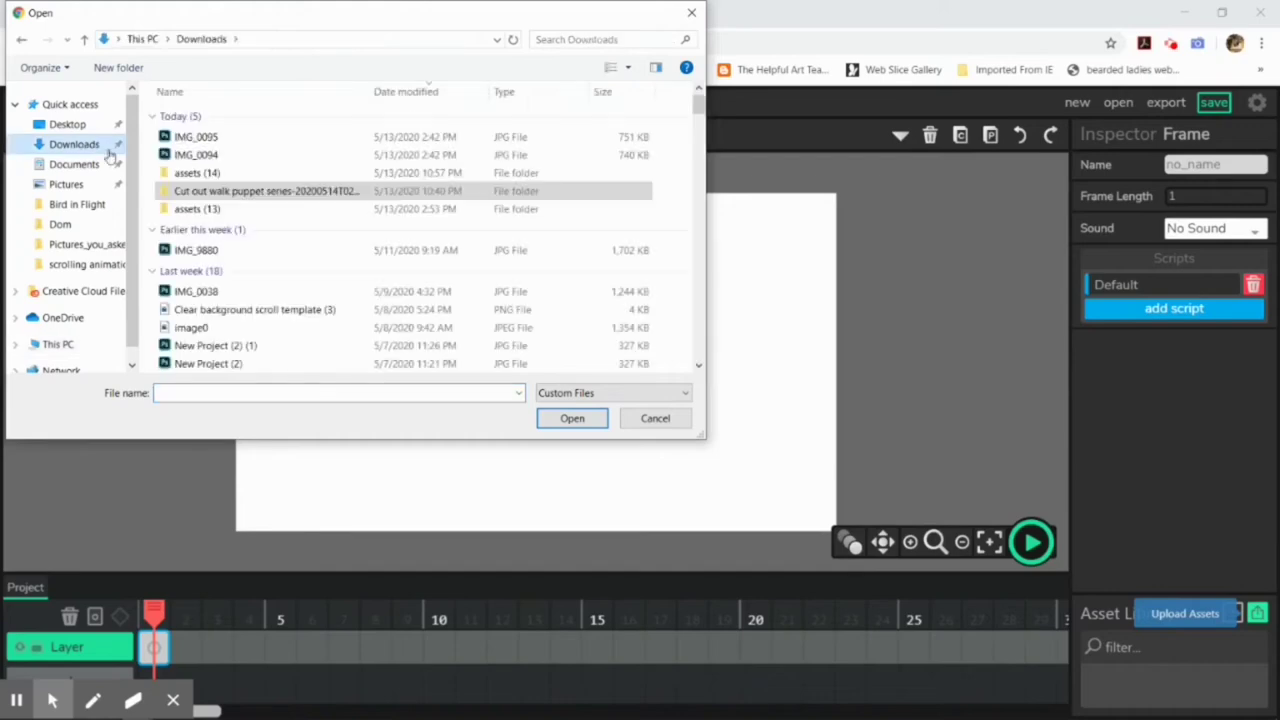
pyautogui.doubleClick(207, 173)
pyautogui.hotkey('ctrl', 'a')
pyautogui.click(559, 418)
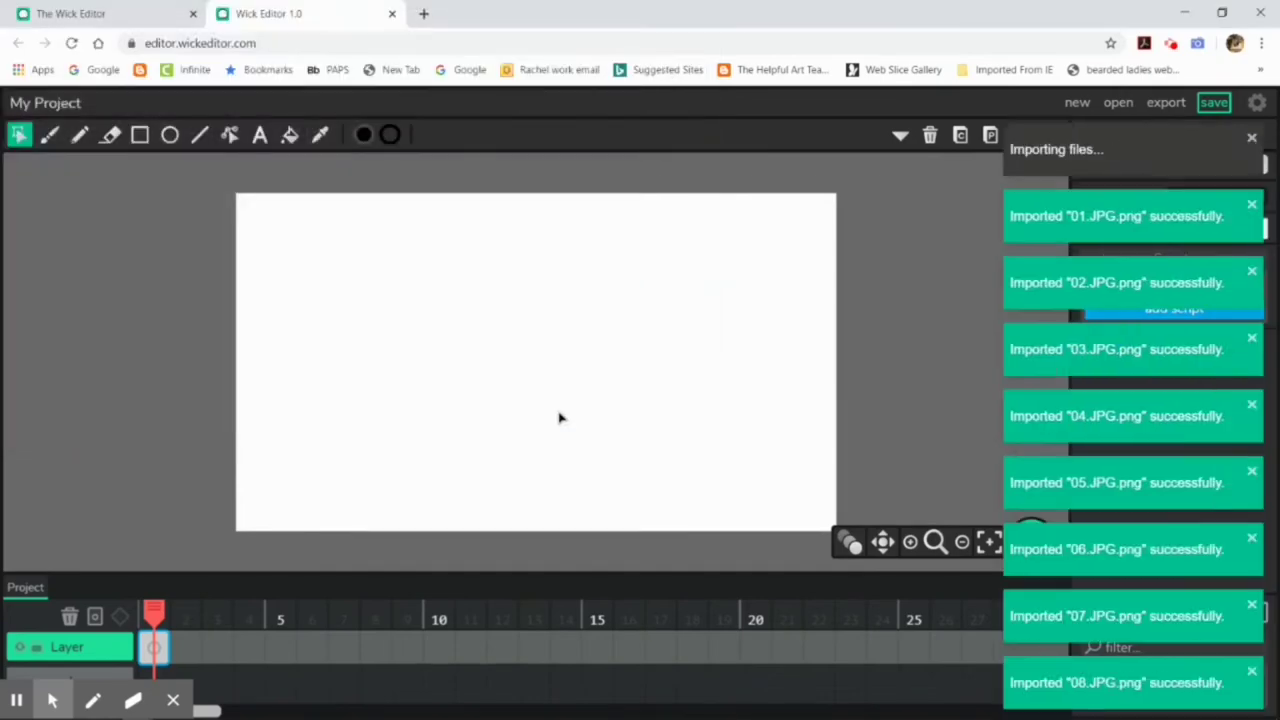
# Place 01.JPG.png in frame 1 near the canvas's lower centre, and apply the 1080p preset (1920 × 1080) to the project.
pyautogui.moveTo(1200, 678); pyautogui.dragTo(539, 398)
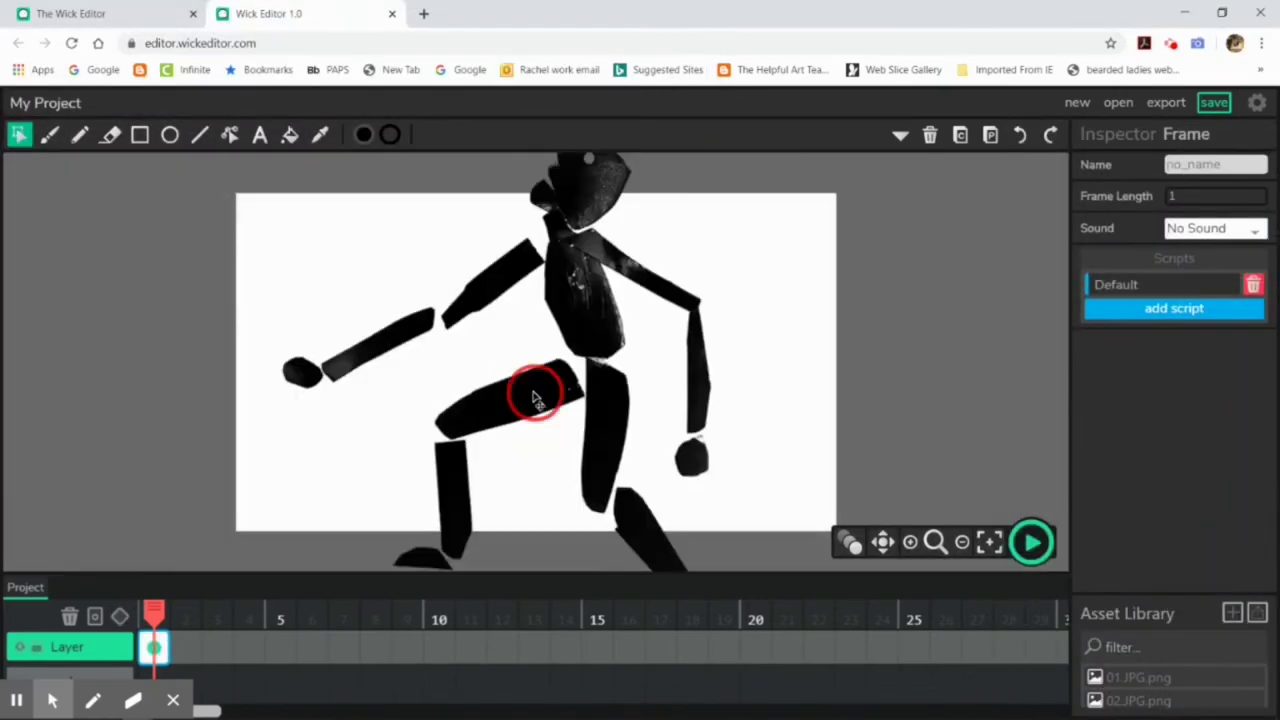
pyautogui.click(563, 383)
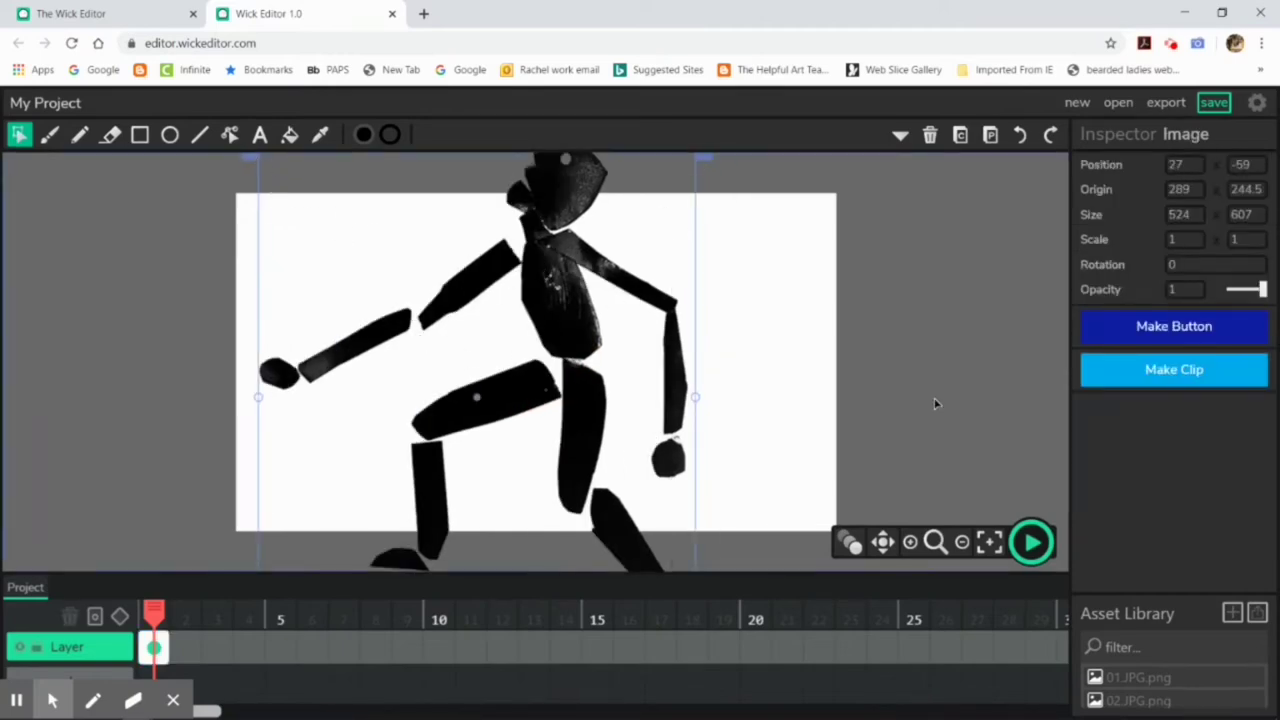
pyautogui.click(1258, 104)
pyautogui.click(787, 479)
pyautogui.click(553, 533)
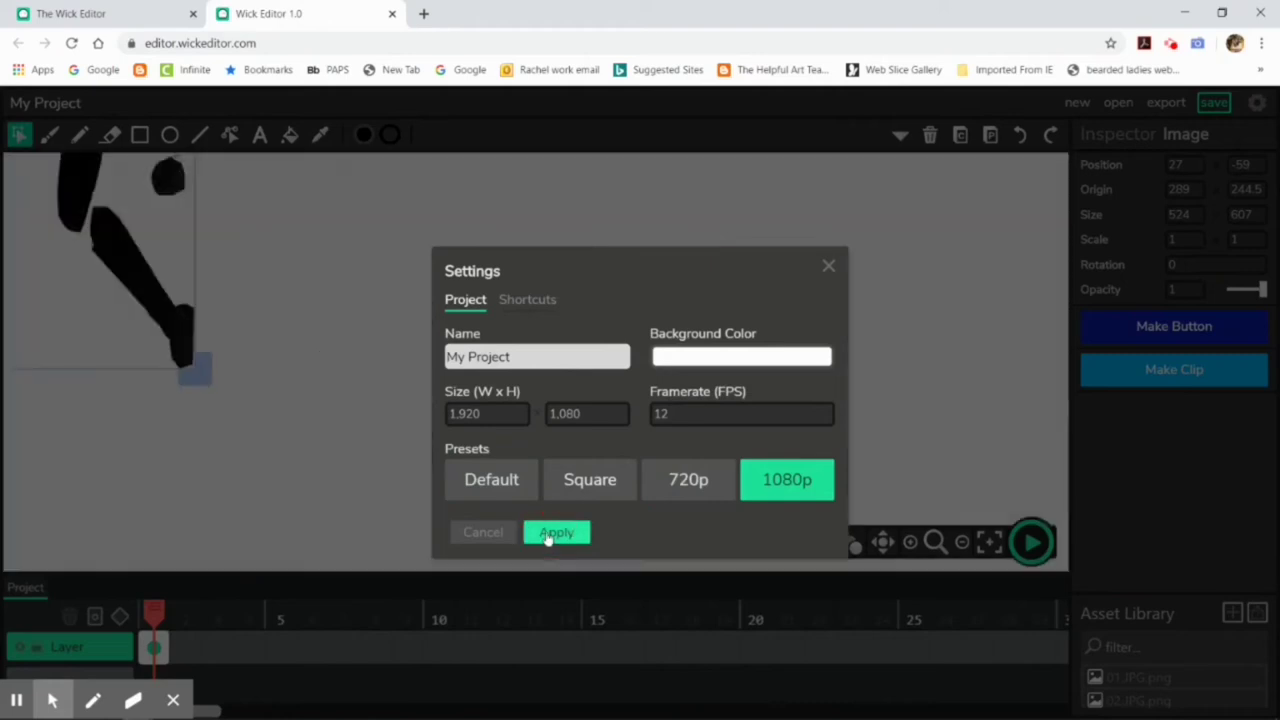
pyautogui.click(829, 268)
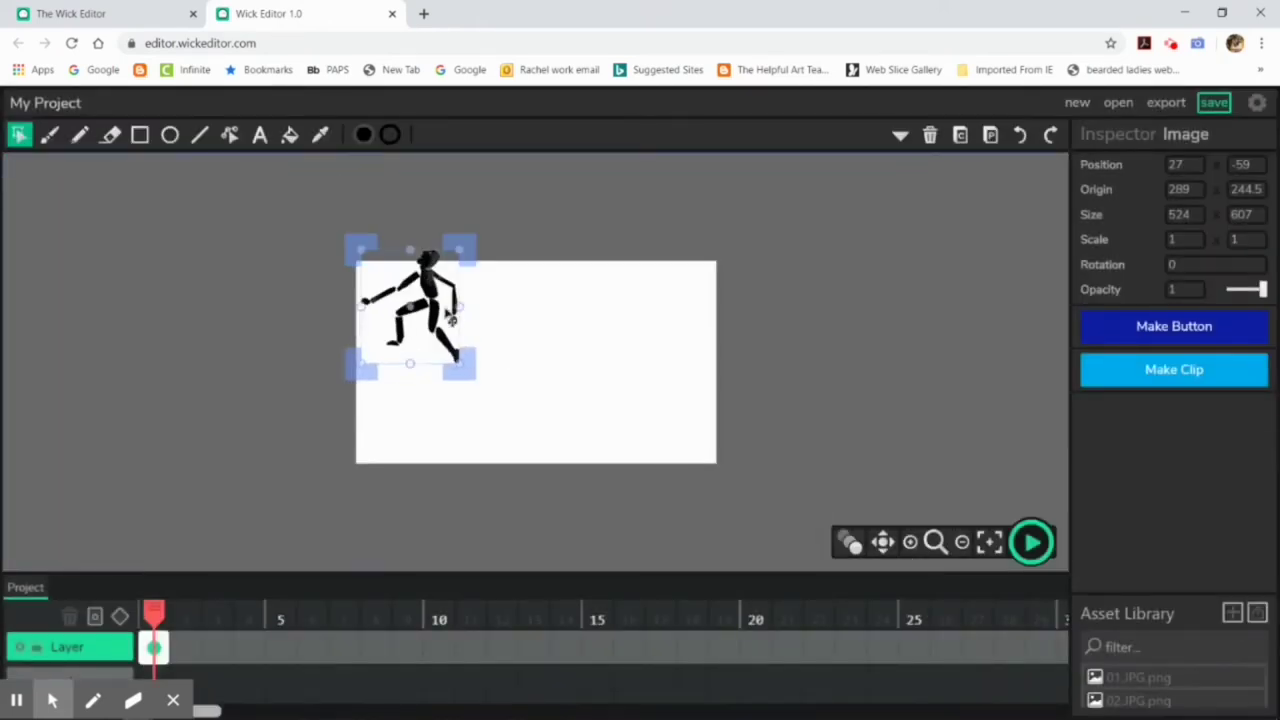
pyautogui.moveTo(436, 290); pyautogui.dragTo(552, 387)
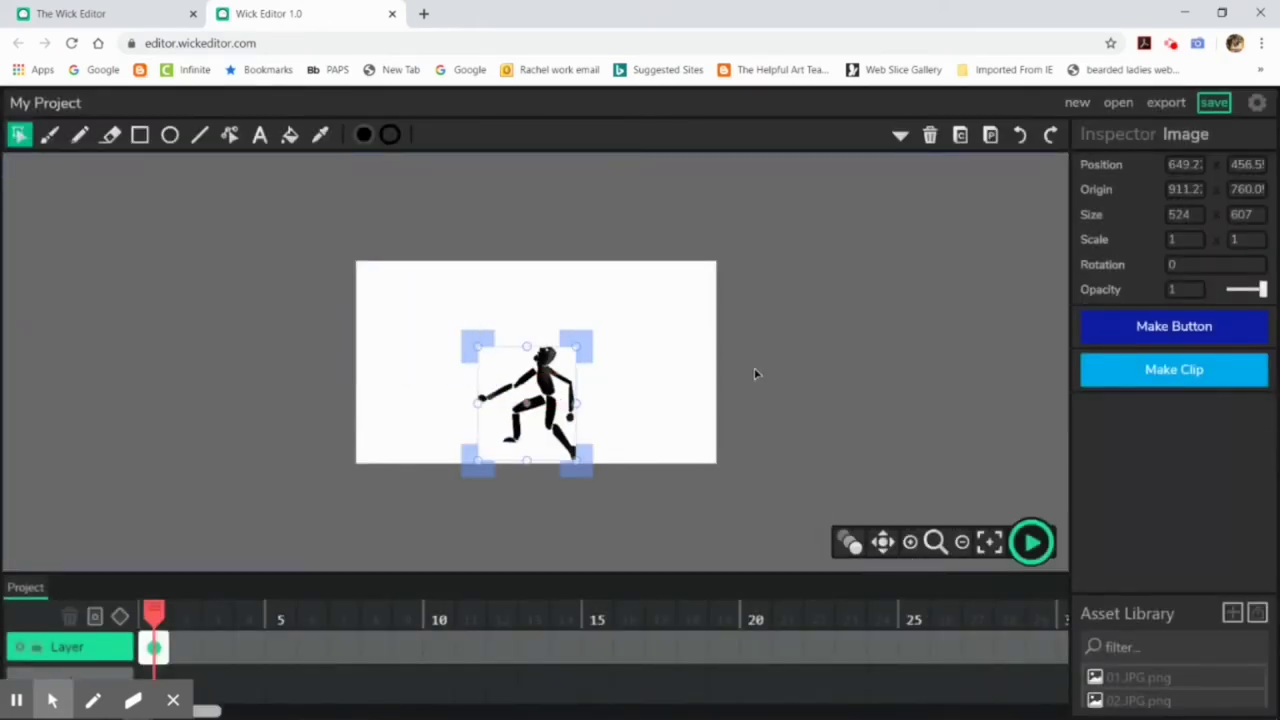
# Turn on onion skinning and add frame 2 with 02.JPG.png aligned over the first figure.
pyautogui.click(848, 542)
pyautogui.click(186, 647)
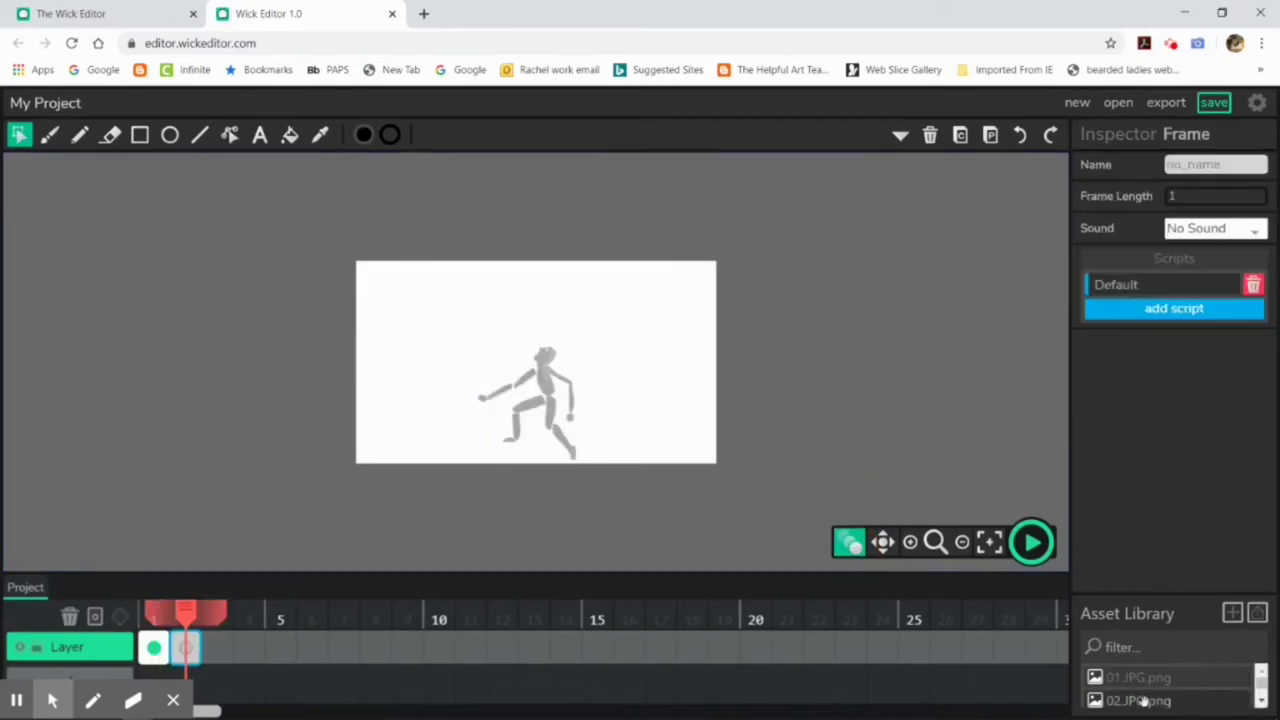
pyautogui.moveTo(1138, 700); pyautogui.dragTo(550, 392)
pyautogui.scroll(2, 552, 385)
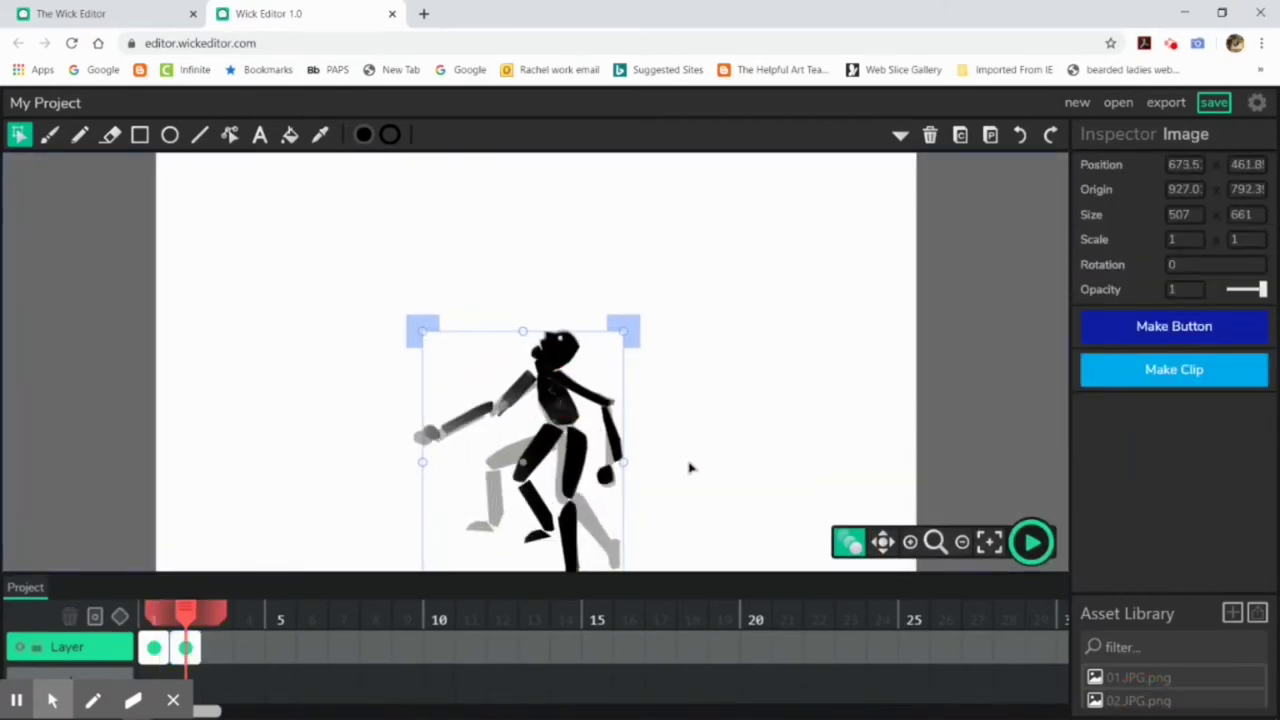
# Add frames 3 and 4 with 03.JPG.png and 04.JPG.png, aligning each figure with the onion-skinned one before it.
pyautogui.click(217, 649)
pyautogui.scroll(-2, 1234, 666)
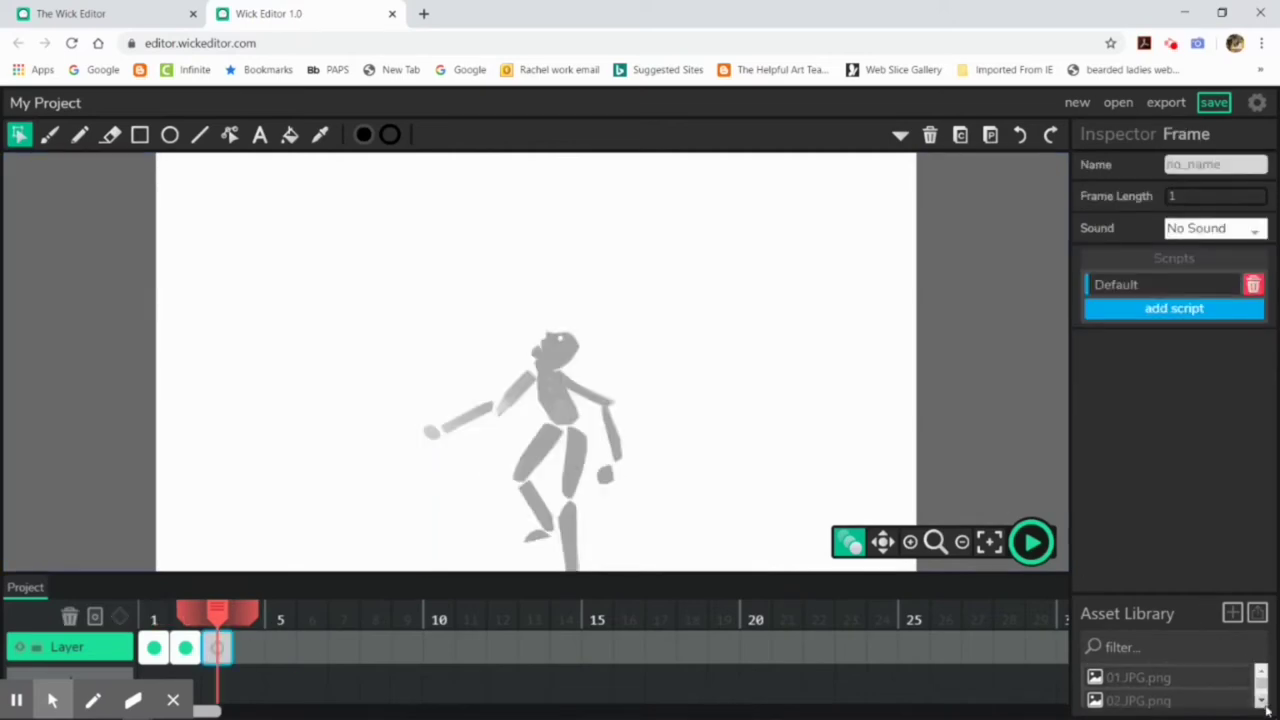
pyautogui.moveTo(1138, 690); pyautogui.dragTo(694, 357)
pyautogui.moveTo(593, 426)
pyautogui.mouseDown()
pyautogui.moveTo(574, 441)
pyautogui.moveTo(565, 429)
pyautogui.moveTo(582, 448)
pyautogui.mouseUp()
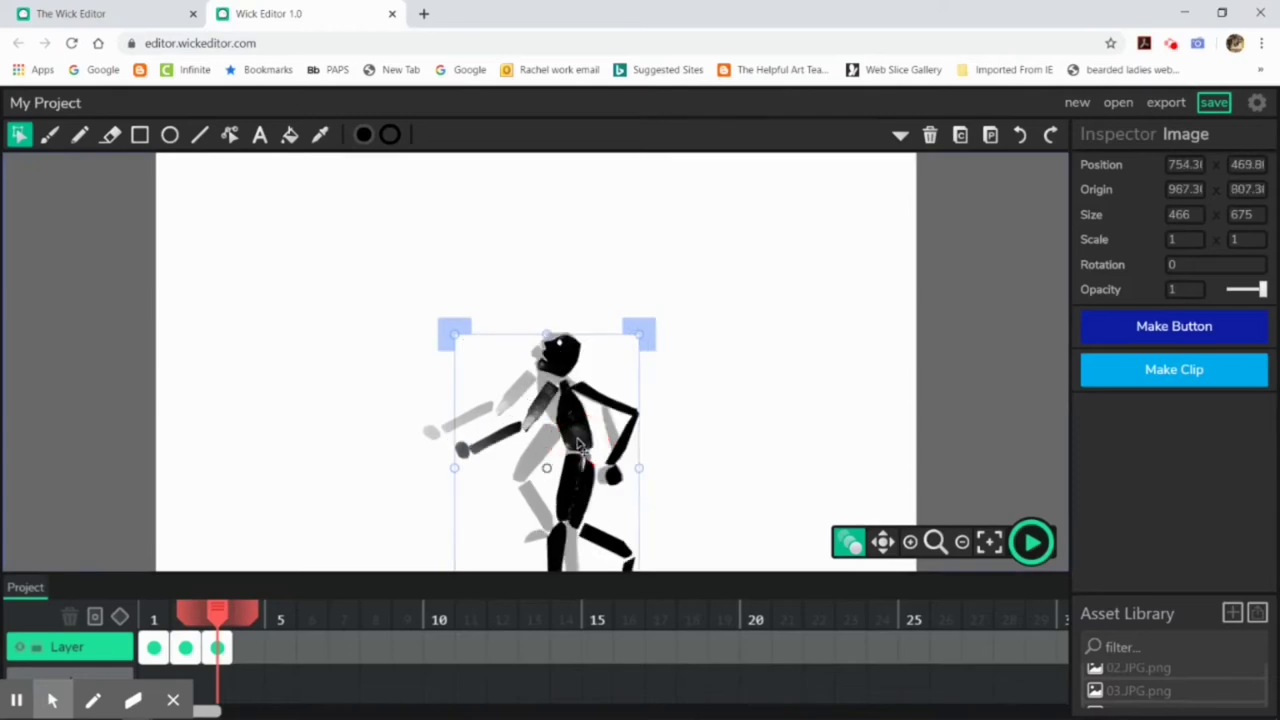
pyautogui.click(248, 648)
pyautogui.scroll(-2, 1150, 680)
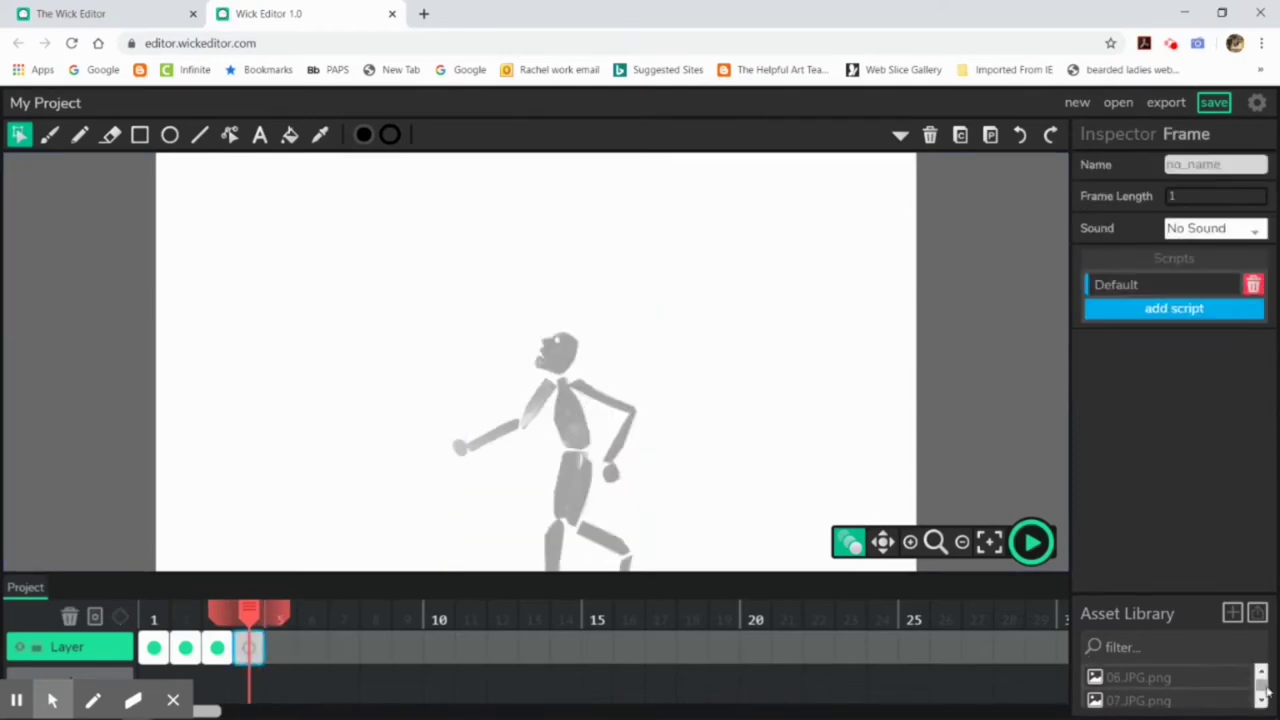
pyautogui.moveTo(1138, 687); pyautogui.dragTo(589, 437)
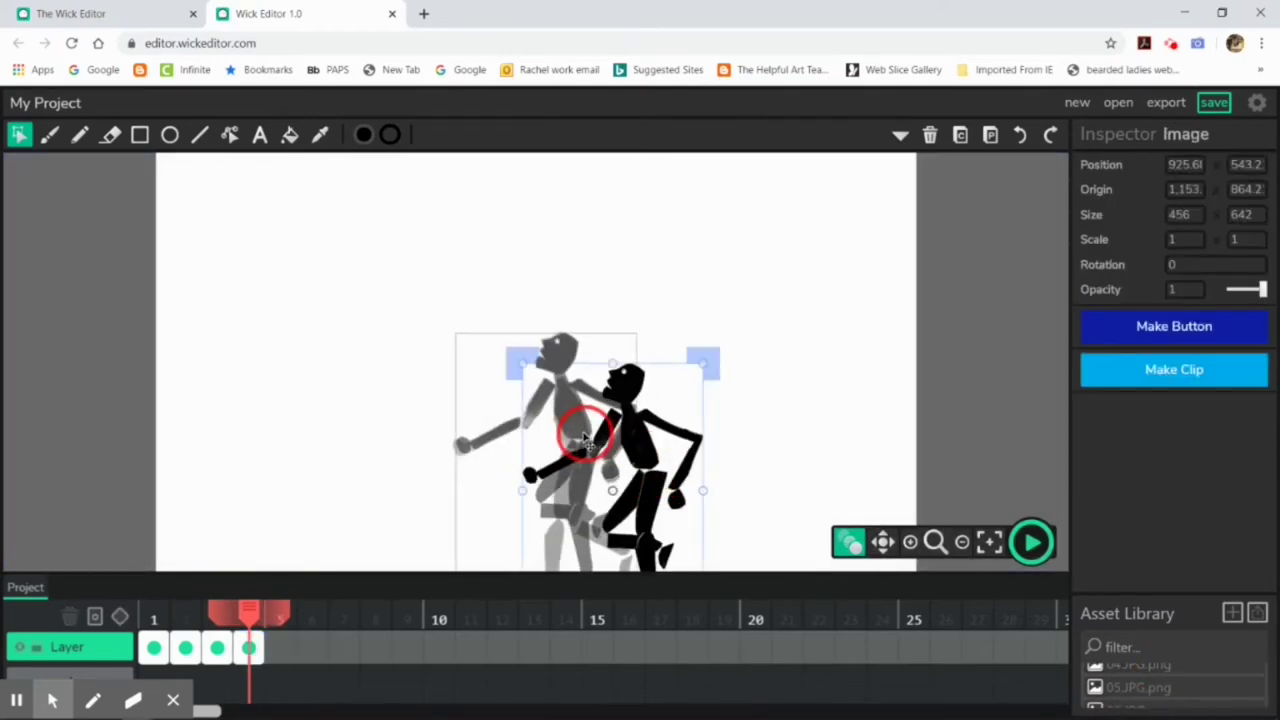
# Add frames 5 and 6 with 05.JPG.png and 06.JPG.png, lining up each head and torso with the previous figure.
pyautogui.click(283, 648)
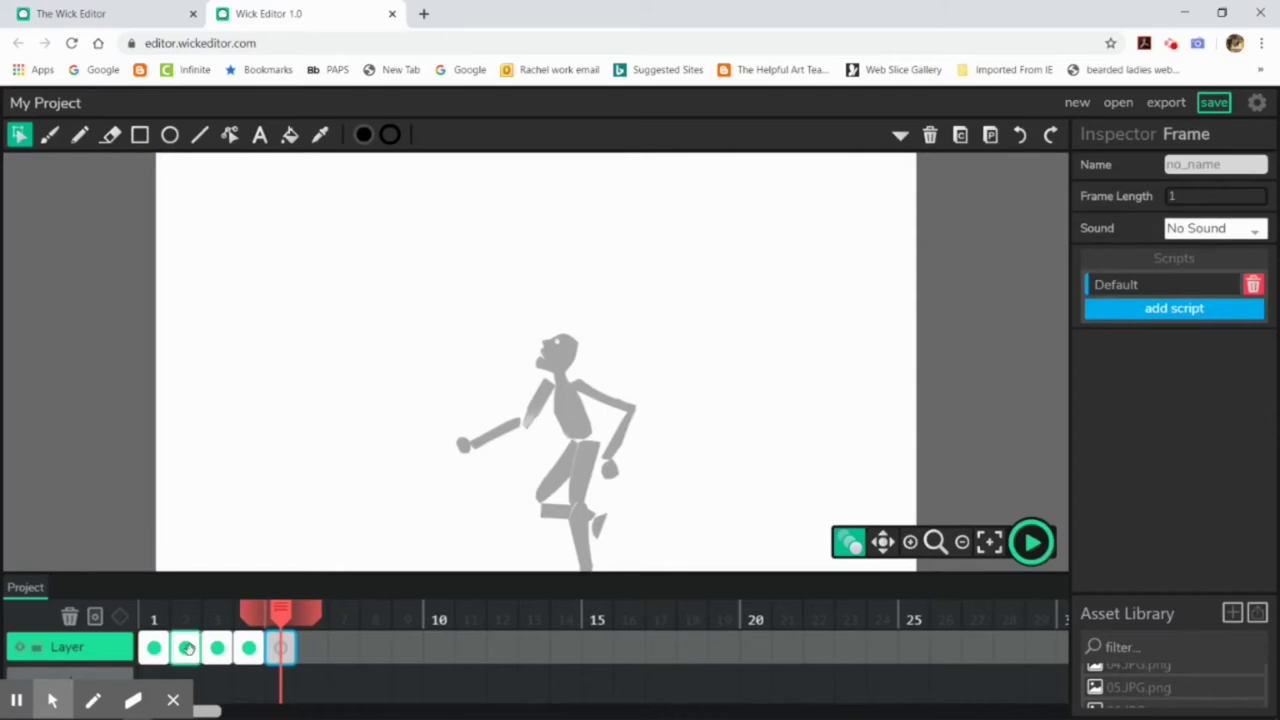
pyautogui.moveTo(1160, 687); pyautogui.dragTo(610, 429)
pyautogui.moveTo(630, 385); pyautogui.dragTo(577, 419)
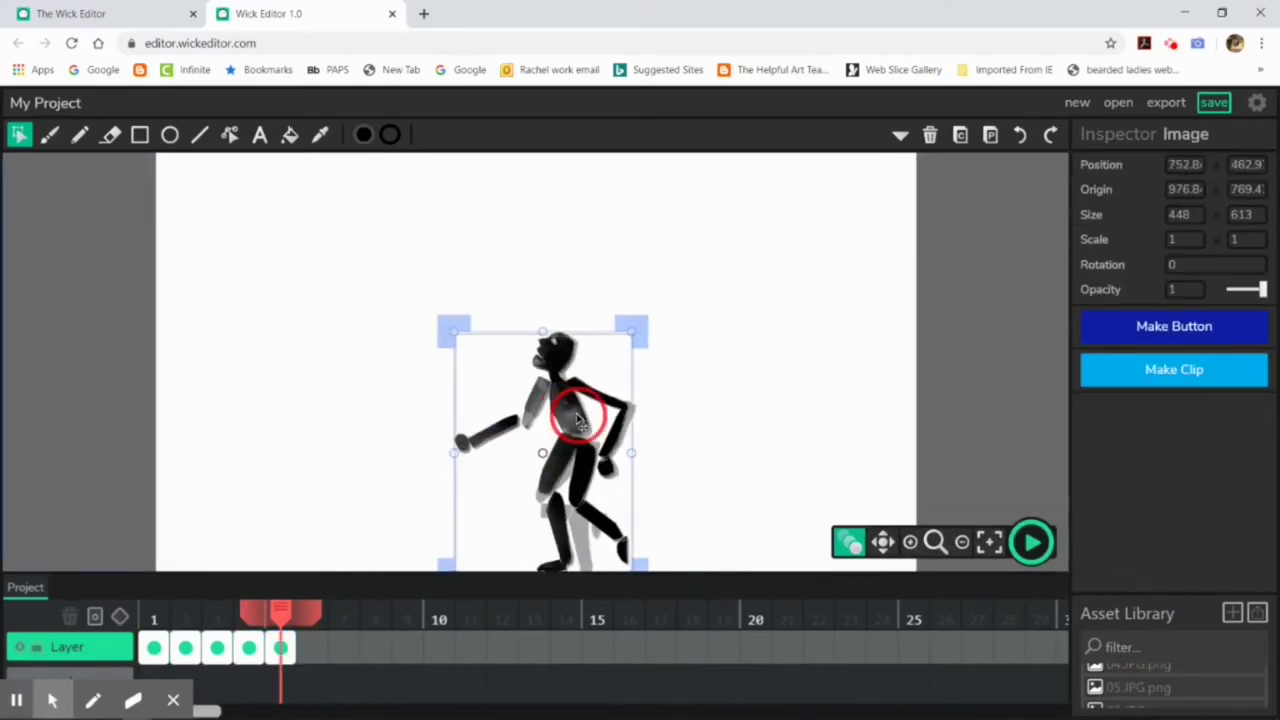
pyautogui.click(313, 648)
pyautogui.scroll(-1, 1170, 687)
pyautogui.moveTo(1138, 677); pyautogui.dragTo(660, 480)
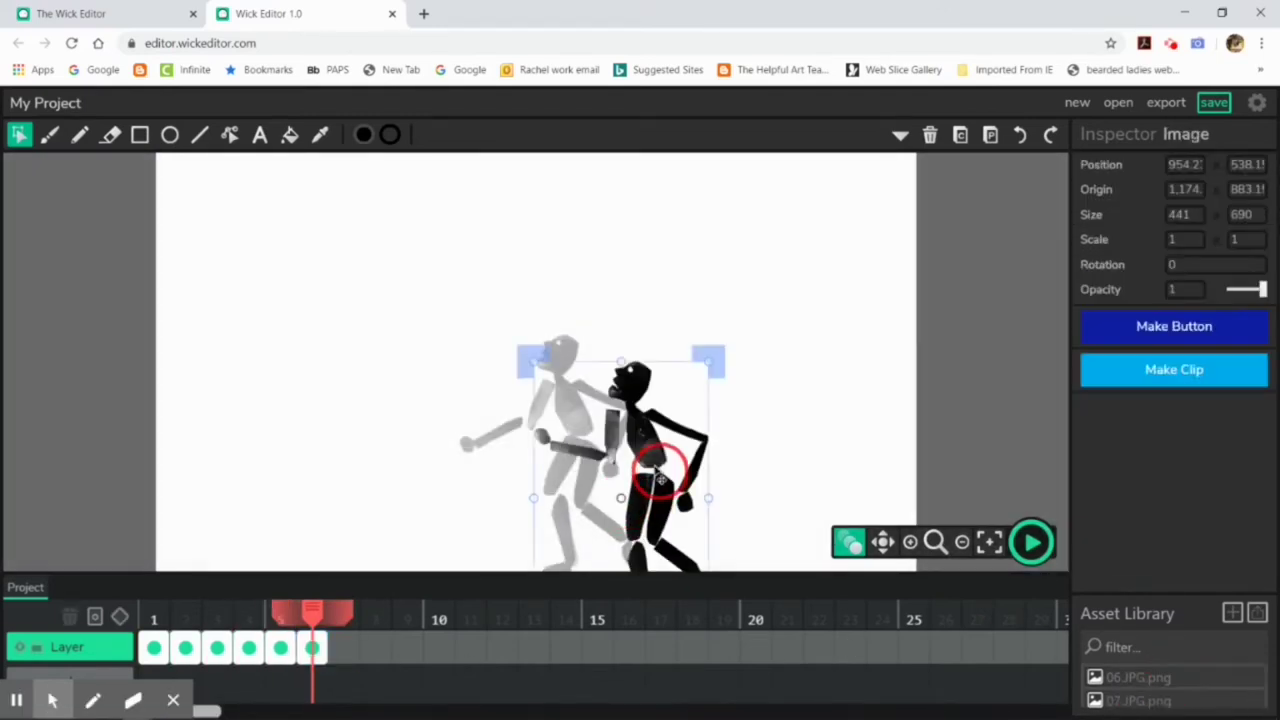
pyautogui.moveTo(586, 443); pyautogui.dragTo(513, 420)
# Add frames 7 and 8 with 07.JPG.png and 08.JPG.png, placed over the preceding onion-skinned figures.
pyautogui.click(343, 648)
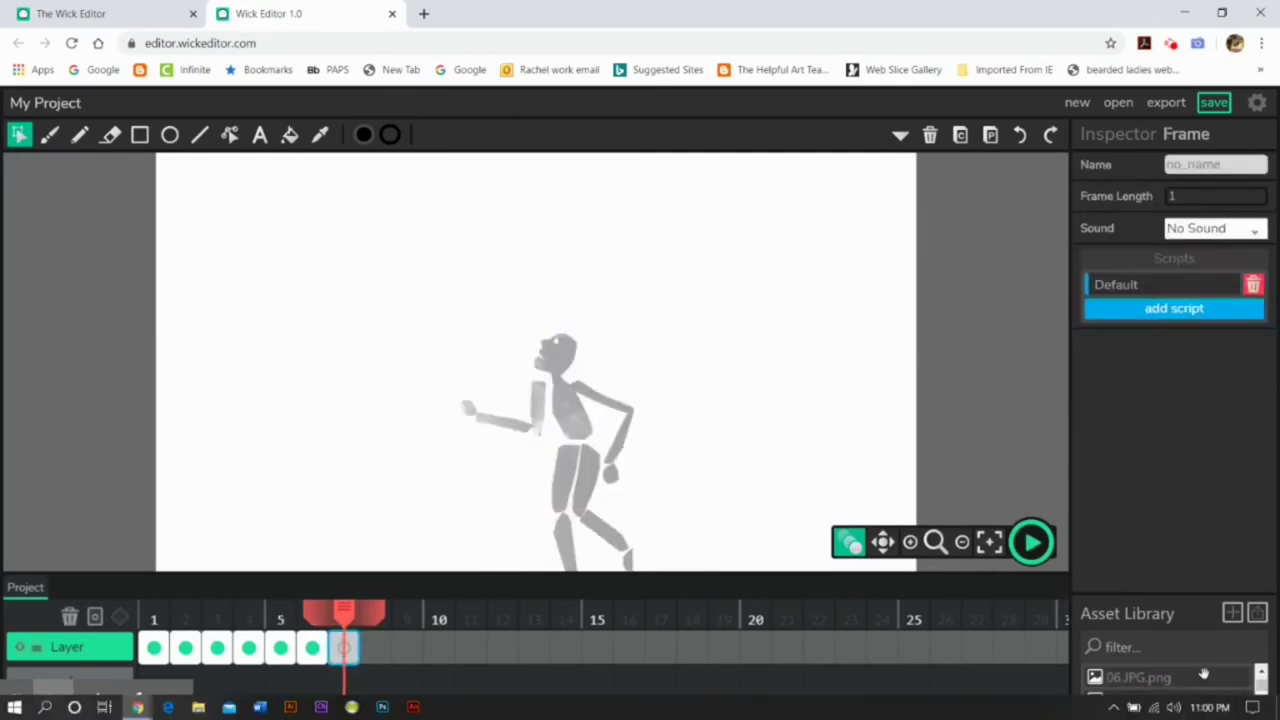
pyautogui.moveTo(1140, 697); pyautogui.dragTo(469, 458)
pyautogui.click(374, 652)
pyautogui.scroll(-1, 1170, 685)
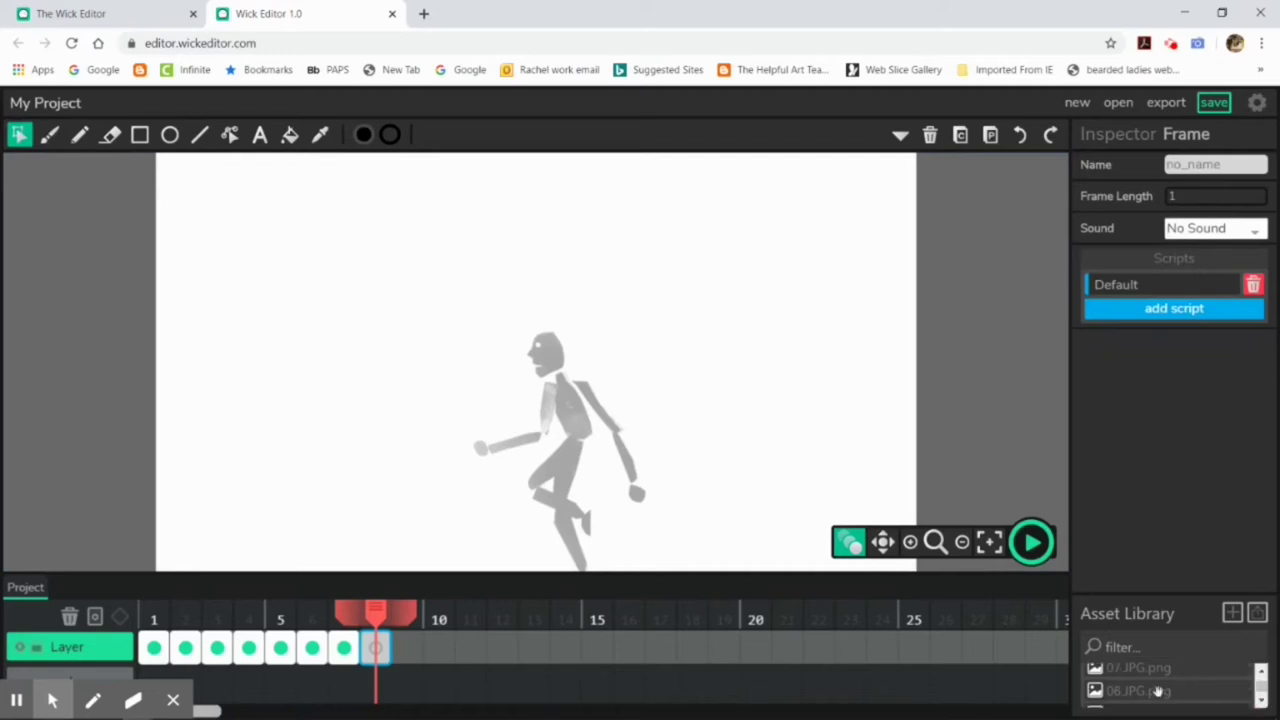
pyautogui.moveTo(1138, 690); pyautogui.dragTo(555, 450)
# Add frames 9 and 10 with 09.JPG.png and 10.JPG.png, matching each figure's position to the previous frame.
pyautogui.click(406, 648)
pyautogui.scroll(-1, 1170, 685)
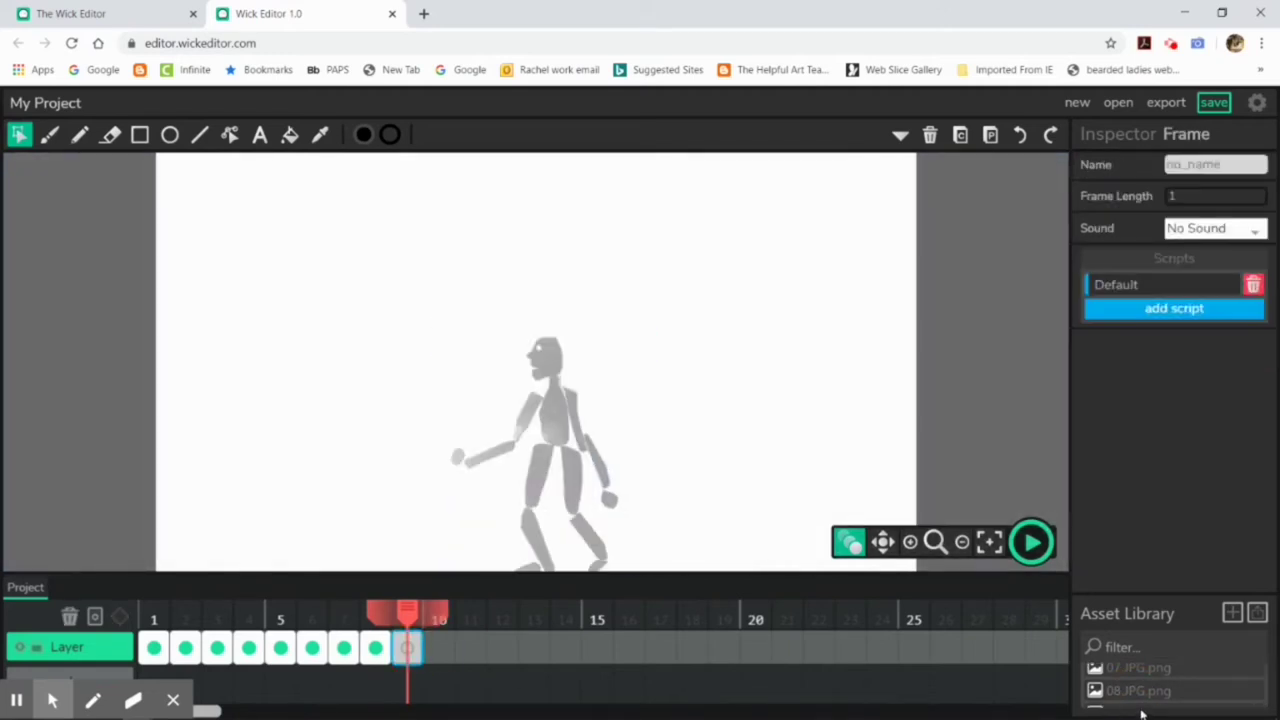
pyautogui.moveTo(1138, 680); pyautogui.dragTo(508, 467)
pyautogui.moveTo(560, 443); pyautogui.dragTo(606, 429)
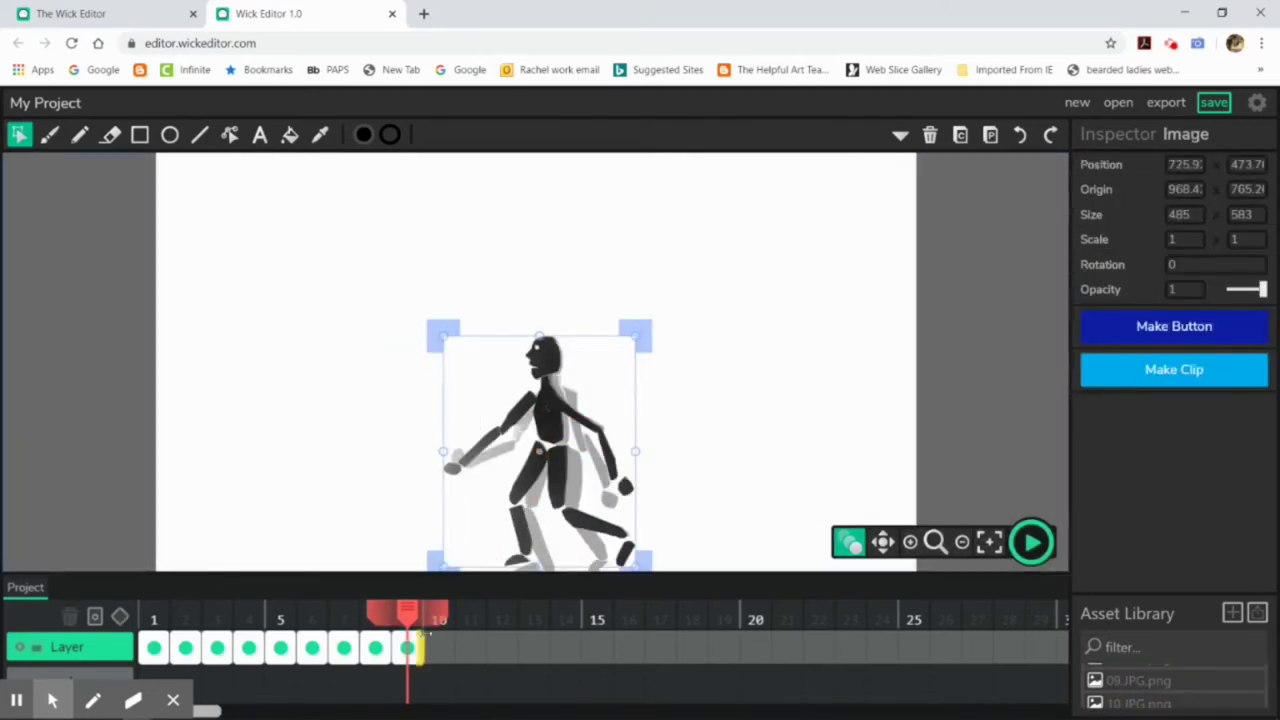
pyautogui.click(438, 648)
pyautogui.moveTo(797, 602); pyautogui.dragTo(571, 452)
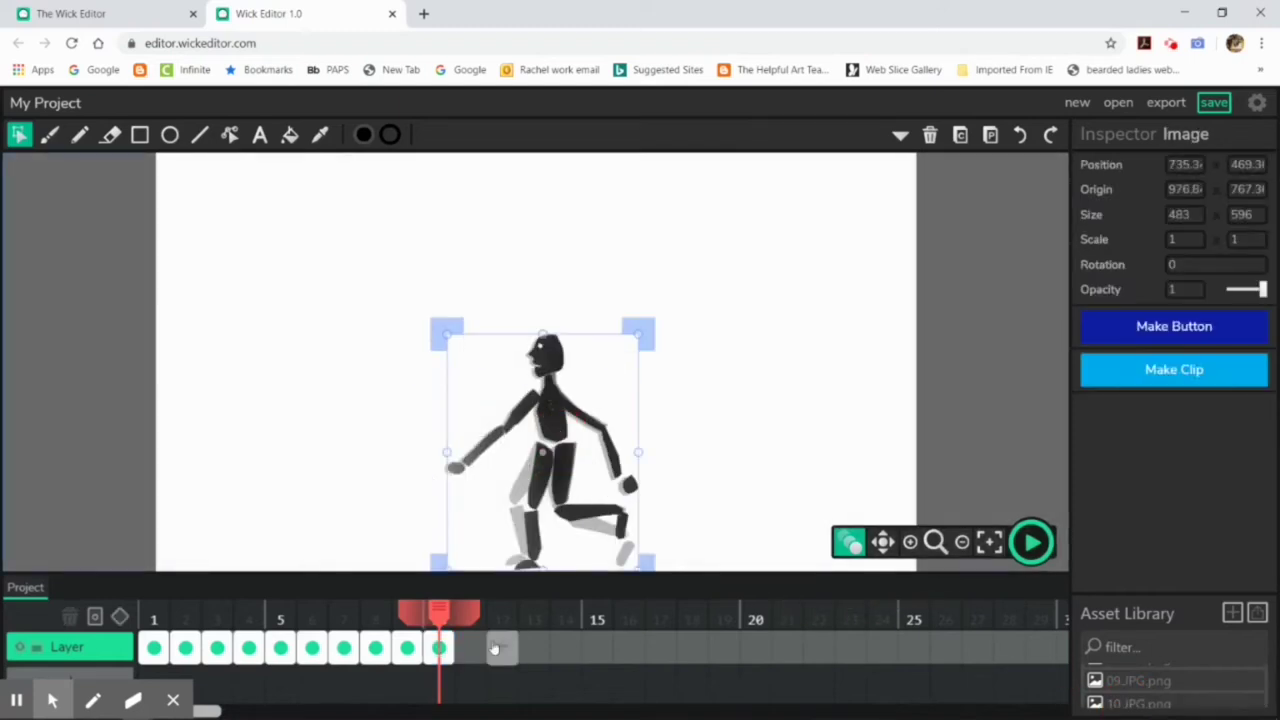
# Add frames 11 and 12 with 11.JPG.png and 12.JPG.png, each aligned with the figure in the frame before.
pyautogui.click(472, 648)
pyautogui.scroll(-1, 1166, 690)
pyautogui.moveTo(1140, 678); pyautogui.dragTo(551, 432)
pyautogui.click(502, 648)
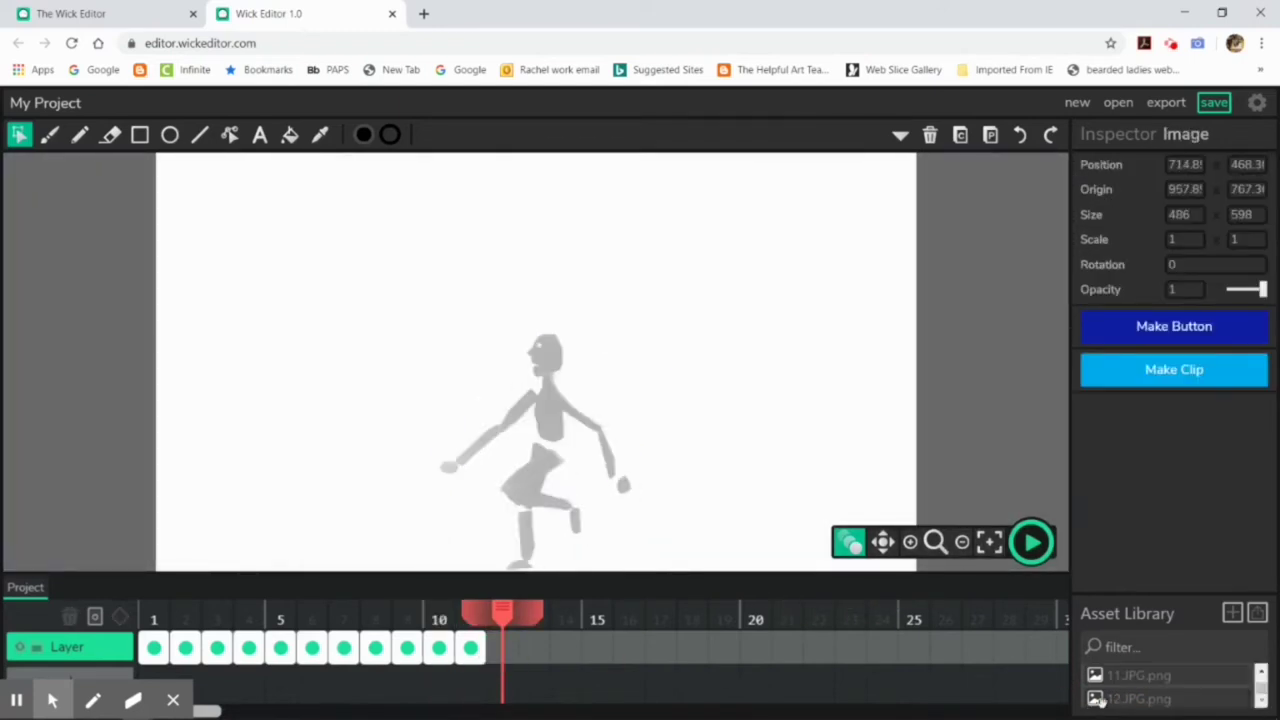
pyautogui.moveTo(1130, 698); pyautogui.dragTo(663, 449)
pyautogui.moveTo(1130, 699); pyautogui.dragTo(667, 446)
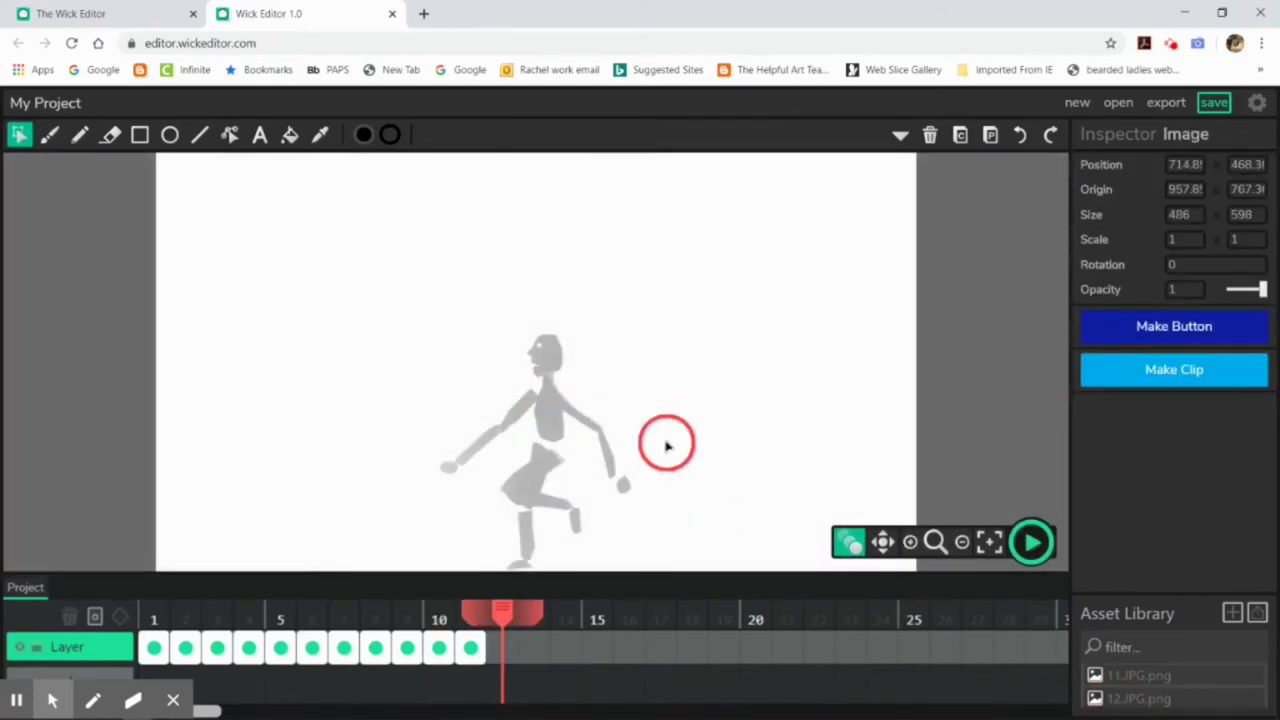
pyautogui.click(500, 649)
pyautogui.moveTo(1138, 697); pyautogui.dragTo(539, 451)
# Play the twelve-frame walk animation to preview it, and stop the playback.
pyautogui.click(90, 612)
pyautogui.click(1031, 542)
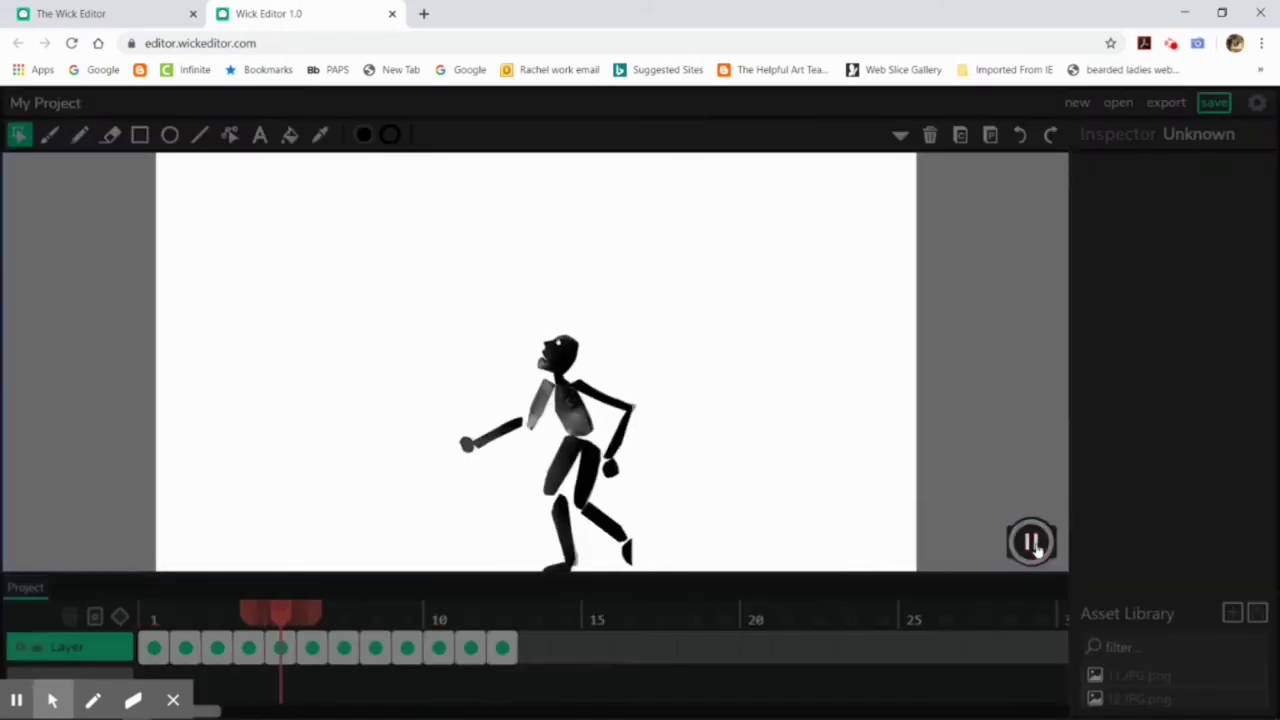
pyautogui.click(1031, 542)
# Add frame 13 with 01.JPG.png, aligned over the frame 12 figure to restart the walk cycle.
pyautogui.click(502, 648)
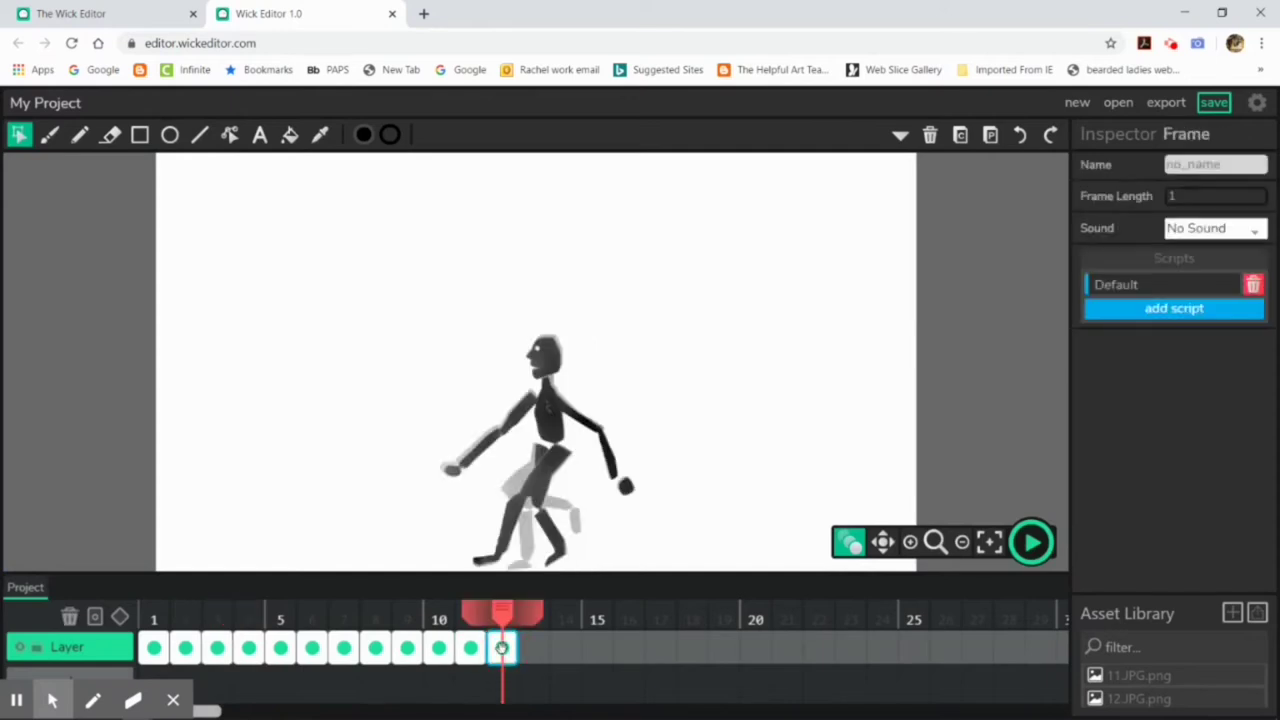
pyautogui.click(533, 650)
pyautogui.moveTo(1130, 676); pyautogui.dragTo(559, 460)
# Add frame 14 and paste a copy of the frame 2 figure into it.
pyautogui.click(565, 649)
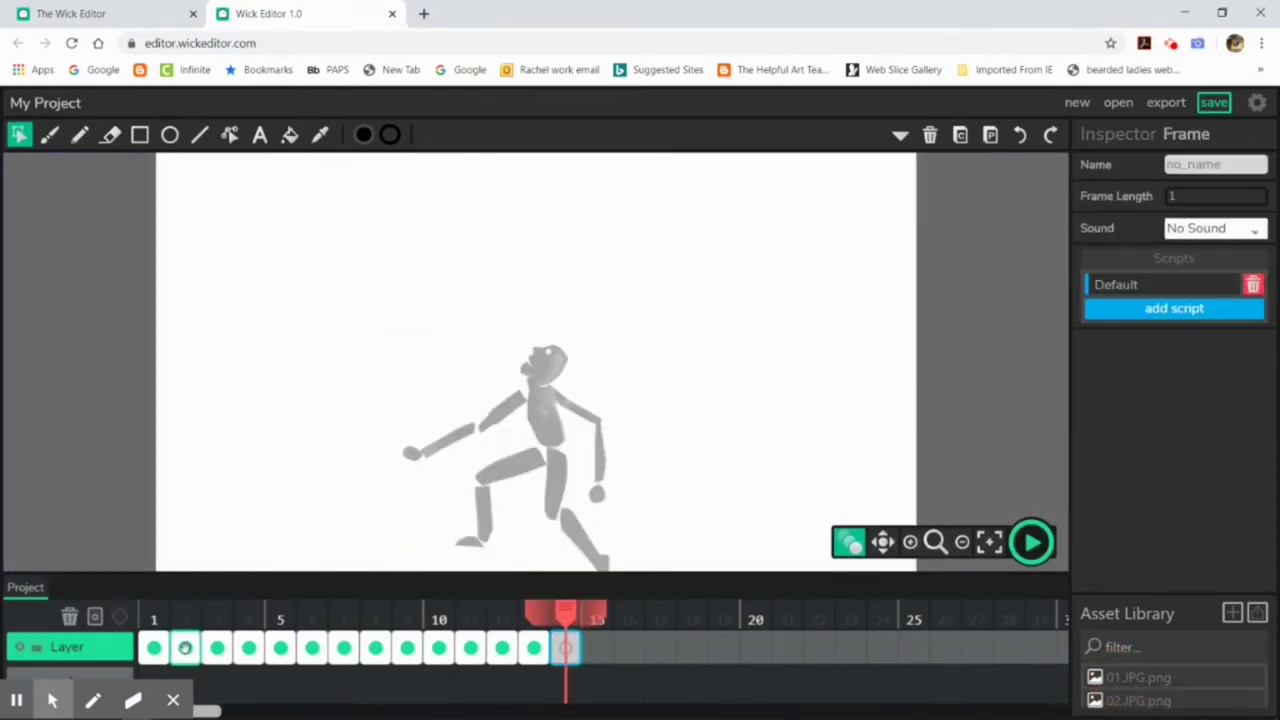
pyautogui.click(185, 649)
pyautogui.click(550, 405)
pyautogui.click(567, 647)
pyautogui.click(990, 135)
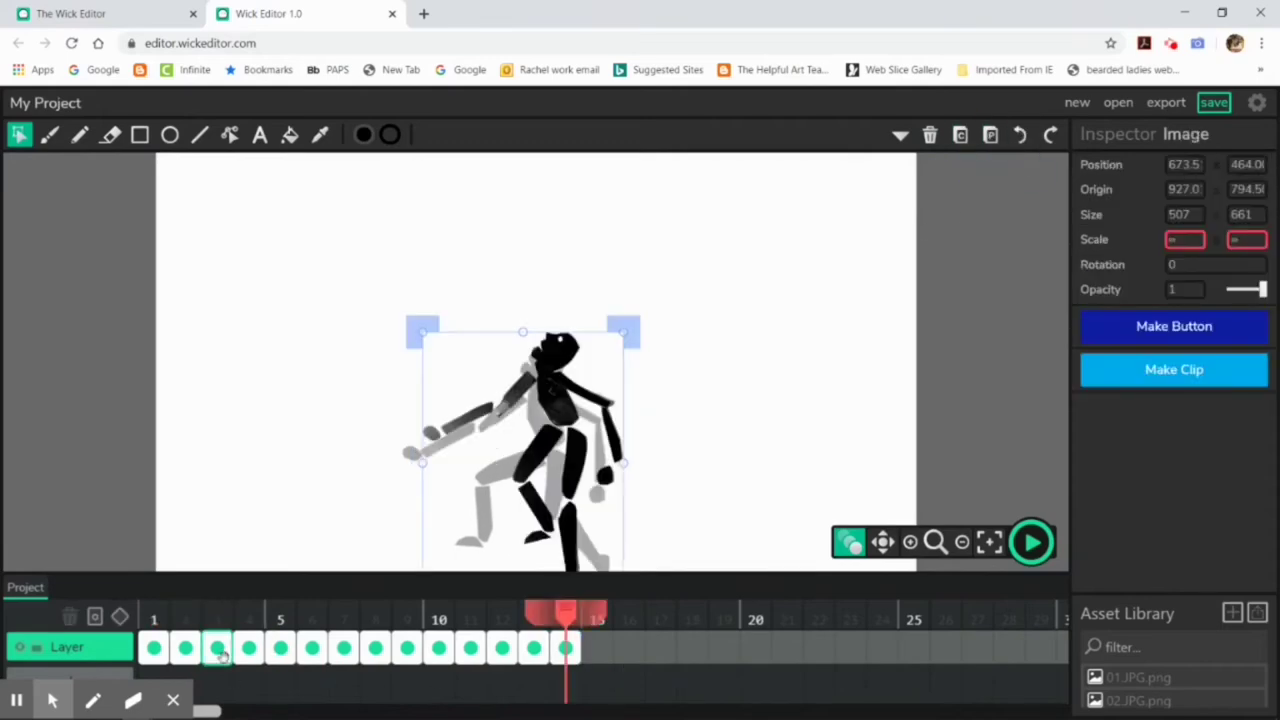
# Copy the figure in frame 3 and paste it into a new frame 15.
pyautogui.click(595, 650)
pyautogui.click(217, 650)
pyautogui.click(546, 424)
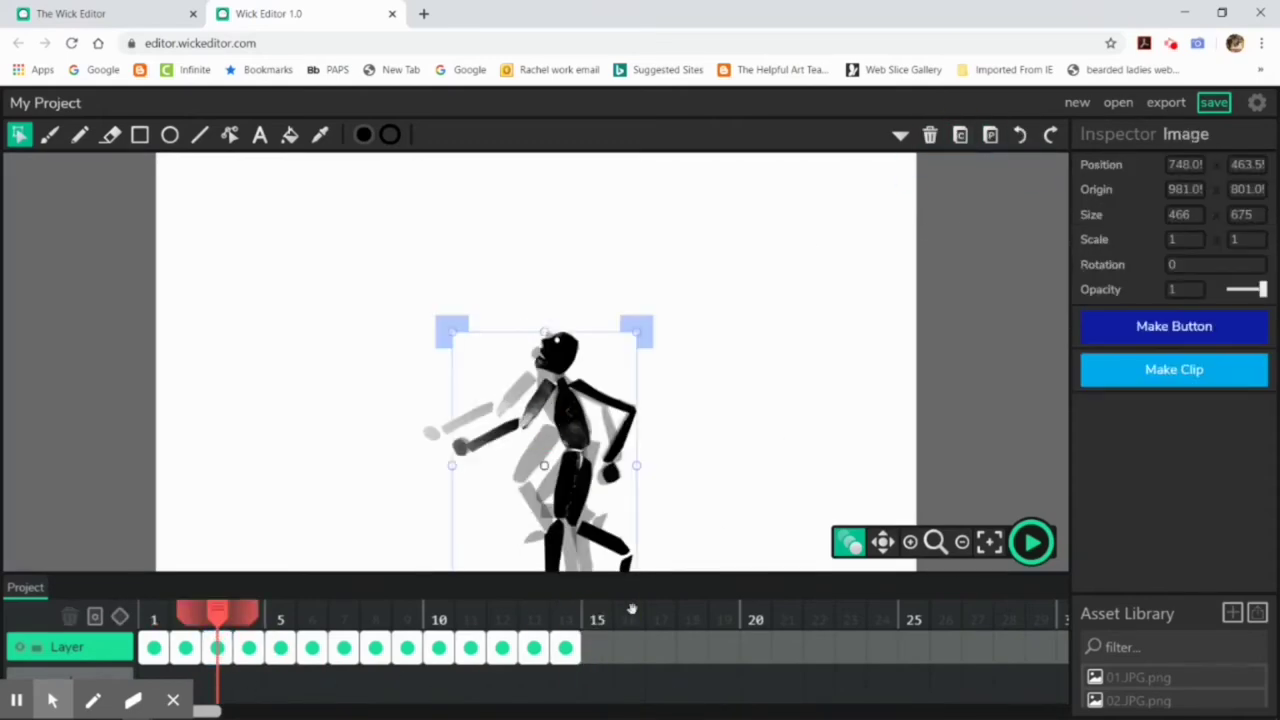
pyautogui.click(597, 615)
pyautogui.hotkey('ctrl', 'v')
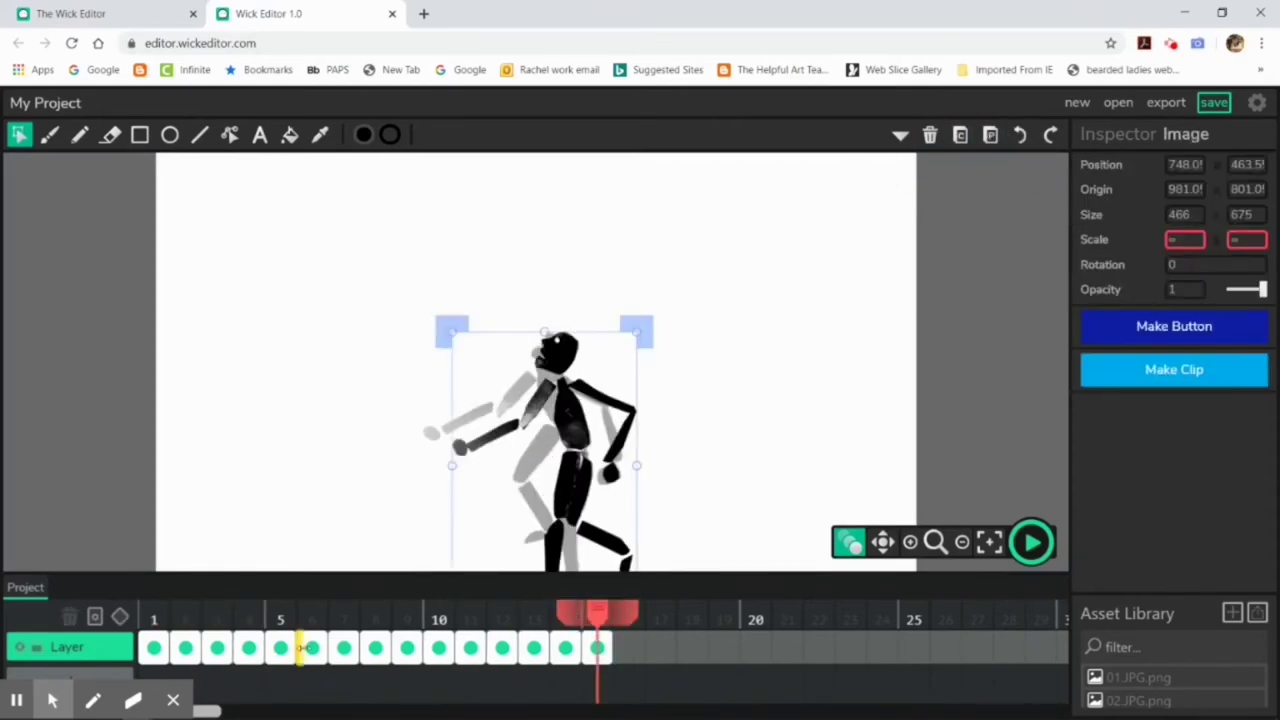
# Copy the figure in frame 5 and paste it into a new frame 16.
pyautogui.click(251, 647)
pyautogui.click(280, 647)
pyautogui.click(555, 428)
pyautogui.click(968, 140)
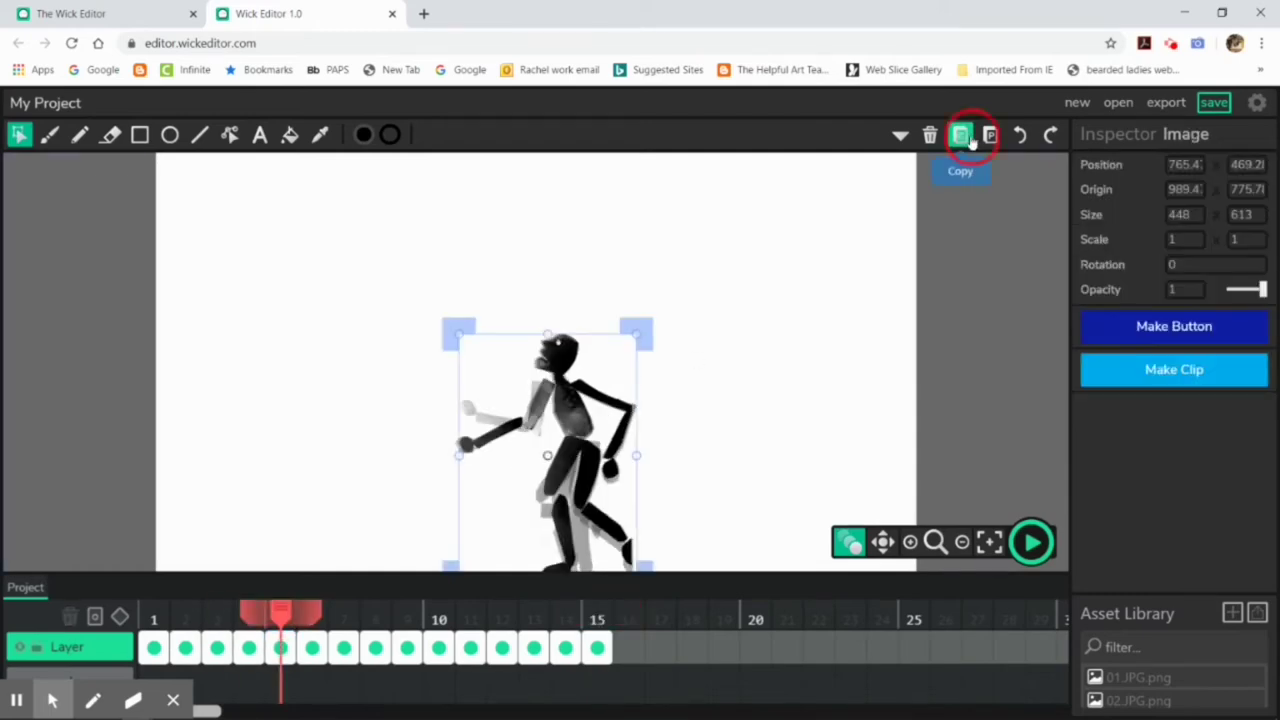
pyautogui.click(629, 648)
pyautogui.click(986, 133)
# Copy the figure in frame 6 and paste it into a new frame 17.
pyautogui.click(312, 644)
pyautogui.click(562, 422)
pyautogui.click(960, 136)
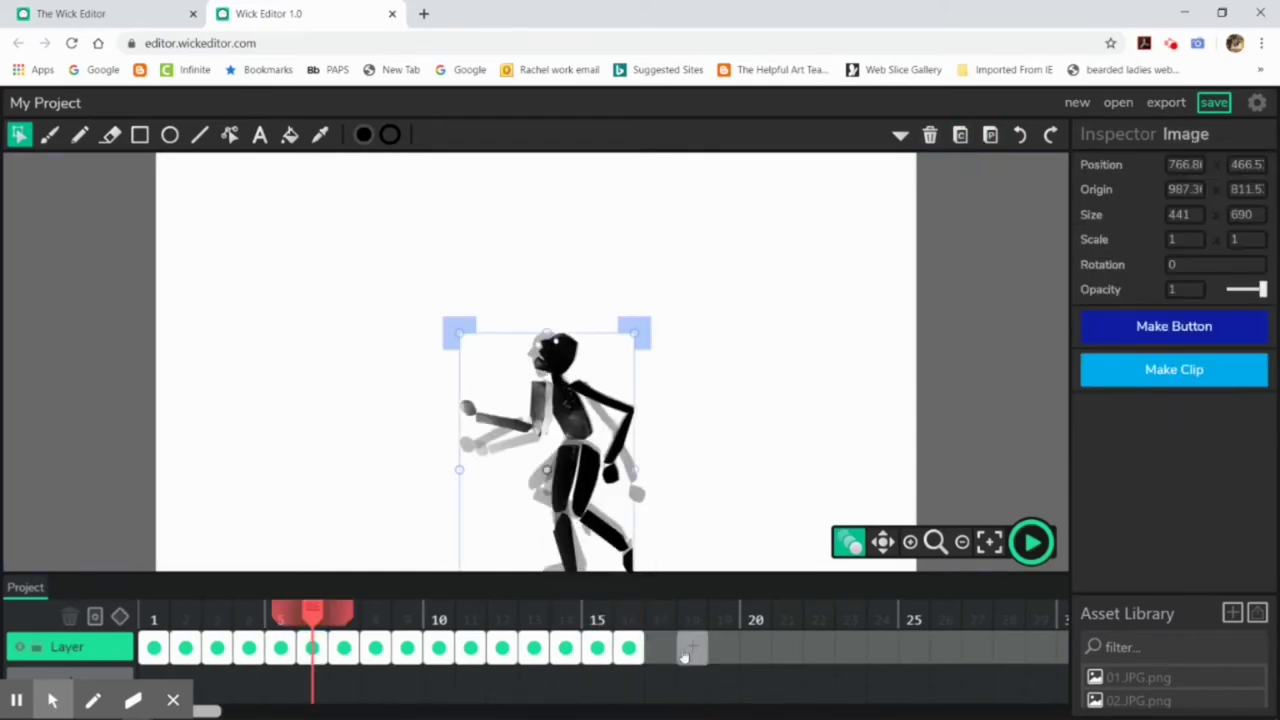
pyautogui.click(664, 648)
pyautogui.click(990, 136)
# Copy the figure in frame 7 and paste it into a new frame 18.
pyautogui.click(312, 648)
pyautogui.click(344, 648)
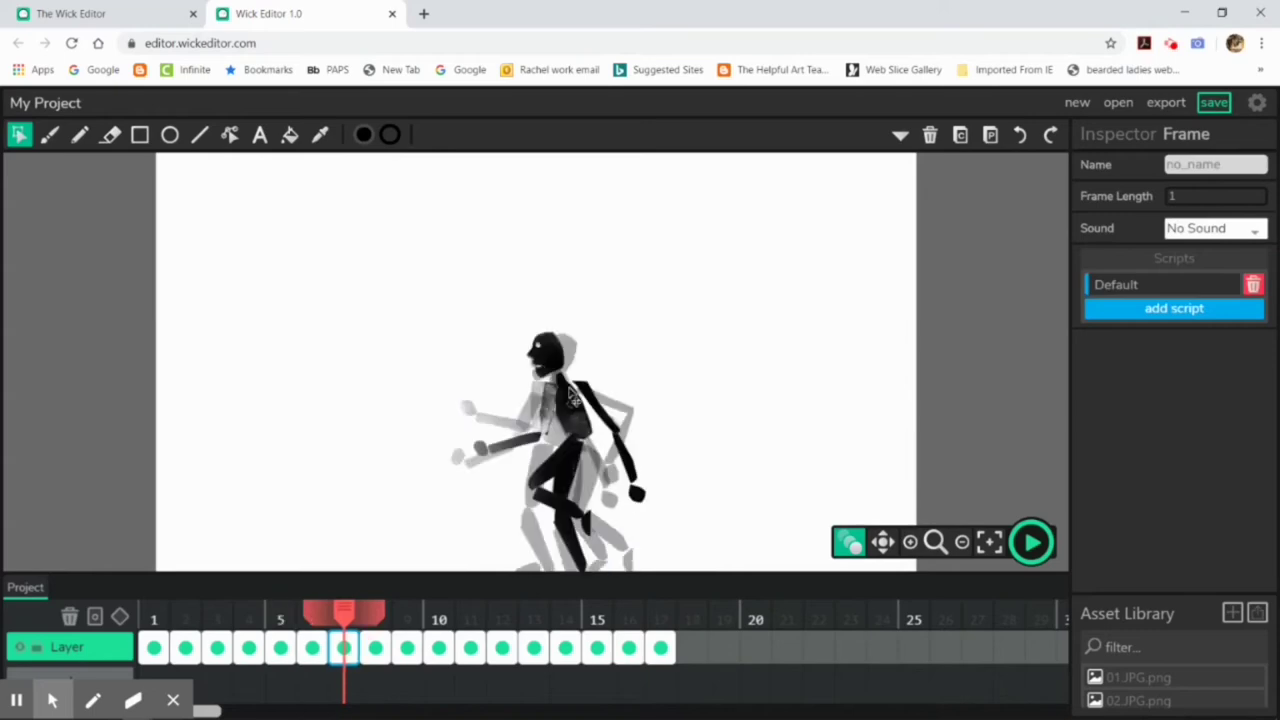
pyautogui.click(560, 420)
pyautogui.click(960, 134)
pyautogui.press('.')
pyautogui.click(989, 135)
# Copy the figure in frame 8 and paste it into a new frame 19.
pyautogui.click(368, 648)
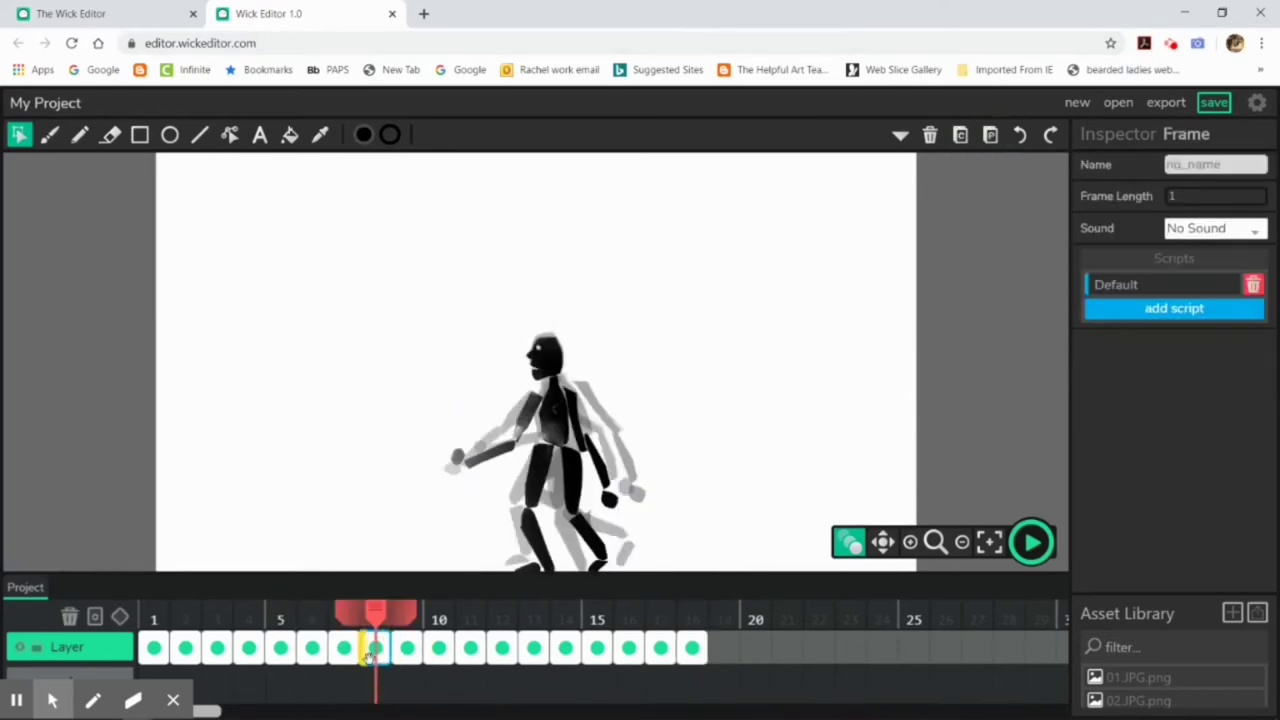
pyautogui.click(346, 648)
pyautogui.click(374, 648)
pyautogui.click(555, 420)
pyautogui.click(960, 134)
pyautogui.click(724, 648)
pyautogui.click(990, 134)
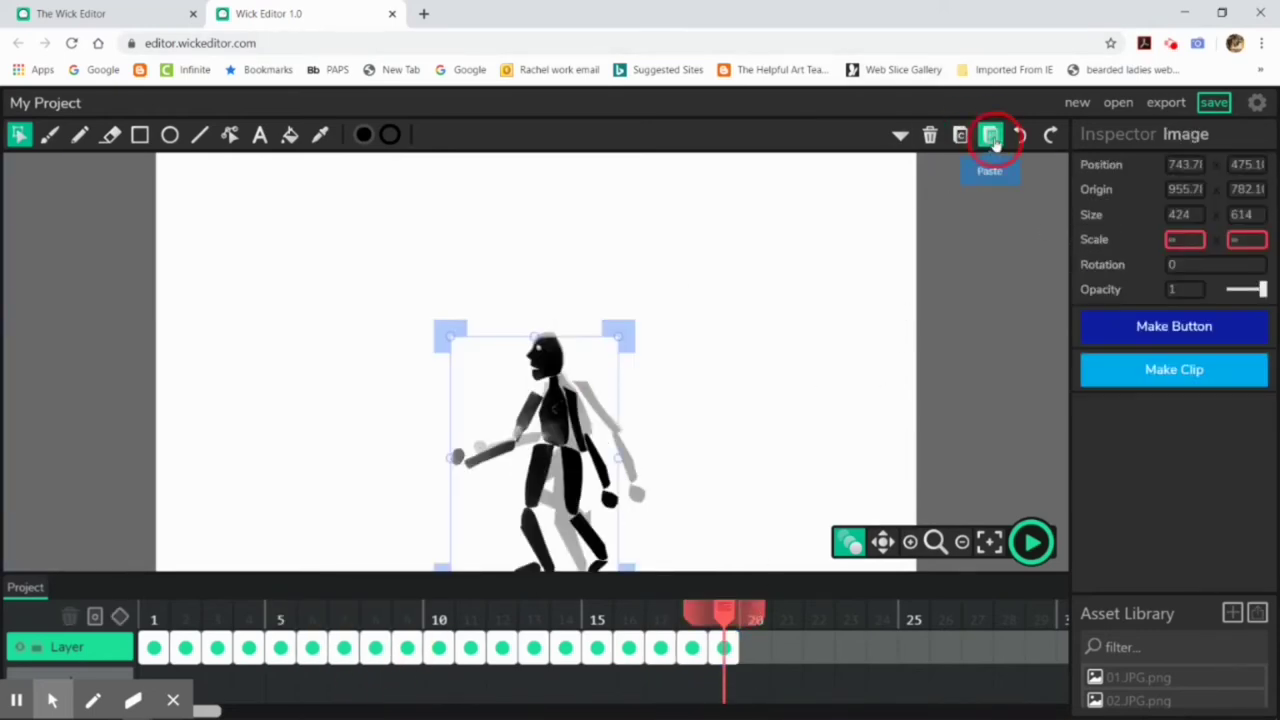
# Copy the figure in frame 9 and paste it into a new frame 20.
pyautogui.click(439, 648)
pyautogui.click(407, 648)
pyautogui.click(375, 648)
pyautogui.click(407, 648)
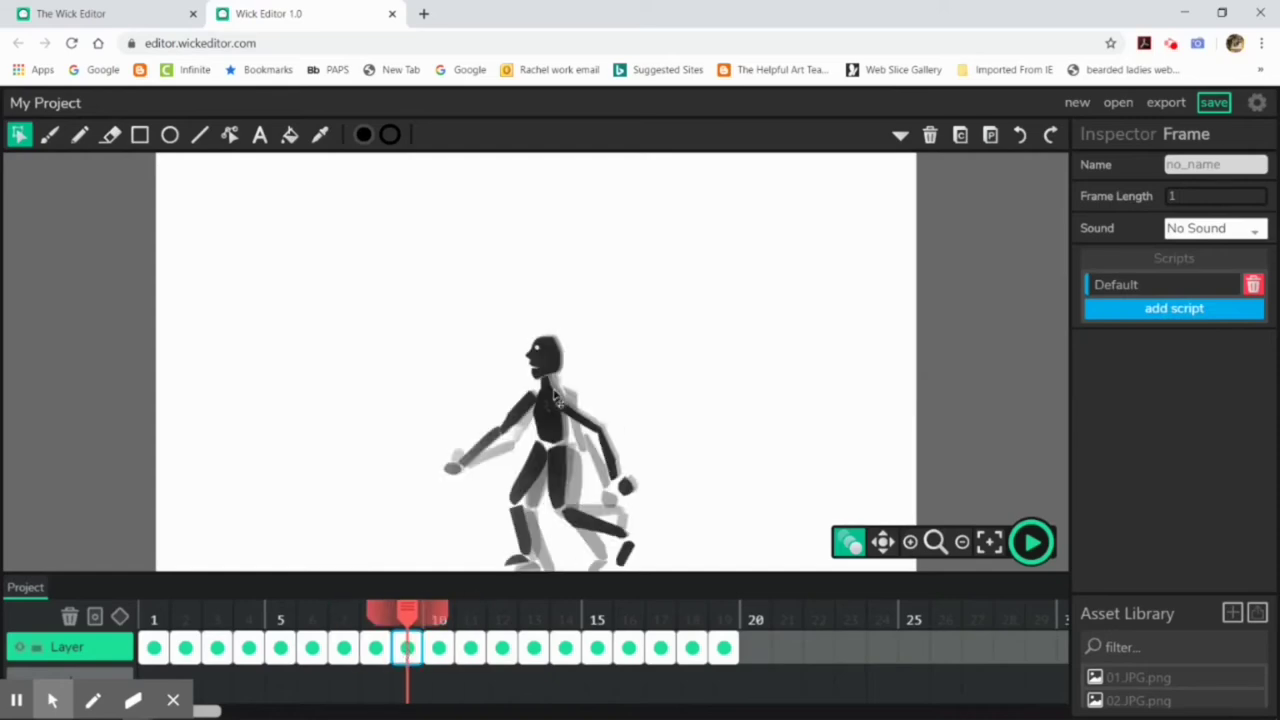
pyautogui.click(550, 430)
pyautogui.click(756, 648)
pyautogui.click(990, 134)
# Copy the figure in frame 10 and paste it into a new frame 21.
pyautogui.click(407, 648)
pyautogui.click(438, 648)
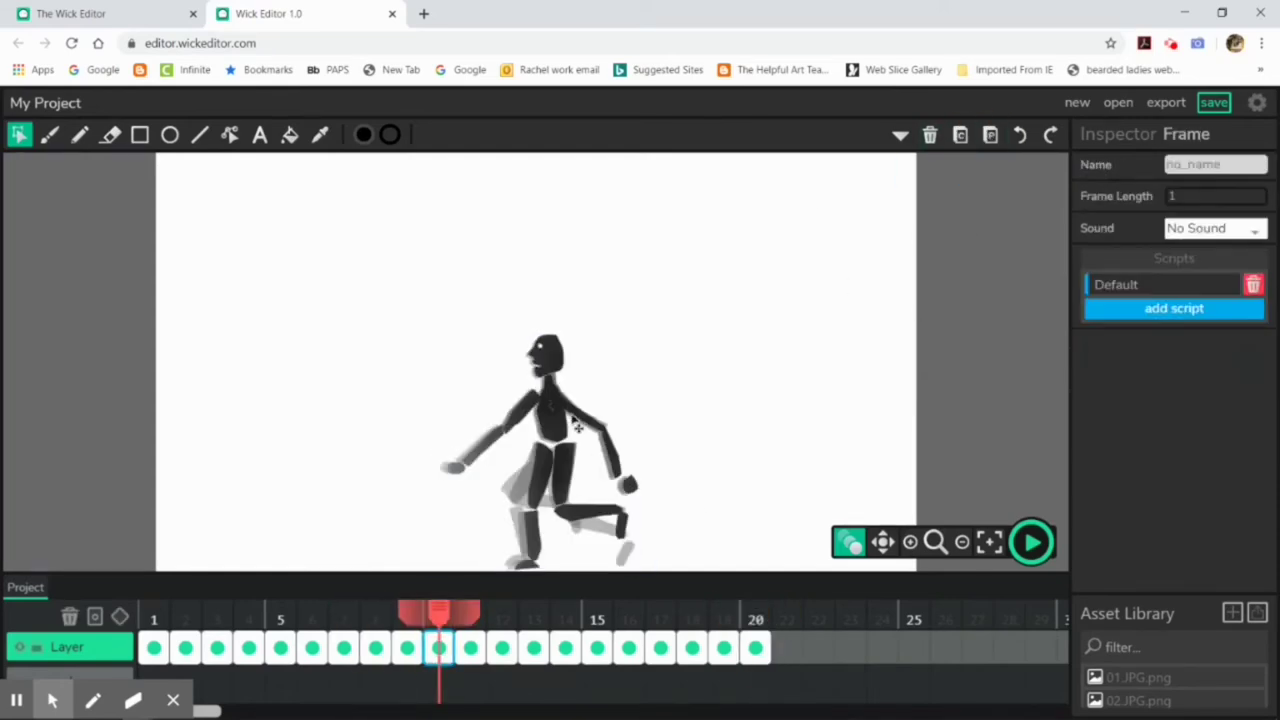
pyautogui.hotkey('ctrl', 'a')
pyautogui.click(788, 648)
pyautogui.hotkey('ctrl', 'v')
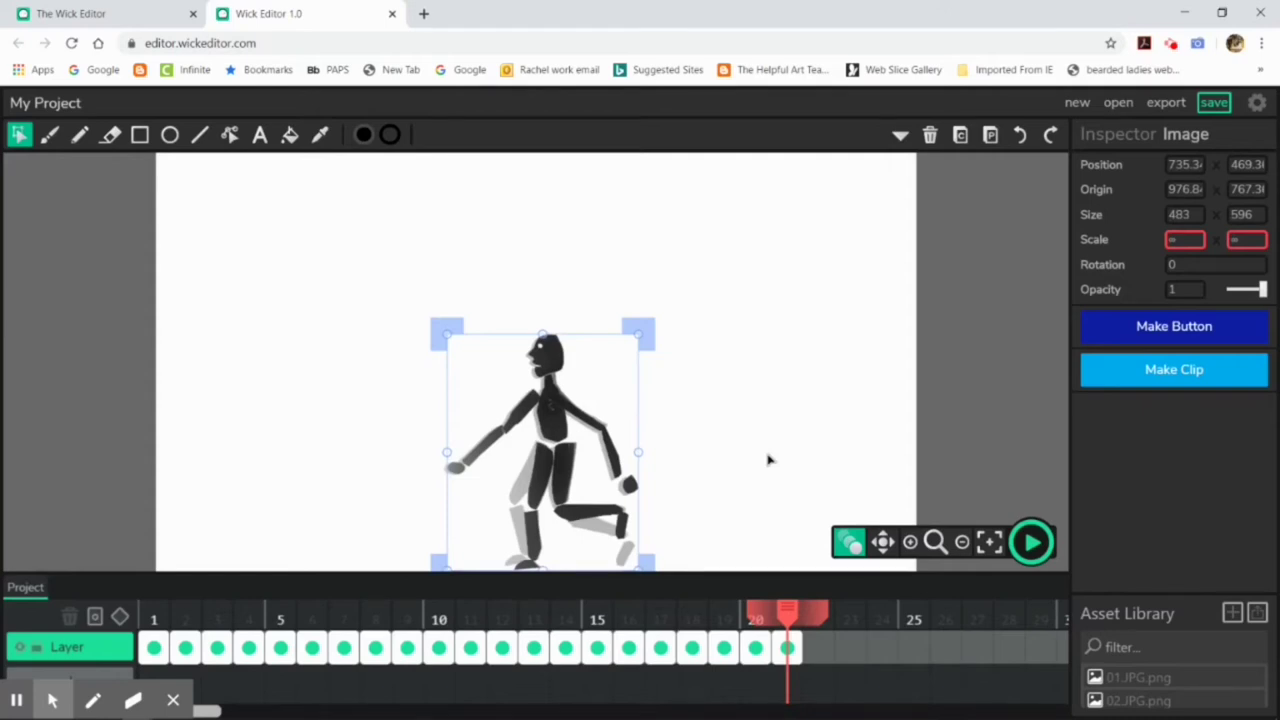
# Copy the figure in frame 11 and paste it into a new frame 22.
pyautogui.click(788, 649)
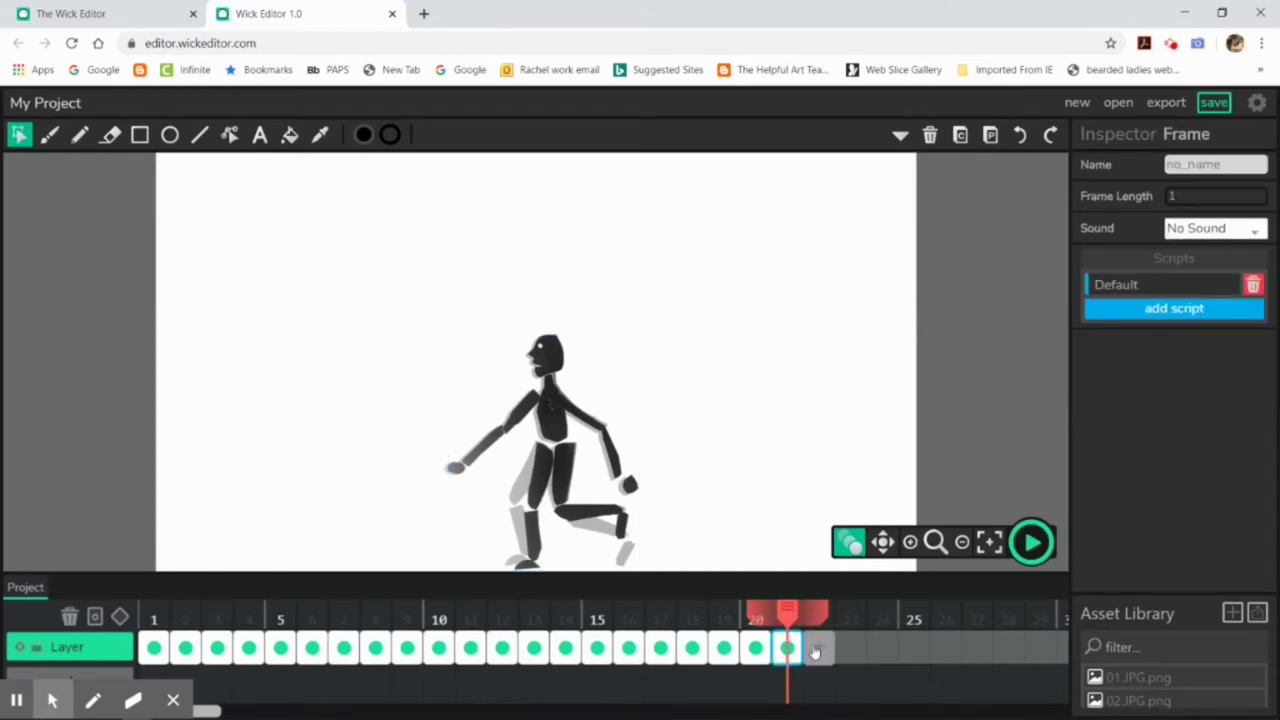
pyautogui.moveTo(815, 651); pyautogui.dragTo(566, 648)
pyautogui.click(473, 654)
pyautogui.click(443, 650)
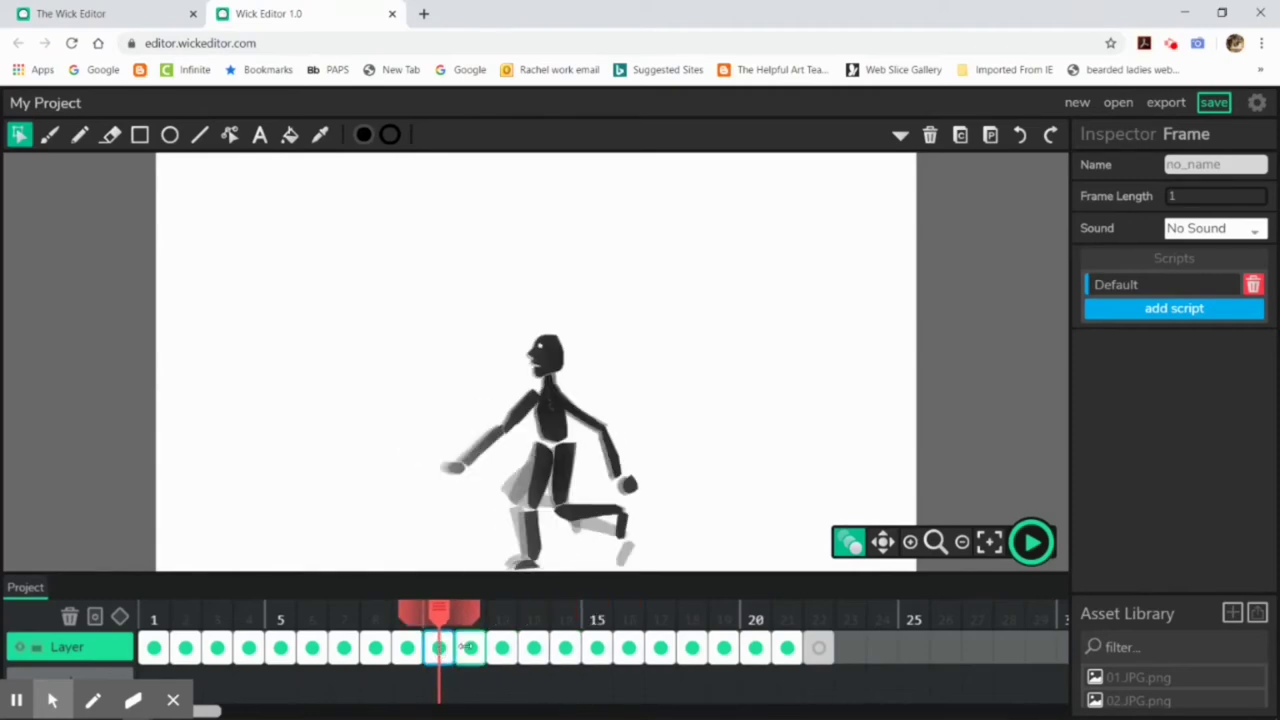
pyautogui.click(469, 649)
pyautogui.click(543, 450)
pyautogui.click(959, 134)
pyautogui.click(818, 649)
pyautogui.click(988, 137)
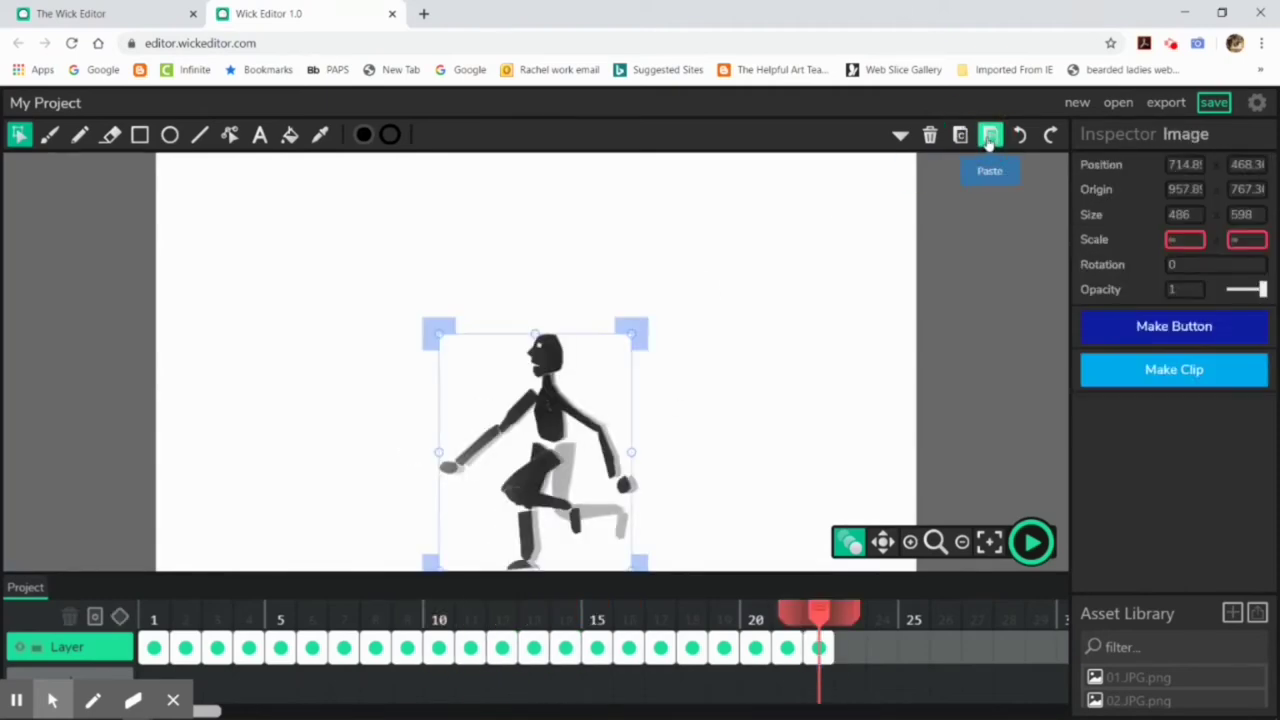
# Copy the figure in frame 13 and paste it into a new frame 23.
pyautogui.click(505, 649)
pyautogui.click(533, 650)
pyautogui.click(558, 428)
pyautogui.click(960, 134)
pyautogui.click(850, 648)
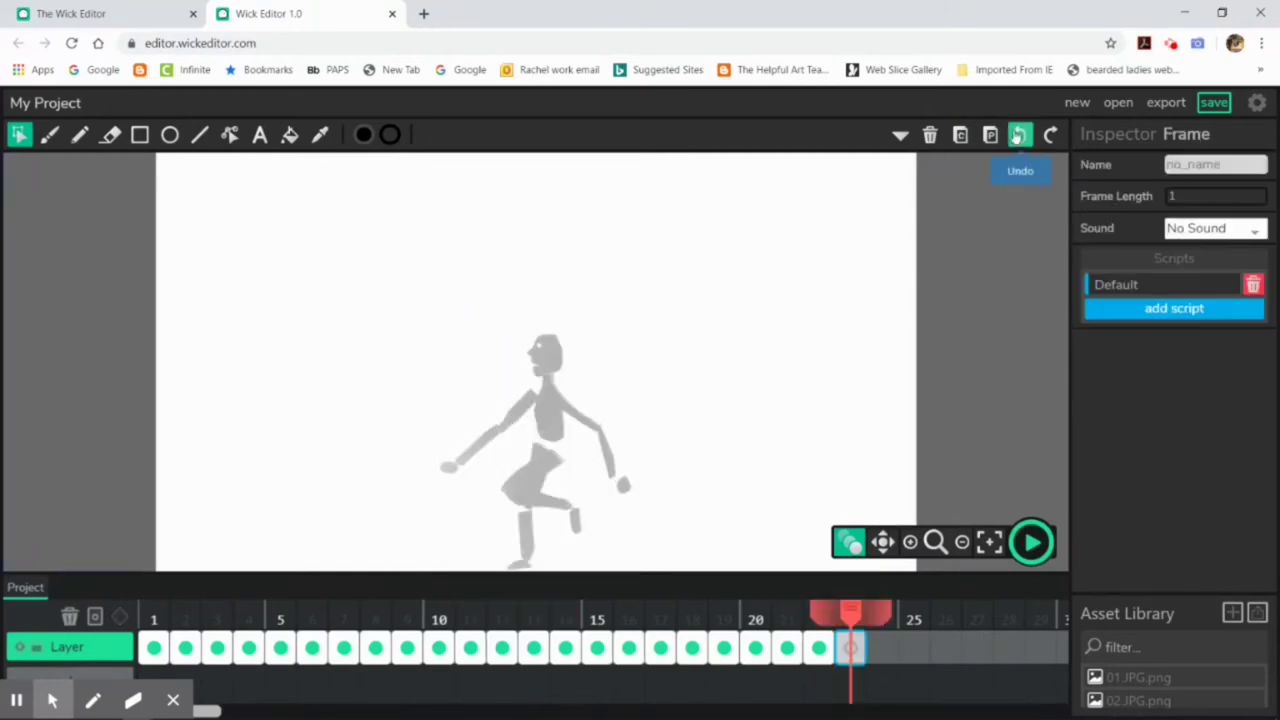
pyautogui.click(990, 134)
# Copy the figure in frame 14 and paste it into a new frame 24.
pyautogui.click(535, 648)
pyautogui.click(565, 648)
pyautogui.click(550, 430)
pyautogui.click(960, 134)
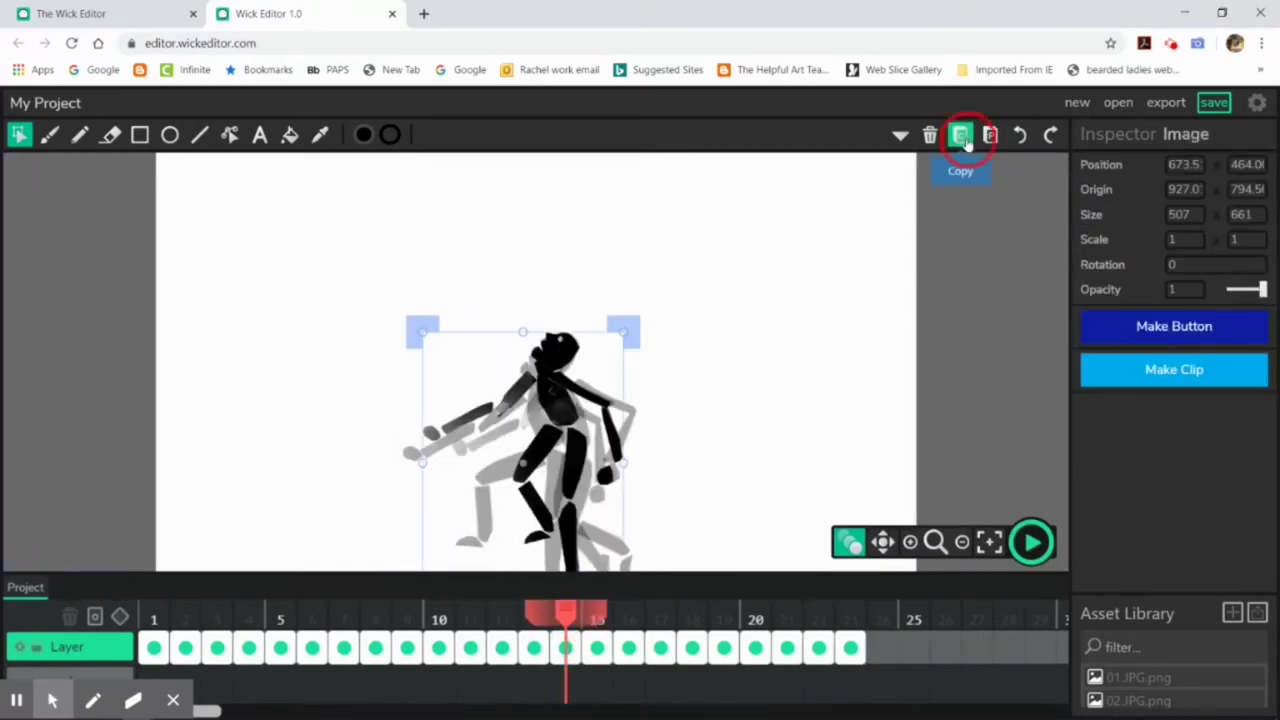
pyautogui.click(881, 648)
pyautogui.click(990, 134)
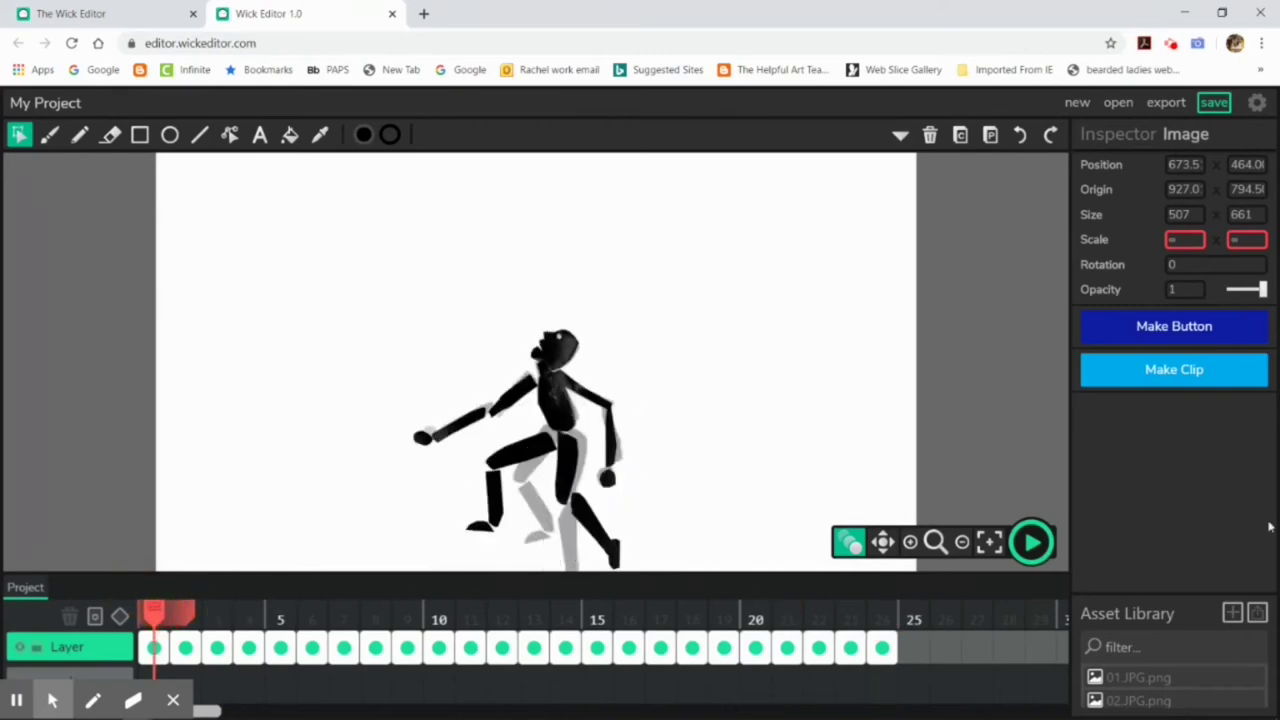
# Play the walk cycle to check it, stop playback and return the playhead to frame 1.
pyautogui.click(1031, 542)
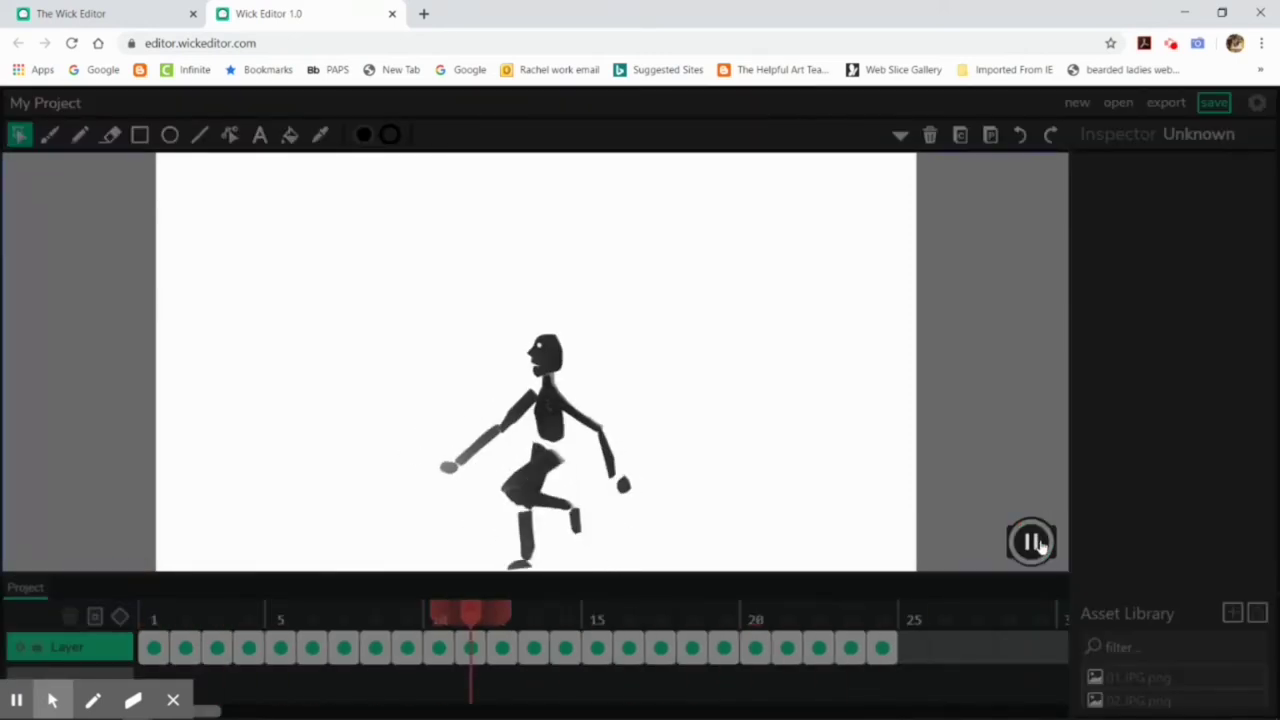
pyautogui.click(1036, 542)
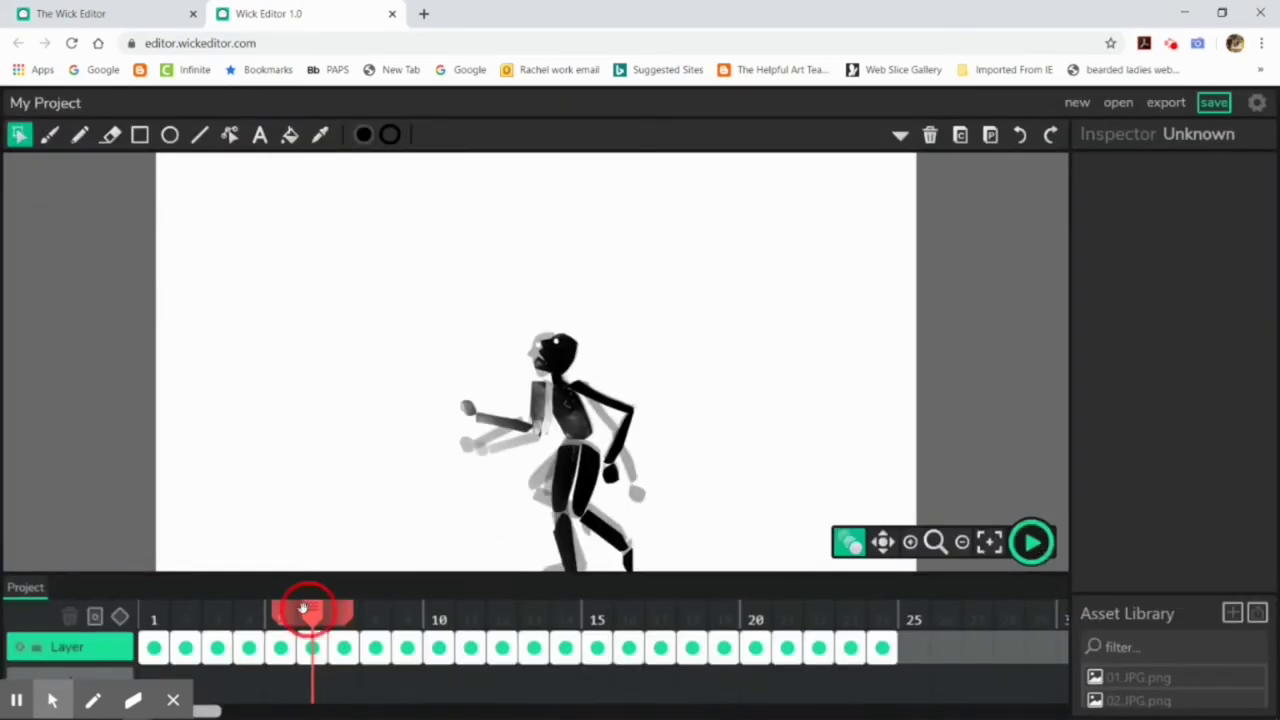
pyautogui.moveTo(303, 608); pyautogui.dragTo(155, 612)
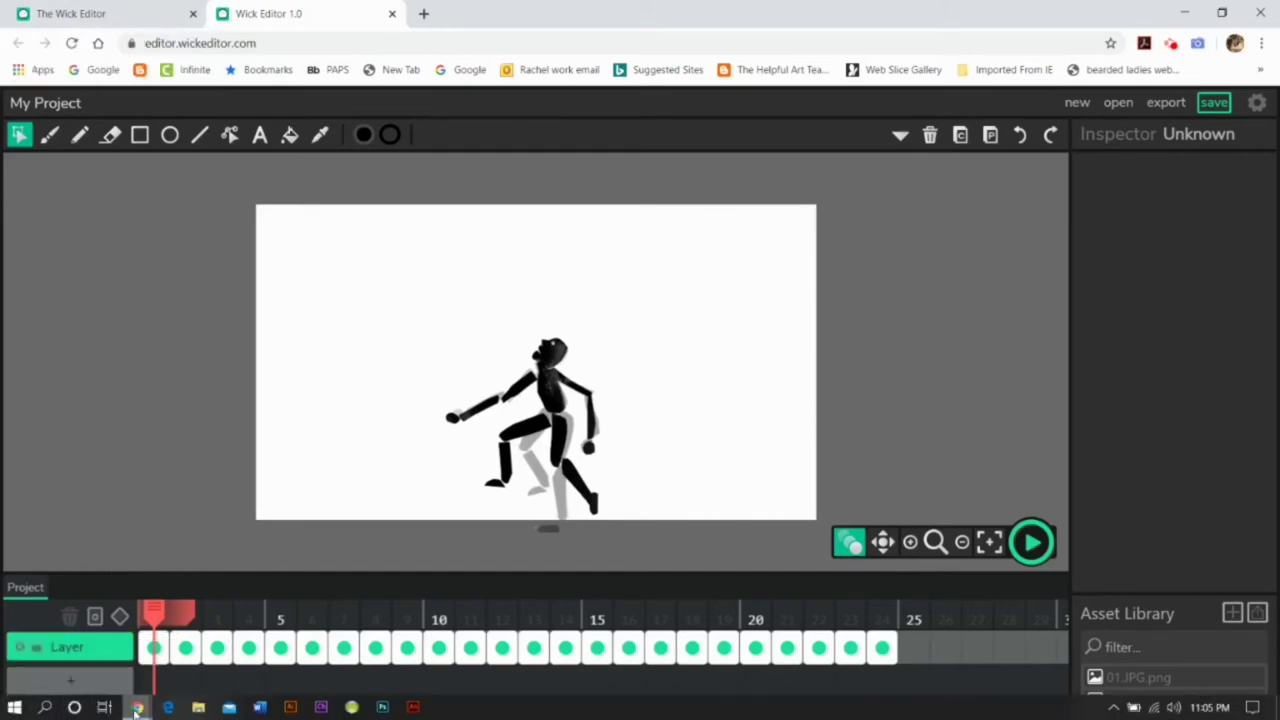
# Open thehelpfulartteacher.blogspot.com in a new Chrome window and go to the post on using the Wick Editor website to create frame animations on a Chromebook.
pyautogui.rightClick(137, 707)
pyautogui.click(78, 556)
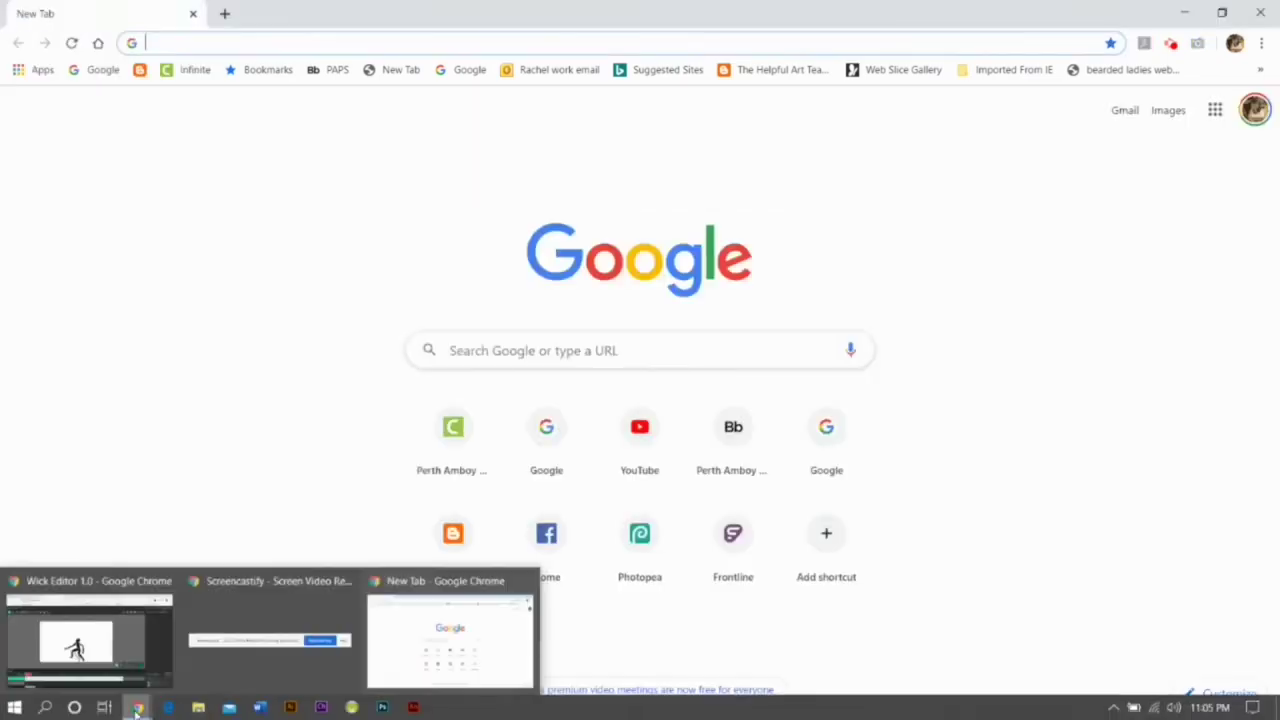
pyautogui.write('the')
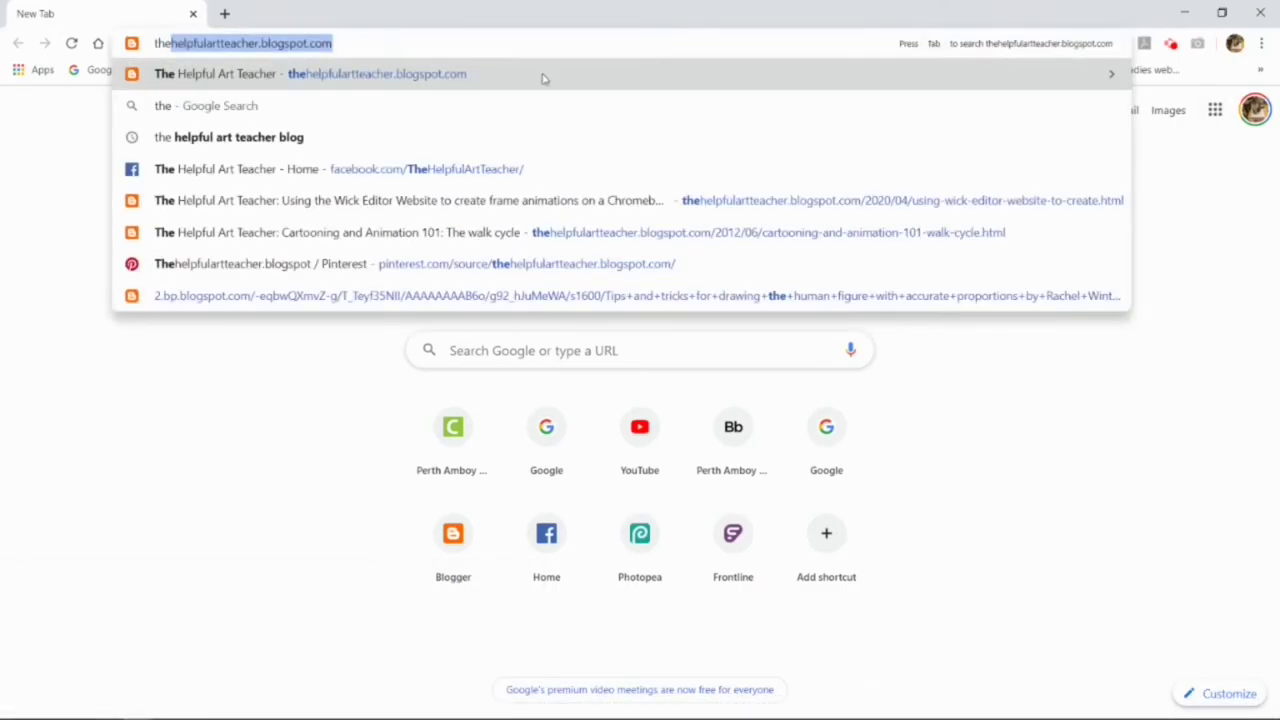
pyautogui.press('Return')
pyautogui.scroll(-4, 1115, 399)
pyautogui.scroll(-5, 1115, 399)
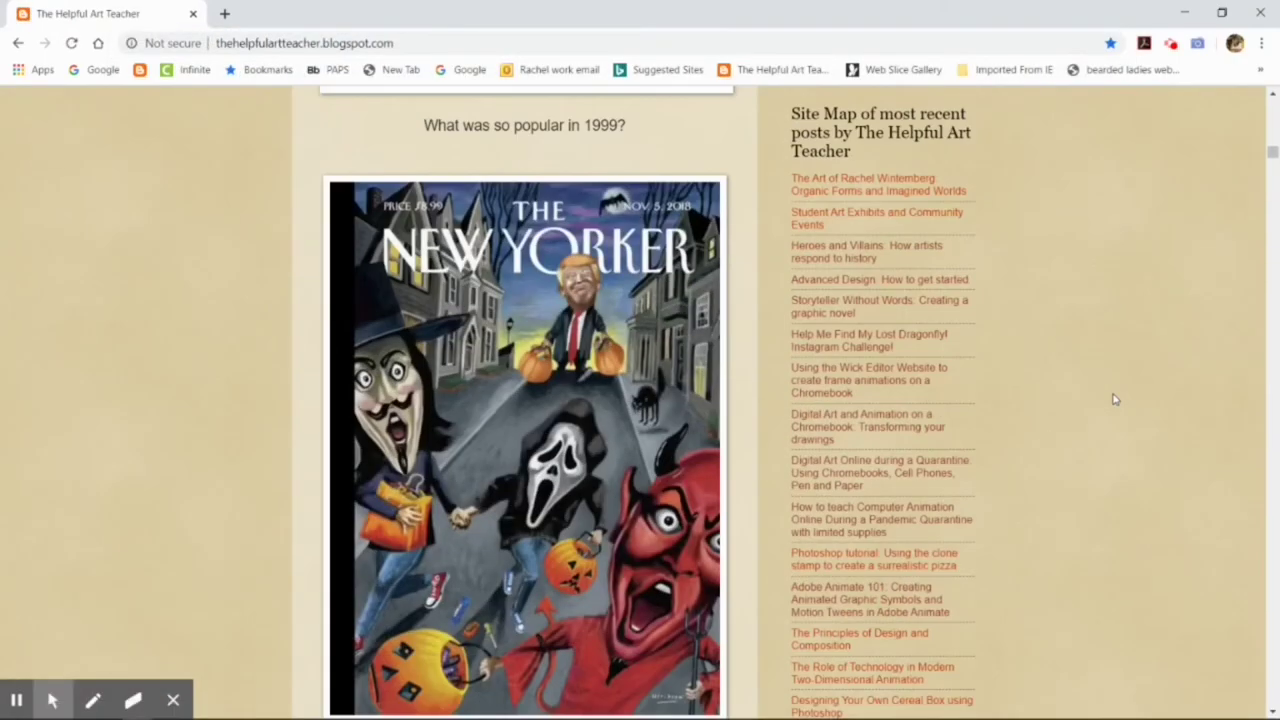
pyautogui.click(858, 382)
# Find the 'Clear background scroll template' image in the blog post.
pyautogui.scroll(-15, 720, 374)
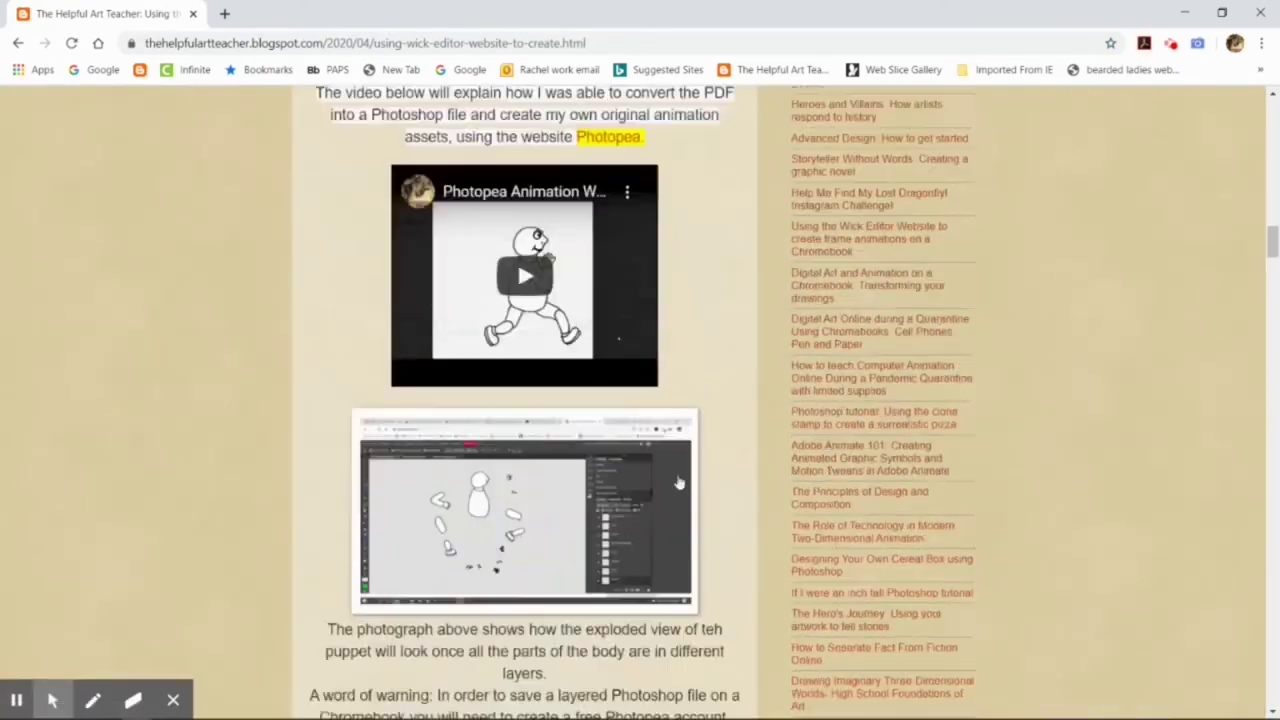
pyautogui.scroll(-20, 678, 483)
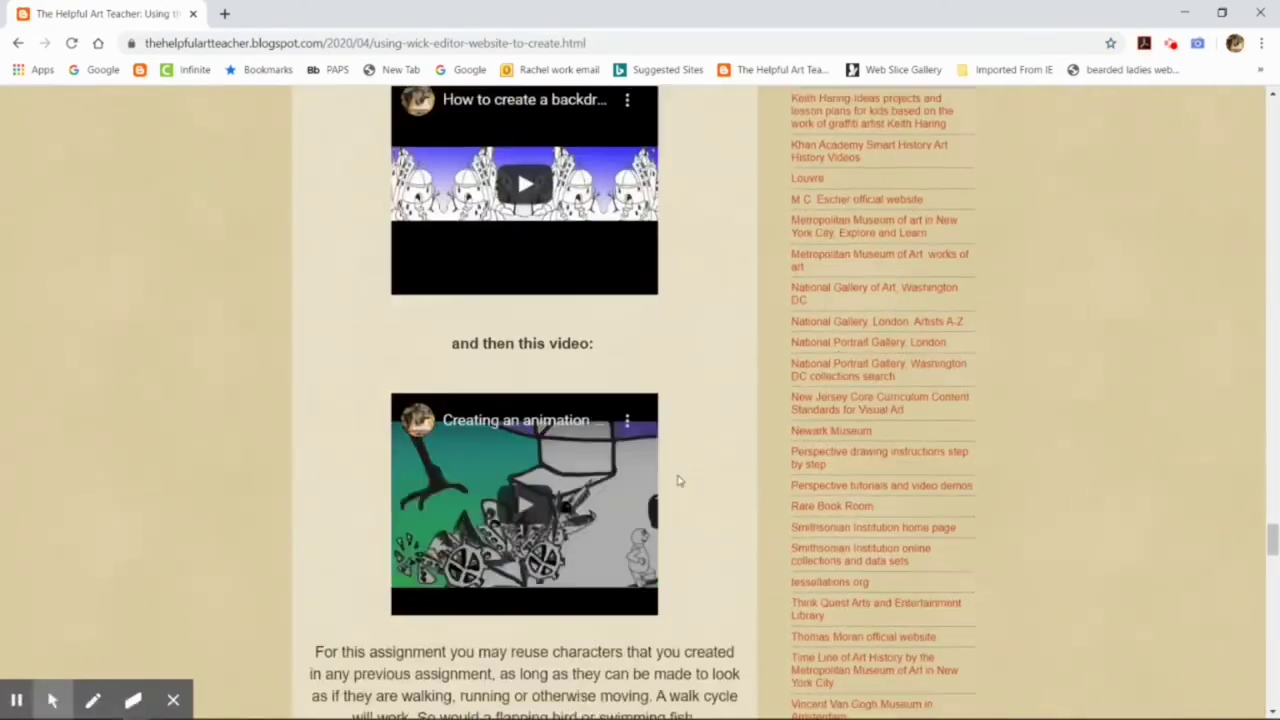
pyautogui.scroll(-8, 678, 481)
pyautogui.rightClick(585, 404)
pyautogui.click(655, 114)
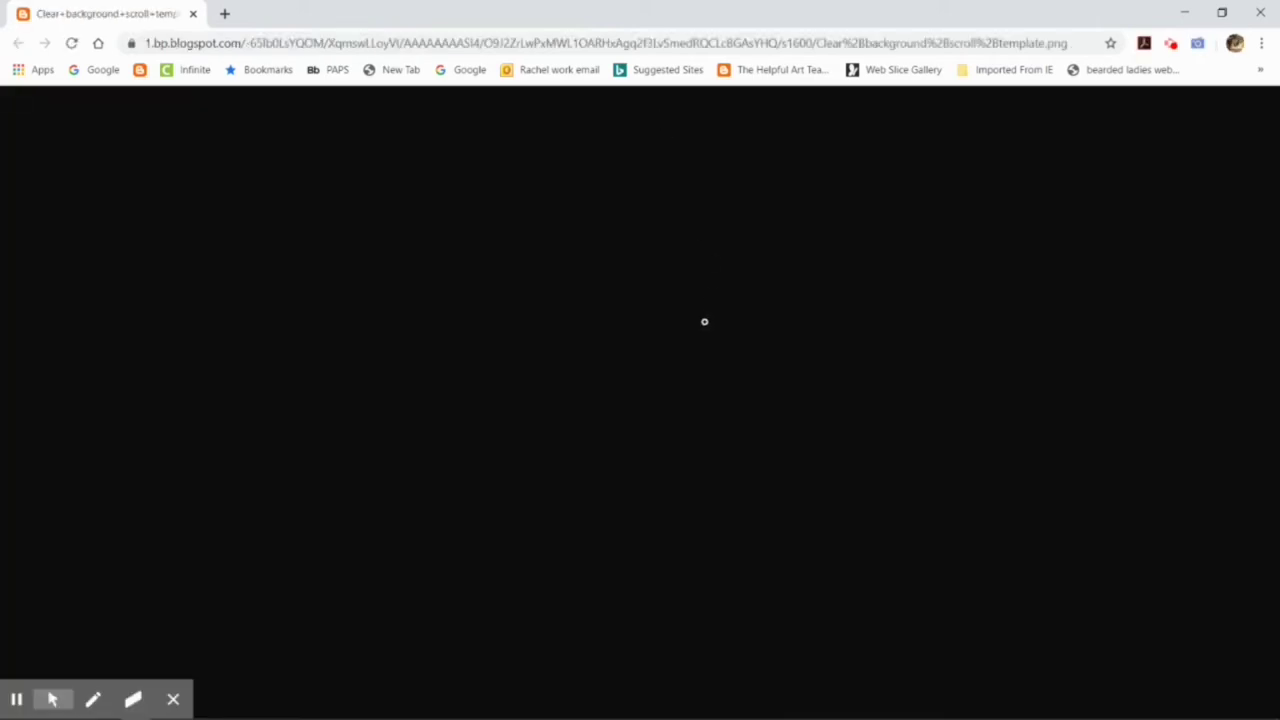
pyautogui.click(615, 414)
pyautogui.click(194, 14)
# Open the 'Clear background scroll template' image in a new tab and save it to the computer as a PNG.
pyautogui.rightClick(510, 410)
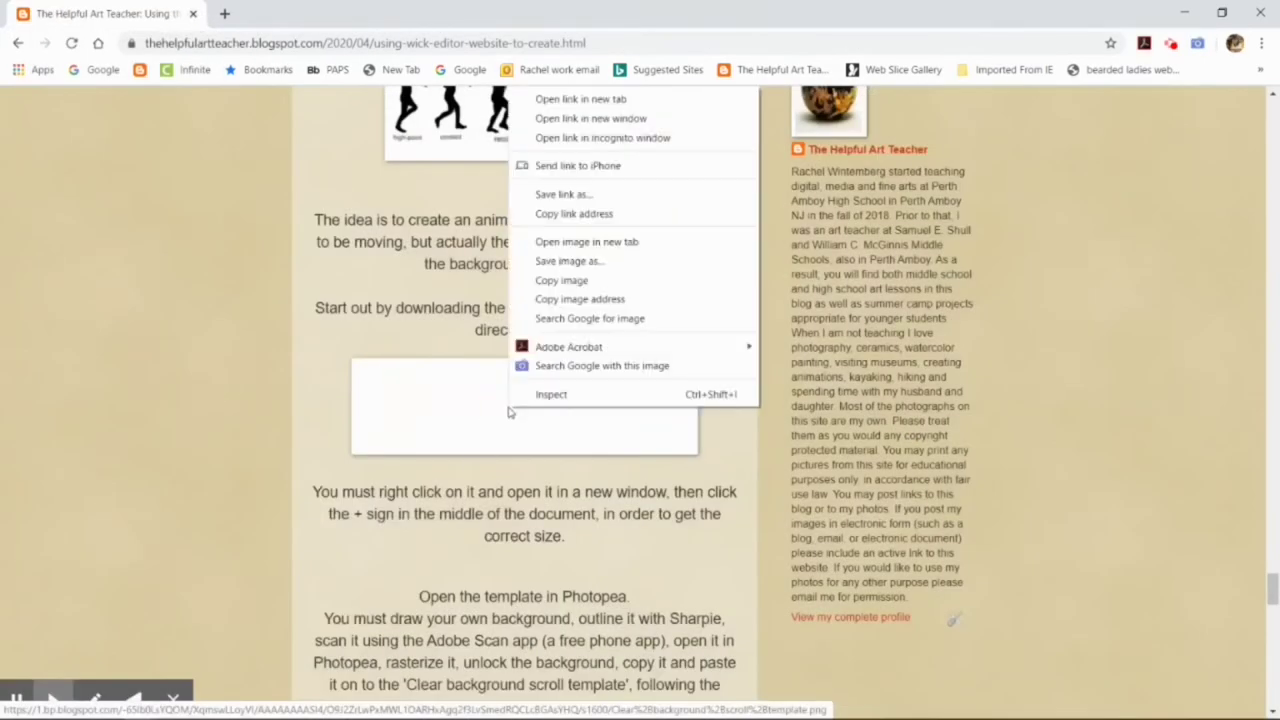
pyautogui.click(562, 241)
pyautogui.hotkey('ctrl', 'Tab')
pyautogui.rightClick(595, 394)
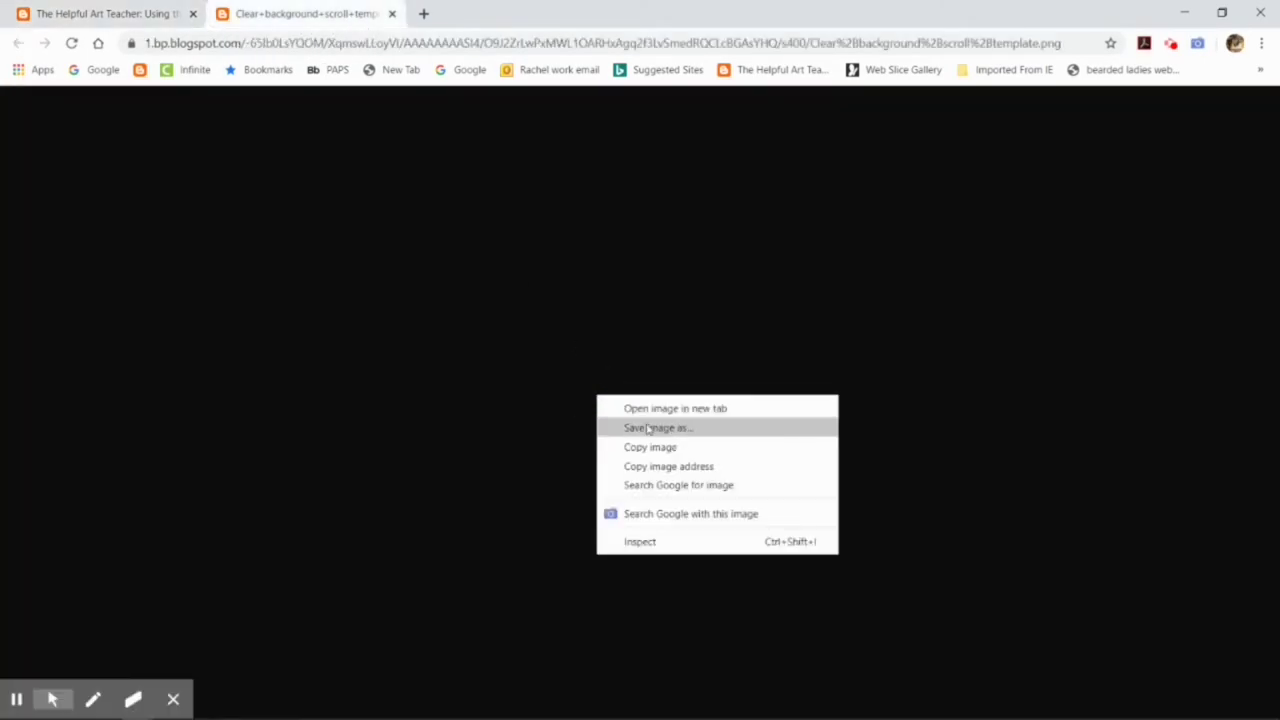
pyautogui.click(564, 408)
pyautogui.rightClick(611, 405)
pyautogui.click(680, 437)
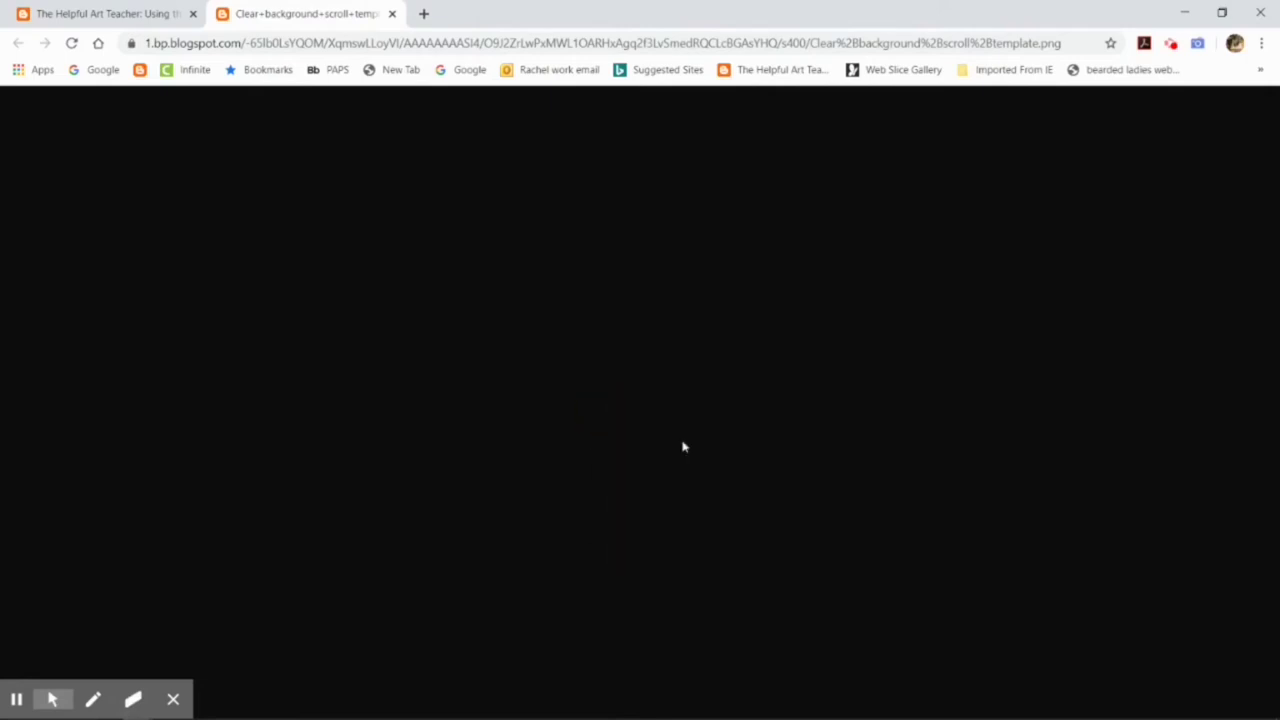
pyautogui.click(571, 418)
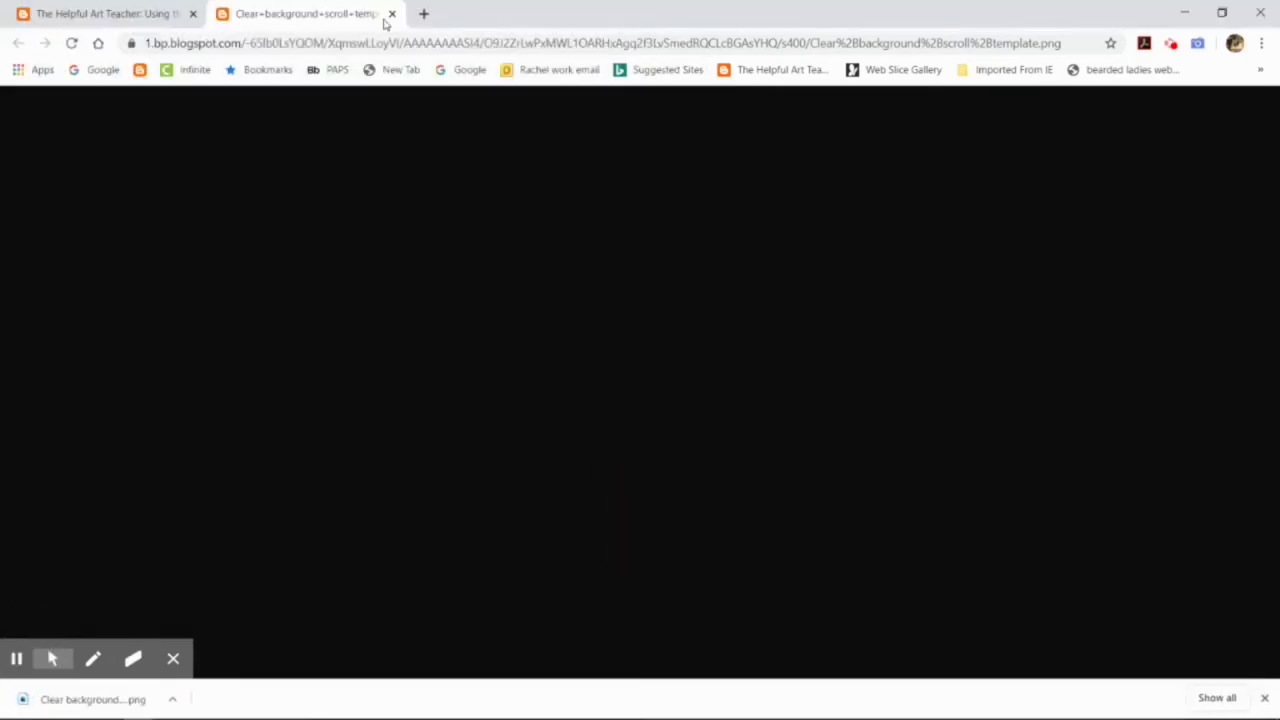
# Load the Photopea online editor at photopea.com in place of the template image.
pyautogui.click(314, 43)
pyautogui.write('photo')
pyautogui.click(370, 79)
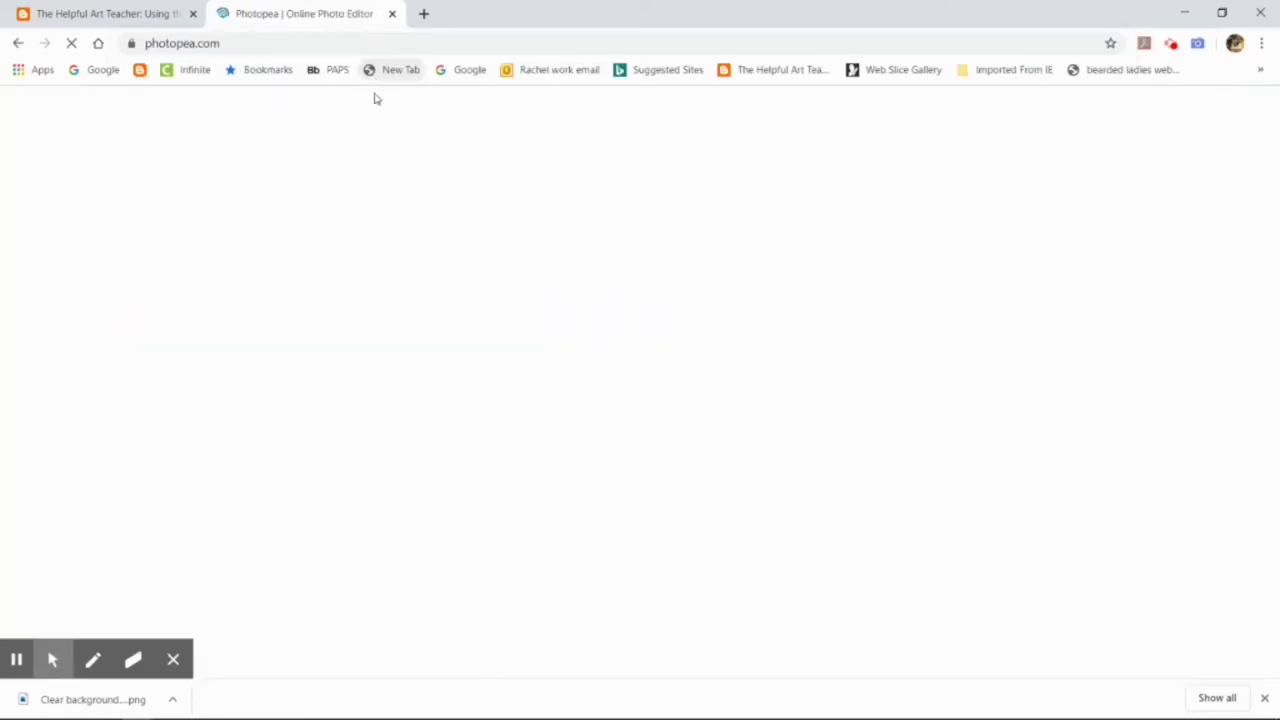
# Open the saved clear background scroll template PNG from the Downloads folder in Photopea.
pyautogui.click(17, 97)
pyautogui.click(34, 146)
pyautogui.click(74, 144)
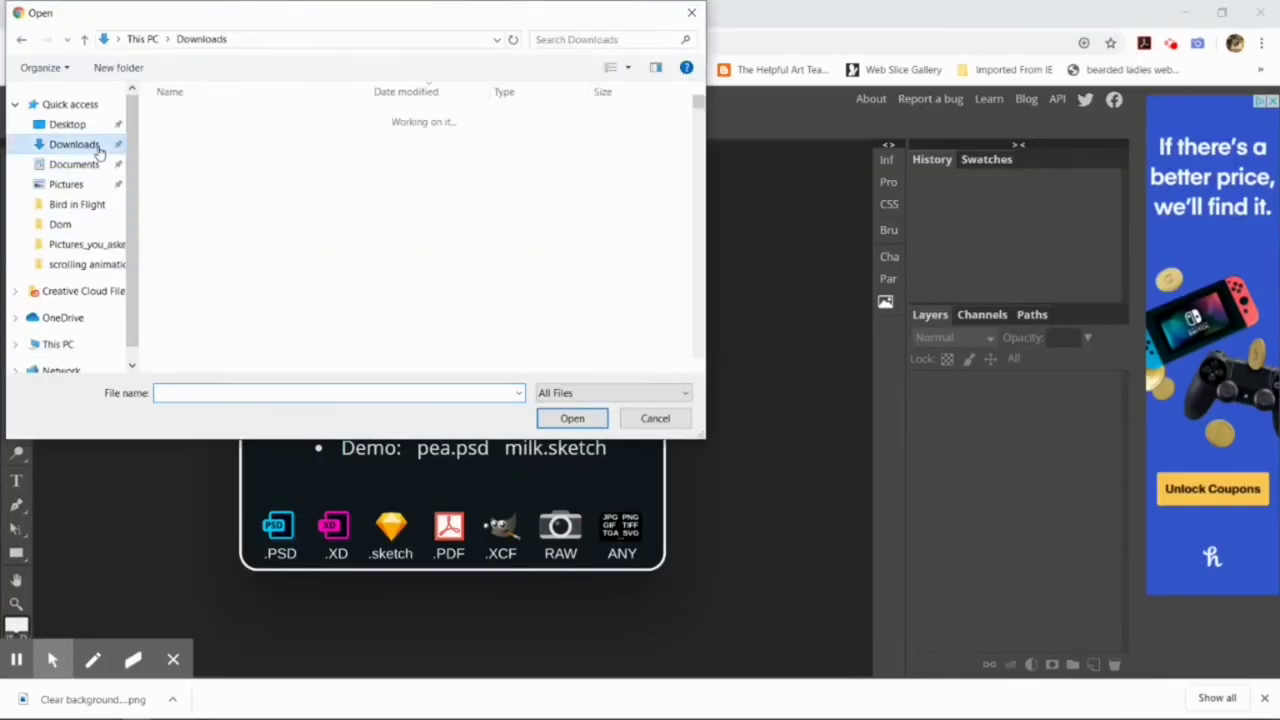
pyautogui.click(250, 134)
pyautogui.click(572, 418)
pyautogui.click(100, 13)
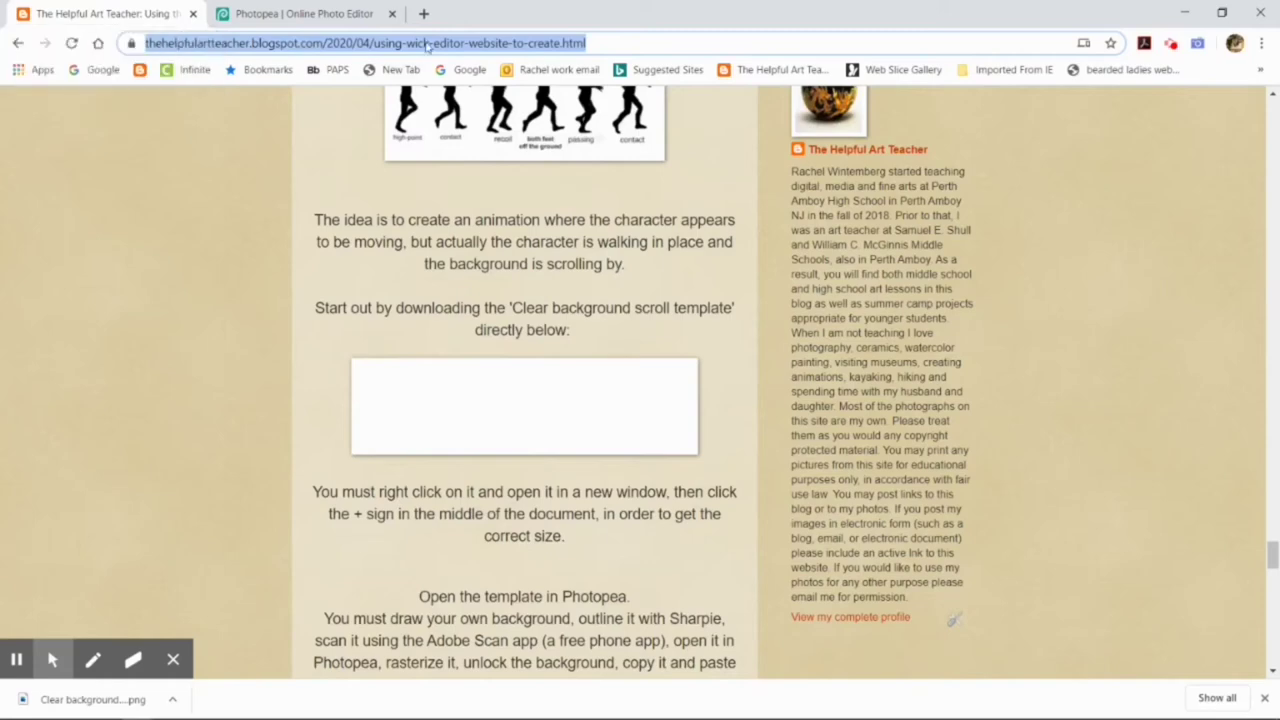
pyautogui.press('BackSpace')
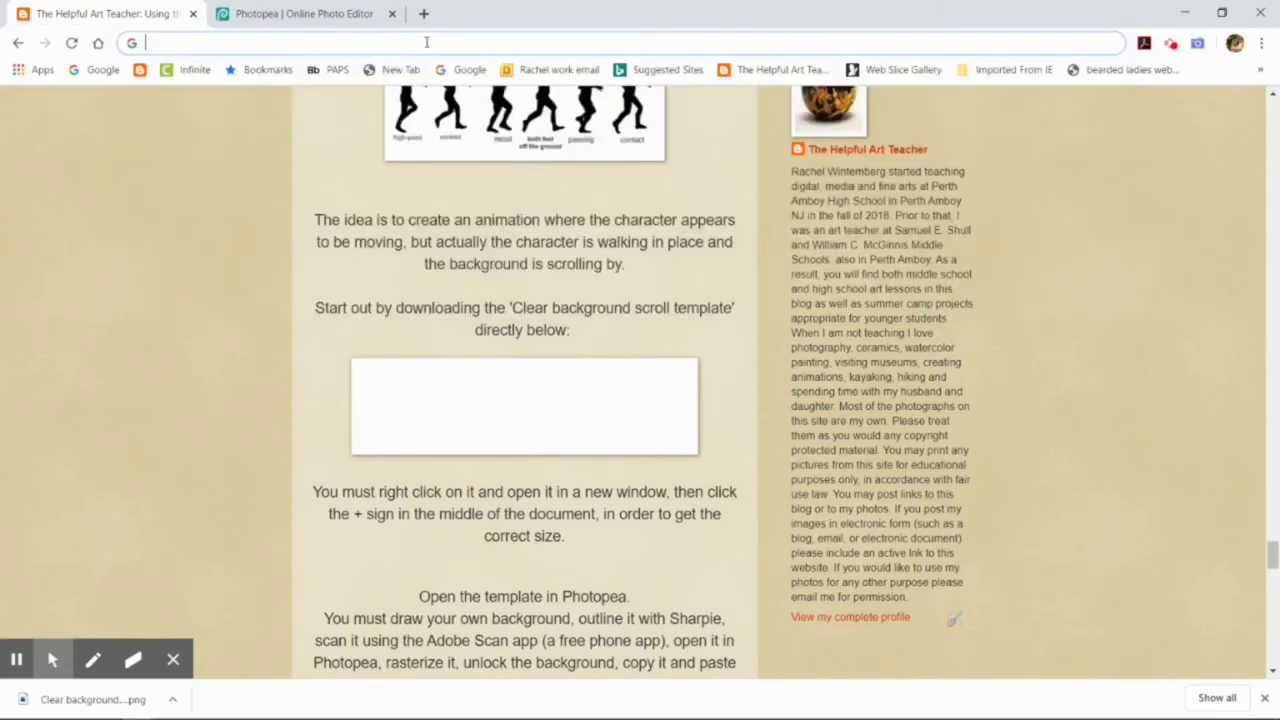
pyautogui.click(385, 14)
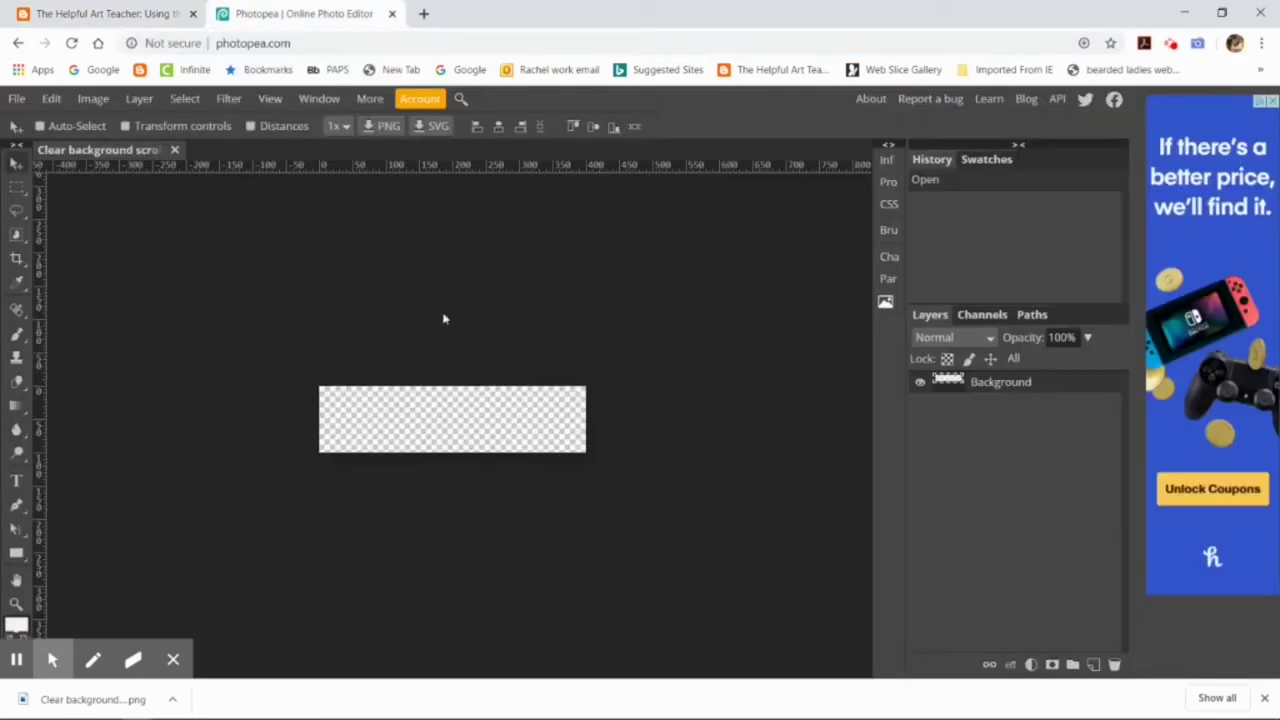
# Select the Brush tool and reduce its size to a thin tip of a few pixels.
pyautogui.doubleClick(16, 604)
pyautogui.click(18, 336)
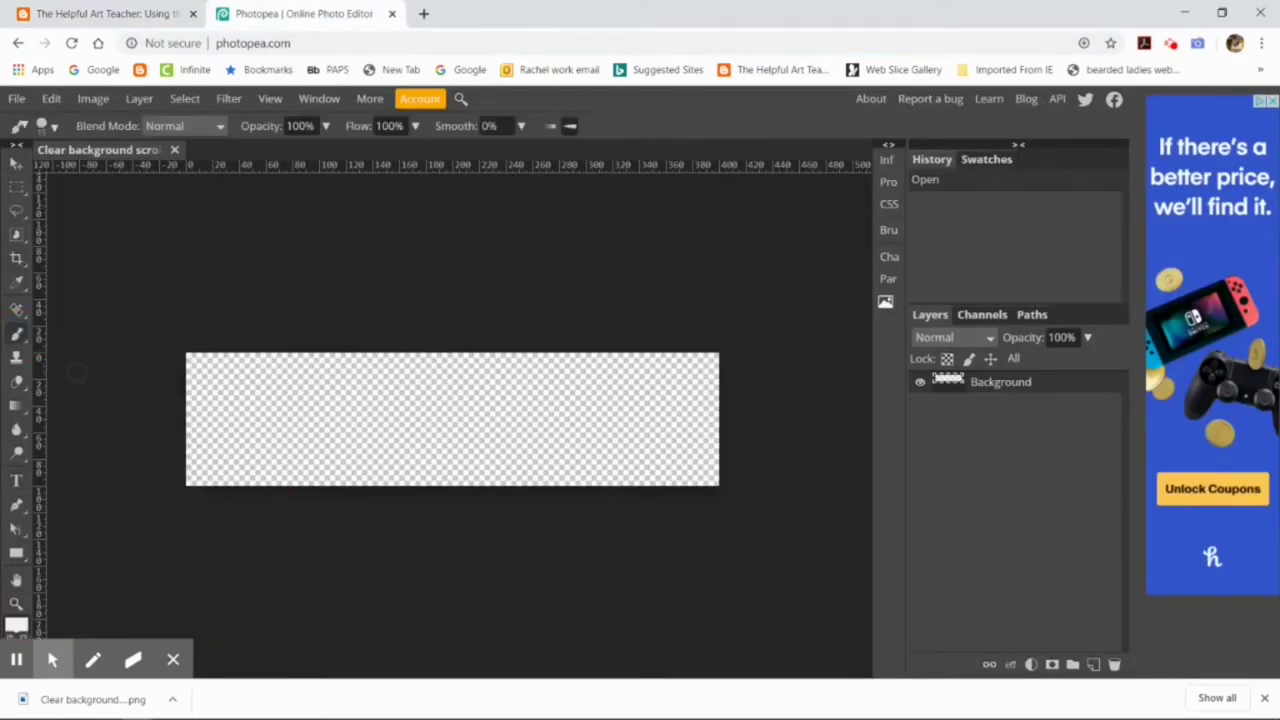
pyautogui.press('z')
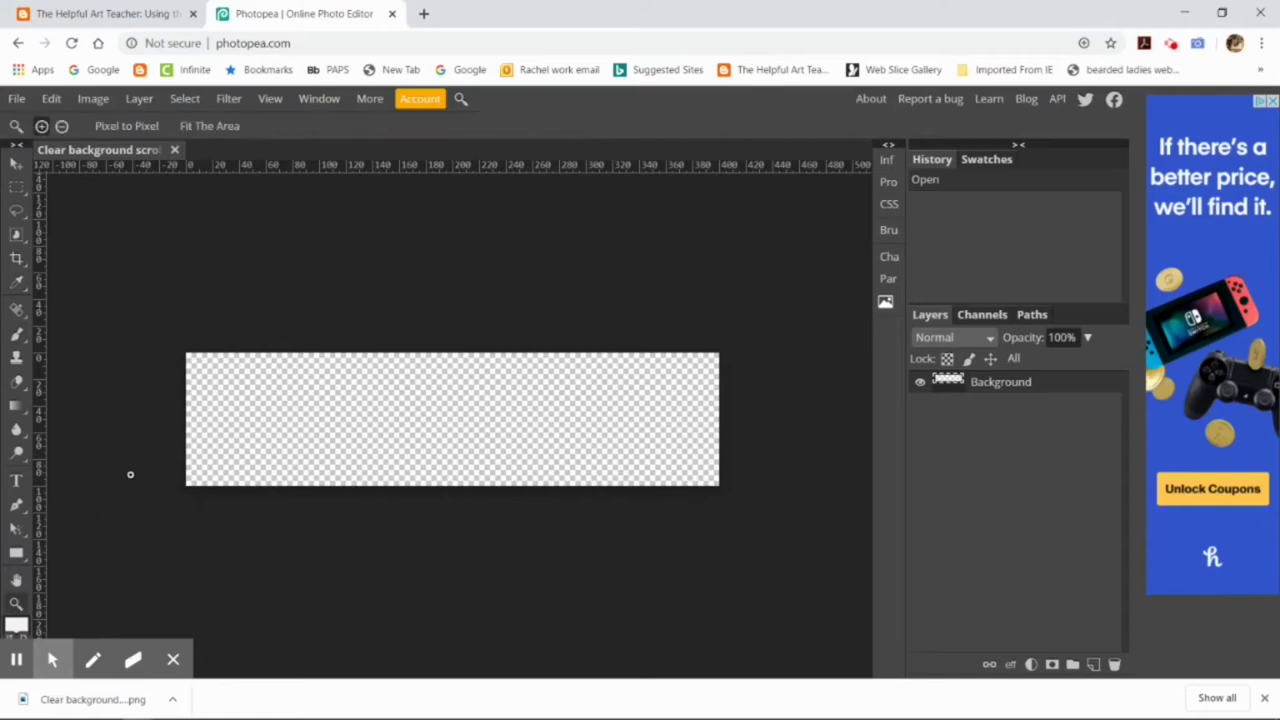
pyautogui.click(135, 472)
pyautogui.click(18, 337)
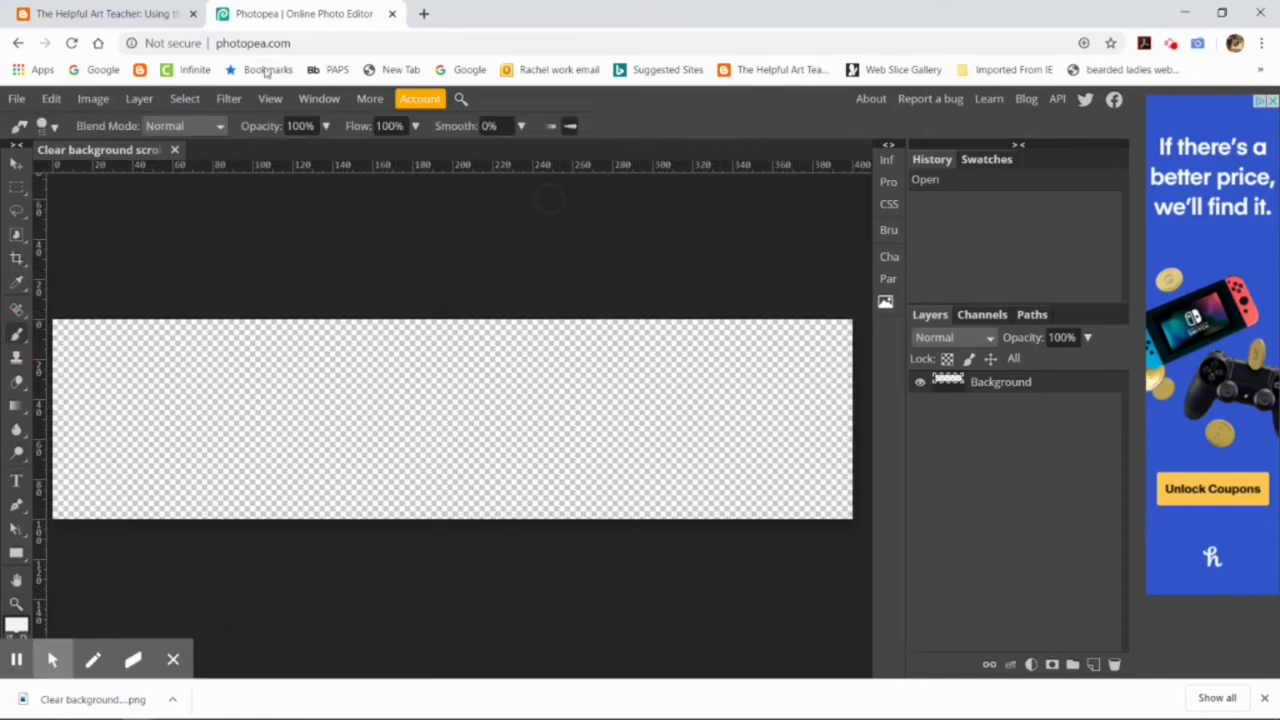
pyautogui.click(54, 126)
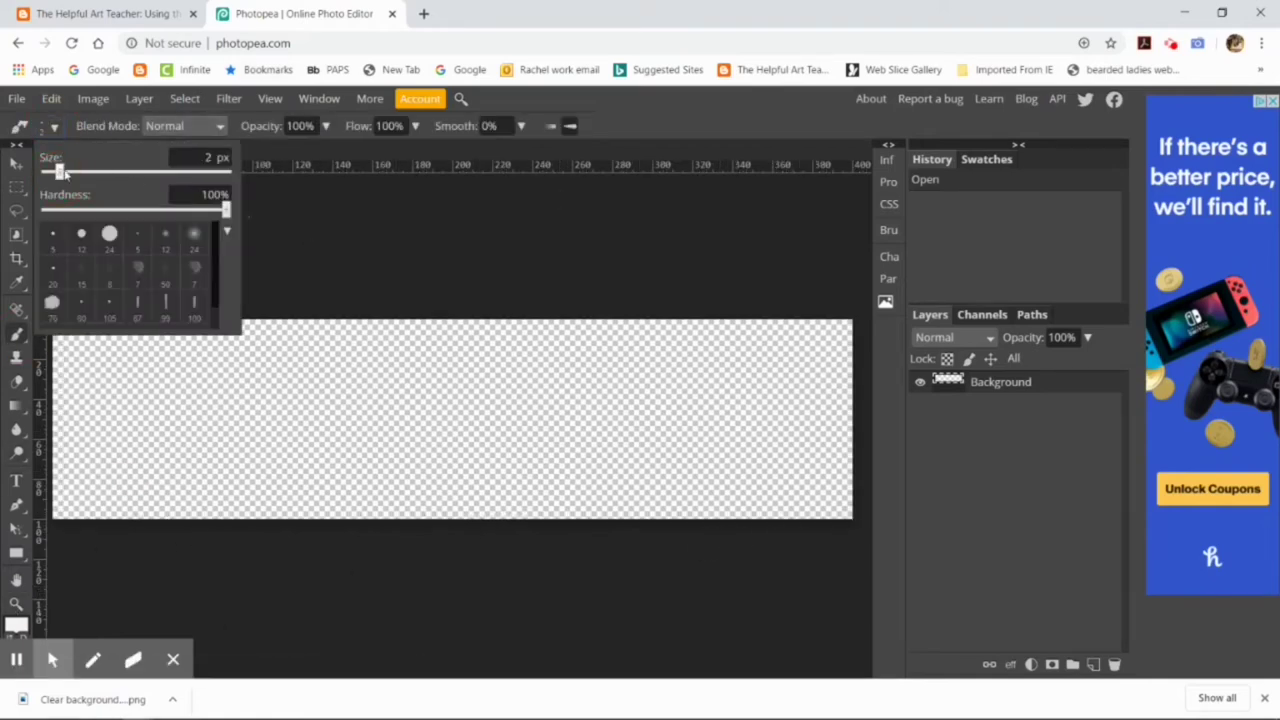
pyautogui.press('Escape')
pyautogui.click(851, 389)
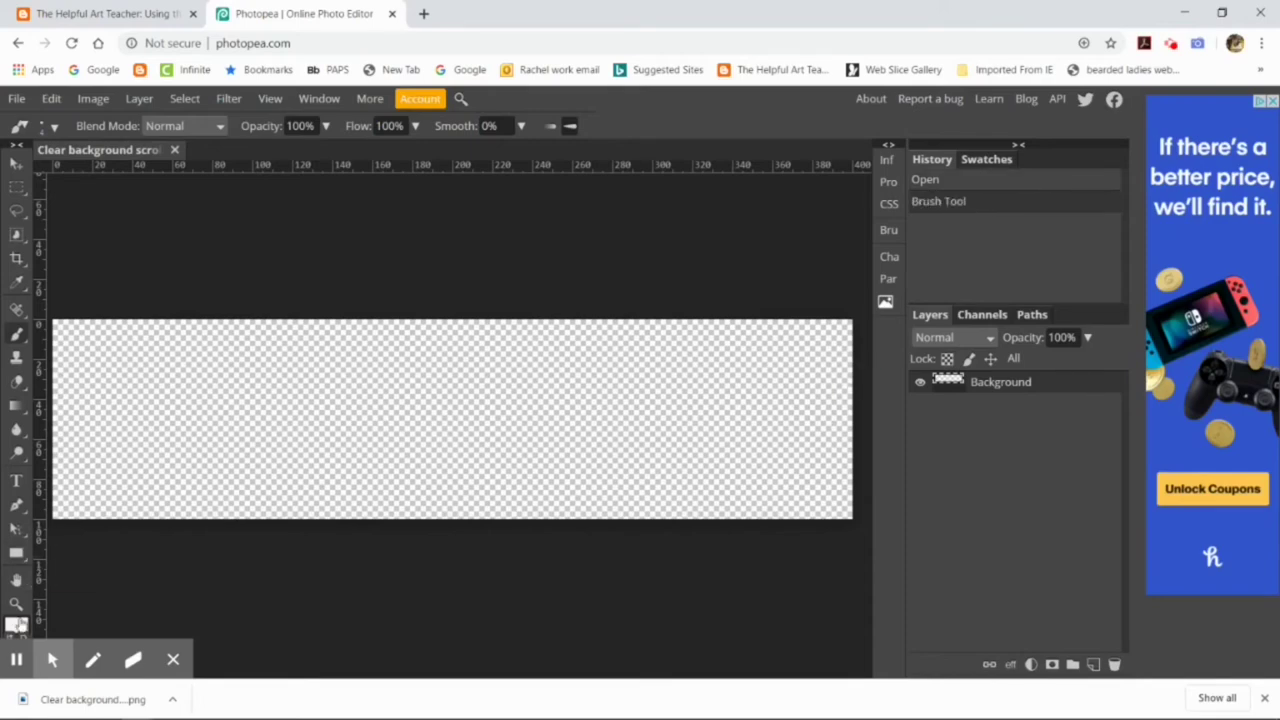
# Set the foreground color to black.
pyautogui.click(16, 623)
pyautogui.click(414, 425)
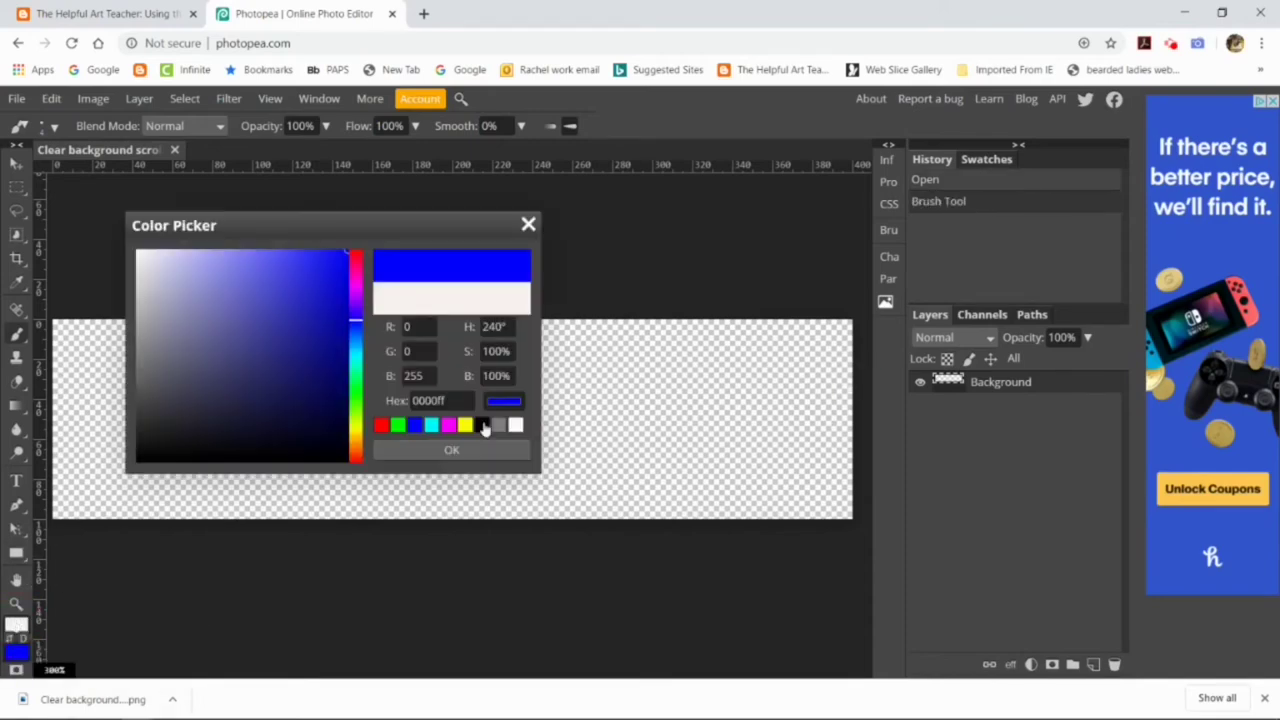
pyautogui.click(482, 425)
pyautogui.click(451, 450)
# Draw the outline of a box-shaped building cut off by the canvas's right edge, with a front face, side wall and flat roof.
pyautogui.moveTo(850, 393); pyautogui.dragTo(785, 394)
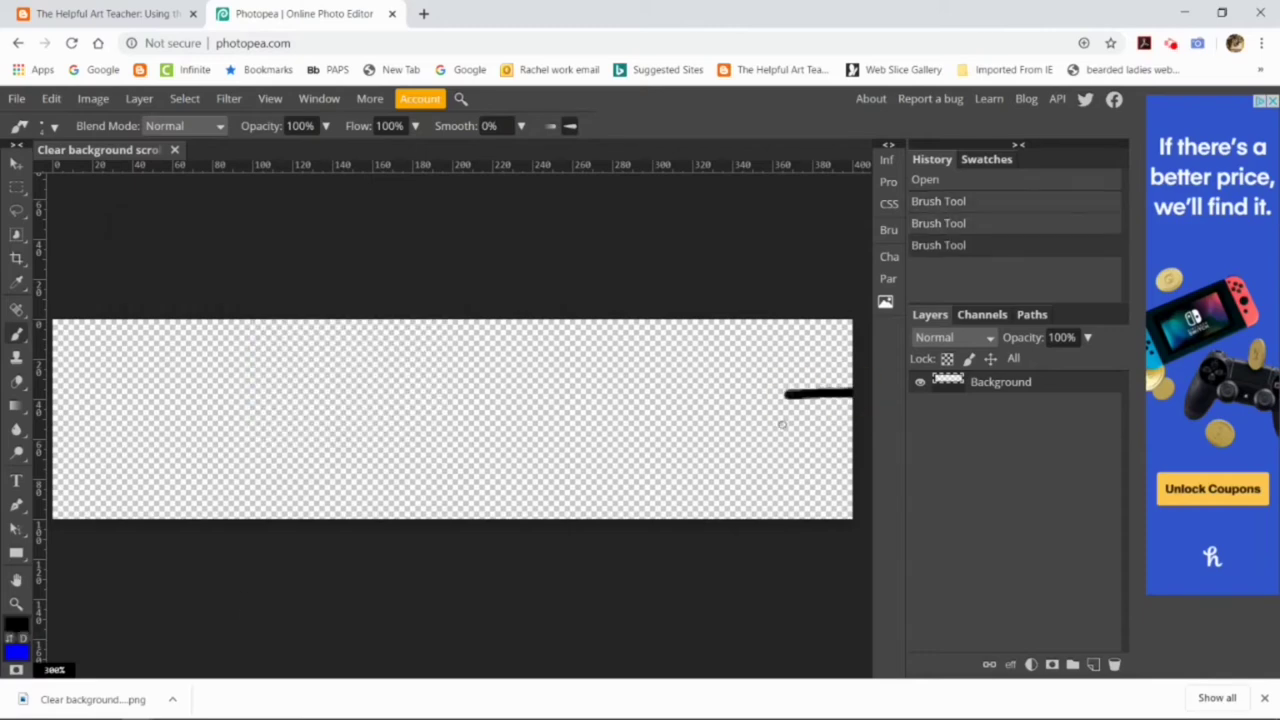
pyautogui.moveTo(779, 517); pyautogui.dragTo(786, 397)
pyautogui.click(785, 394)
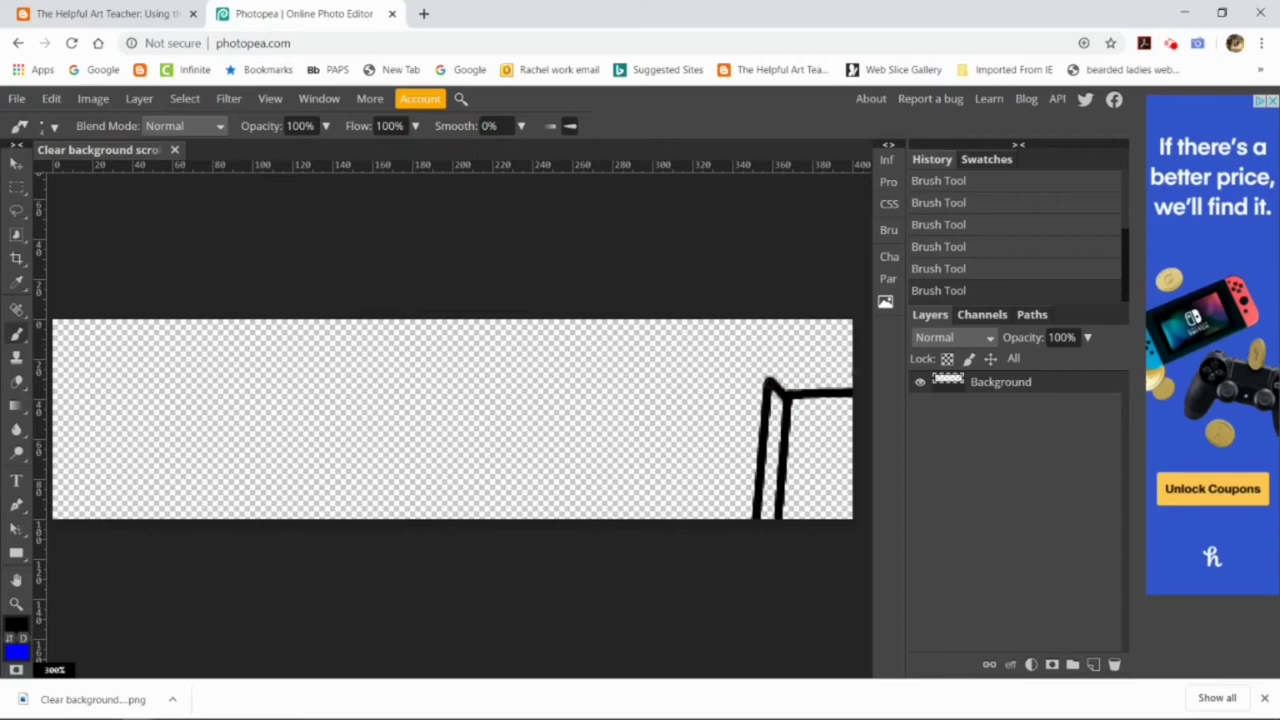
pyautogui.hotkey('ctrl', 'z')
pyautogui.click(770, 381)
pyautogui.keyDown('shift'); pyautogui.click(856, 376); pyautogui.keyUp('shift')
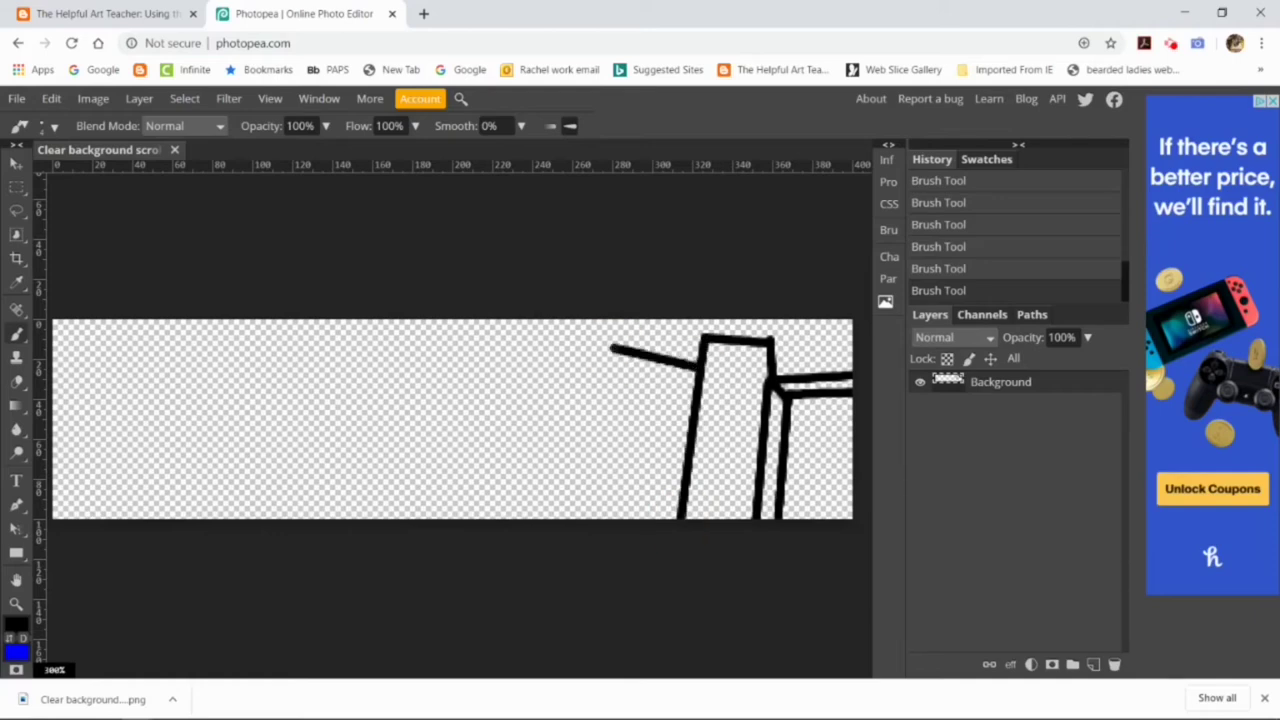
# Draw the slanted side walls and edges of the buildings in the middle of the canvas with straight black strokes.
pyautogui.moveTo(558, 521); pyautogui.dragTo(612, 348)
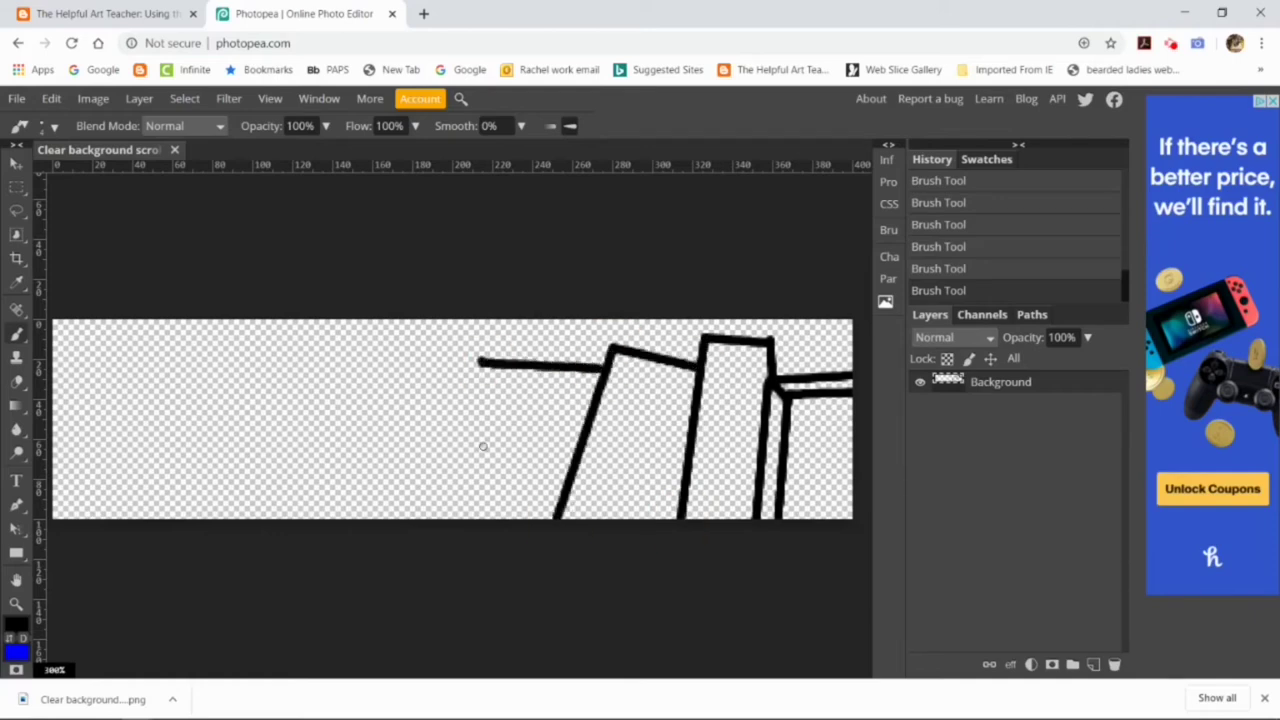
pyautogui.moveTo(471, 518)
pyautogui.mouseDown()
pyautogui.moveTo(477, 363)
pyautogui.moveTo(443, 377)
pyautogui.moveTo(435, 520)
pyautogui.mouseUp()
pyautogui.keyDown('shift'); pyautogui.click(430, 519); pyautogui.keyUp('shift')
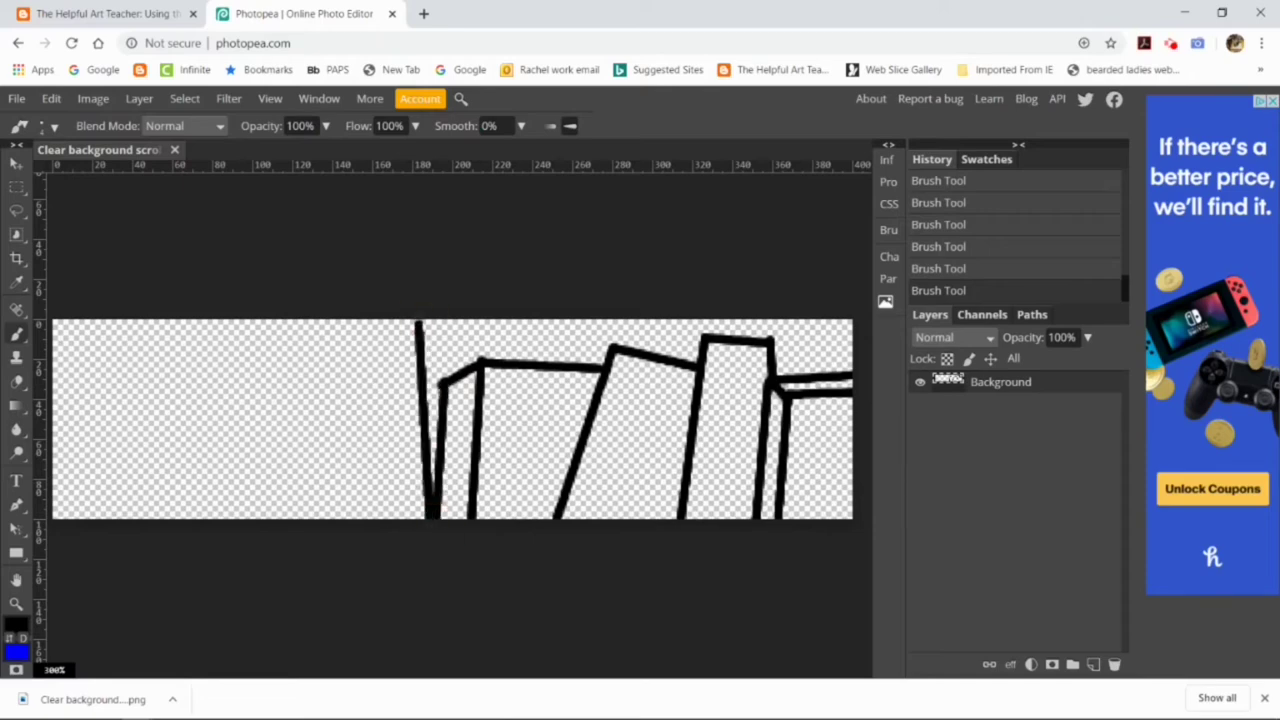
# Draw the straight and leaning walls of the tall buildings in the left half, including a side wall on the leftmost leaning one.
pyautogui.keyDown('shift'); pyautogui.click(321, 517); pyautogui.keyUp('shift')
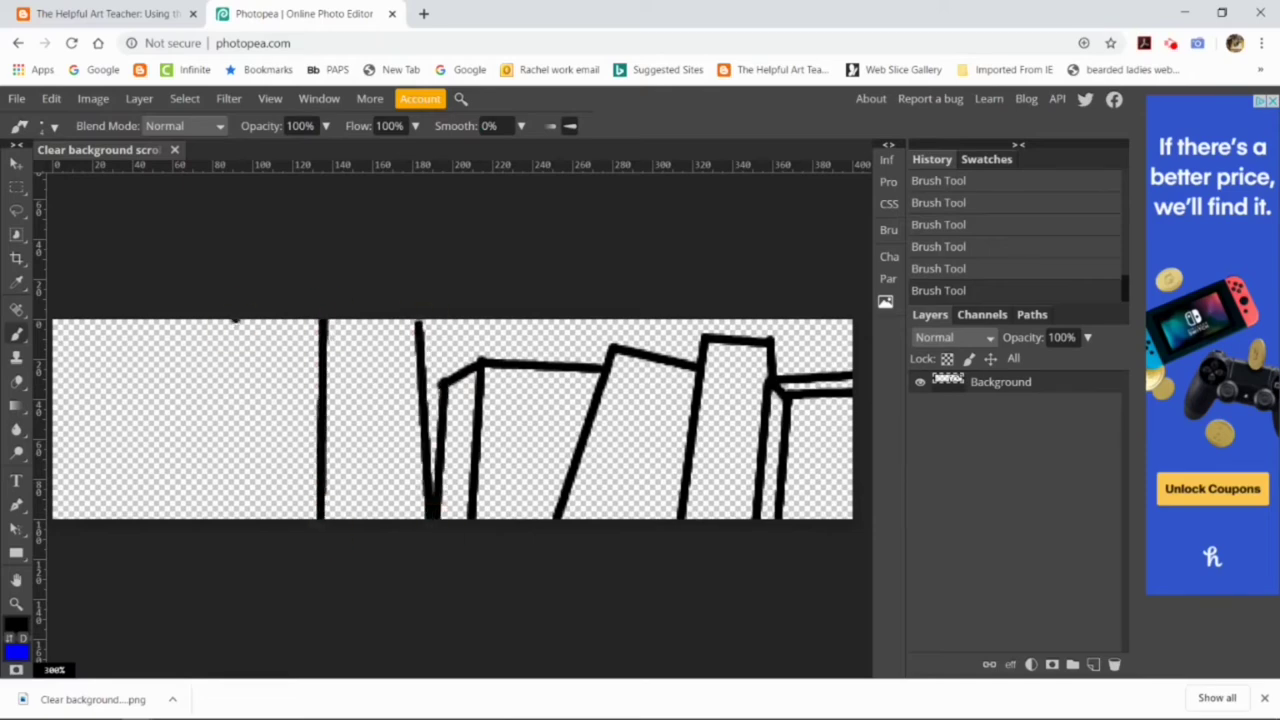
pyautogui.keyDown('shift'); pyautogui.click(318, 517); pyautogui.keyUp('shift')
pyautogui.keyDown('shift'); pyautogui.click(210, 517); pyautogui.keyUp('shift')
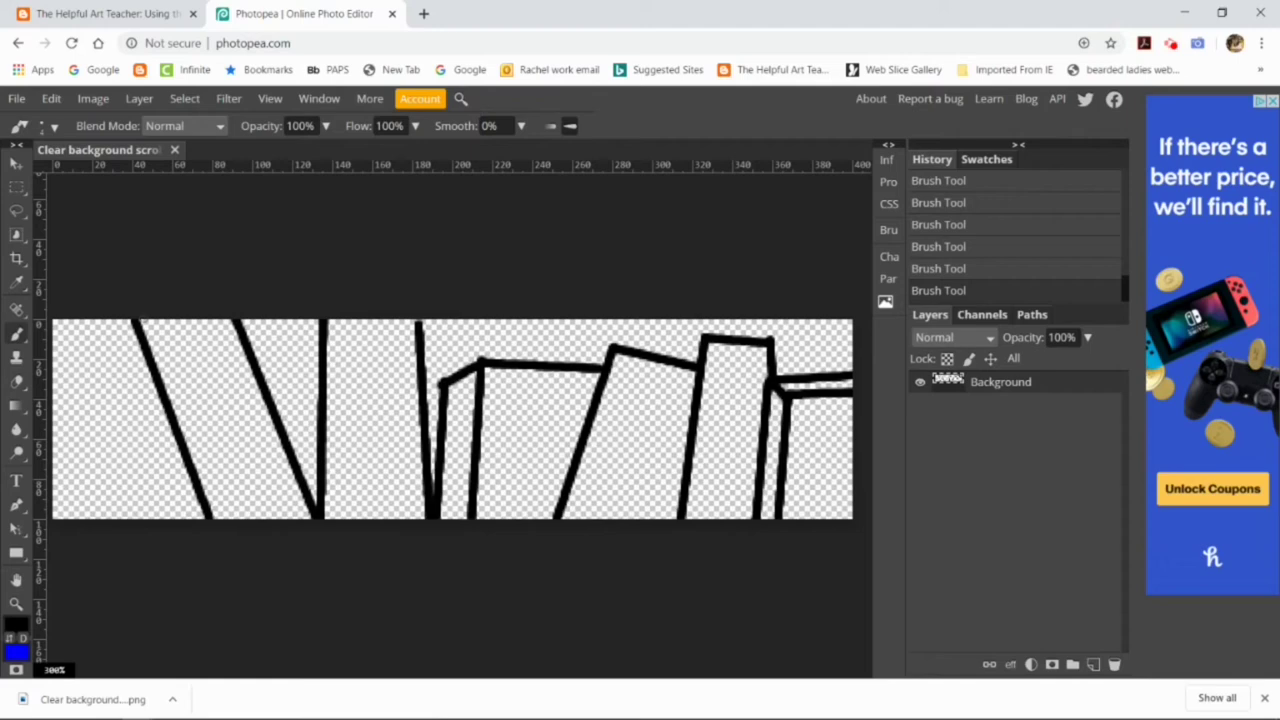
pyautogui.keyDown('shift'); pyautogui.click(102, 359); pyautogui.keyUp('shift')
pyautogui.keyDown('shift'); pyautogui.click(103, 360); pyautogui.keyUp('shift')
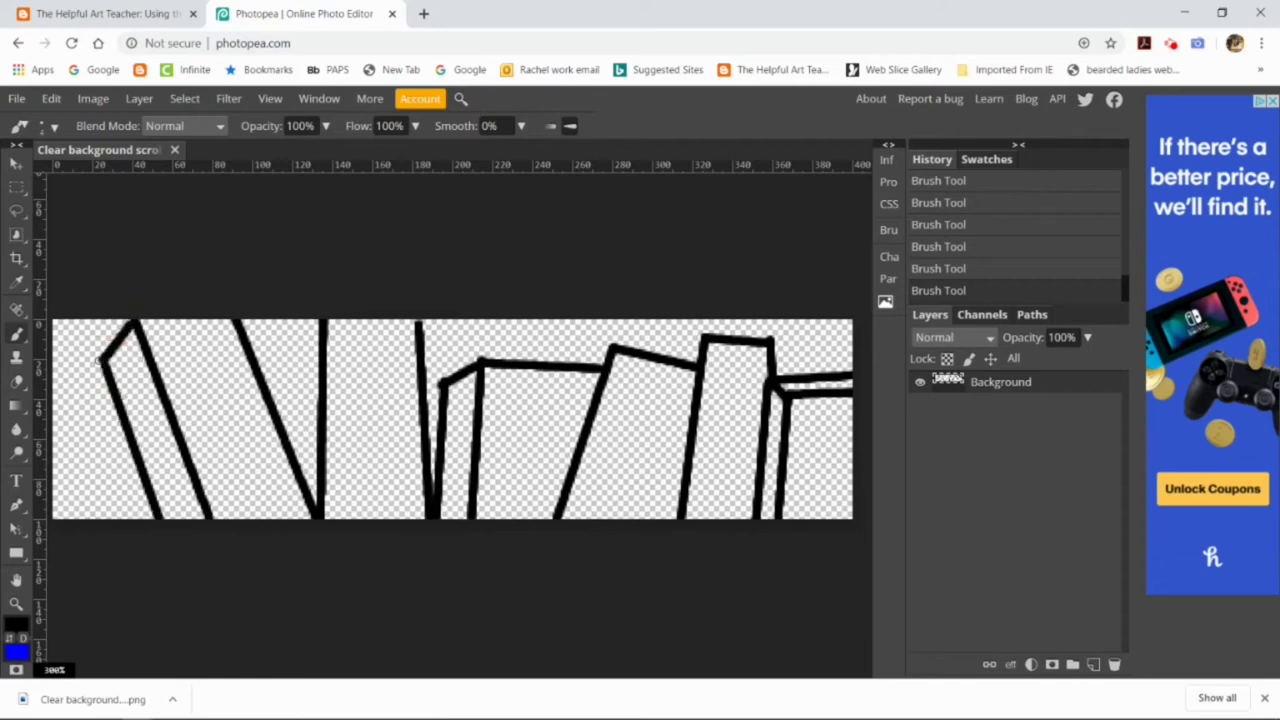
# Draw a partial building at the canvas's left edge, close the tall buildings' roofs and add a side wall to the upright one.
pyautogui.click(16, 604)
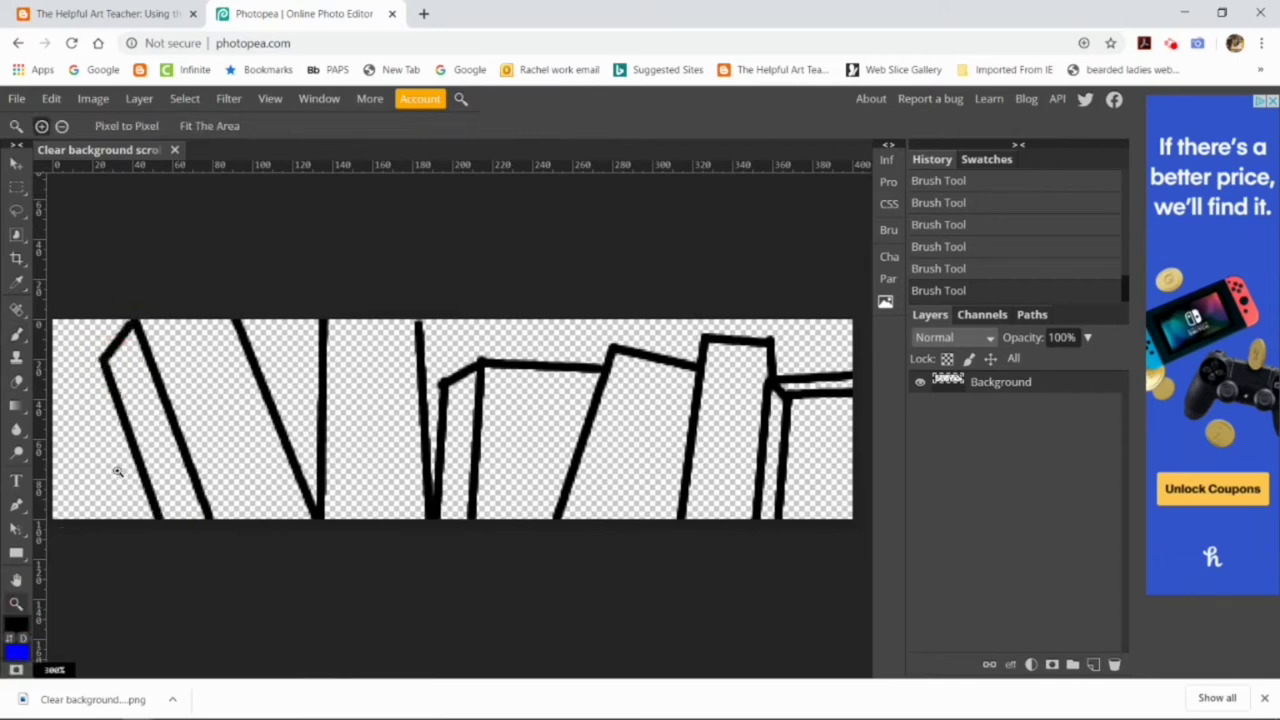
pyautogui.click(118, 471)
pyautogui.click(16, 334)
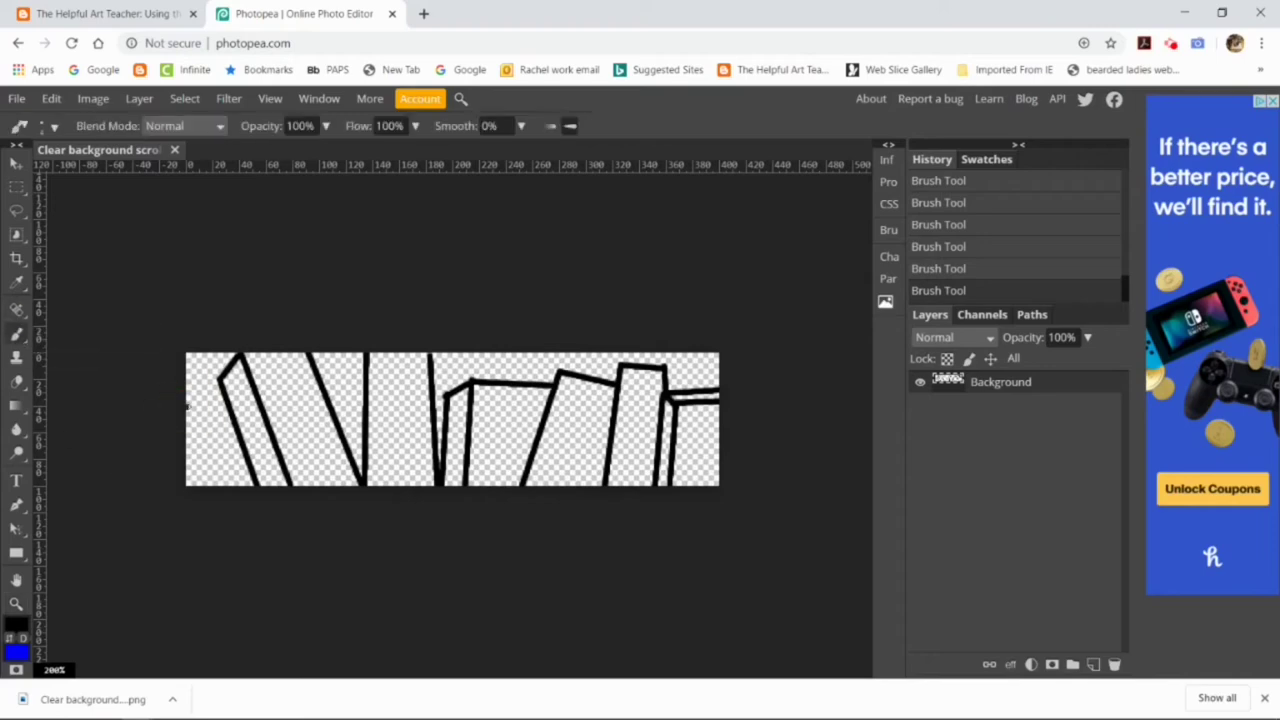
pyautogui.keyDown('shift'); pyautogui.click(239, 494); pyautogui.keyUp('shift')
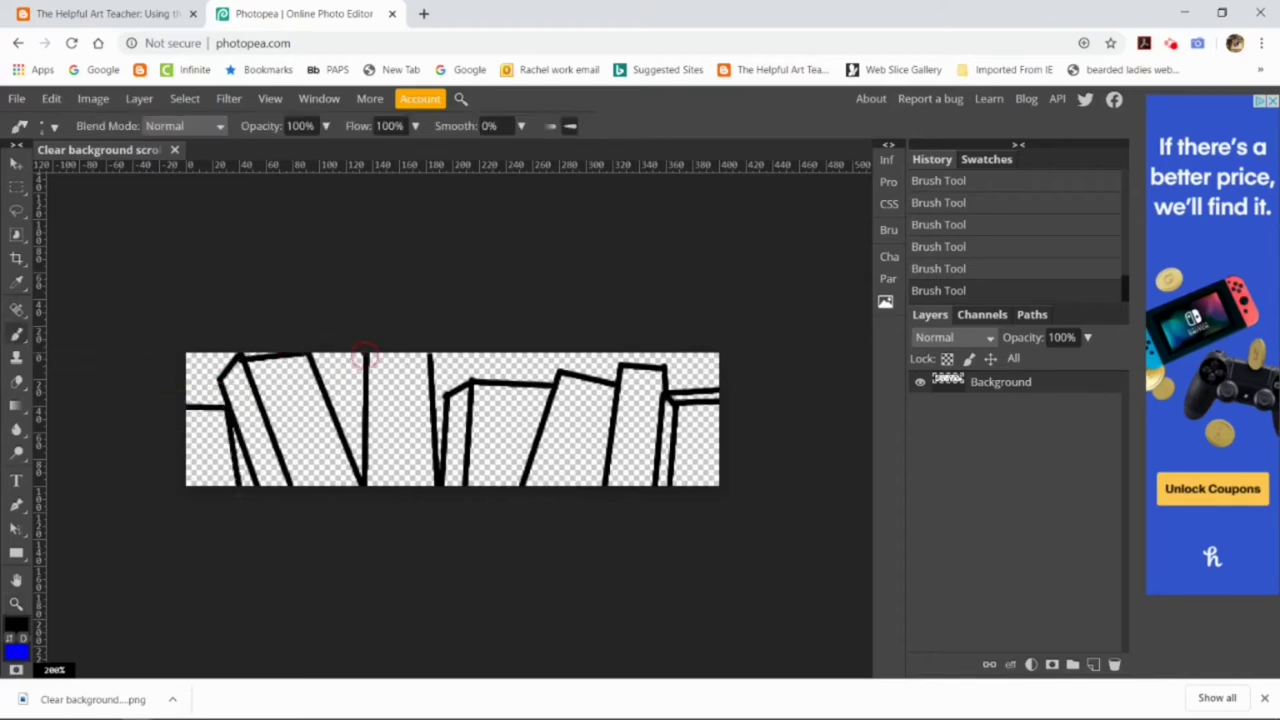
pyautogui.moveTo(343, 436); pyautogui.dragTo(340, 374)
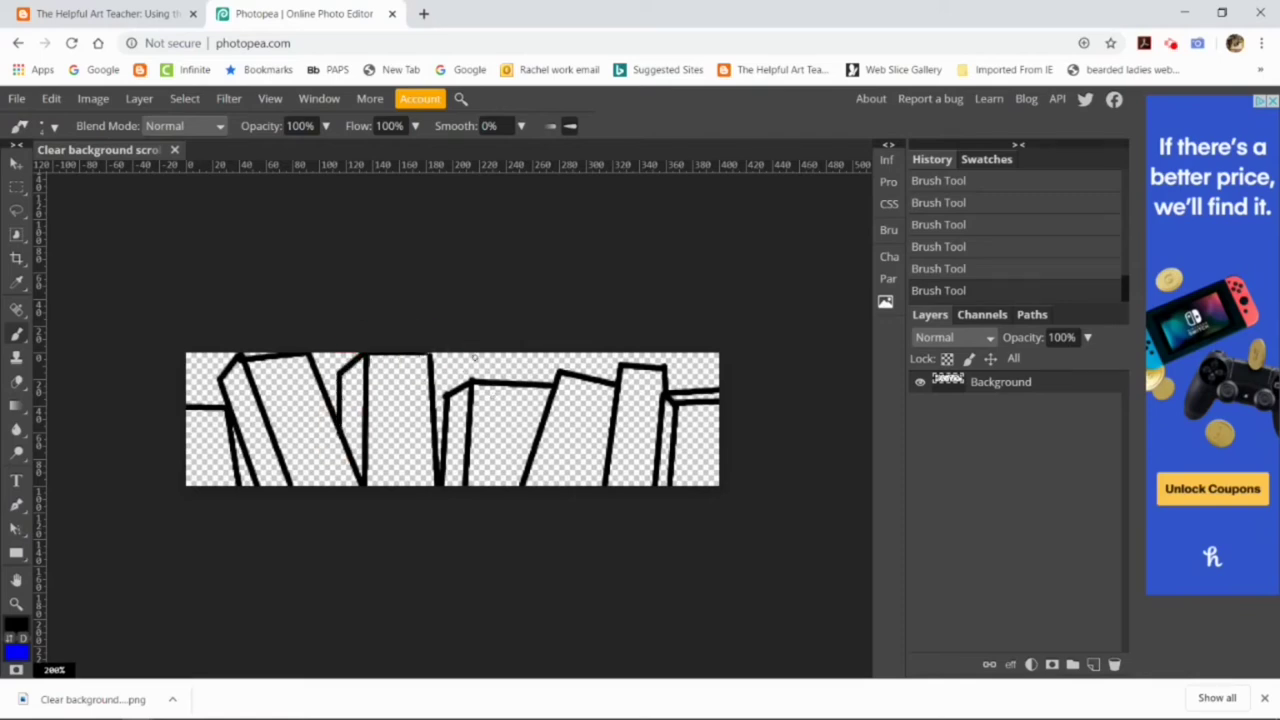
# Set the background color to a light sky blue, hex 67a2ea.
pyautogui.click(16, 652)
pyautogui.click(275, 260)
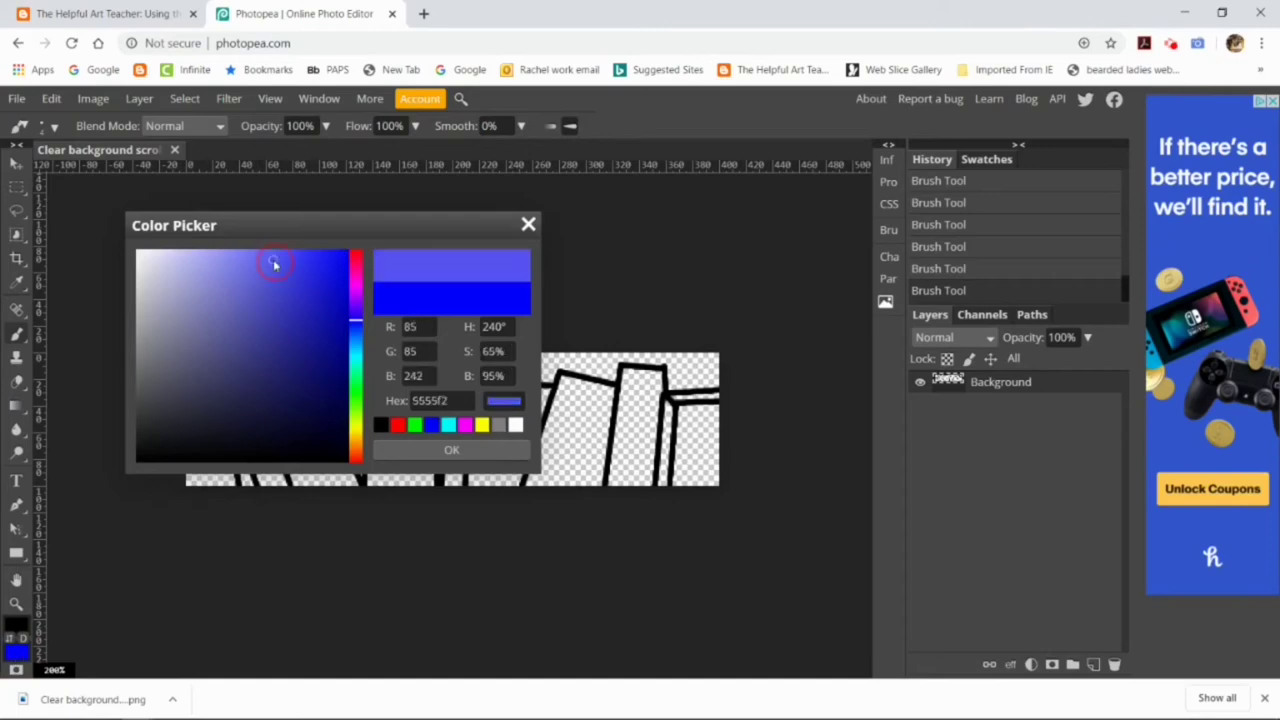
pyautogui.moveTo(275, 260); pyautogui.dragTo(200, 263)
pyautogui.click(198, 333)
pyautogui.click(432, 424)
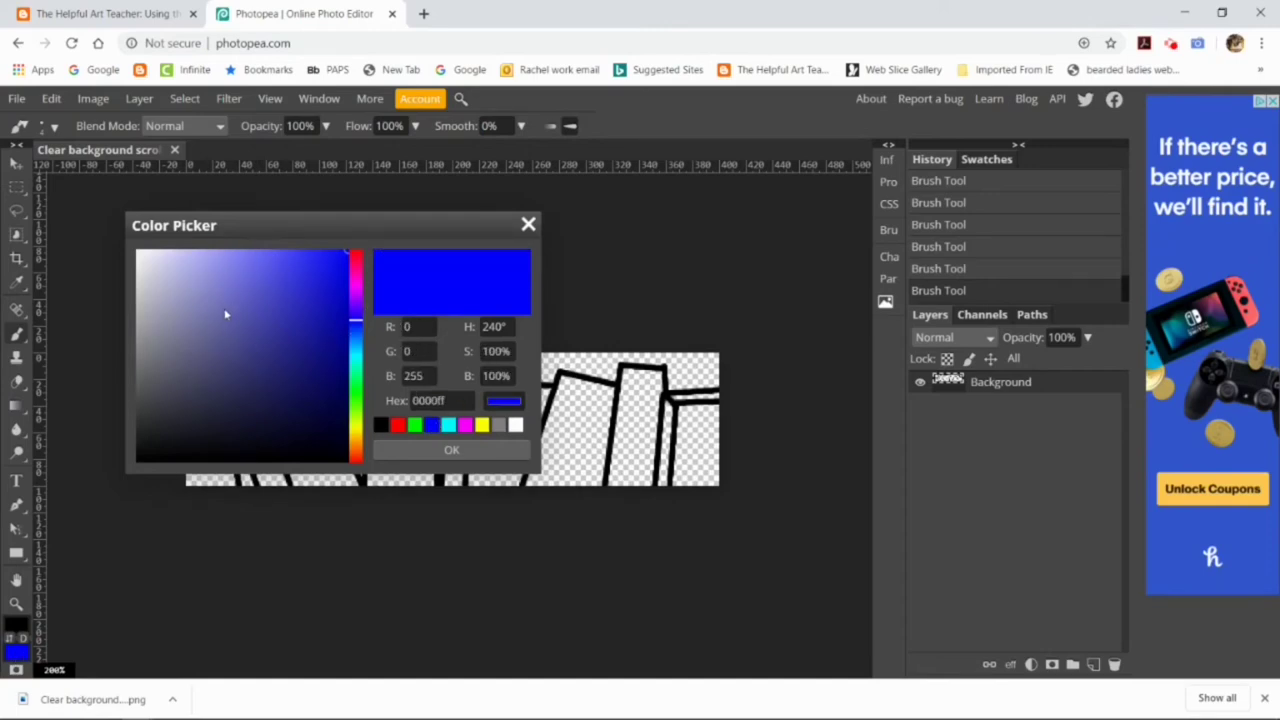
pyautogui.moveTo(226, 314); pyautogui.dragTo(226, 285)
pyautogui.click(1249, 541)
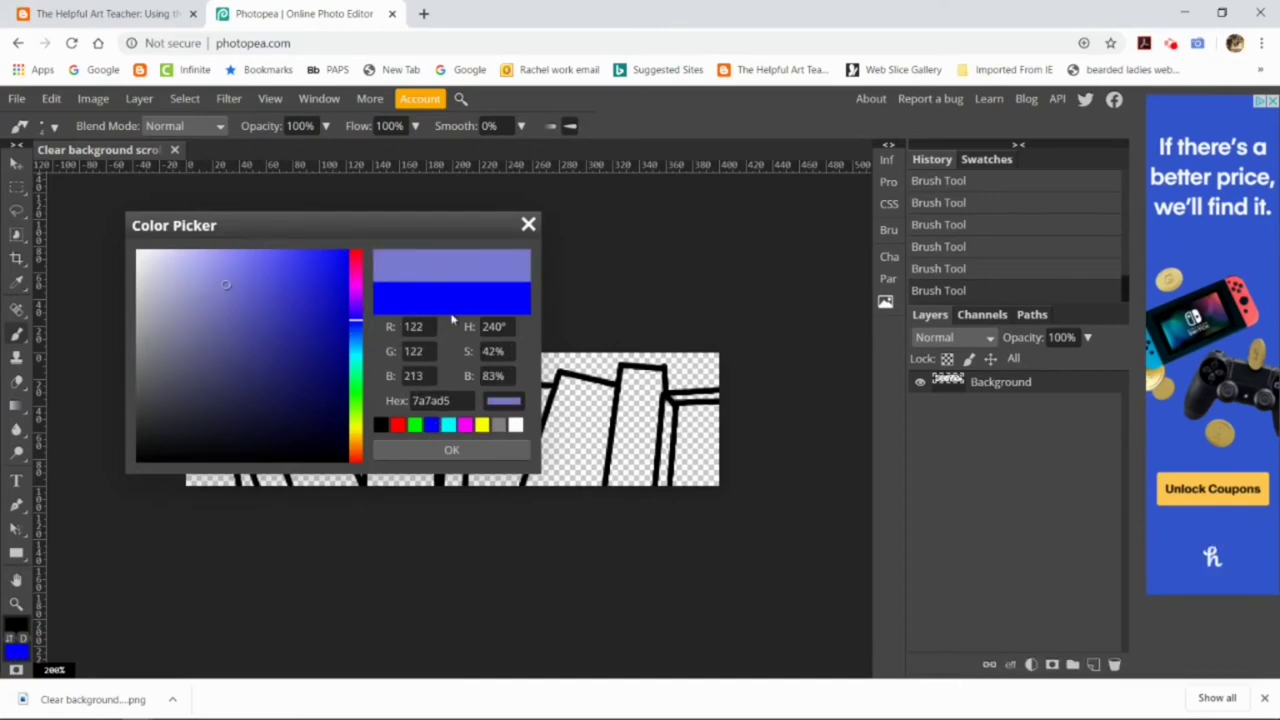
pyautogui.click(279, 268)
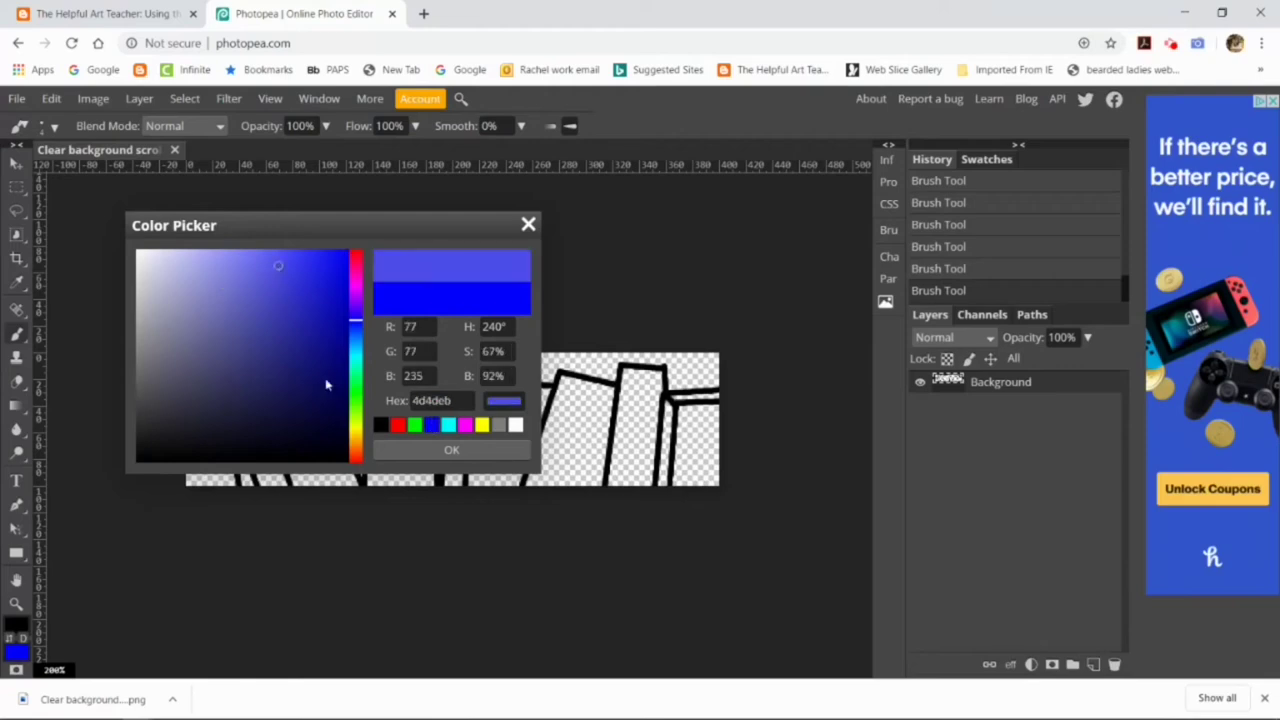
pyautogui.click(267, 318)
pyautogui.click(431, 425)
pyautogui.click(273, 305)
pyautogui.click(265, 273)
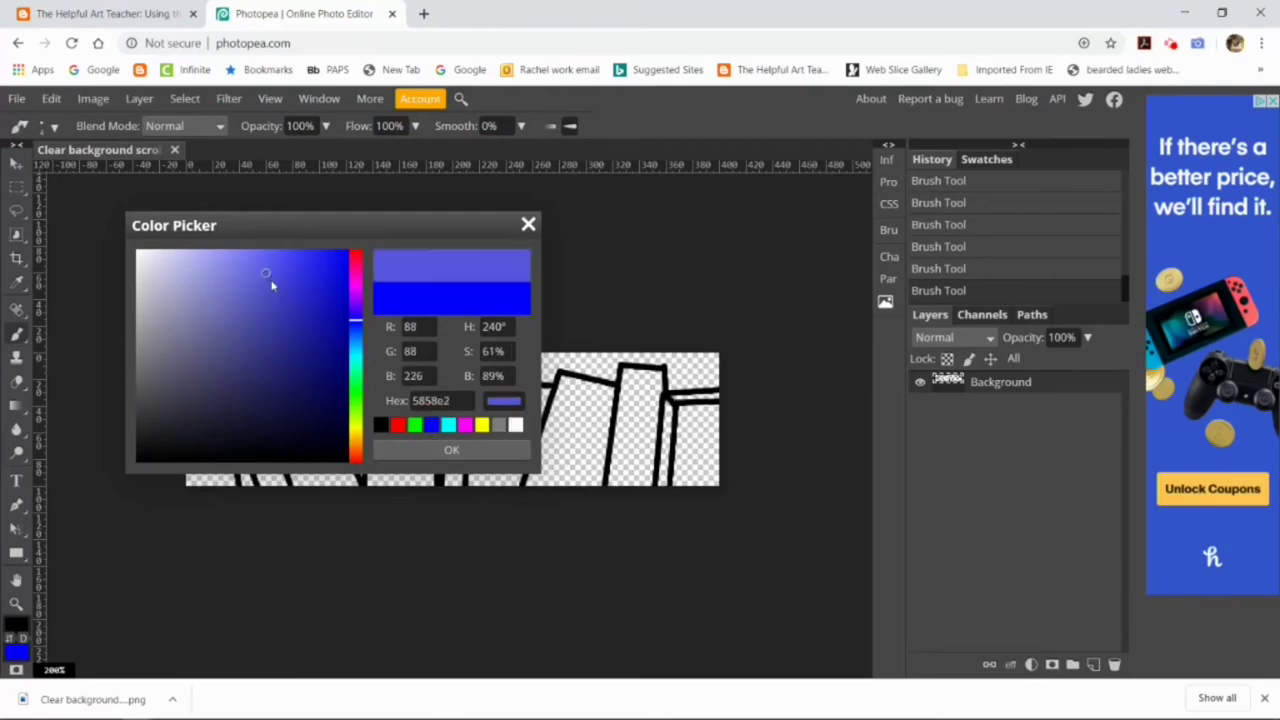
pyautogui.moveTo(271, 286)
pyautogui.mouseDown()
pyautogui.moveTo(224, 297)
pyautogui.moveTo(281, 286)
pyautogui.moveTo(234, 297)
pyautogui.moveTo(217, 323)
pyautogui.moveTo(289, 297)
pyautogui.moveTo(254, 266)
pyautogui.mouseUp()
pyautogui.click(449, 425)
pyautogui.click(304, 304)
pyautogui.click(356, 325)
pyautogui.click(283, 299)
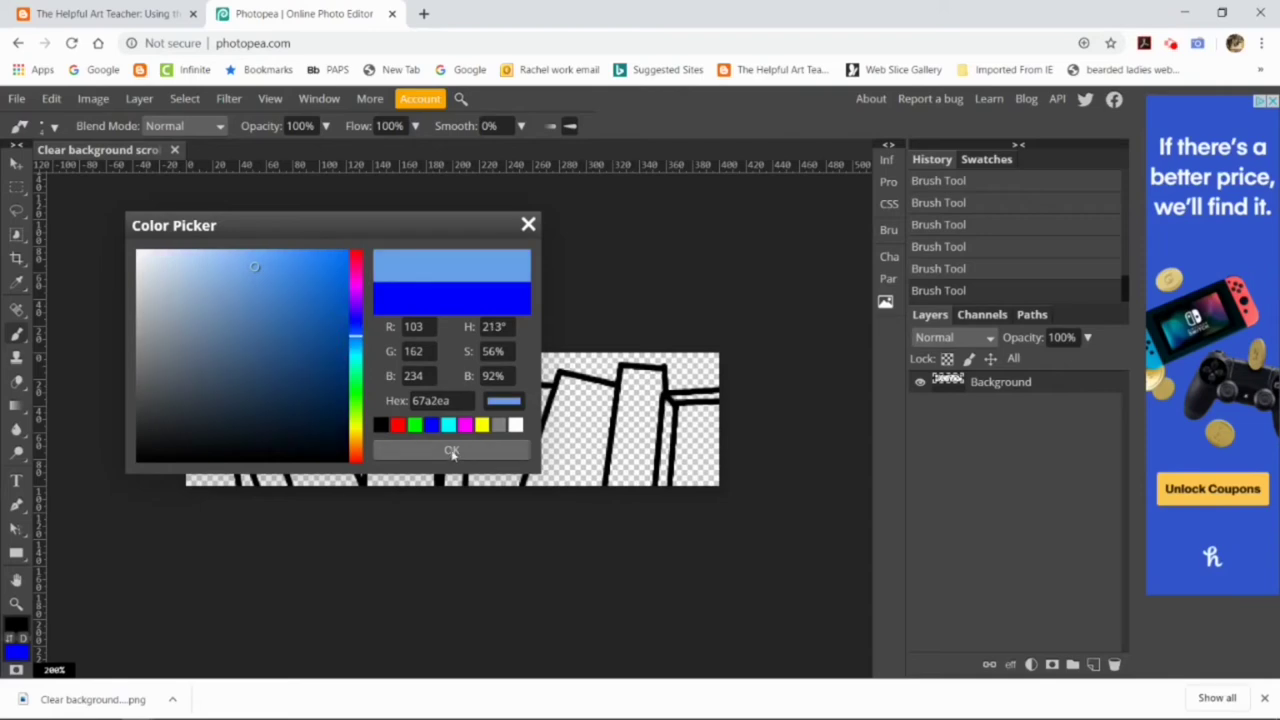
pyautogui.click(450, 450)
# Select all the sky areas above and between the buildings with the Magic Wand.
pyautogui.rightClick(20, 238)
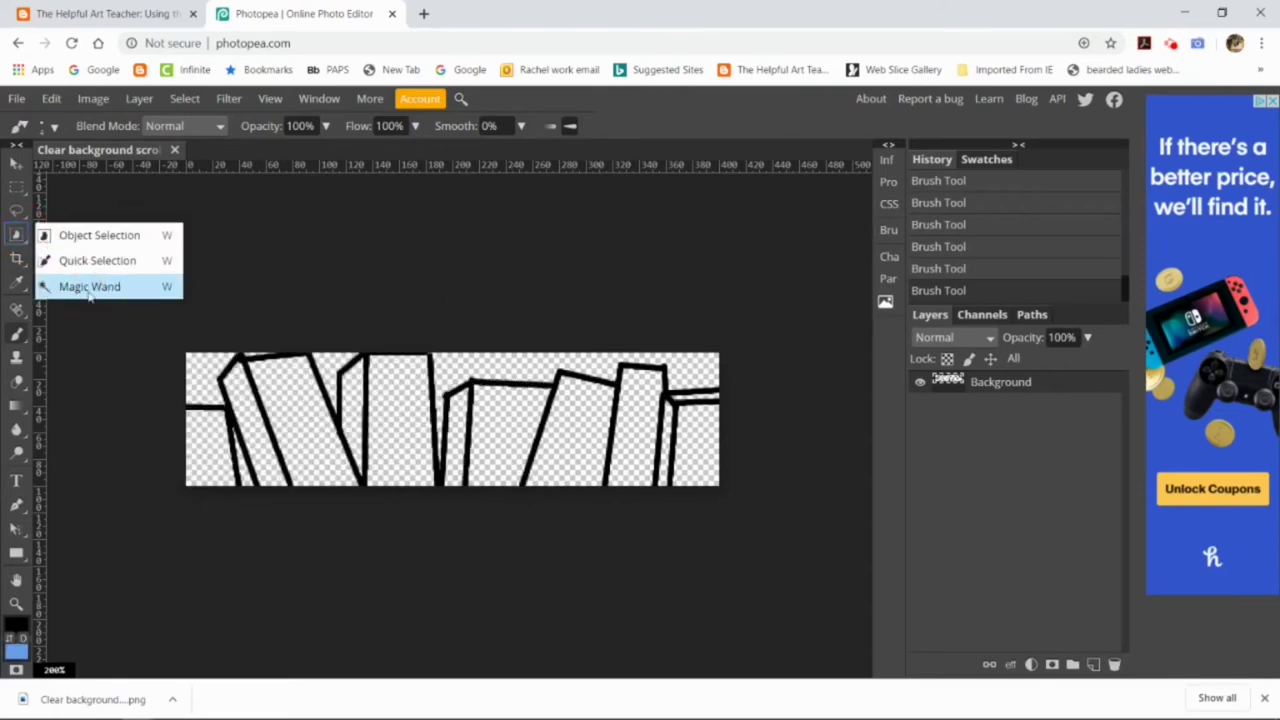
pyautogui.click(110, 286)
pyautogui.rightClick(16, 234)
pyautogui.click(103, 286)
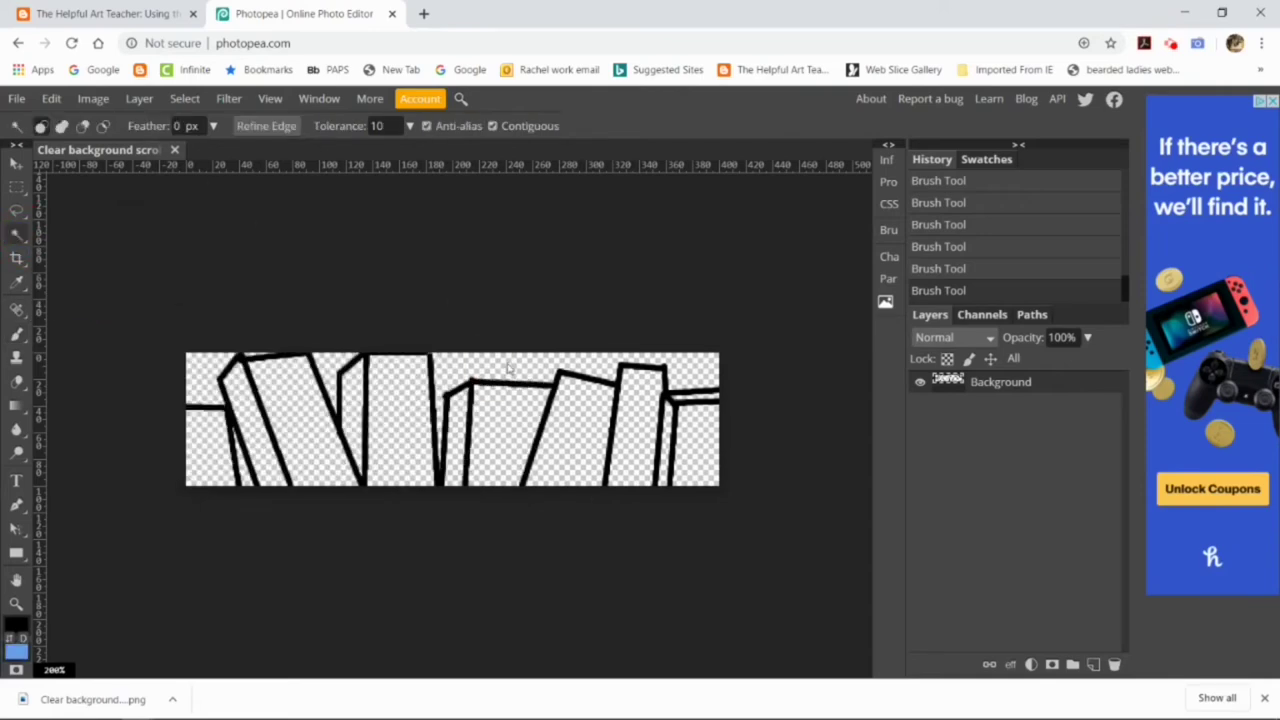
pyautogui.click(509, 366)
pyautogui.keyDown('shift'); pyautogui.click(336, 362); pyautogui.keyUp('shift')
pyautogui.keyDown('shift'); pyautogui.click(216, 382); pyautogui.keyUp('shift')
pyautogui.keyDown('shift'); pyautogui.click(244, 460); pyautogui.keyUp('shift')
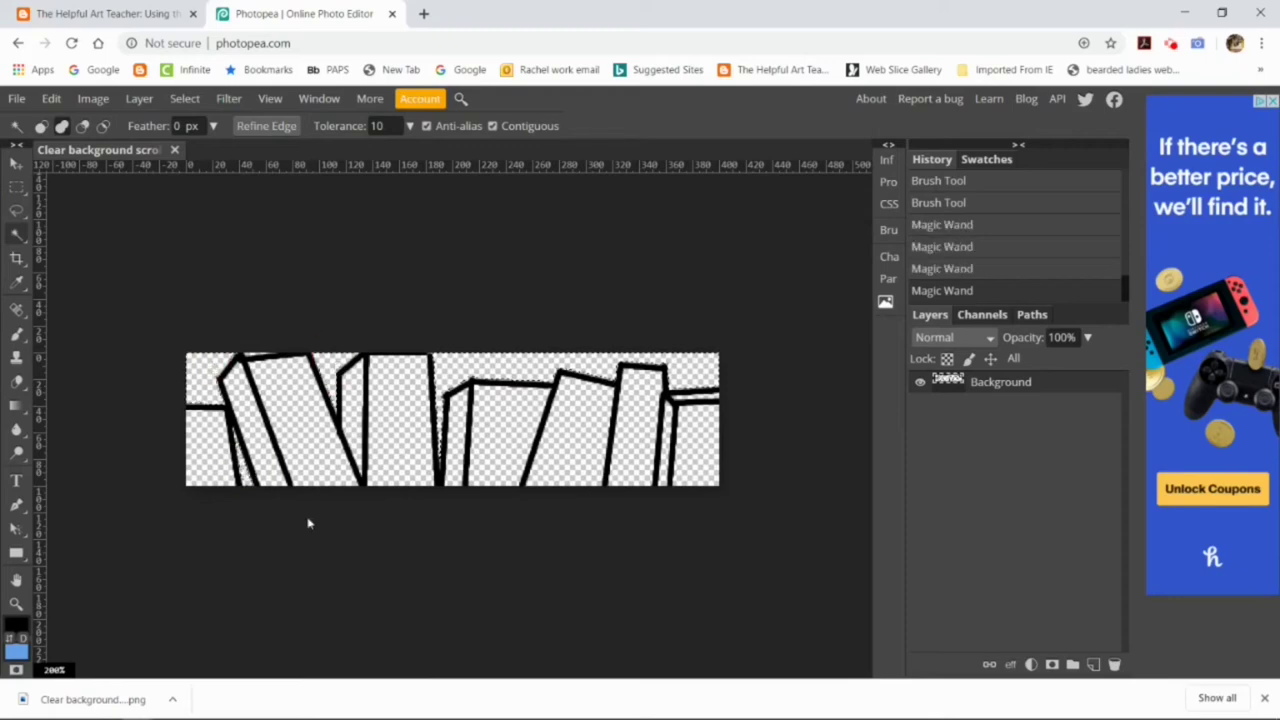
# Try to fill the selected sky areas with the foreground color.
pyautogui.click(51, 98)
pyautogui.click(67, 371)
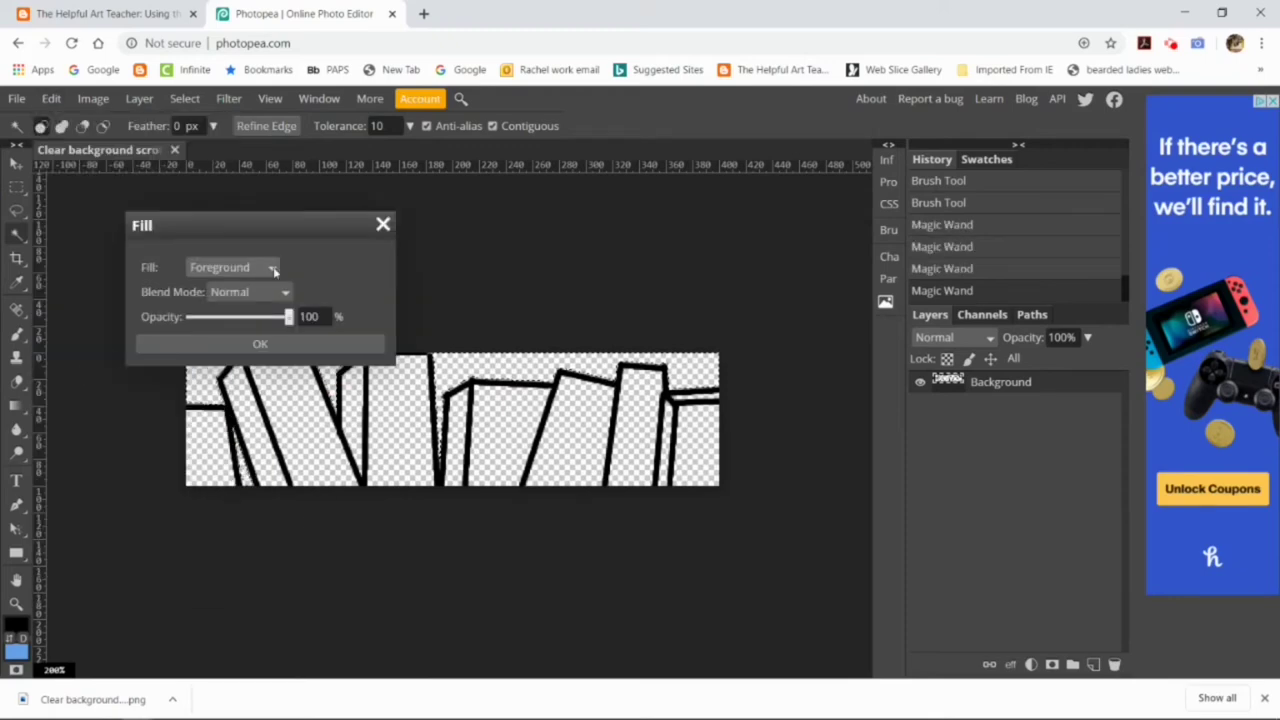
pyautogui.click(266, 345)
pyautogui.hotkey('ctrl', 'z')
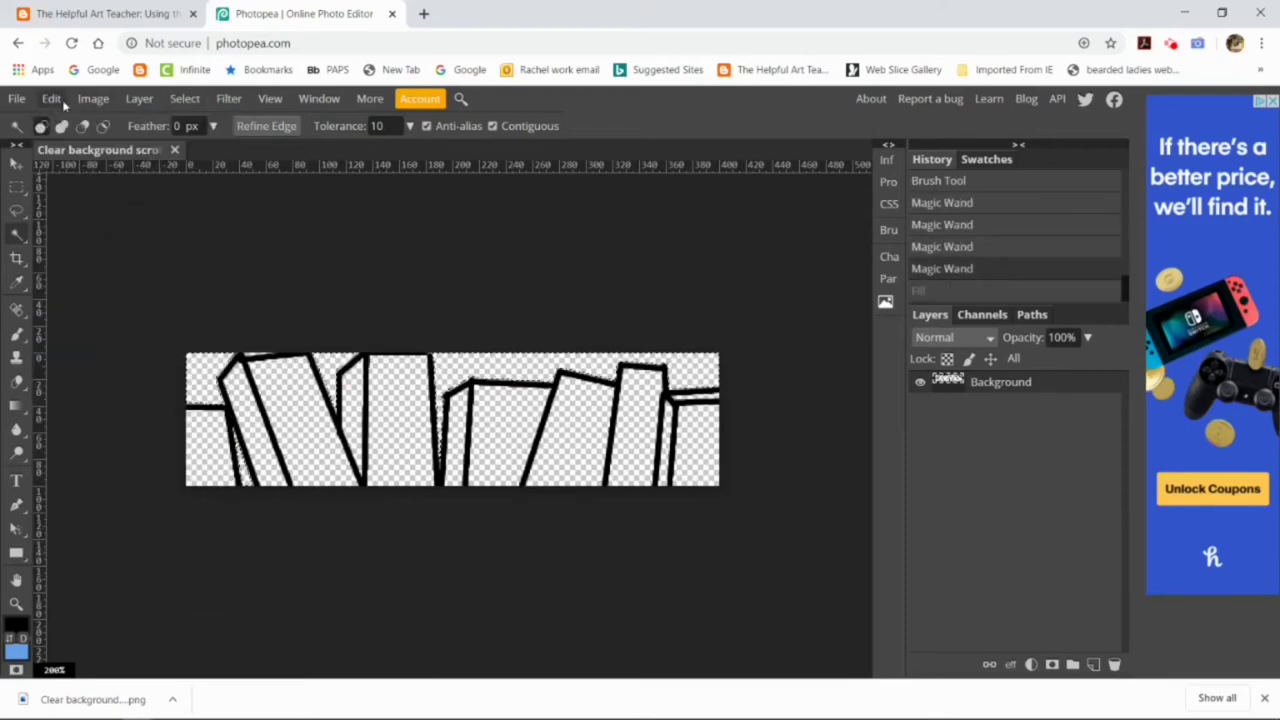
# Fill the selected sky areas with the background color and deselect them.
pyautogui.click(51, 98)
pyautogui.click(67, 371)
pyautogui.click(255, 268)
pyautogui.click(221, 300)
pyautogui.click(280, 345)
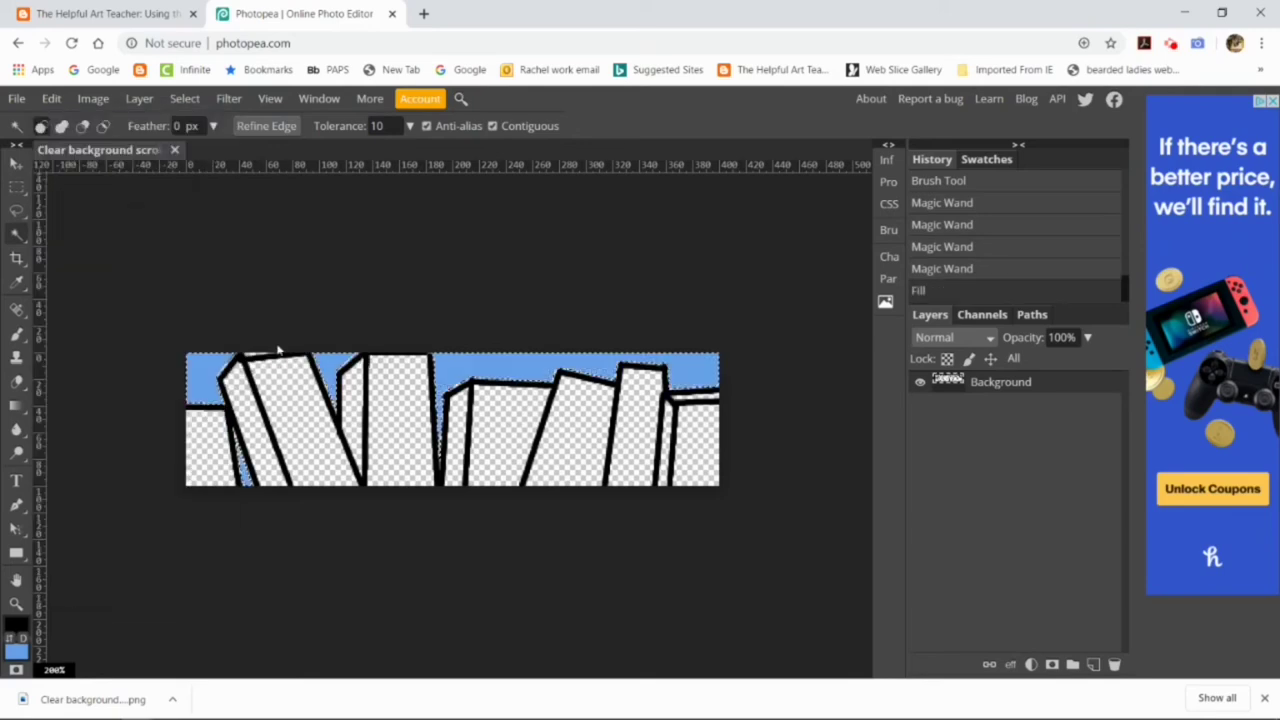
pyautogui.click(186, 98)
pyautogui.click(205, 143)
# Select the front faces of all the buildings together with the Magic Wand.
pyautogui.click(210, 438)
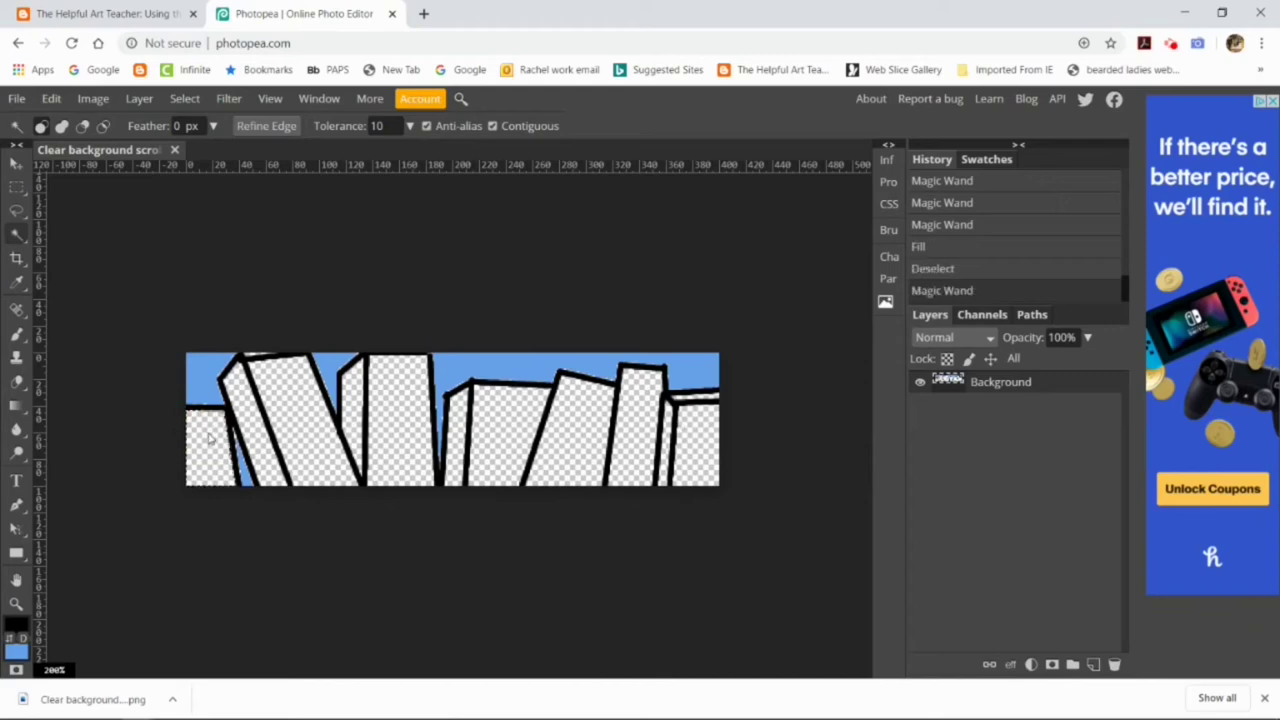
pyautogui.keyDown('shift'); pyautogui.click(305, 428); pyautogui.keyUp('shift')
pyautogui.keyDown('shift'); pyautogui.click(394, 428); pyautogui.keyUp('shift')
pyautogui.keyDown('shift'); pyautogui.click(508, 440); pyautogui.keyUp('shift')
pyautogui.keyDown('shift'); pyautogui.click(568, 450); pyautogui.keyUp('shift')
pyautogui.keyDown('shift'); pyautogui.click(645, 458); pyautogui.keyUp('shift')
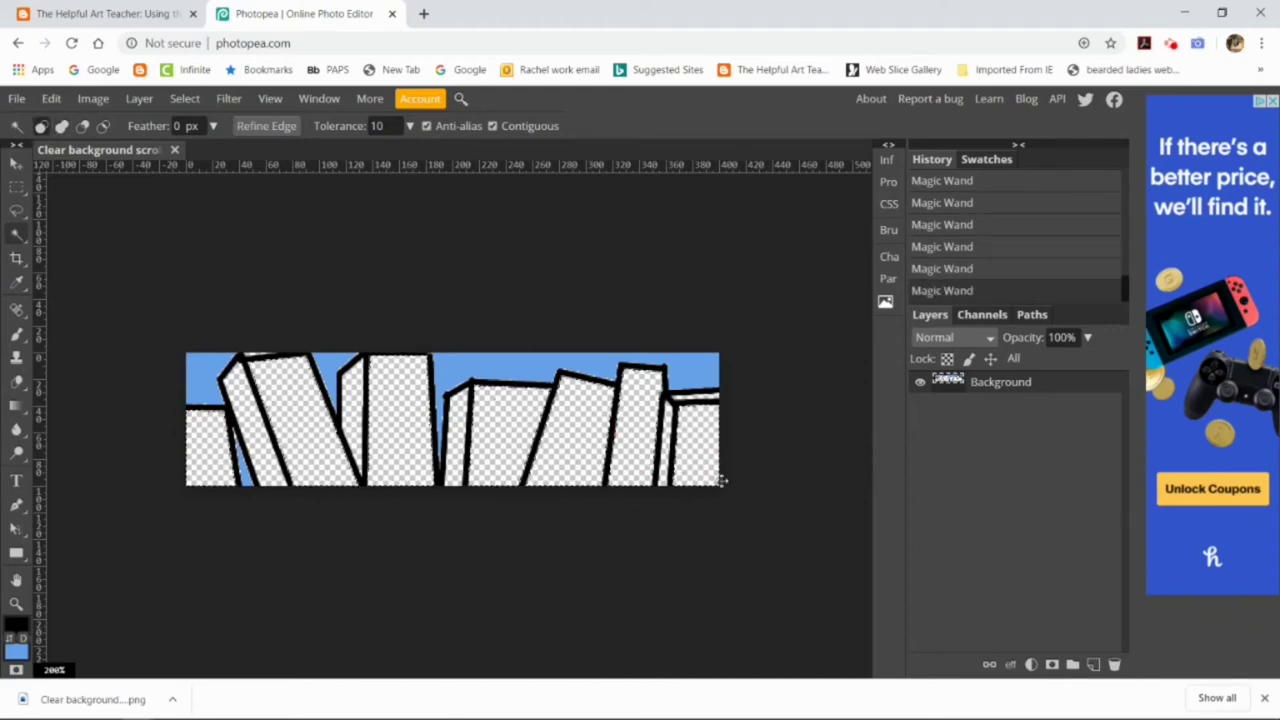
# Set the foreground color to a burnt orange, hex c34a0d.
pyautogui.click(16, 623)
pyautogui.click(356, 258)
pyautogui.click(315, 269)
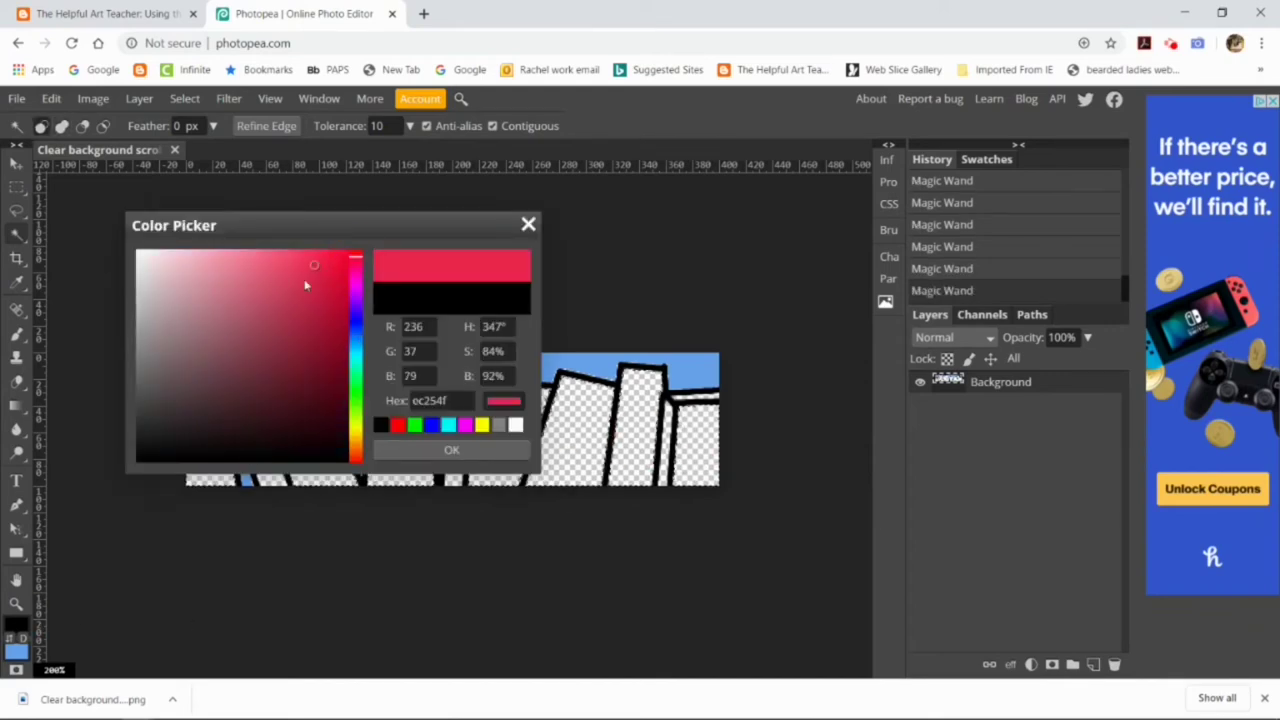
pyautogui.click(327, 302)
pyautogui.click(338, 252)
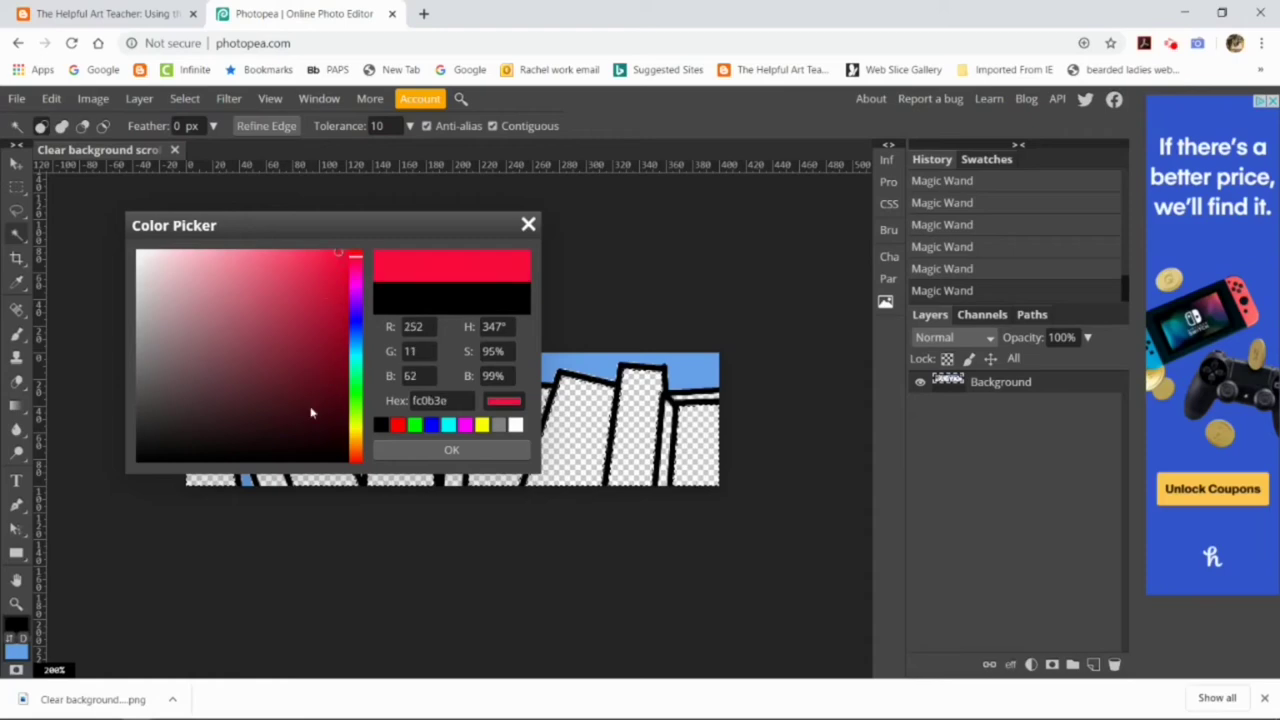
pyautogui.click(356, 455)
pyautogui.click(335, 294)
pyautogui.click(451, 449)
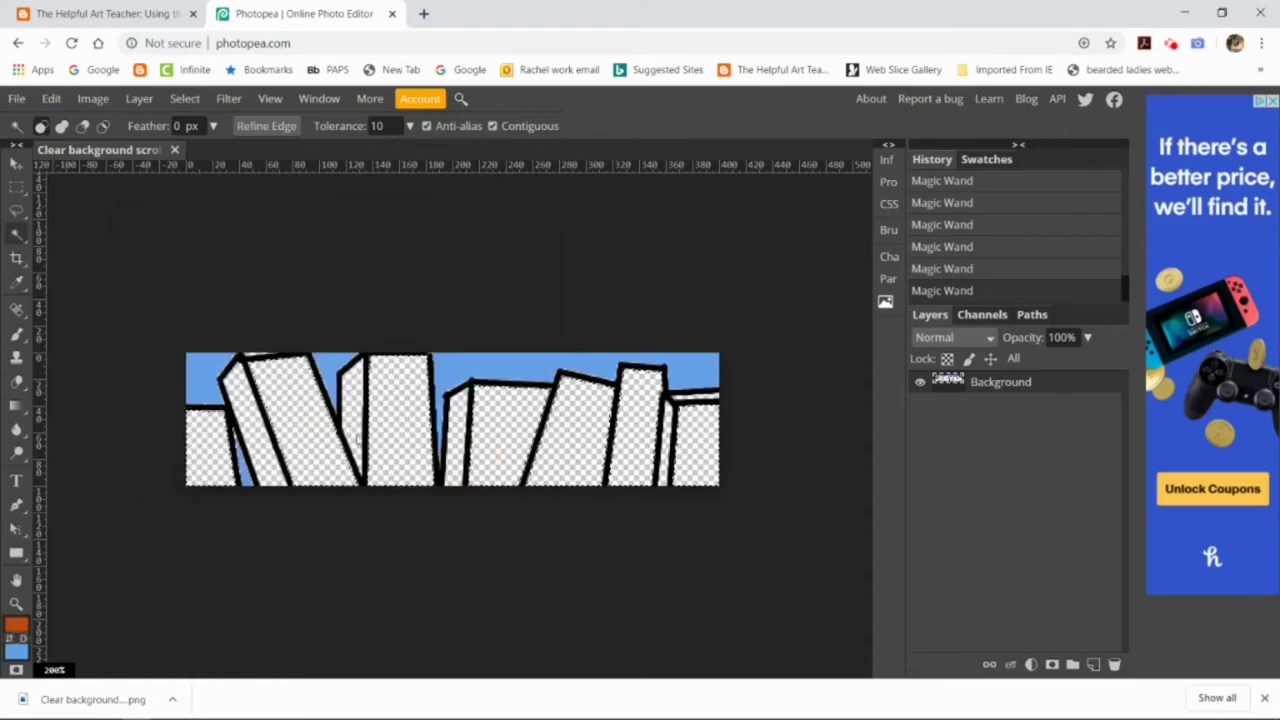
# Fill the selected building fronts with the foreground color and clear the selection.
pyautogui.click(51, 98)
pyautogui.click(63, 369)
pyautogui.click(230, 267)
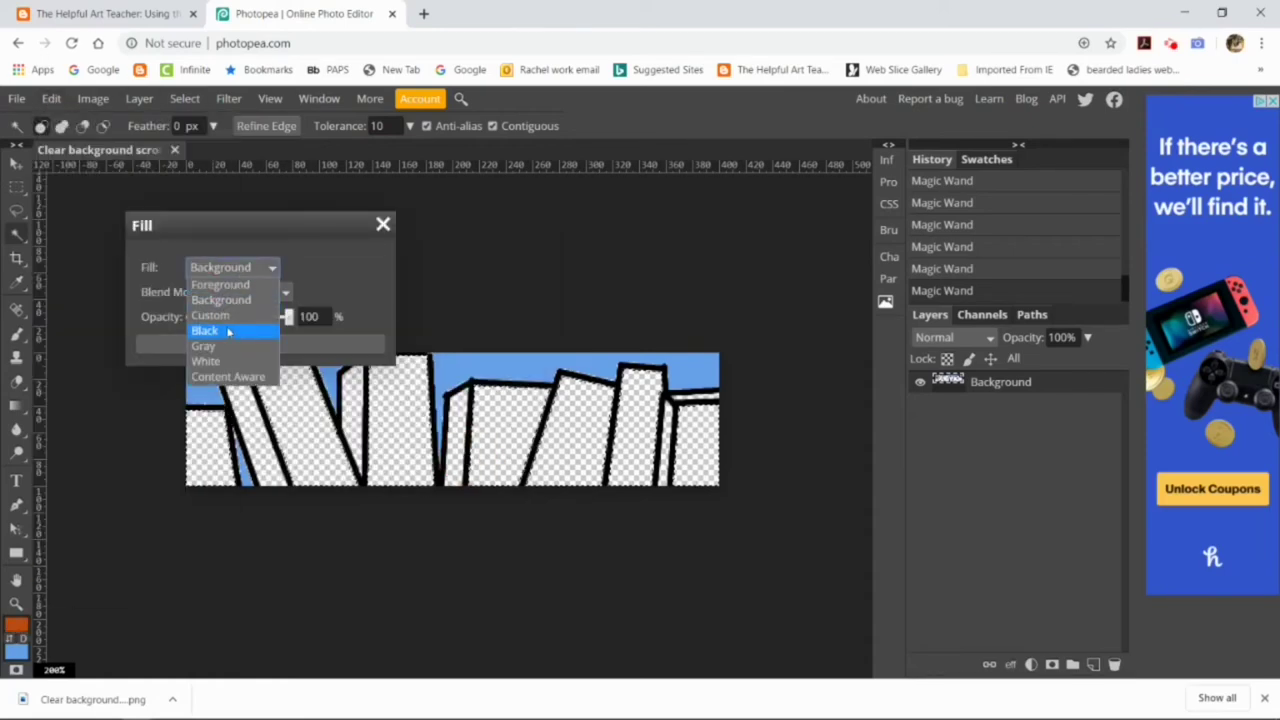
pyautogui.click(225, 283)
pyautogui.click(308, 345)
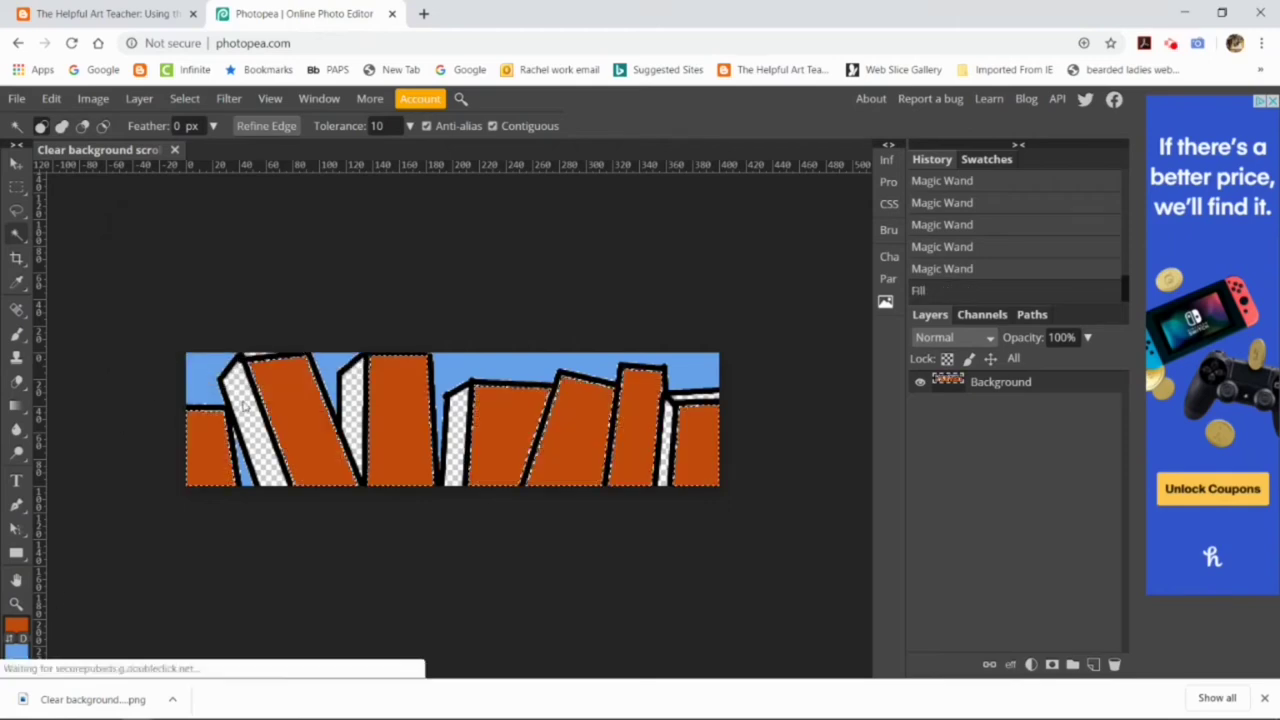
pyautogui.click(246, 407)
pyautogui.hotkey('ctrl', 'd')
pyautogui.click(185, 99)
pyautogui.click(140, 297)
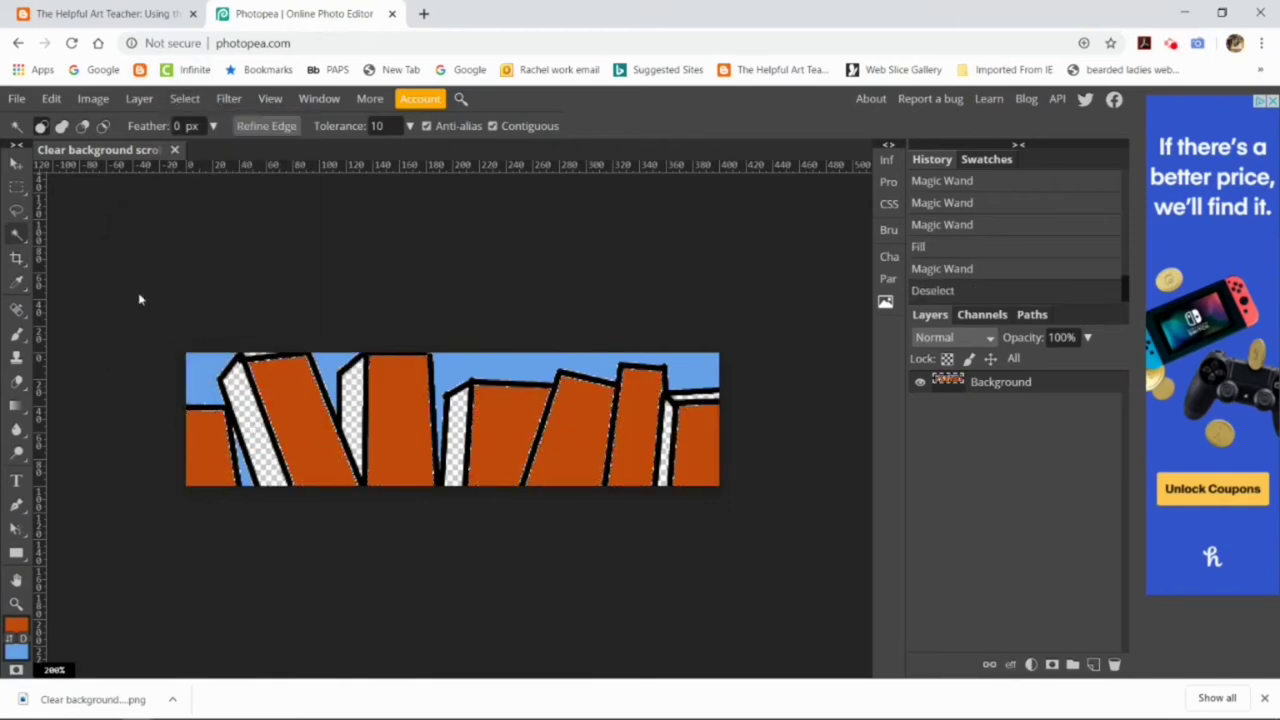
# Select the unfilled side walls of the buildings together with the Magic Wand.
pyautogui.click(249, 420)
pyautogui.click(246, 416)
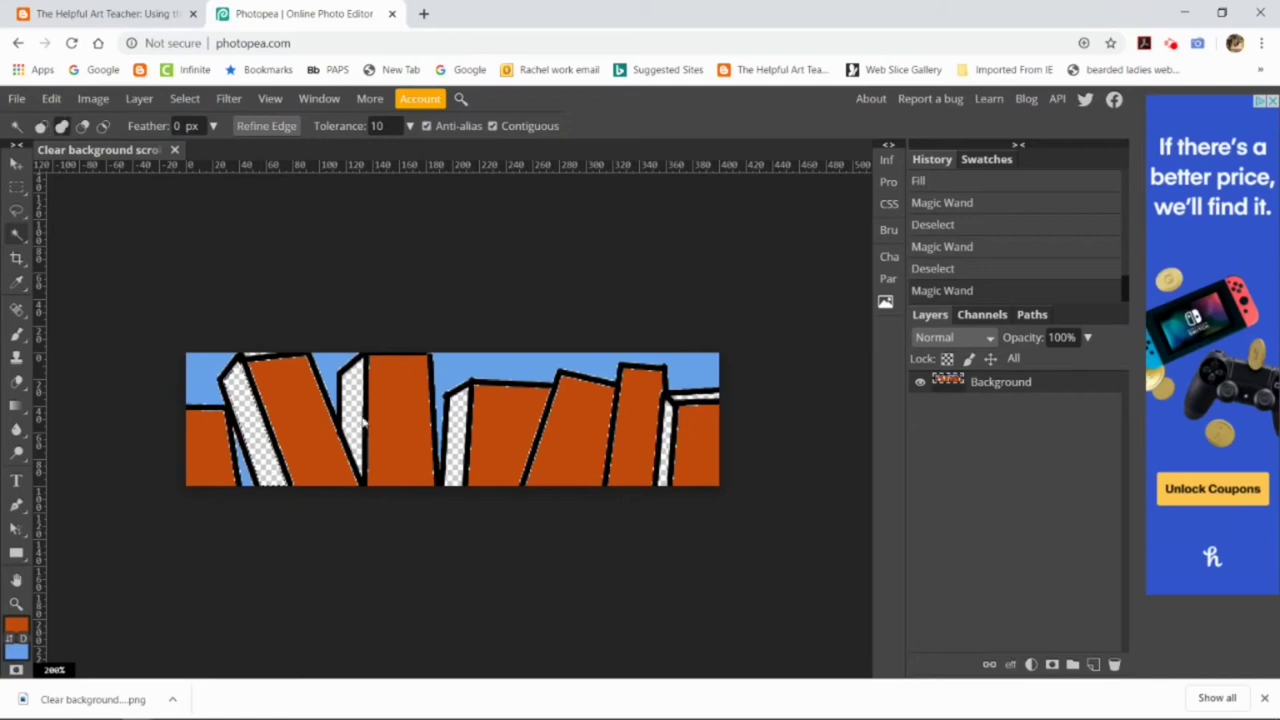
pyautogui.keyDown('shift'); pyautogui.click(356, 414); pyautogui.keyUp('shift')
pyautogui.keyDown('shift'); pyautogui.click(463, 427); pyautogui.keyUp('shift')
pyautogui.keyDown('shift'); pyautogui.click(666, 419); pyautogui.keyUp('shift')
# Set the foreground color to a darker orange, hex 9f3805, and fill the selected building side walls with it.
pyautogui.click(16, 625)
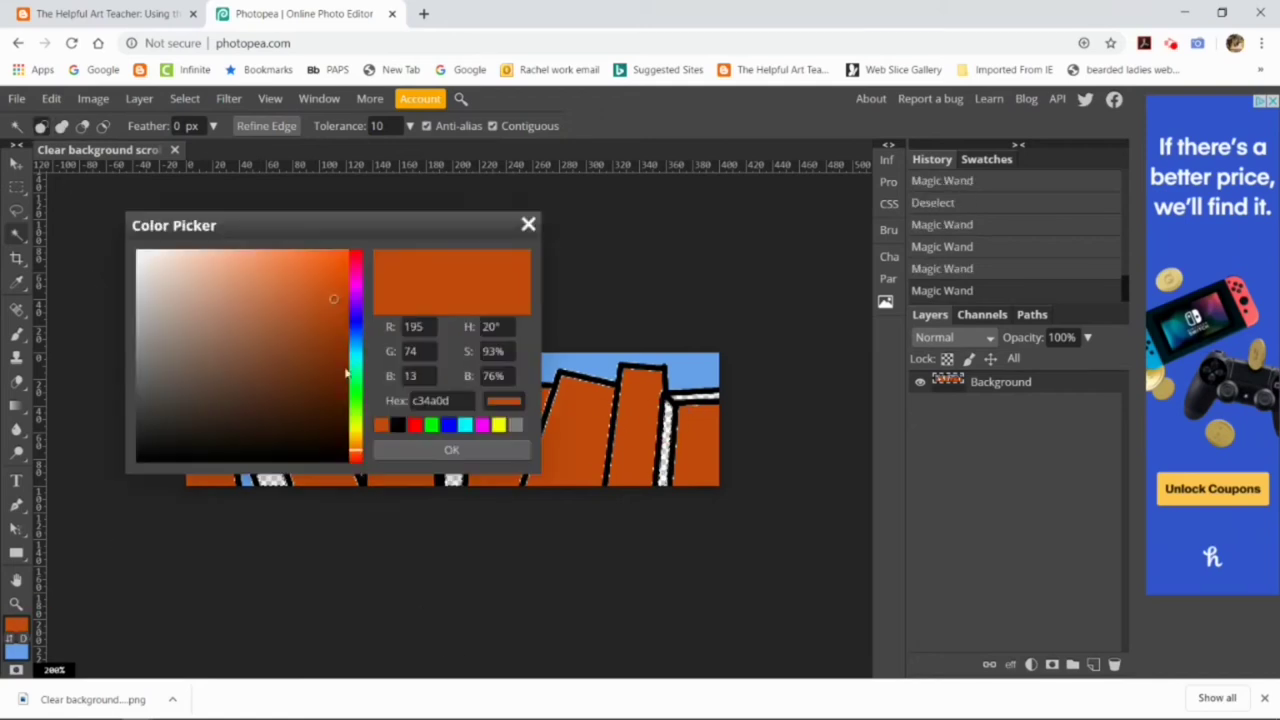
pyautogui.click(341, 328)
pyautogui.click(407, 451)
pyautogui.click(51, 98)
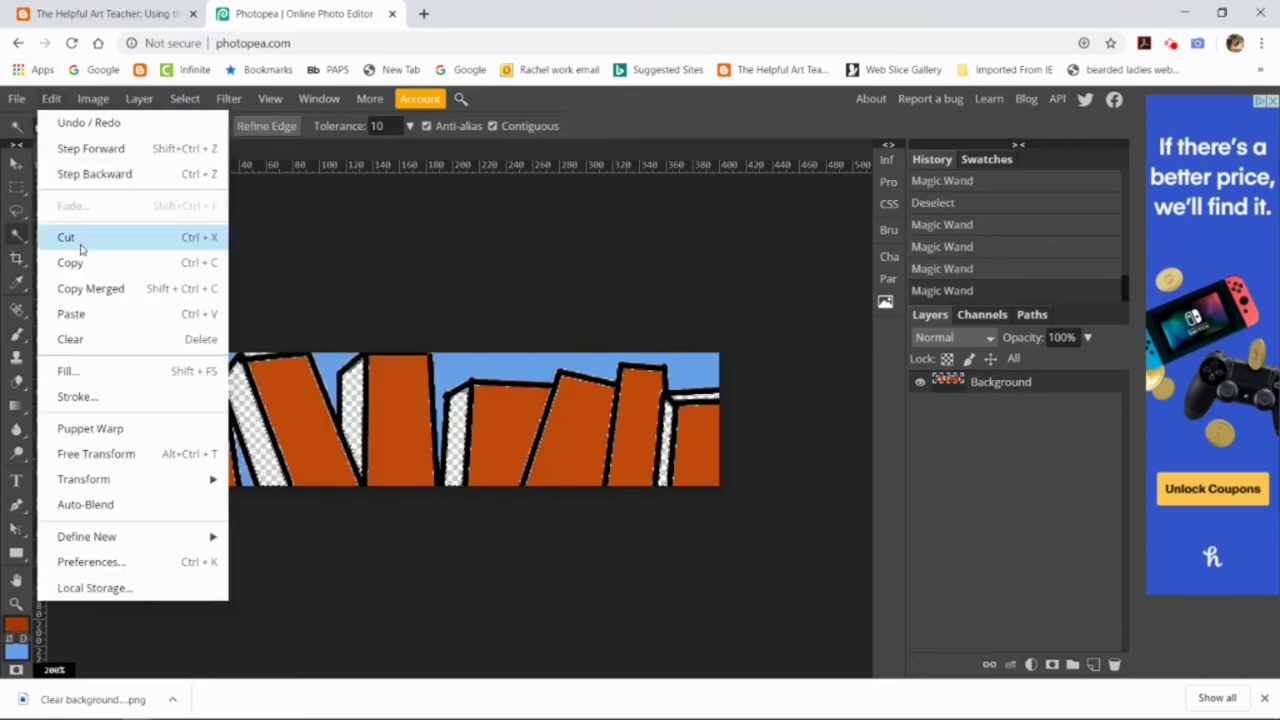
pyautogui.click(80, 368)
pyautogui.click(260, 344)
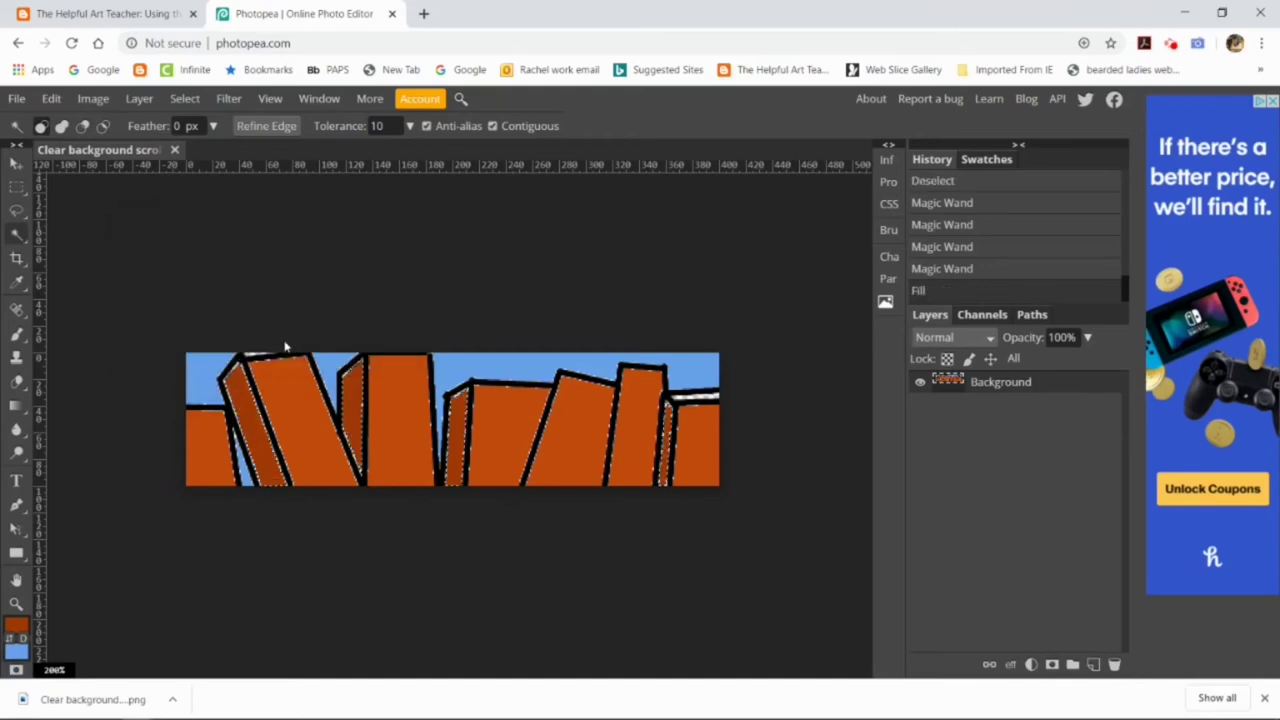
# Select the thin roof strip of the rightmost building, fill it with a lighter orange foreground color, and clear the selection.
pyautogui.click(699, 400)
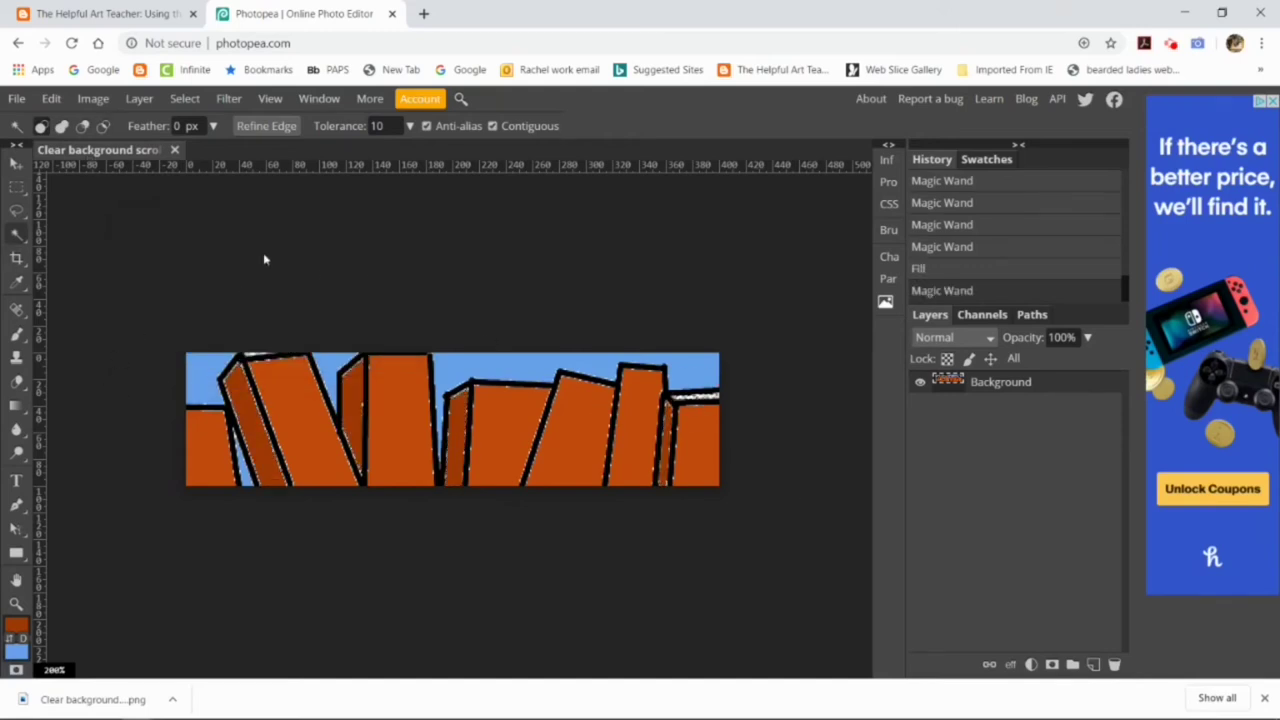
pyautogui.click(51, 98)
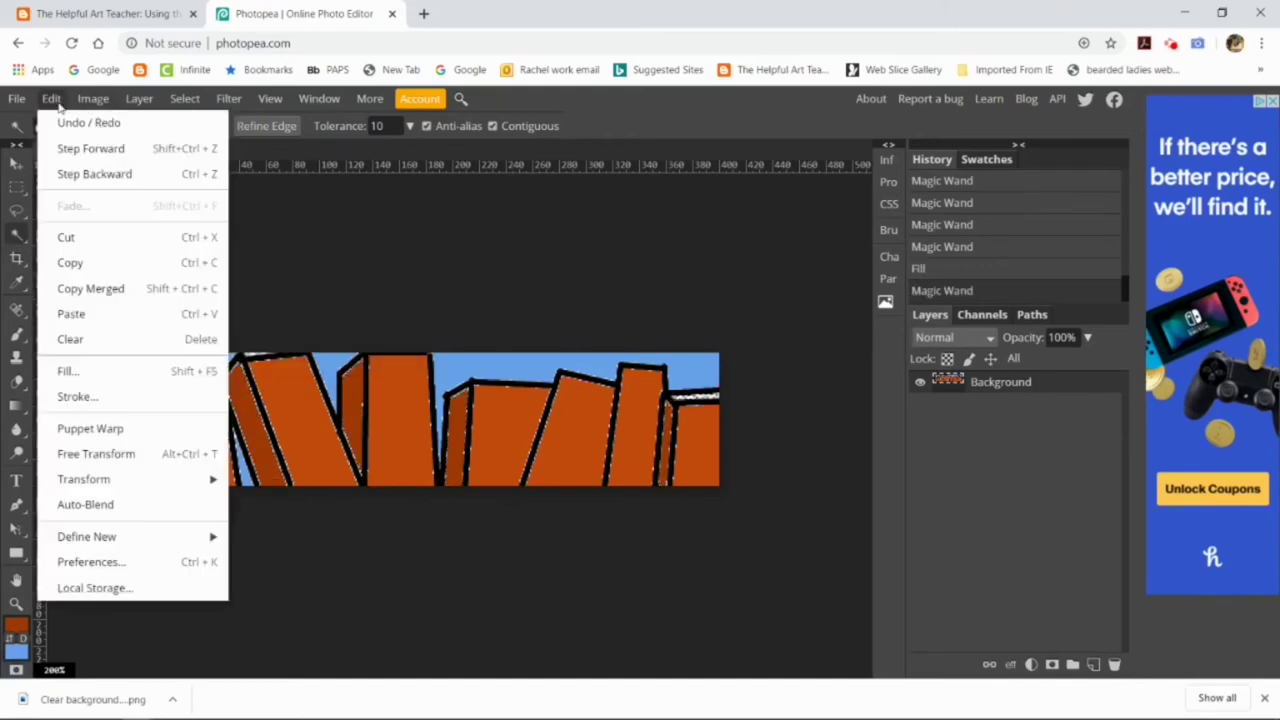
pyautogui.click(87, 372)
pyautogui.click(15, 625)
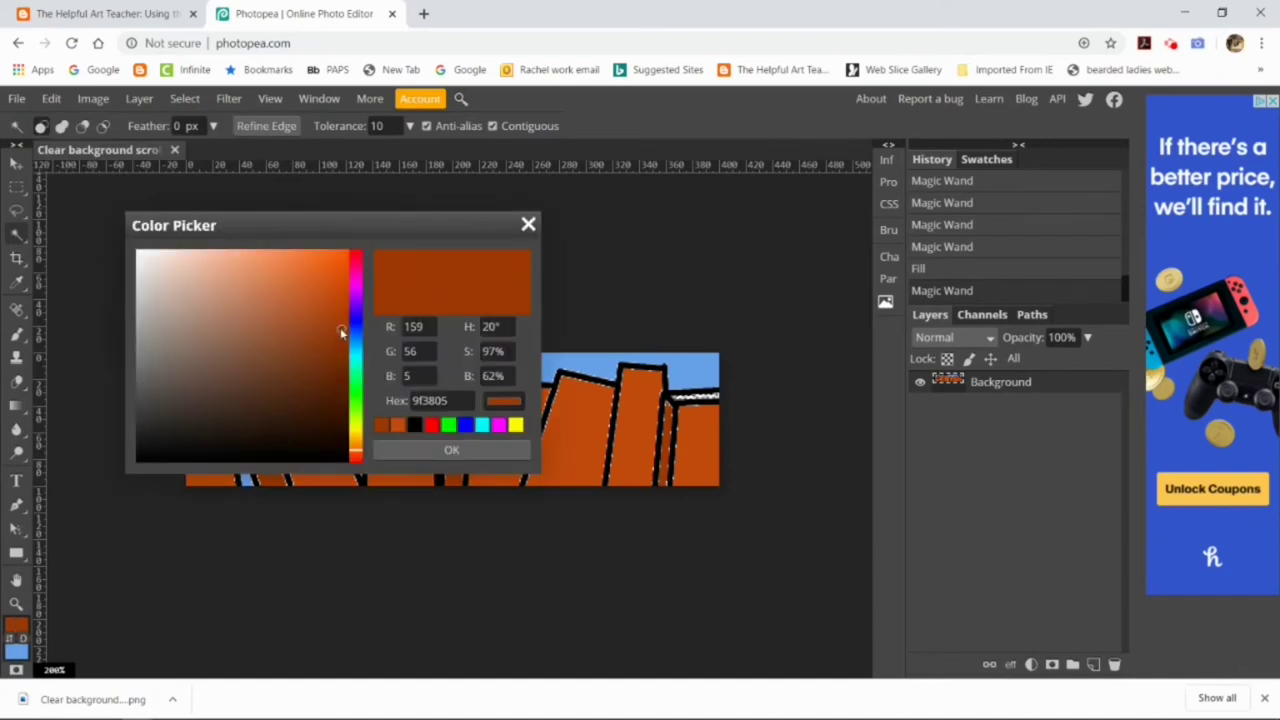
pyautogui.moveTo(341, 332); pyautogui.dragTo(305, 270)
pyautogui.click(443, 449)
pyautogui.click(235, 344)
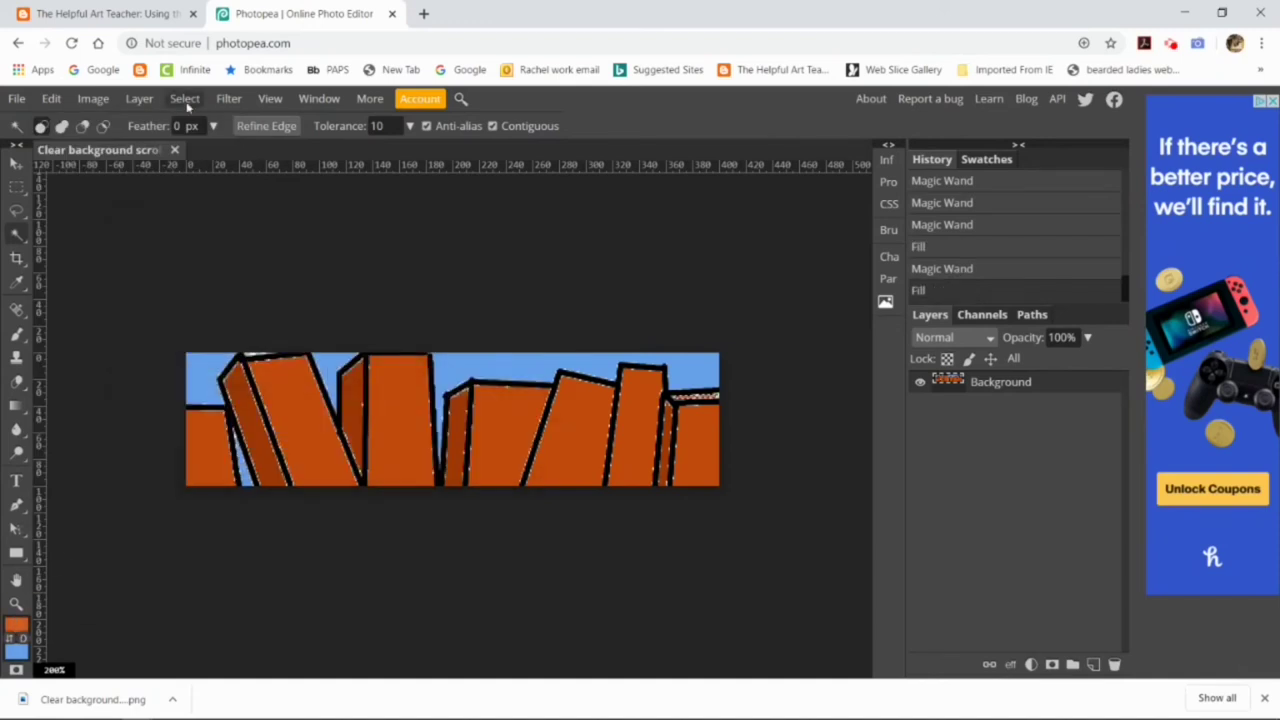
pyautogui.click(185, 98)
pyautogui.click(210, 143)
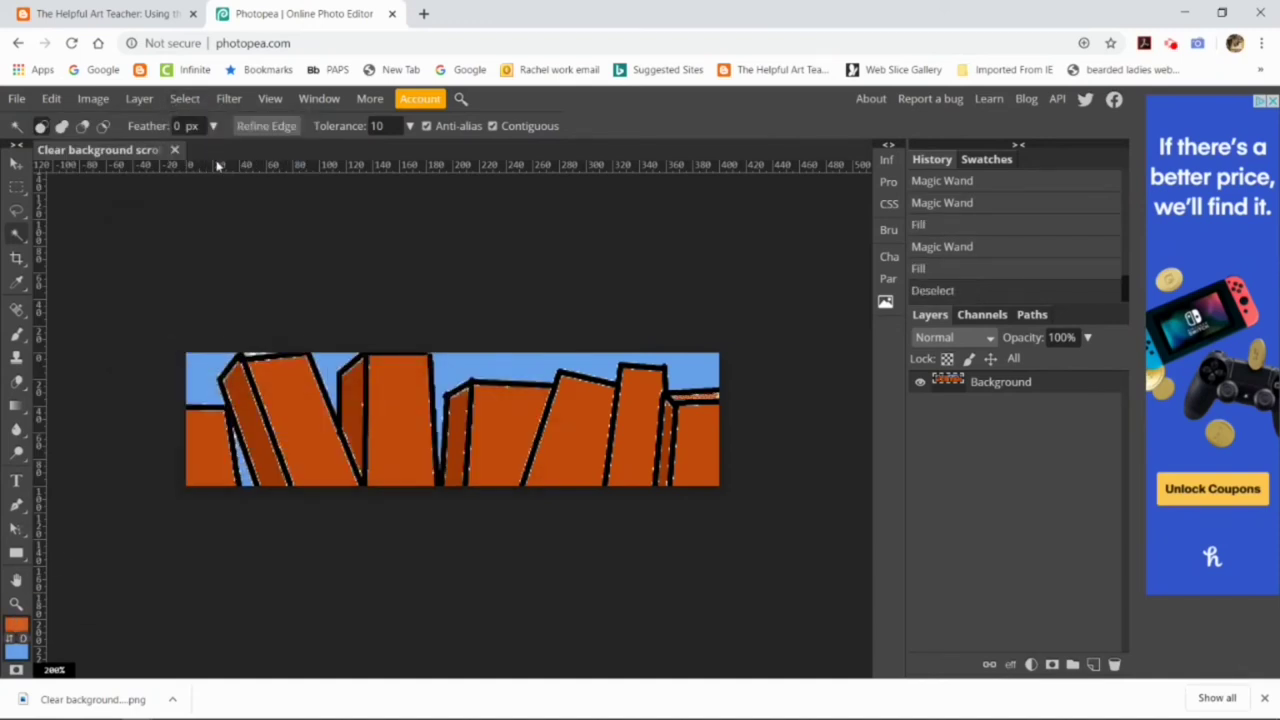
# Try selecting the orange building fronts by Color Range with fuzziness 40 and expanding the selection.
pyautogui.click(185, 98)
pyautogui.click(238, 258)
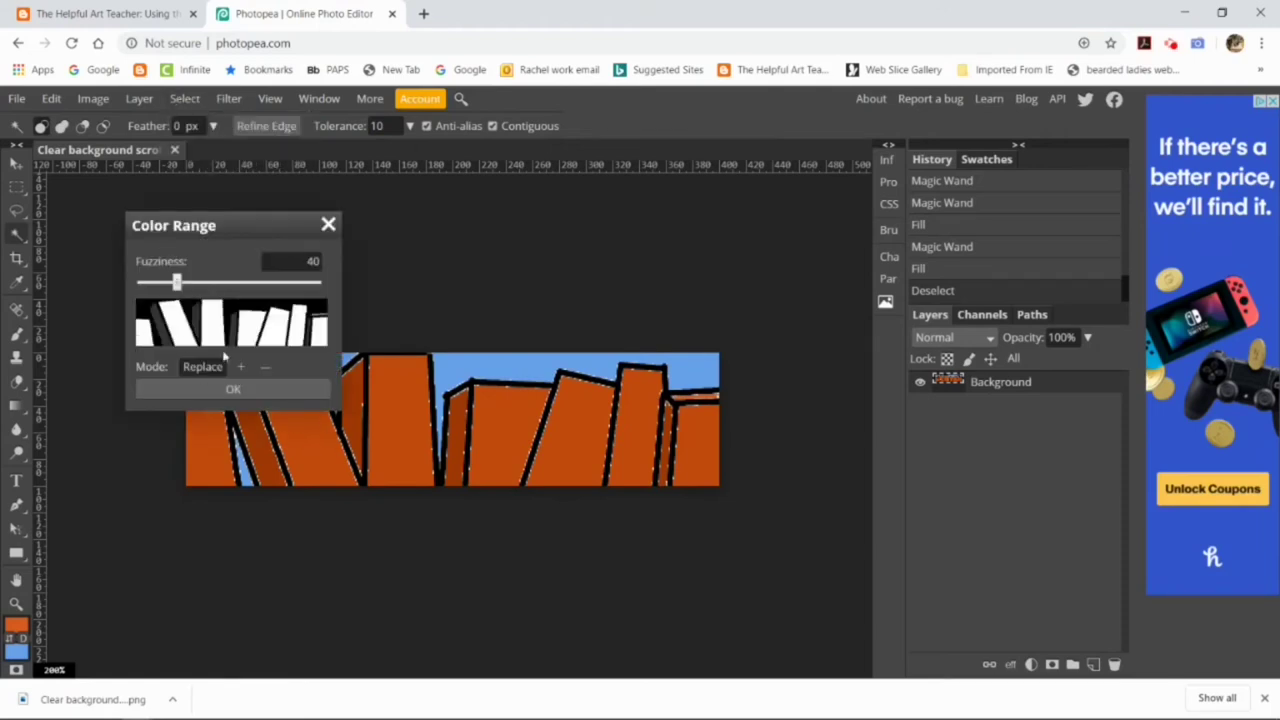
pyautogui.click(233, 389)
pyautogui.click(186, 99)
pyautogui.moveTo(260, 288)
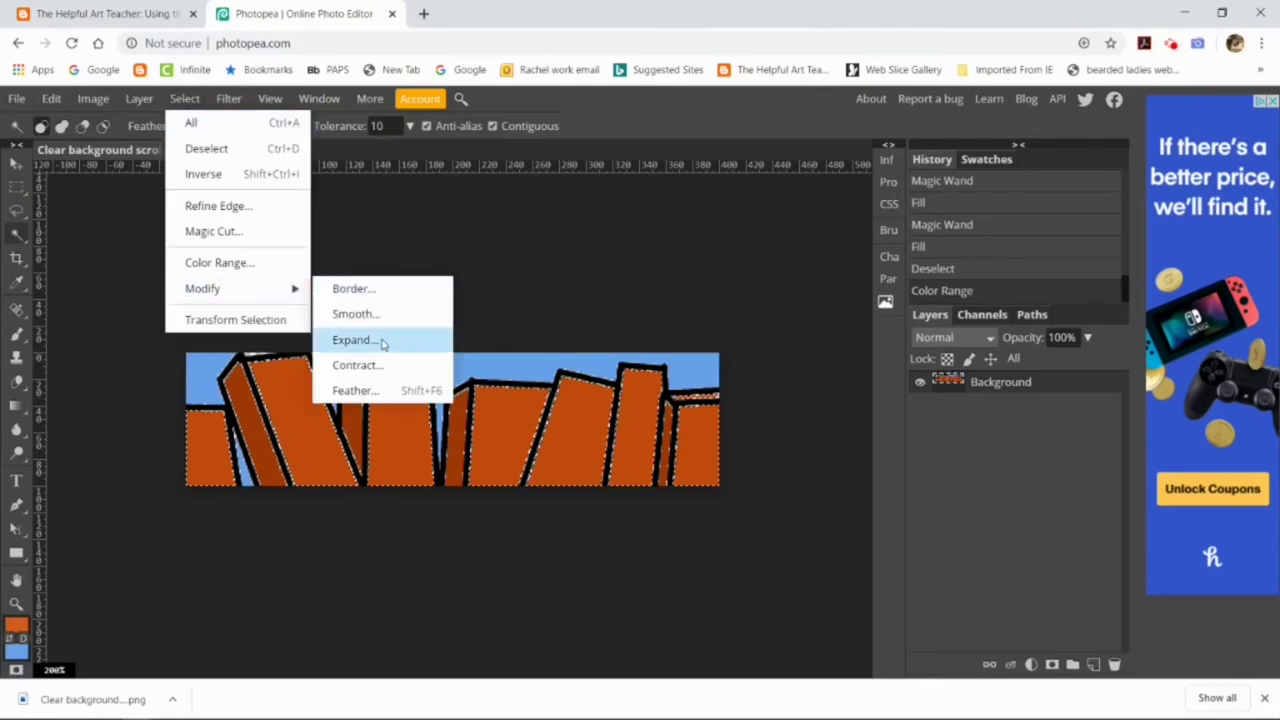
pyautogui.click(383, 340)
pyautogui.click(234, 310)
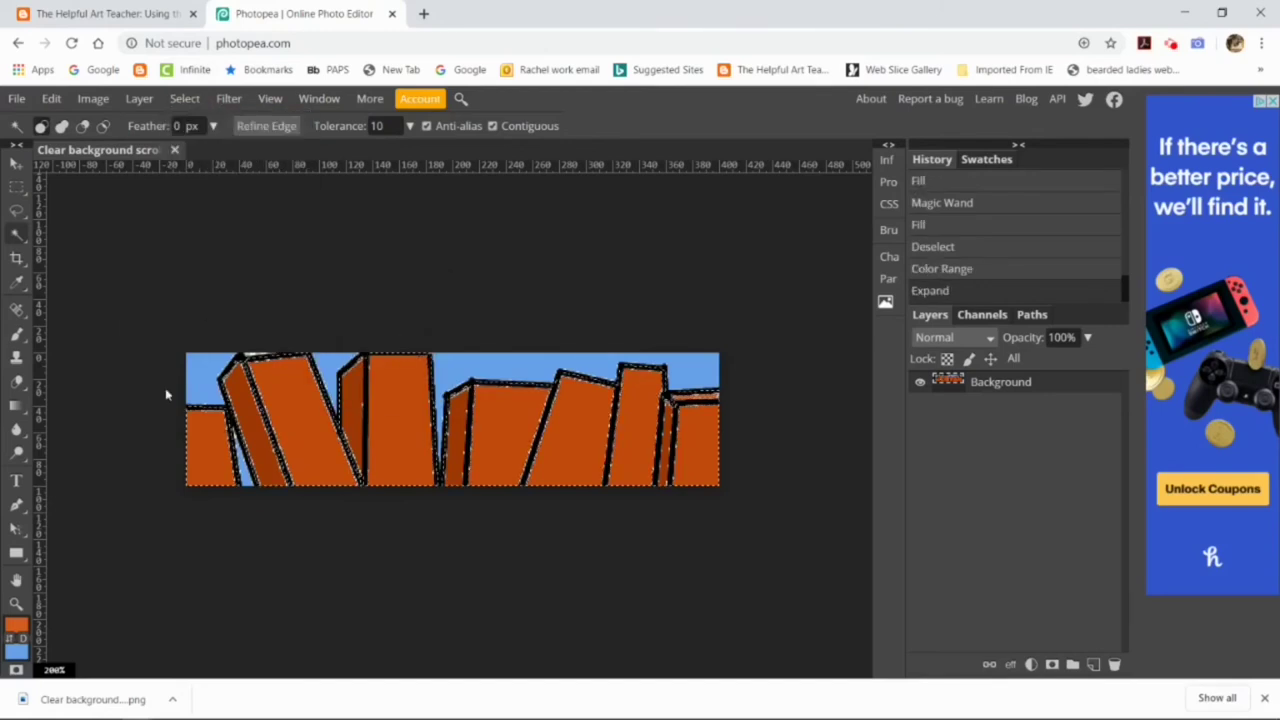
# Set the foreground color to a yellow-green, hex c4cd23.
pyautogui.click(16, 624)
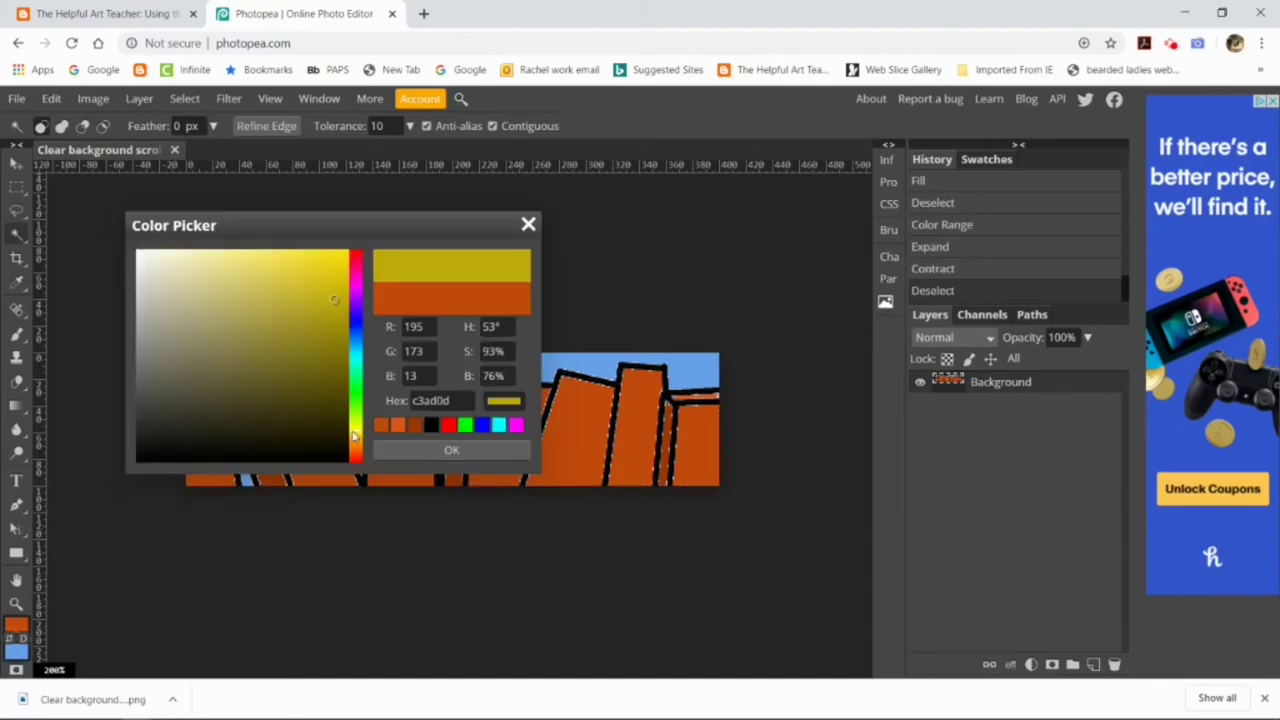
pyautogui.click(355, 422)
pyautogui.click(314, 297)
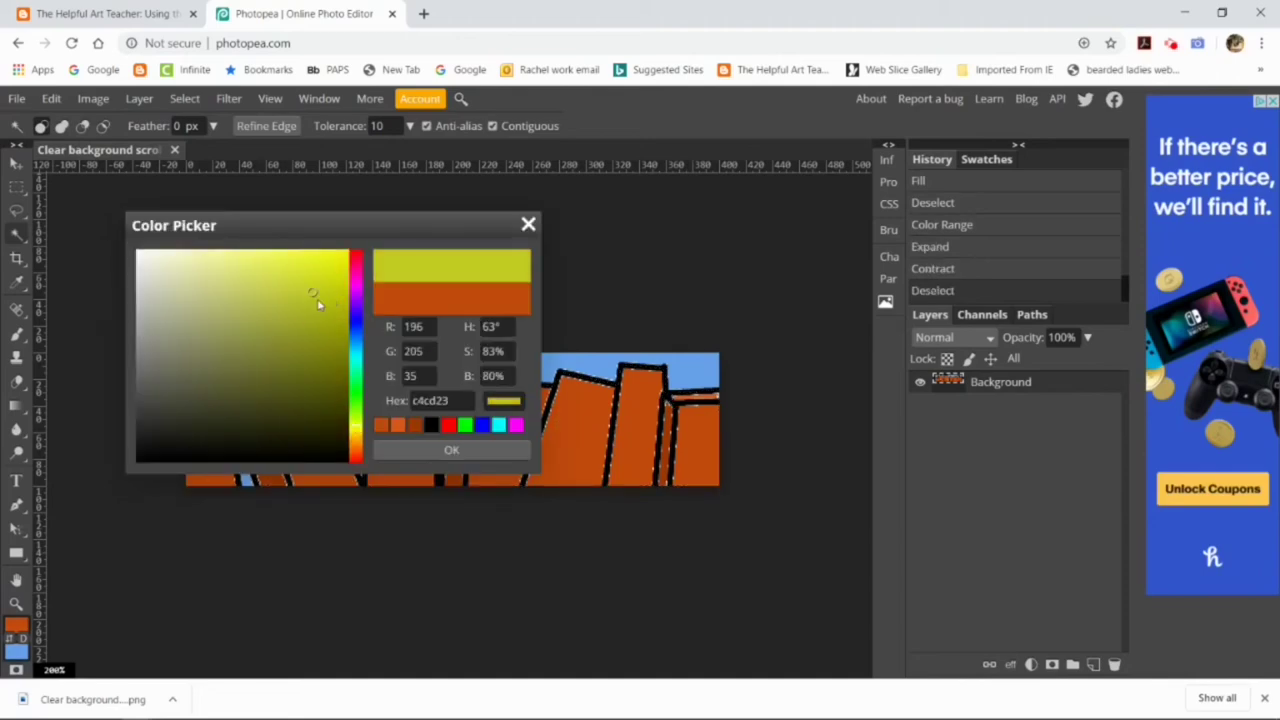
pyautogui.click(451, 450)
# Paint short yellow-green window dashes across the front faces of the buildings with the Brush tool.
pyautogui.click(17, 335)
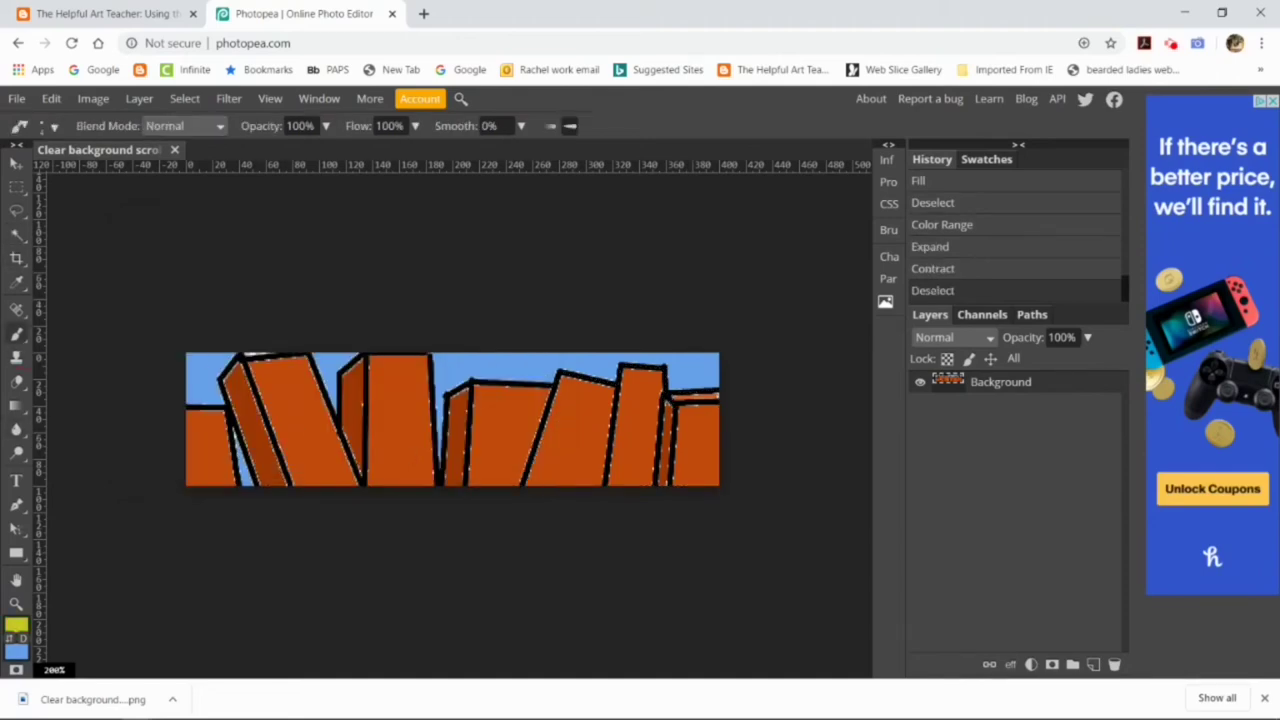
pyautogui.moveTo(266, 396)
pyautogui.mouseDown()
pyautogui.moveTo(305, 385)
pyautogui.moveTo(290, 411)
pyautogui.mouseUp()
pyautogui.moveTo(305, 409); pyautogui.dragTo(313, 404)
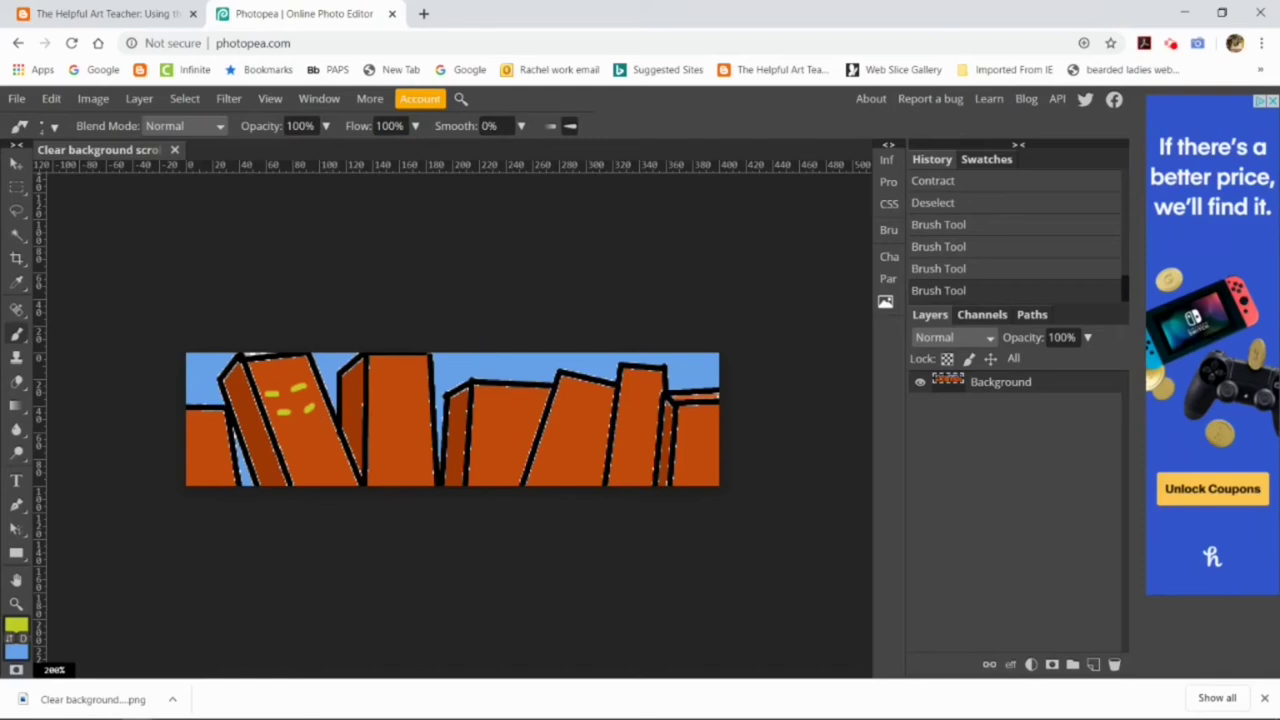
pyautogui.moveTo(490, 401); pyautogui.dragTo(500, 402)
pyautogui.moveTo(518, 409); pyautogui.dragTo(532, 407)
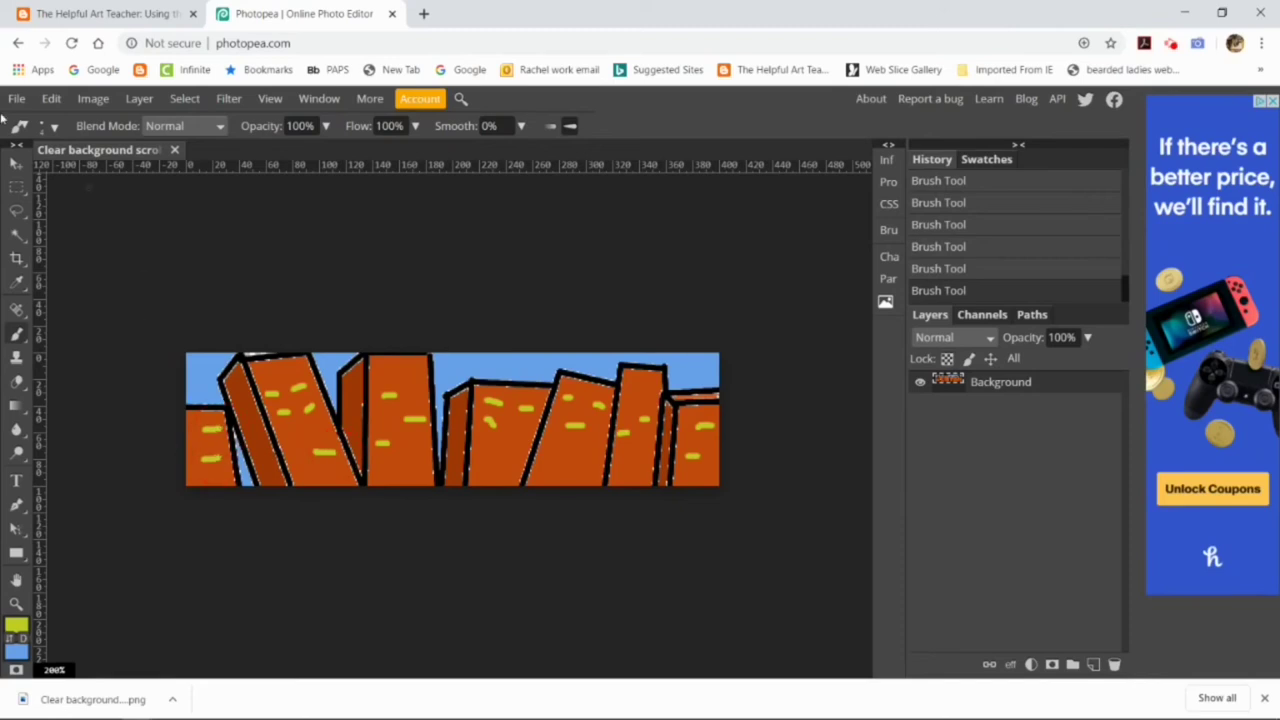
# Add a new layer above the city drawing and fill it with the blue background color.
pyautogui.click(139, 98)
pyautogui.moveTo(149, 120)
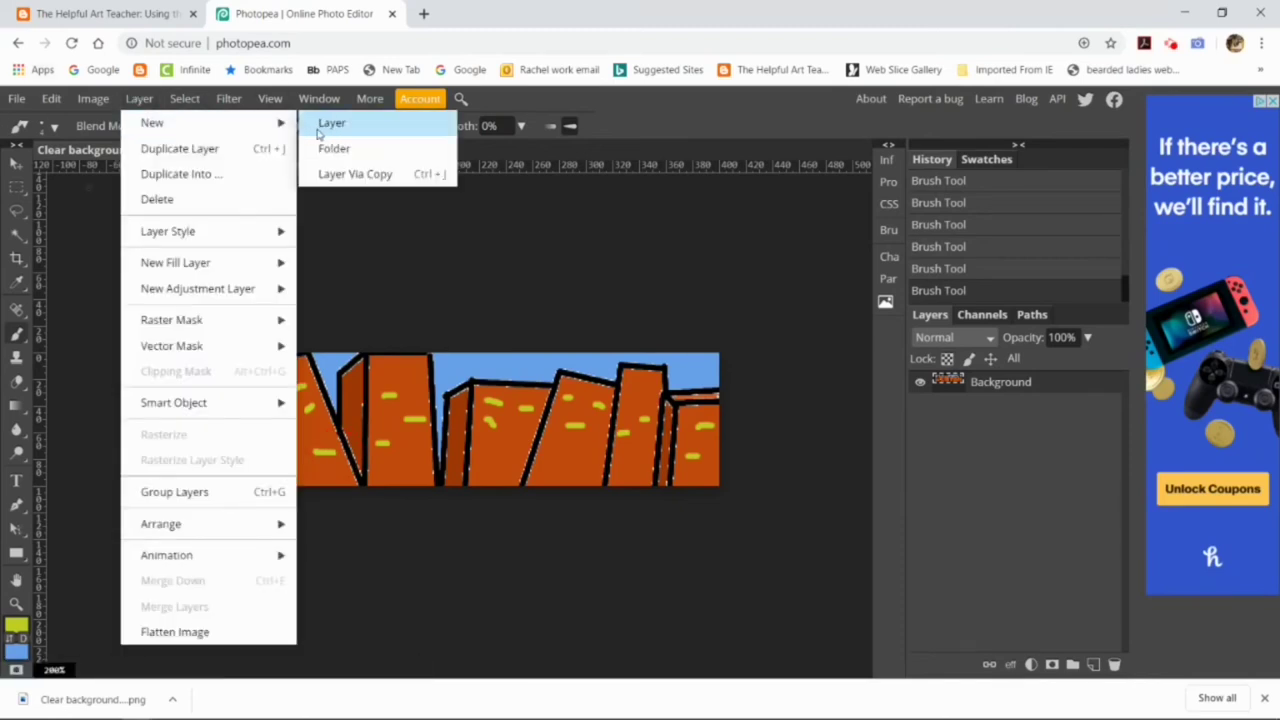
pyautogui.click(329, 123)
pyautogui.click(51, 98)
pyautogui.click(60, 369)
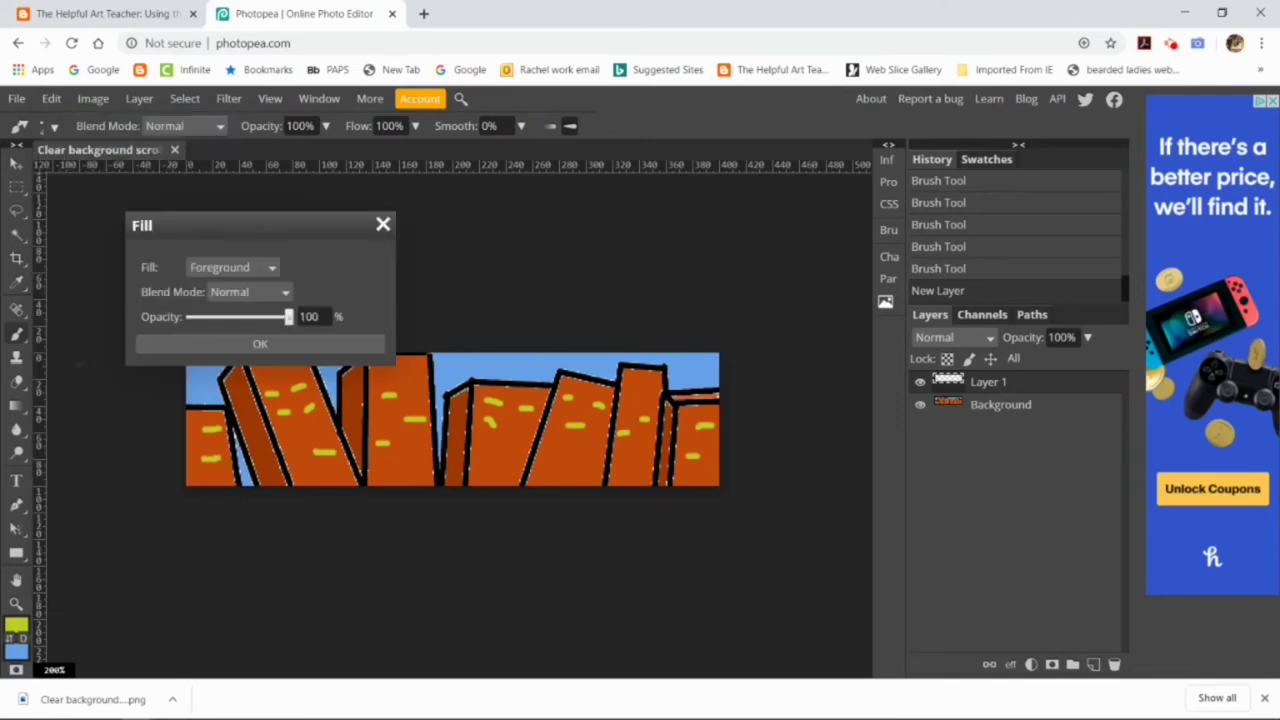
pyautogui.click(230, 267)
pyautogui.click(260, 343)
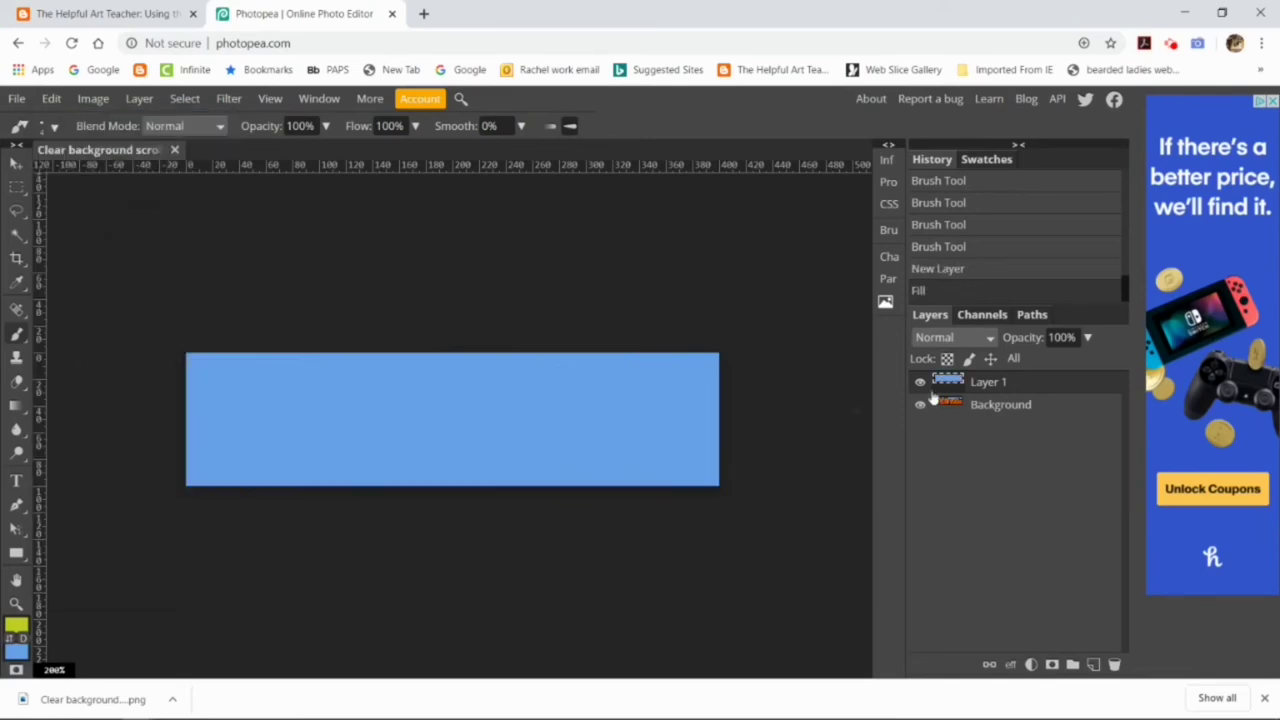
# Reduce the blue layer's opacity to 43% and toggle its visibility to compare the faded look.
pyautogui.click(1087, 337)
pyautogui.moveTo(1092, 361); pyautogui.dragTo(1045, 363)
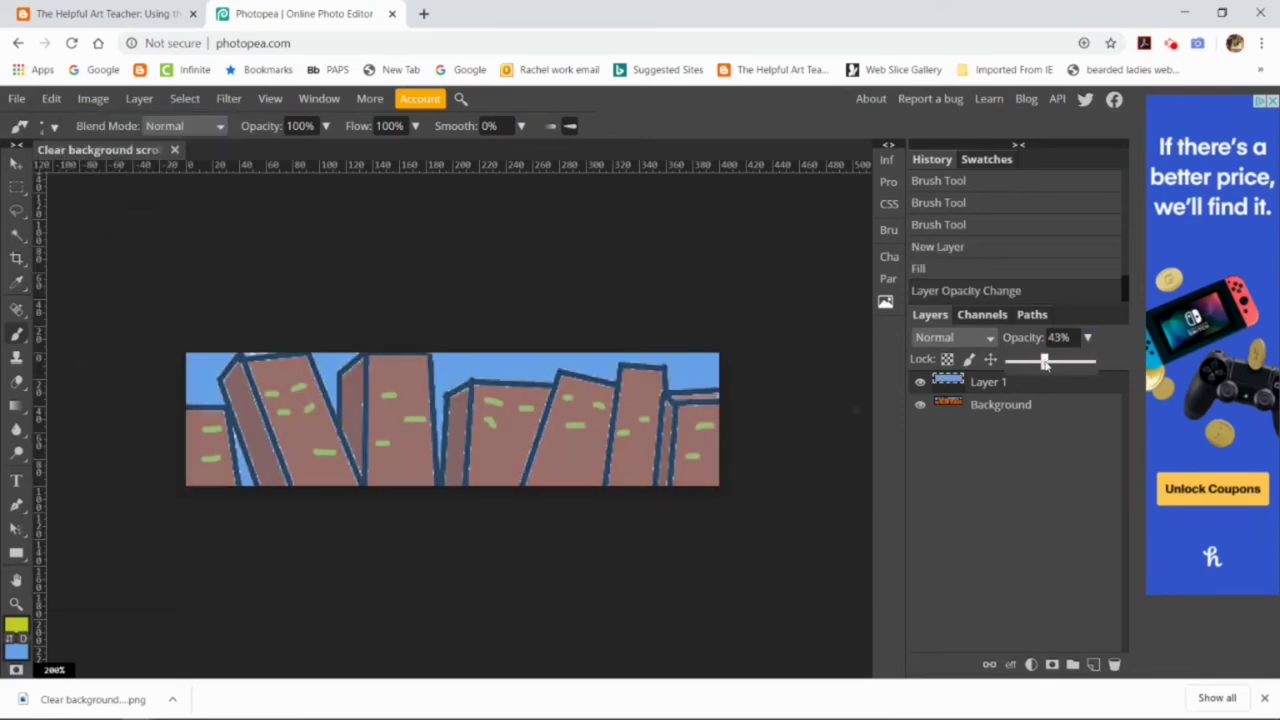
pyautogui.click(920, 382)
pyautogui.click(920, 382)
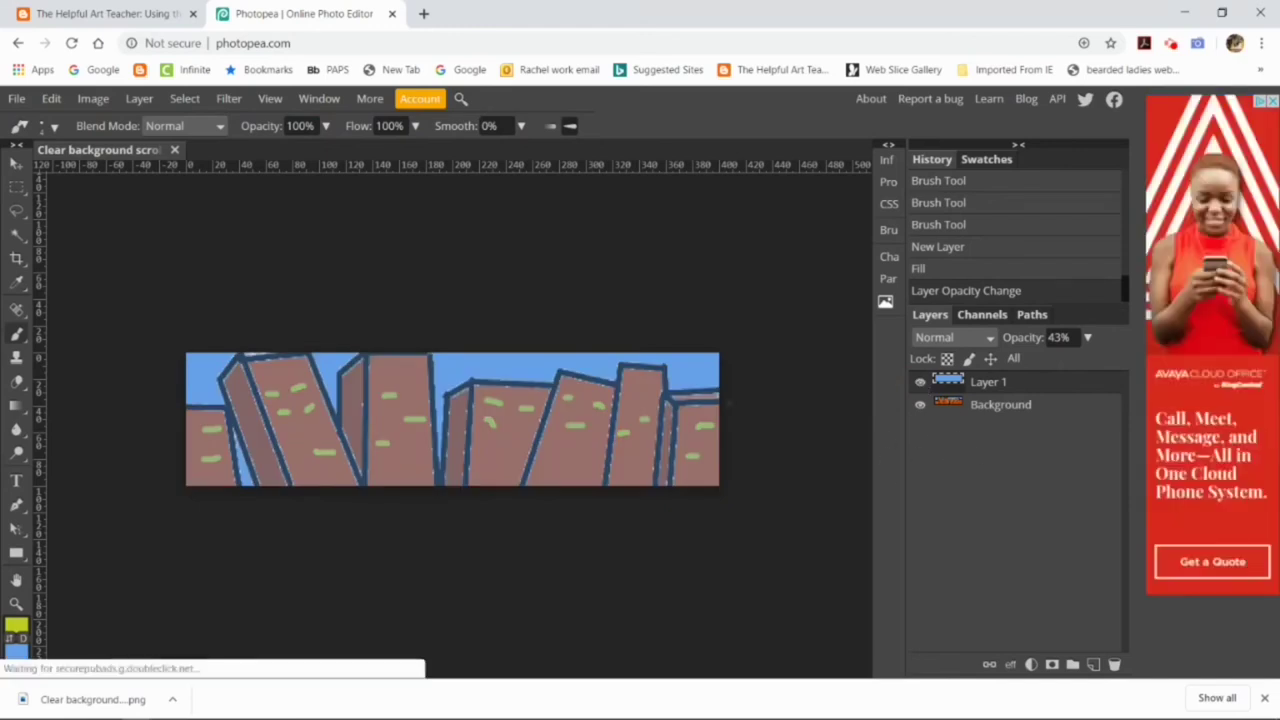
# Export the faded city background as a PNG at 400 x 100 px and 100% quality.
pyautogui.click(16, 98)
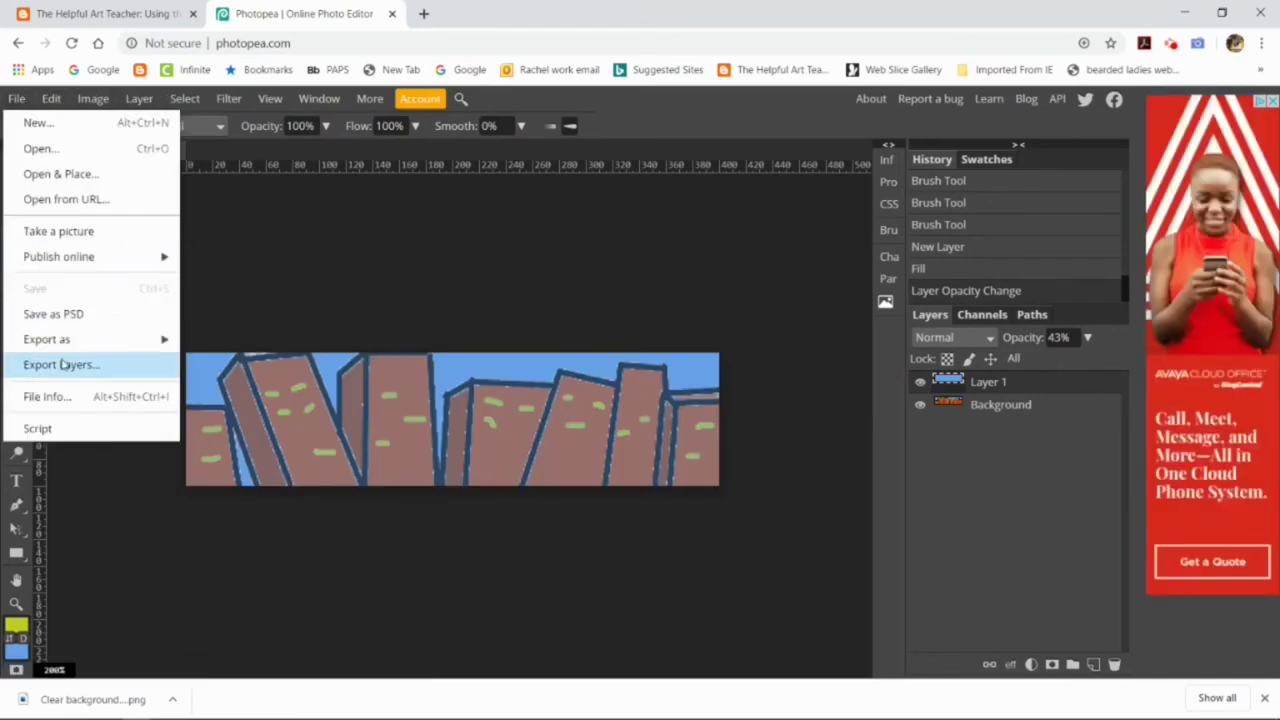
pyautogui.moveTo(69, 342)
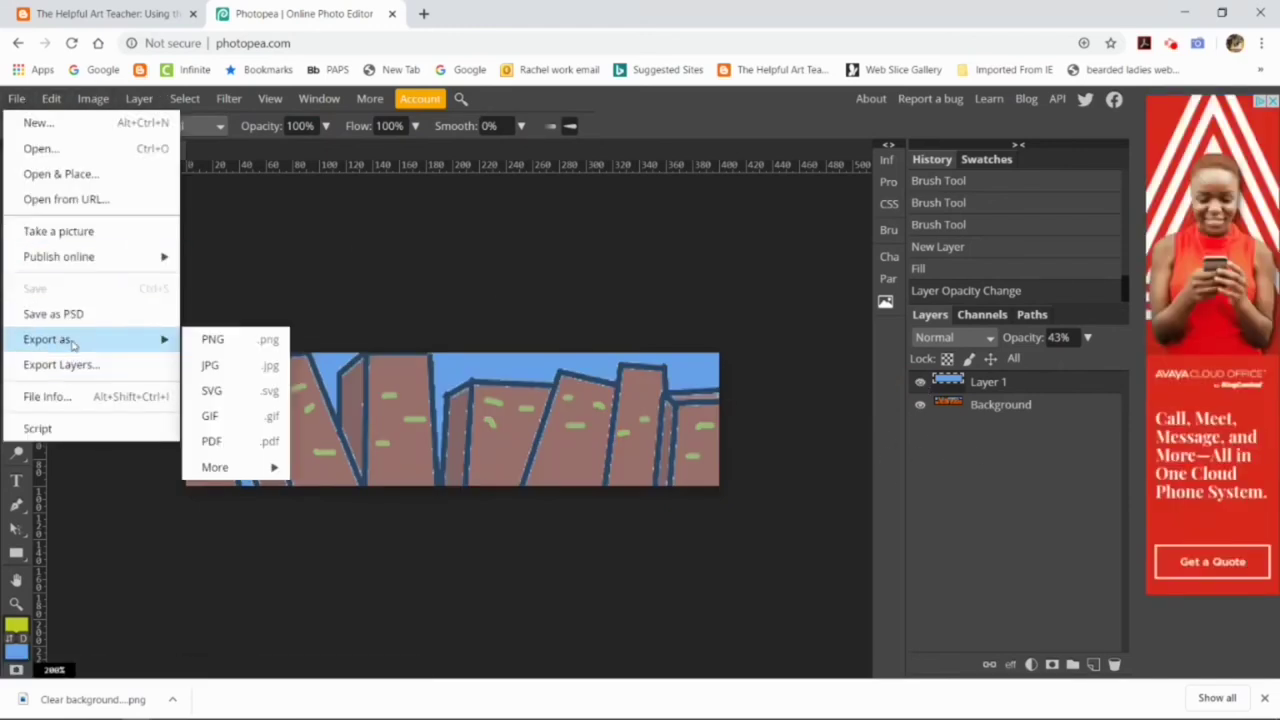
pyautogui.click(231, 343)
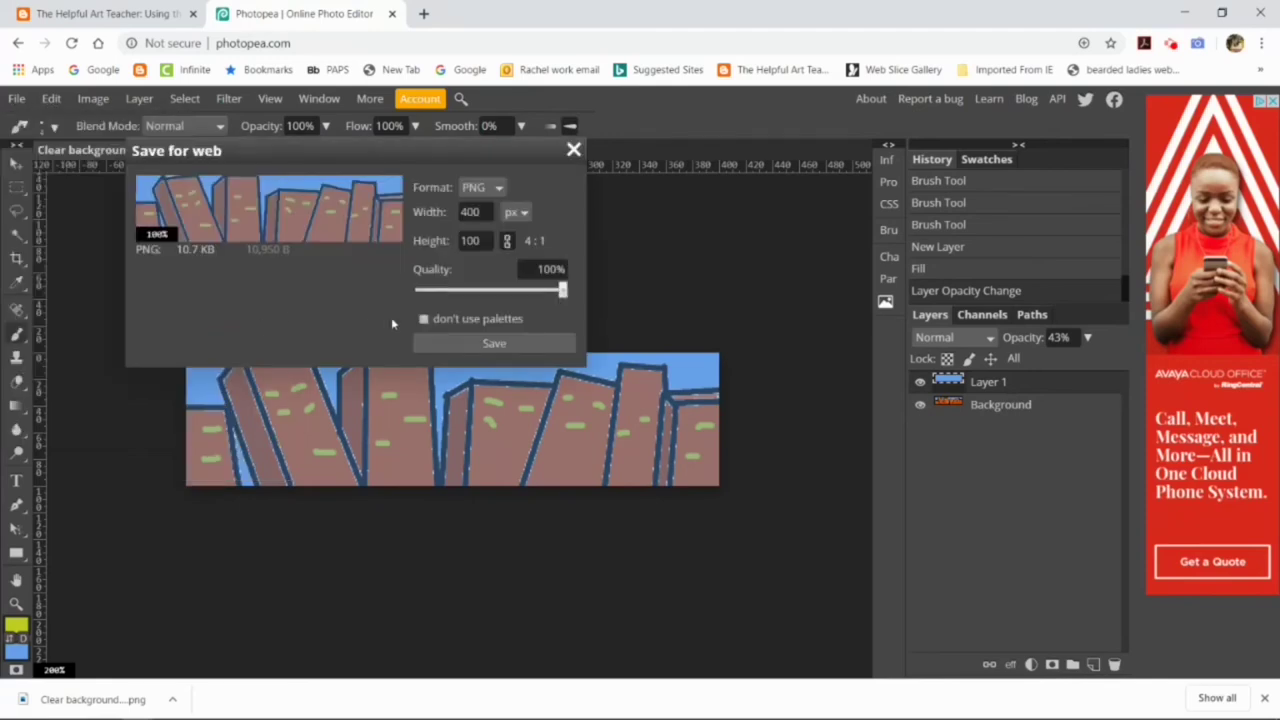
pyautogui.click(494, 344)
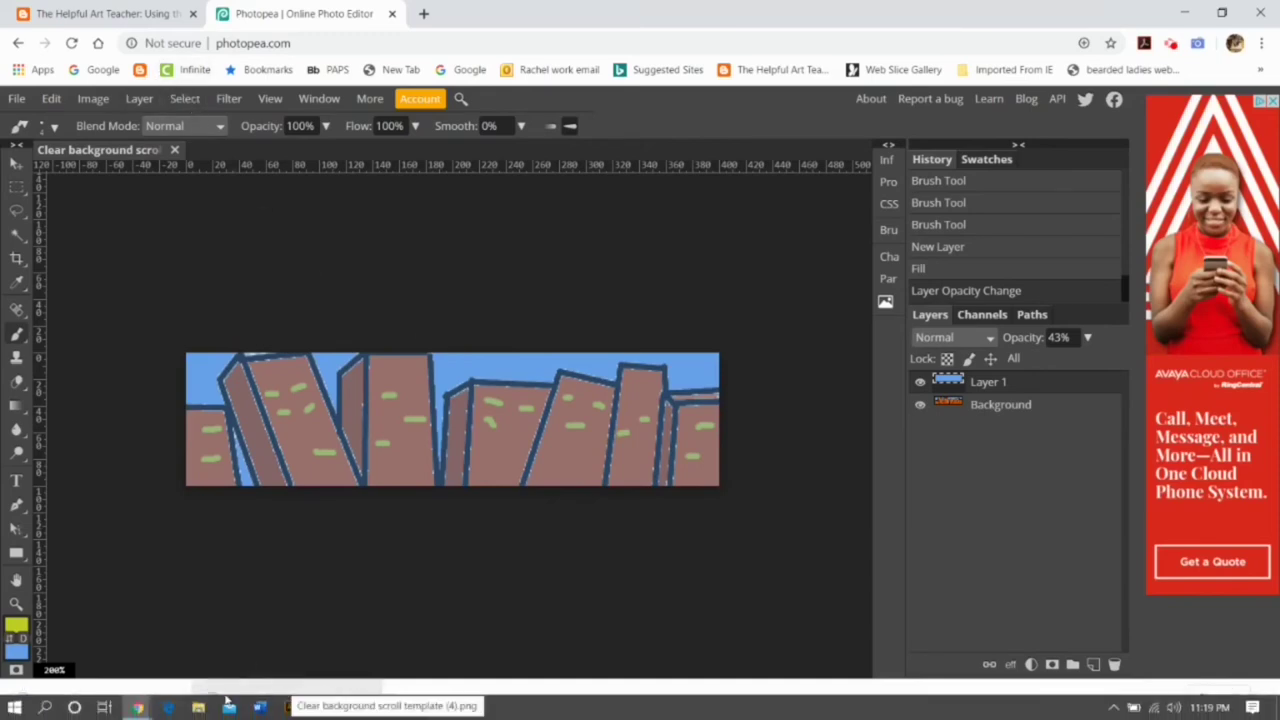
# Switch to Wick Editor and add a second layer with a blank frame at frame 1 below the walk-cycle layer.
pyautogui.moveTo(139, 708)
pyautogui.click(80, 640)
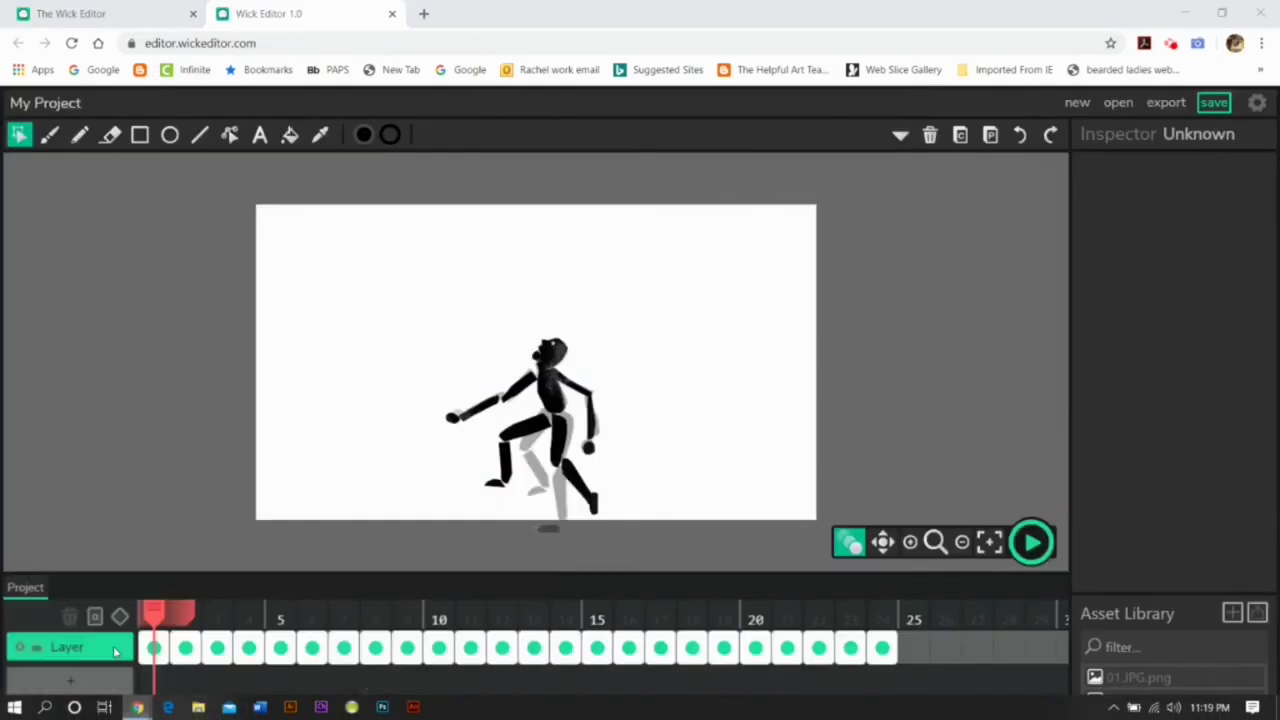
pyautogui.click(72, 680)
pyautogui.click(154, 682)
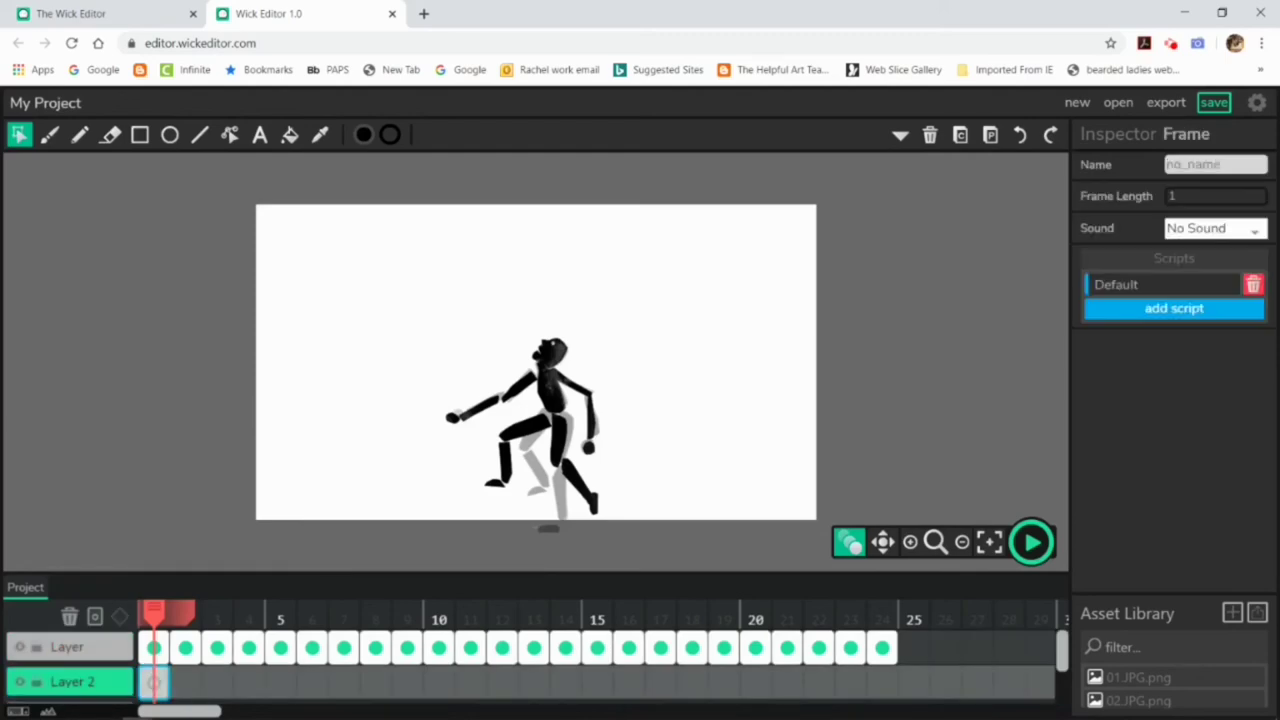
# Import "Clear background scroll template (4) (1)" into the asset library and hide the walk-cycle layer.
pyautogui.click(1257, 613)
pyautogui.doubleClick(320, 137)
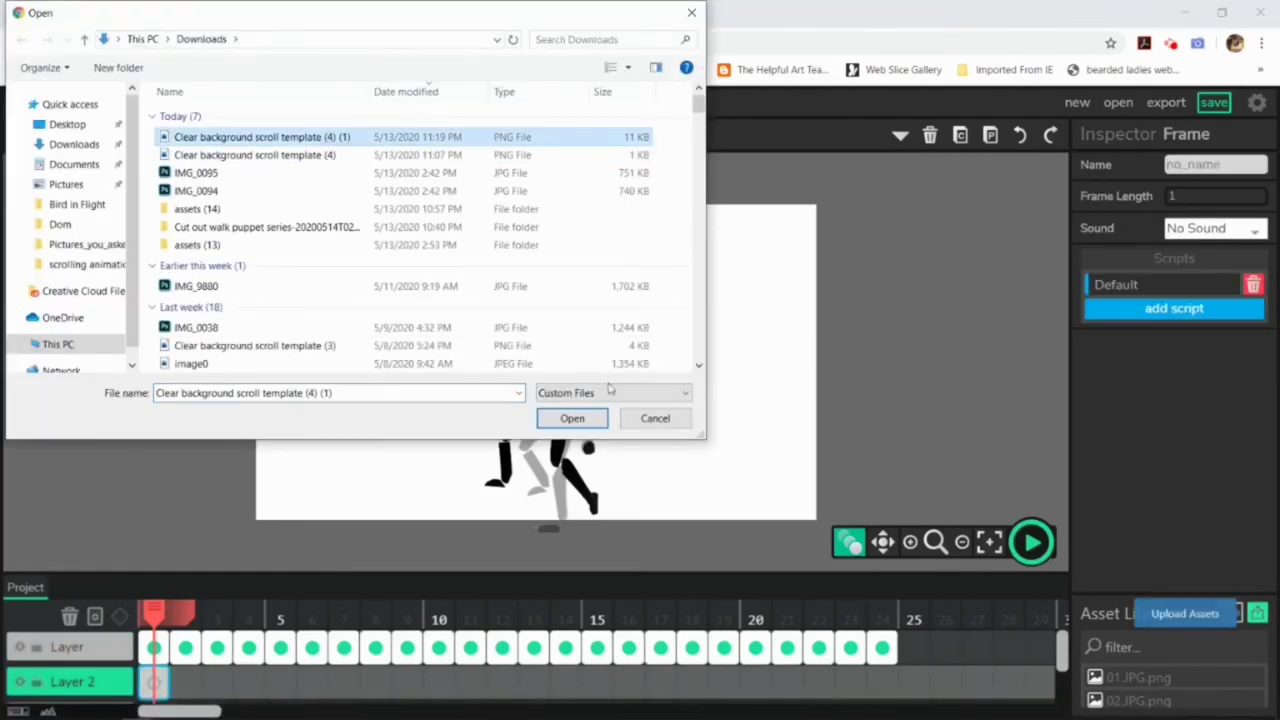
pyautogui.click(19, 647)
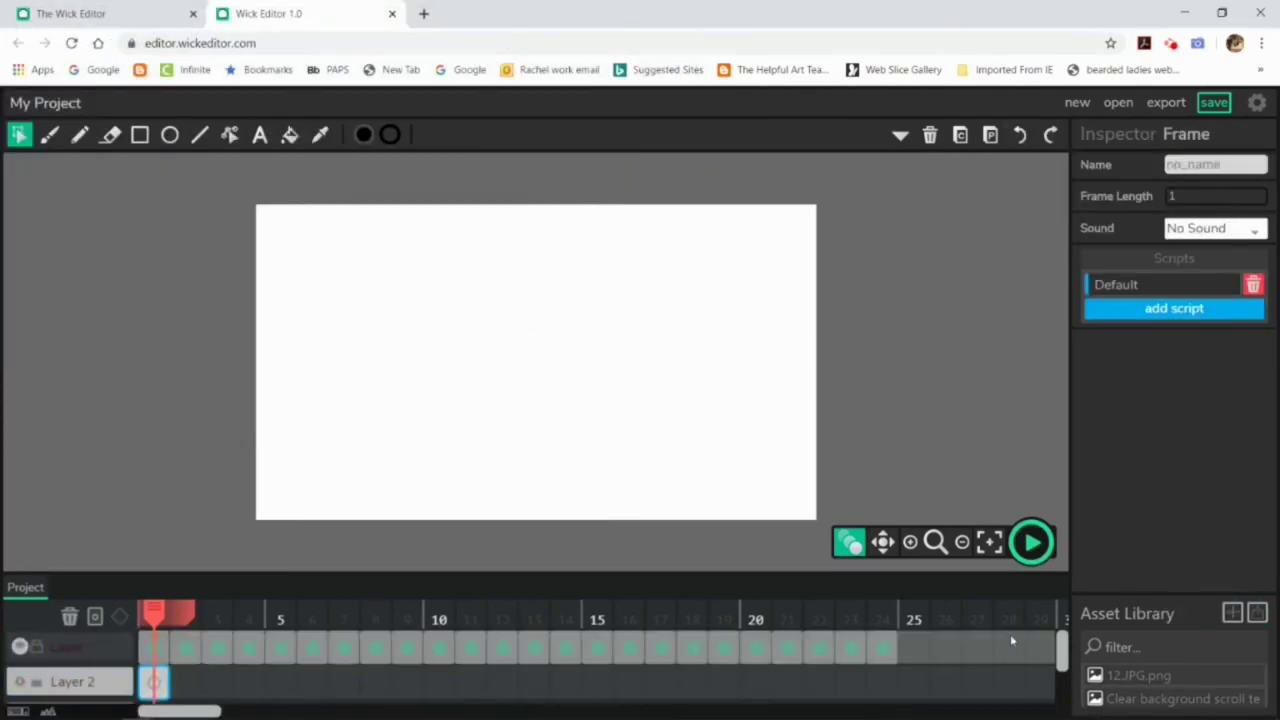
# Try to place the imported city background from the asset library onto the canvas.
pyautogui.moveTo(1118, 700); pyautogui.dragTo(554, 377)
pyautogui.click(928, 663)
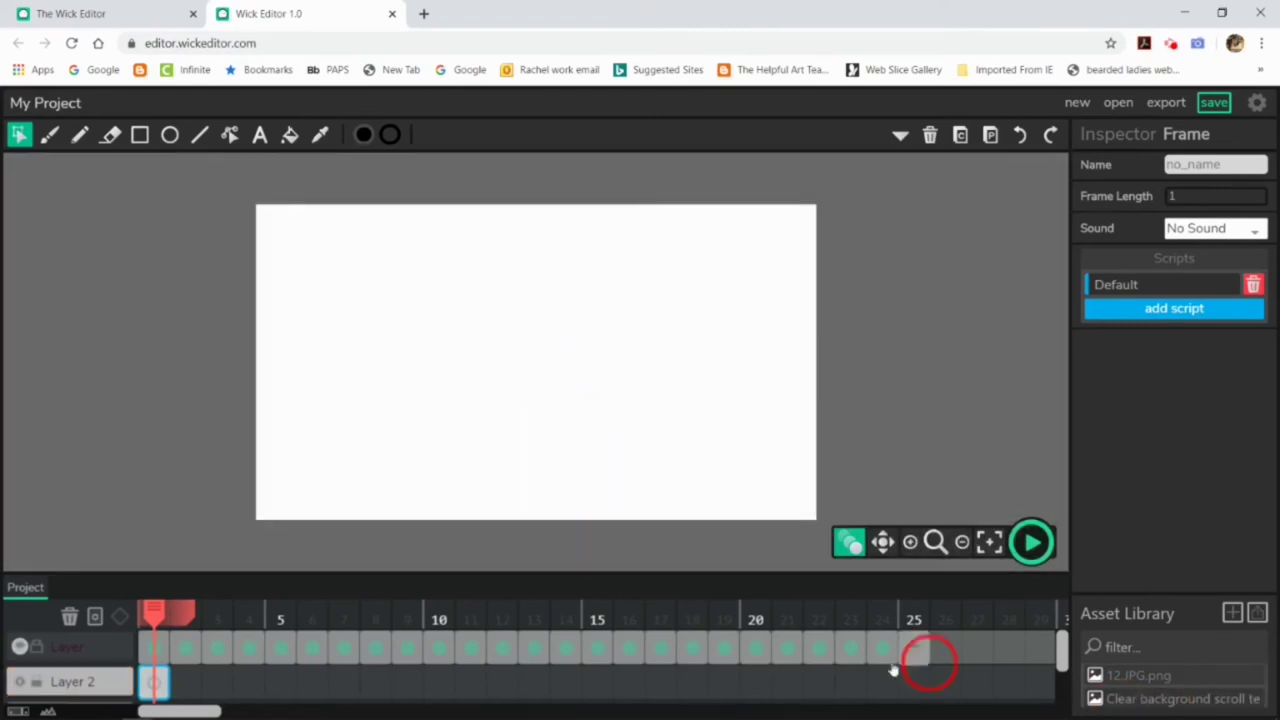
pyautogui.click(154, 685)
pyautogui.moveTo(1163, 700); pyautogui.dragTo(786, 427)
pyautogui.scroll(-3, 831, 471)
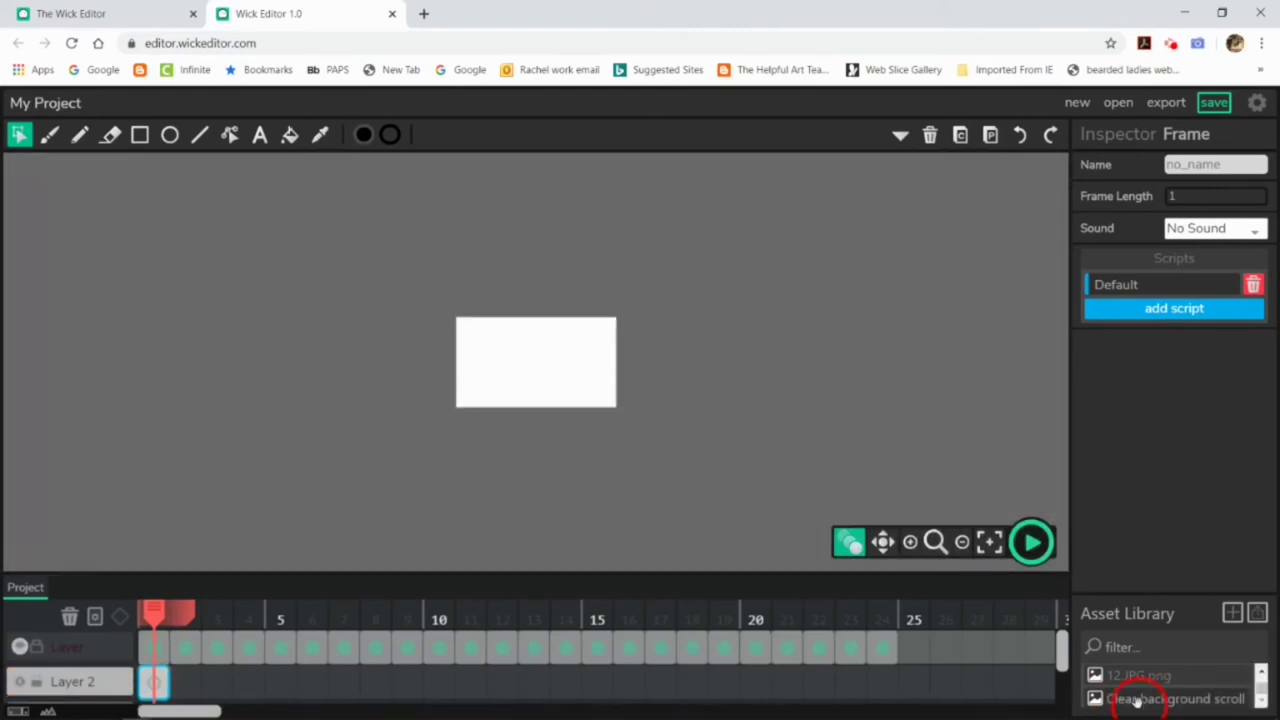
pyautogui.moveTo(1137, 700); pyautogui.dragTo(549, 371)
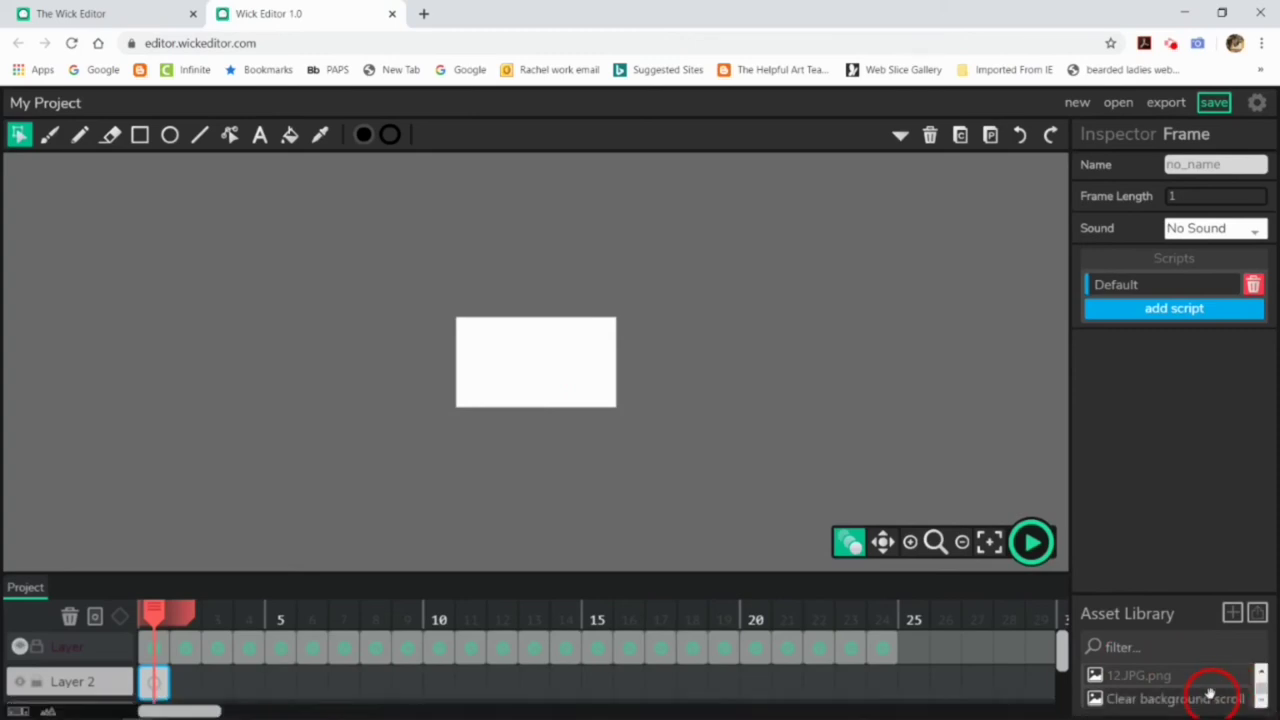
# Activate Layer 2 at frame 1, place the imported city background near the canvas's lower right corner, and select it.
pyautogui.click(70, 684)
pyautogui.click(163, 681)
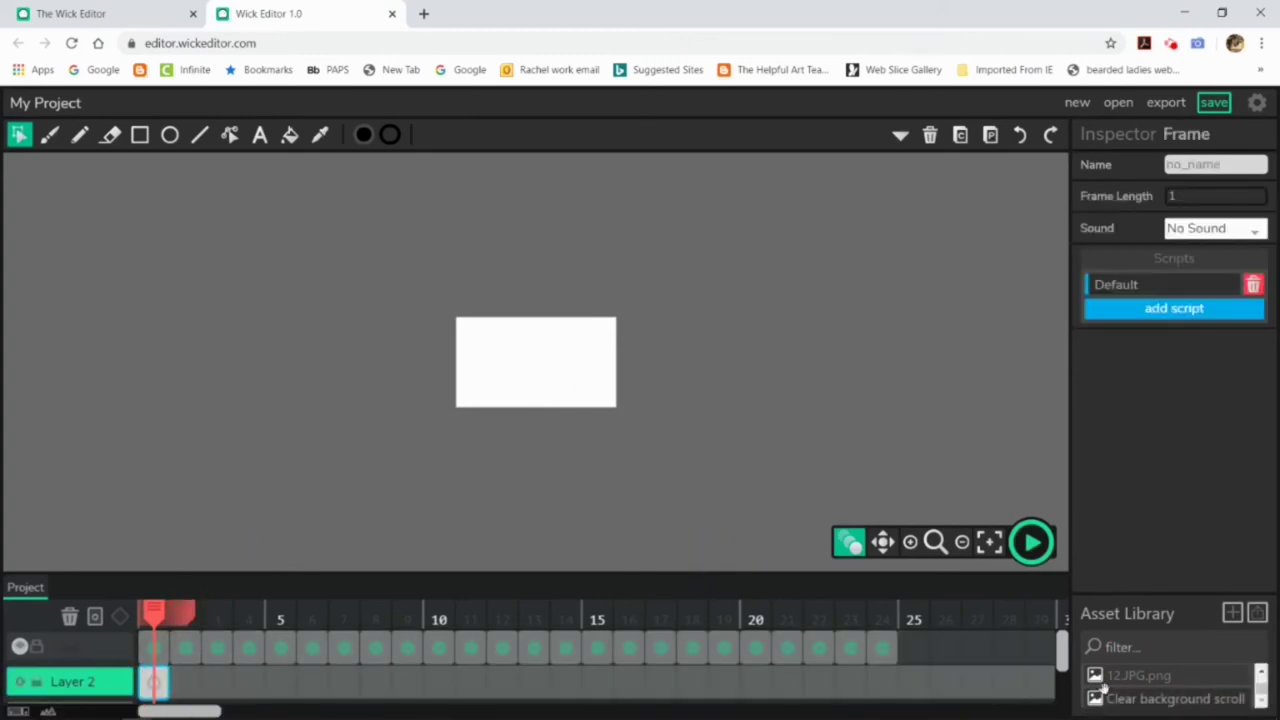
pyautogui.moveTo(1127, 699); pyautogui.dragTo(598, 388)
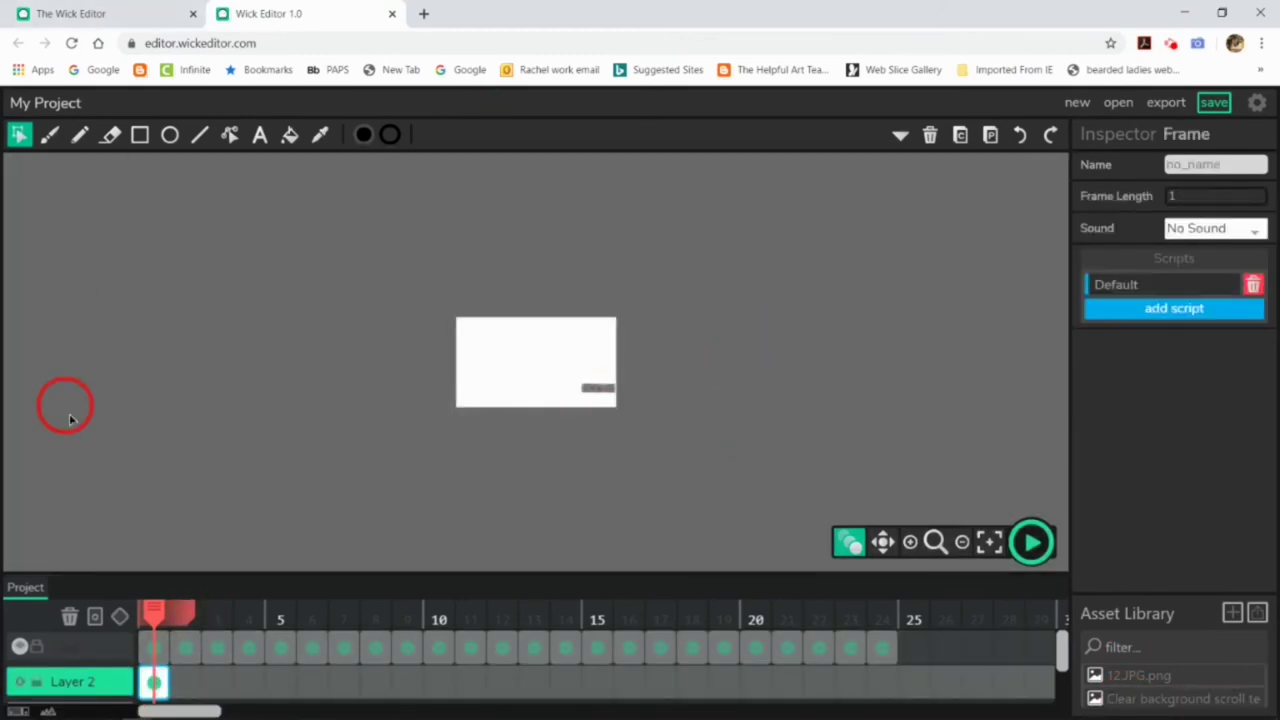
pyautogui.click(574, 389)
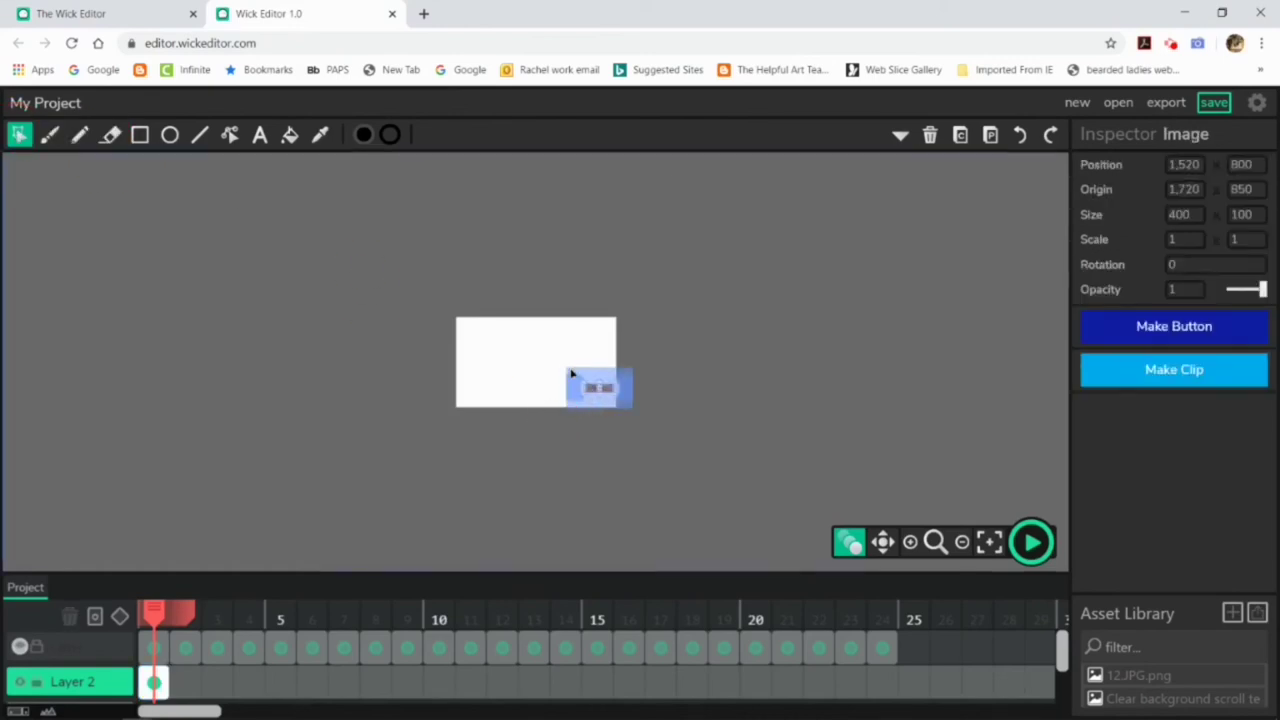
# Enlarge the city background to about 6,434 by 1,438 and align its right end with the canvas's right edge at frame 1.
pyautogui.moveTo(619, 399); pyautogui.dragTo(808, 469)
pyautogui.moveTo(540, 400); pyautogui.dragTo(540, 351)
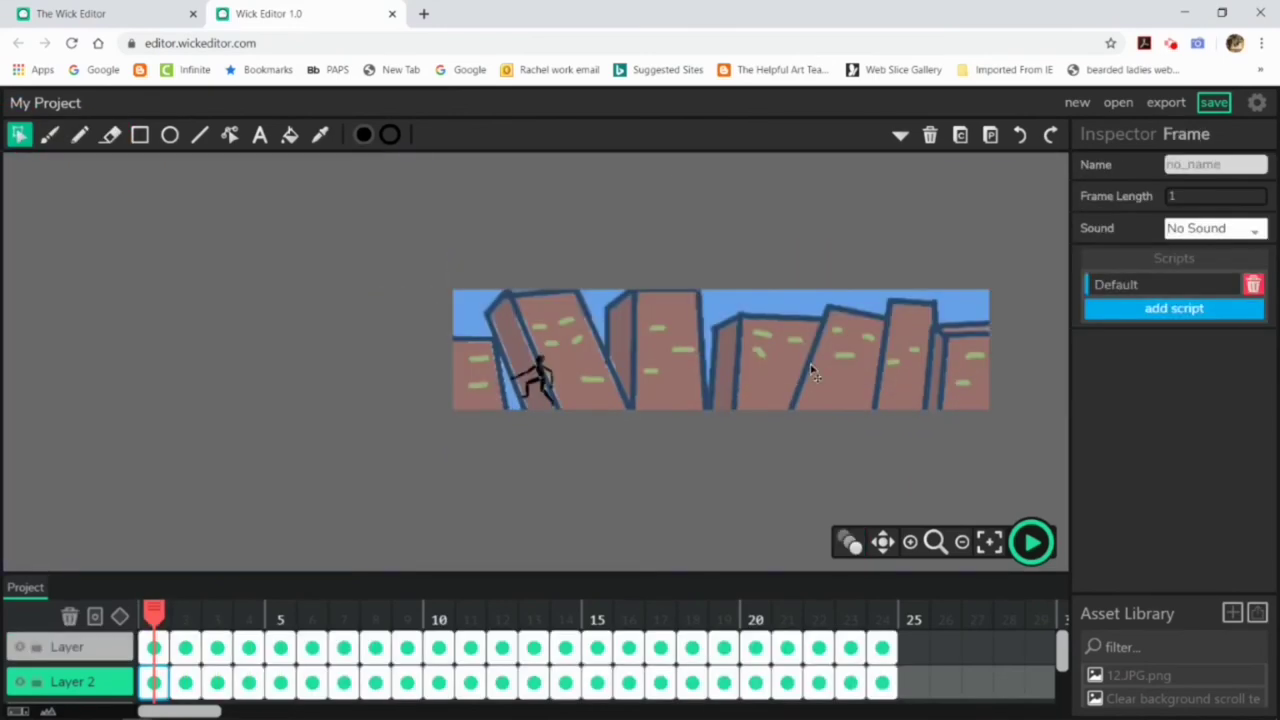
pyautogui.moveTo(815, 372); pyautogui.dragTo(433, 357)
# Reposition the city background on Layer 2's frames 2 and 3, each slightly farther right than the previous frame.
pyautogui.click(186, 683)
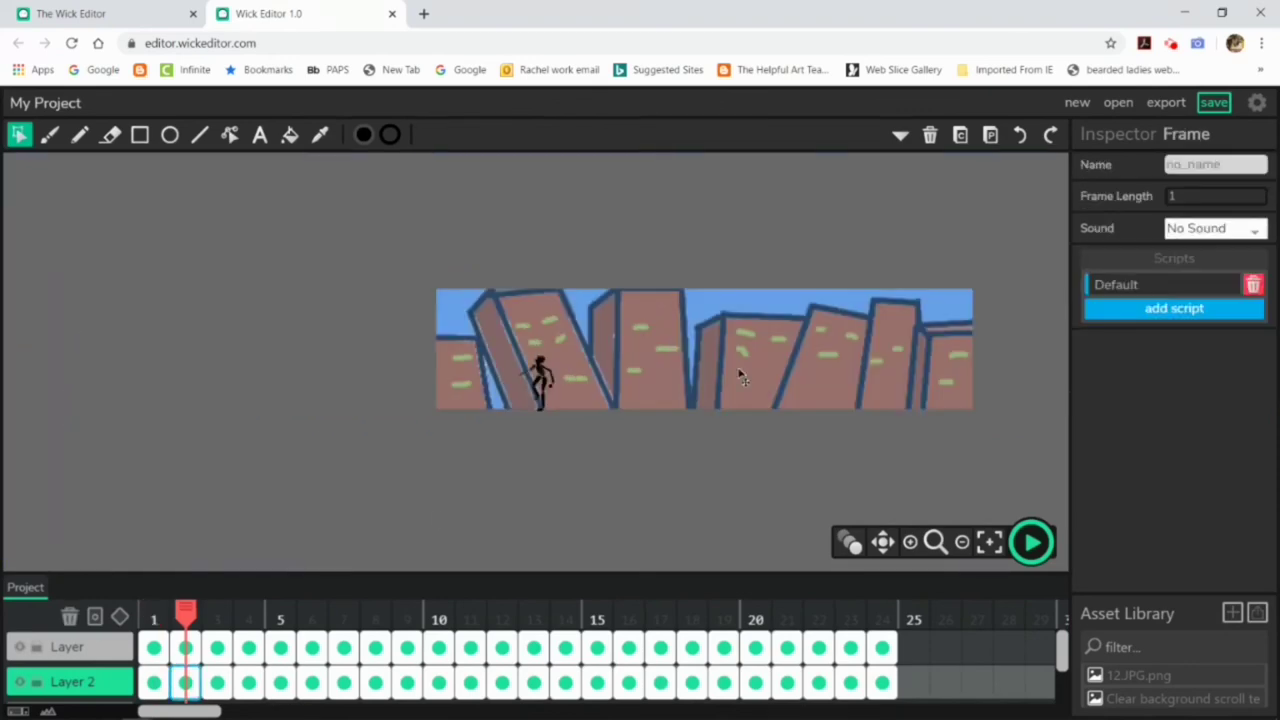
pyautogui.moveTo(761, 367); pyautogui.dragTo(433, 366)
pyautogui.click(217, 683)
pyautogui.moveTo(851, 345); pyautogui.dragTo(600, 352)
# Turn on onion skinning, compare the first frames, and align the frame 4 background slightly to the right of frame 3's.
pyautogui.click(245, 682)
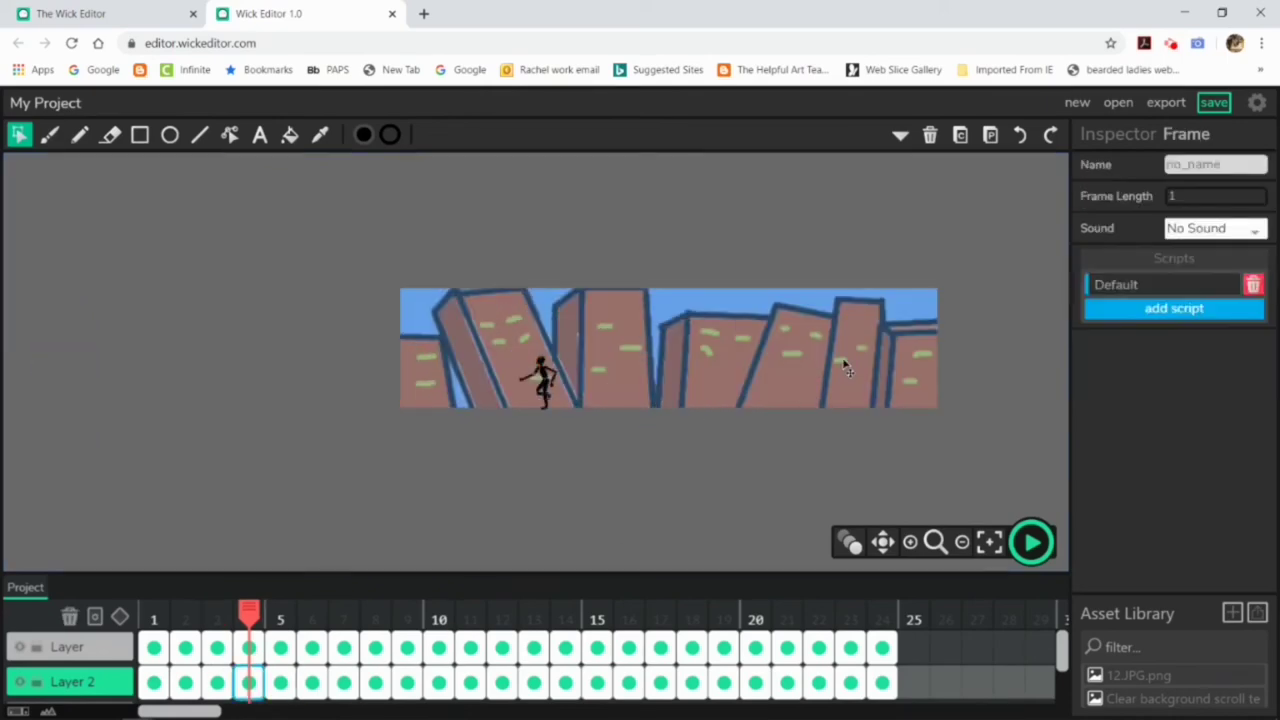
pyautogui.moveTo(845, 368); pyautogui.dragTo(823, 484)
pyautogui.click(848, 542)
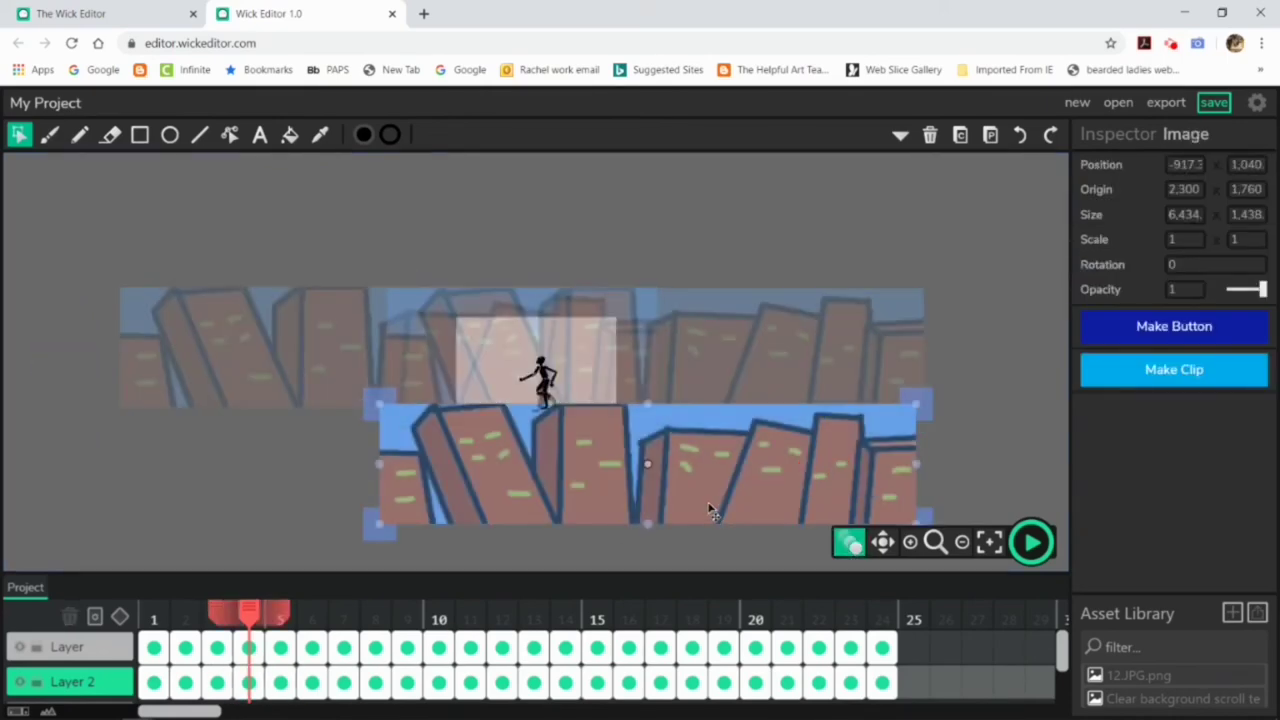
pyautogui.click(154, 682)
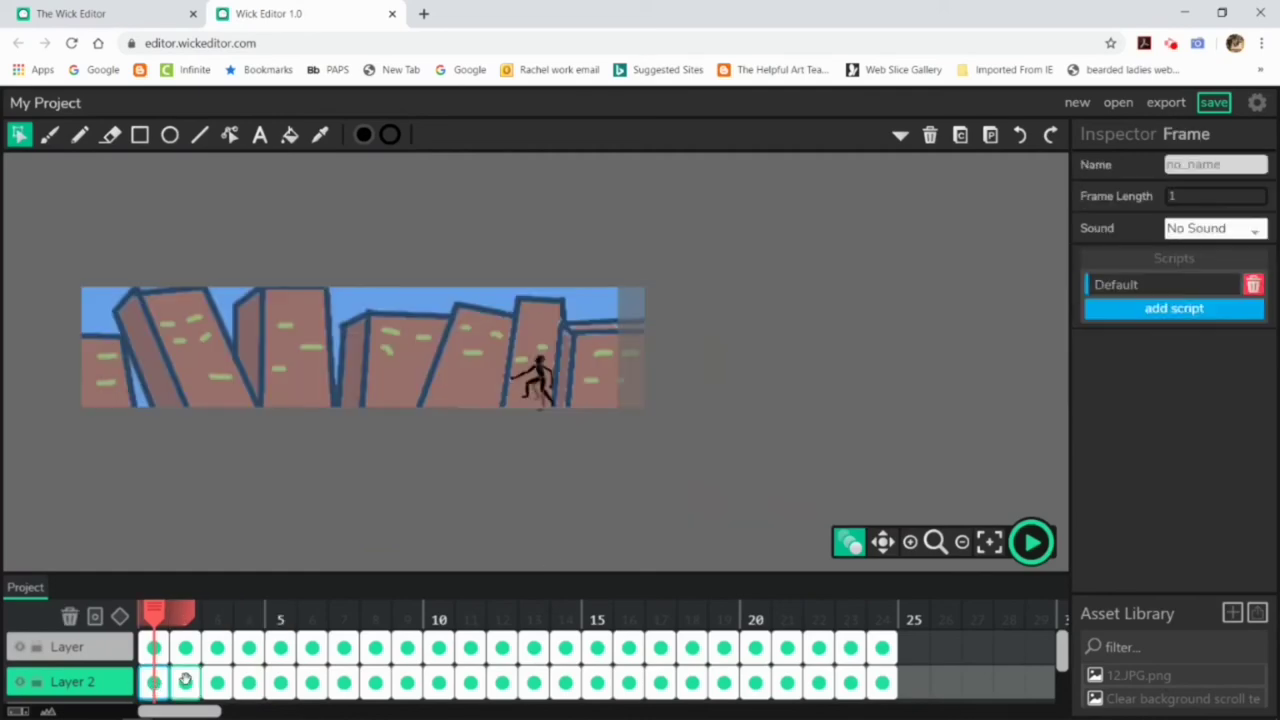
pyautogui.click(185, 682)
pyautogui.click(217, 682)
pyautogui.click(249, 682)
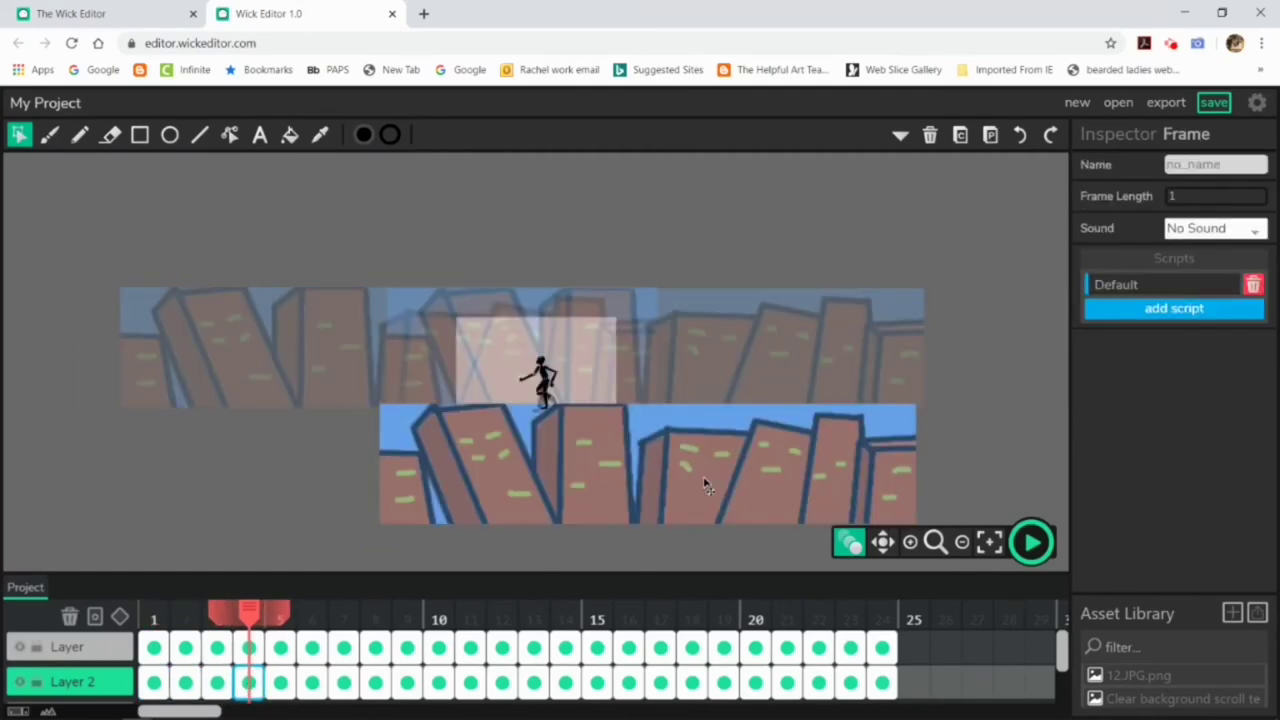
pyautogui.moveTo(704, 481); pyautogui.dragTo(474, 365)
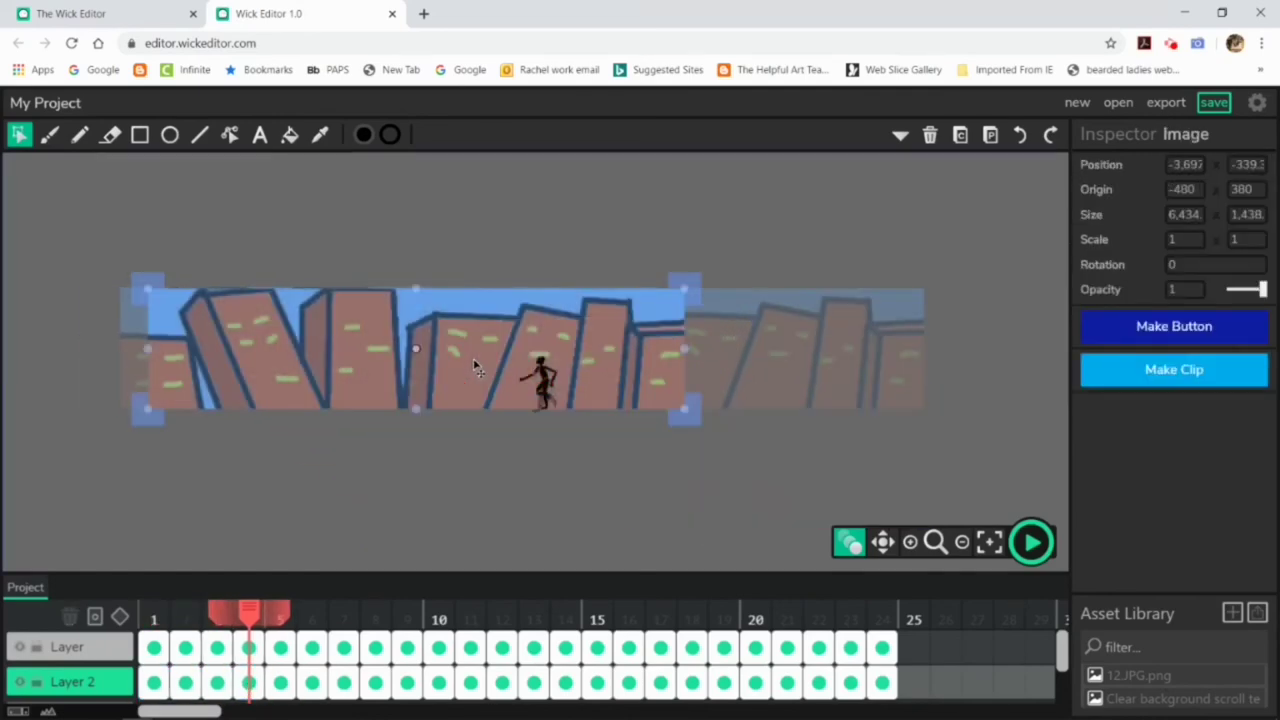
# Offset the city background a little farther right on each of Layer 2's frames 5 to 8, using the onion skin as guide.
pyautogui.click(282, 688)
pyautogui.moveTo(836, 366); pyautogui.dragTo(634, 368)
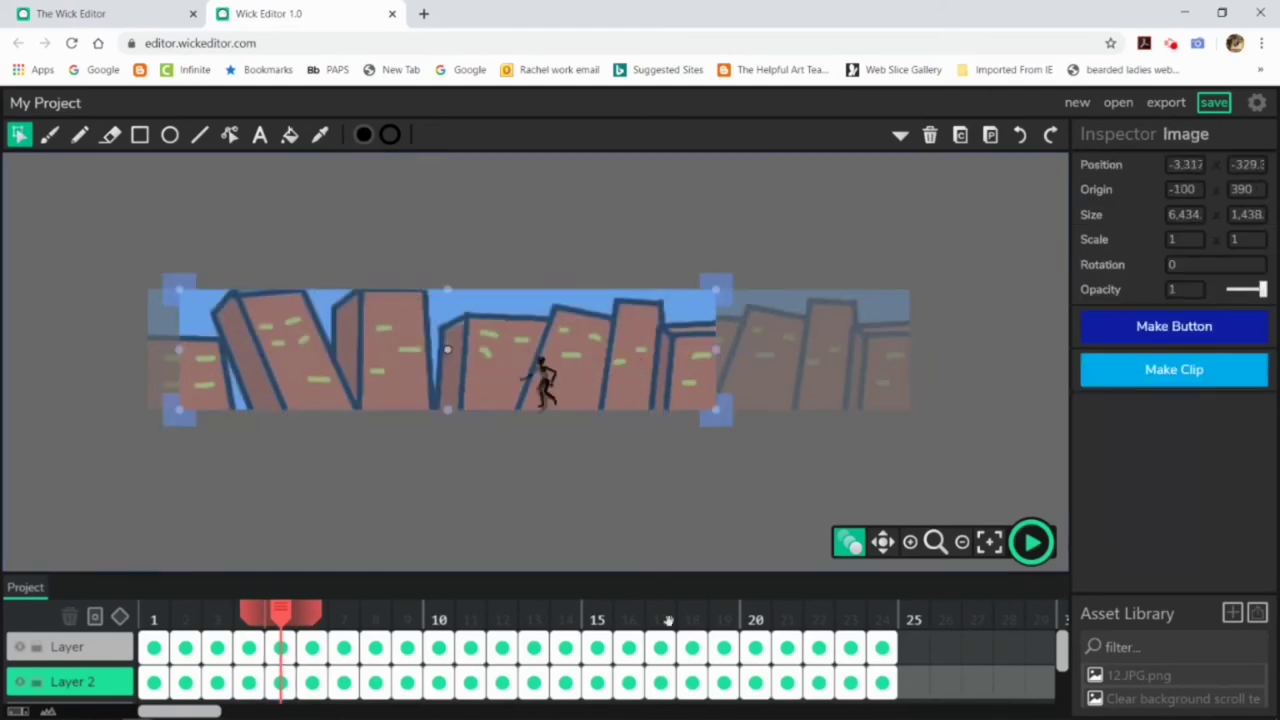
pyautogui.click(312, 682)
pyautogui.moveTo(811, 360); pyautogui.dragTo(777, 449)
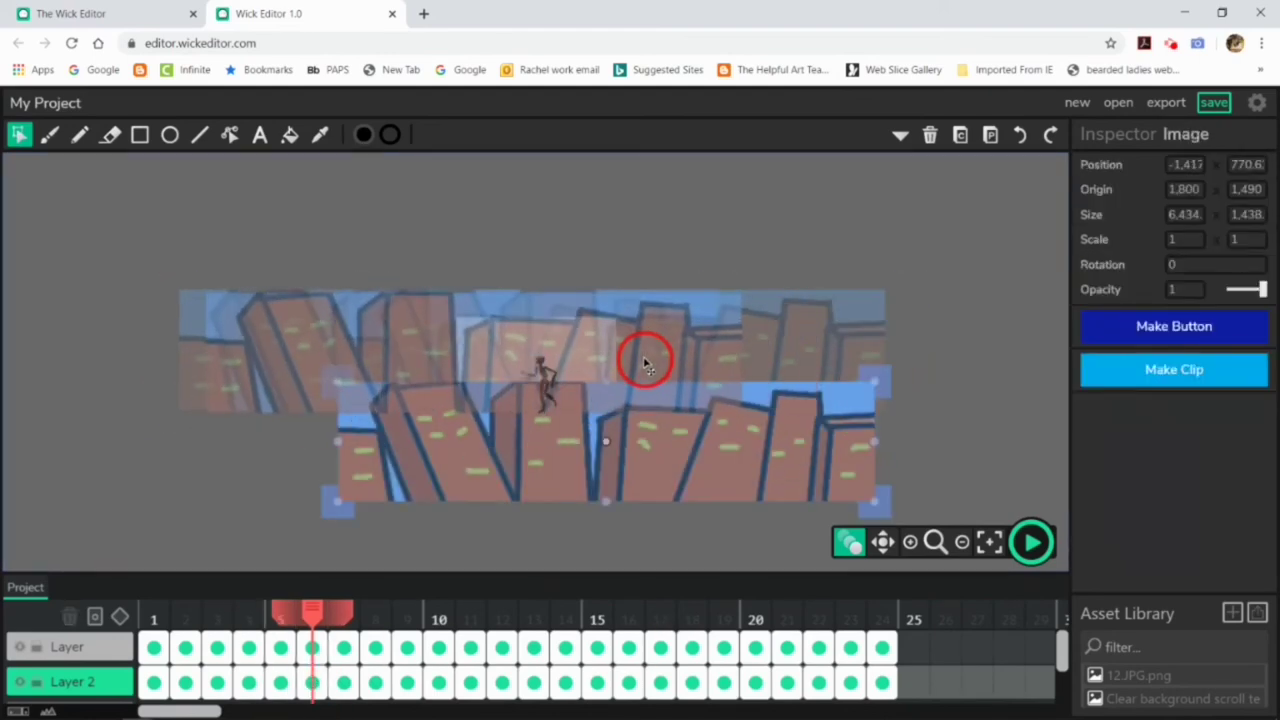
pyautogui.click(344, 682)
pyautogui.moveTo(734, 366); pyautogui.dragTo(702, 447)
pyautogui.click(375, 682)
pyautogui.moveTo(745, 460); pyautogui.dragTo(669, 360)
# Continue the rightward scroll by repositioning the city background on Layer 2's frames 9 to 12.
pyautogui.moveTo(374, 616); pyautogui.dragTo(433, 683)
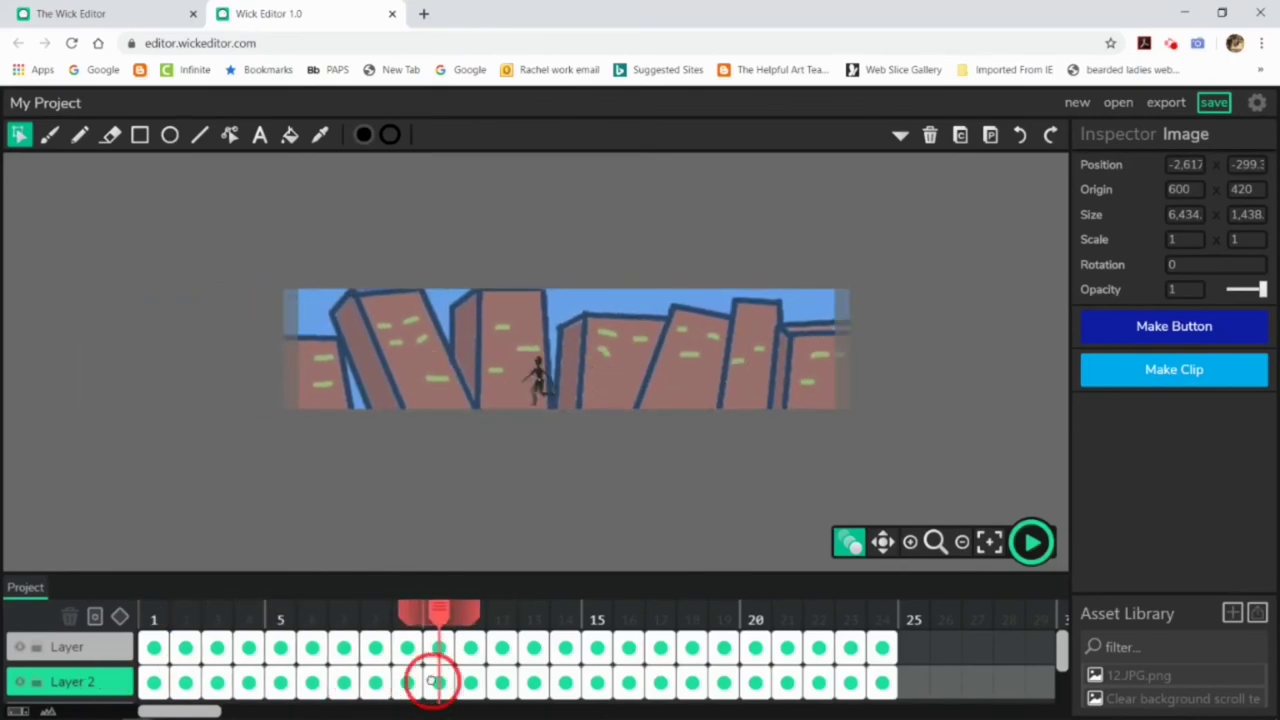
pyautogui.moveTo(481, 356); pyautogui.dragTo(562, 326)
pyautogui.click(471, 685)
pyautogui.click(502, 683)
pyautogui.click(541, 330)
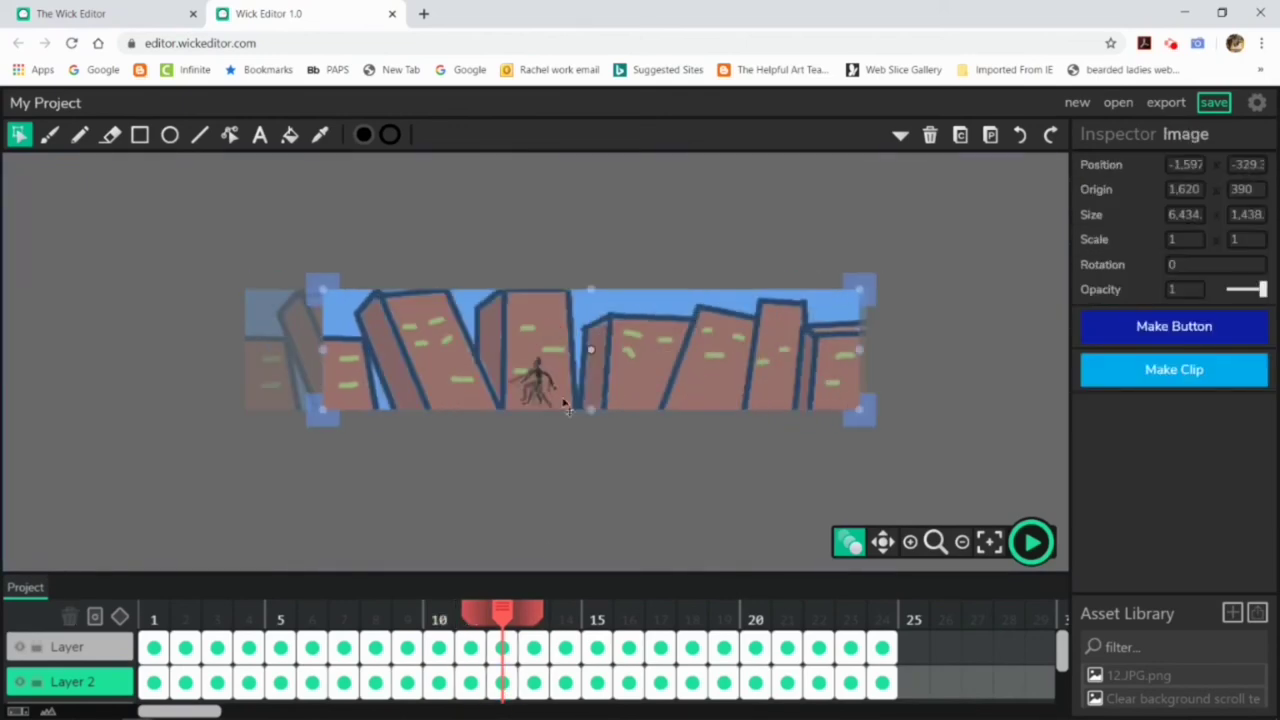
# Move the city background on frames 13, 14 and 15 so each continues the rightward scroll.
pyautogui.press('.')
pyautogui.click(525, 332)
pyautogui.press('.')
pyautogui.click(523, 330)
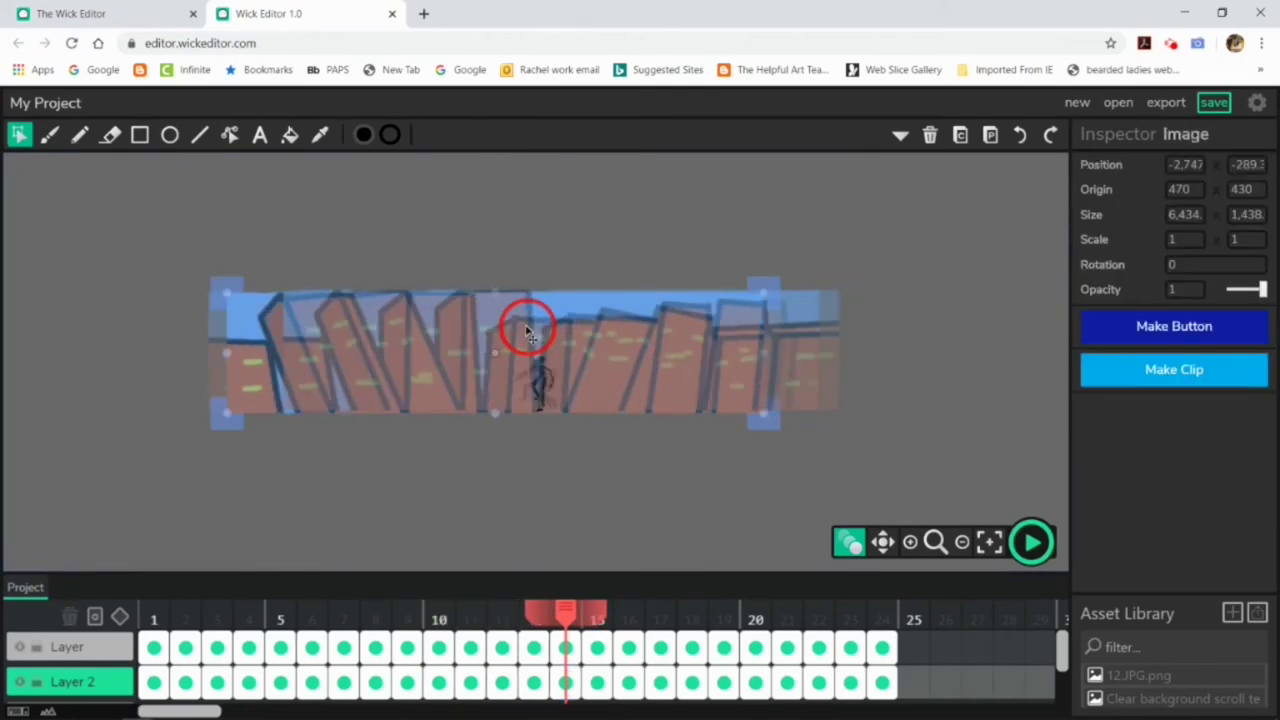
pyautogui.press('.')
pyautogui.click(622, 343)
# Shift the city background progressively right on Layer 2's frames 16, 17 and 18.
pyautogui.click(629, 681)
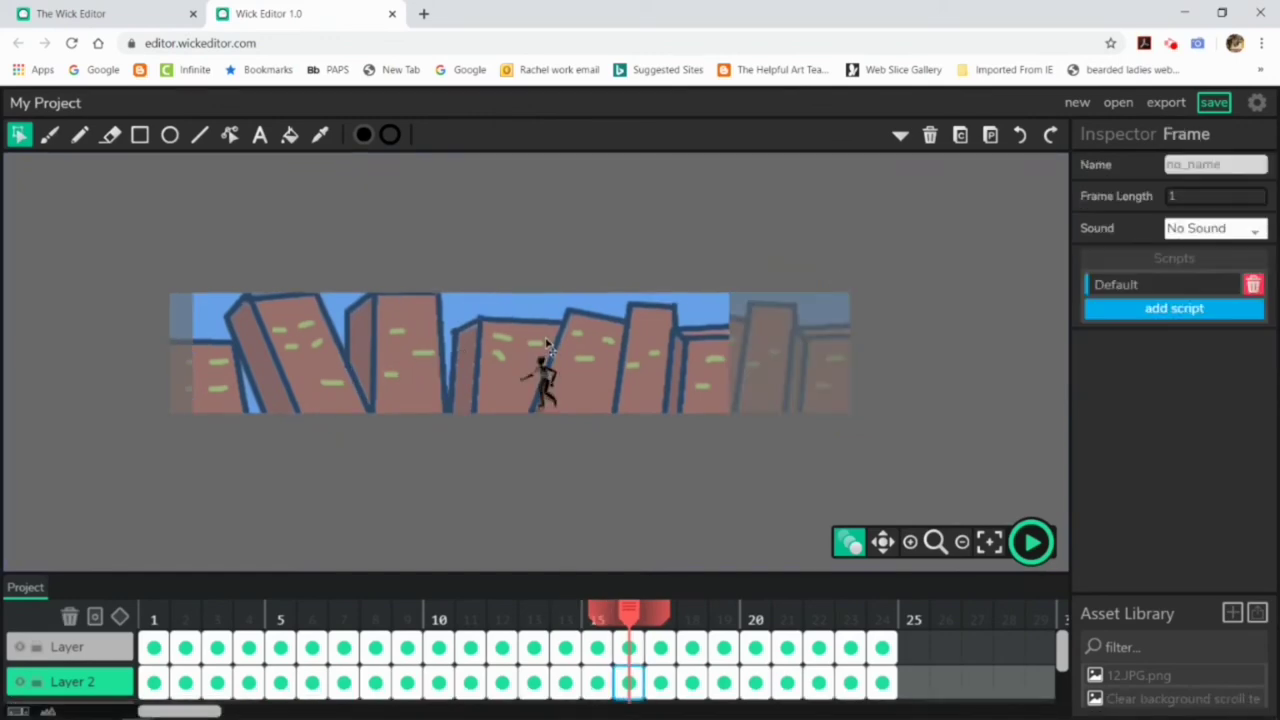
pyautogui.click(680, 337)
pyautogui.click(660, 680)
pyautogui.click(570, 352)
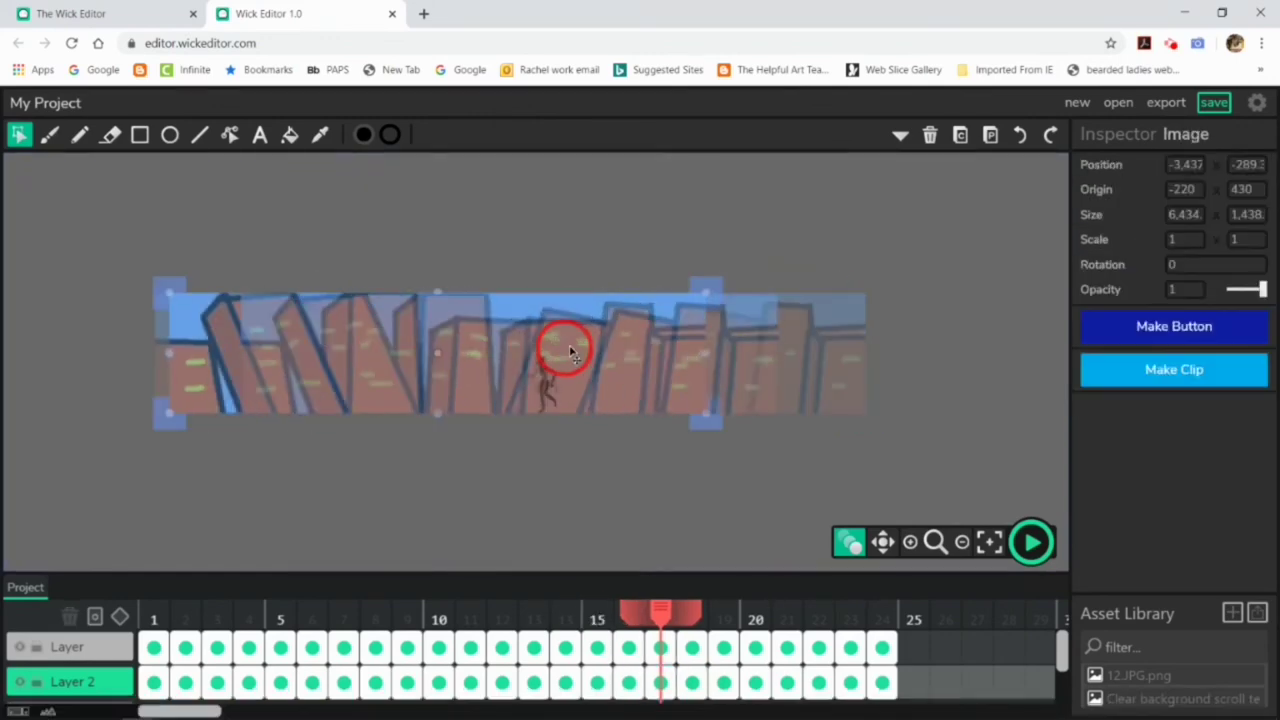
pyautogui.moveTo(663, 350); pyautogui.dragTo(693, 340)
pyautogui.click(692, 676)
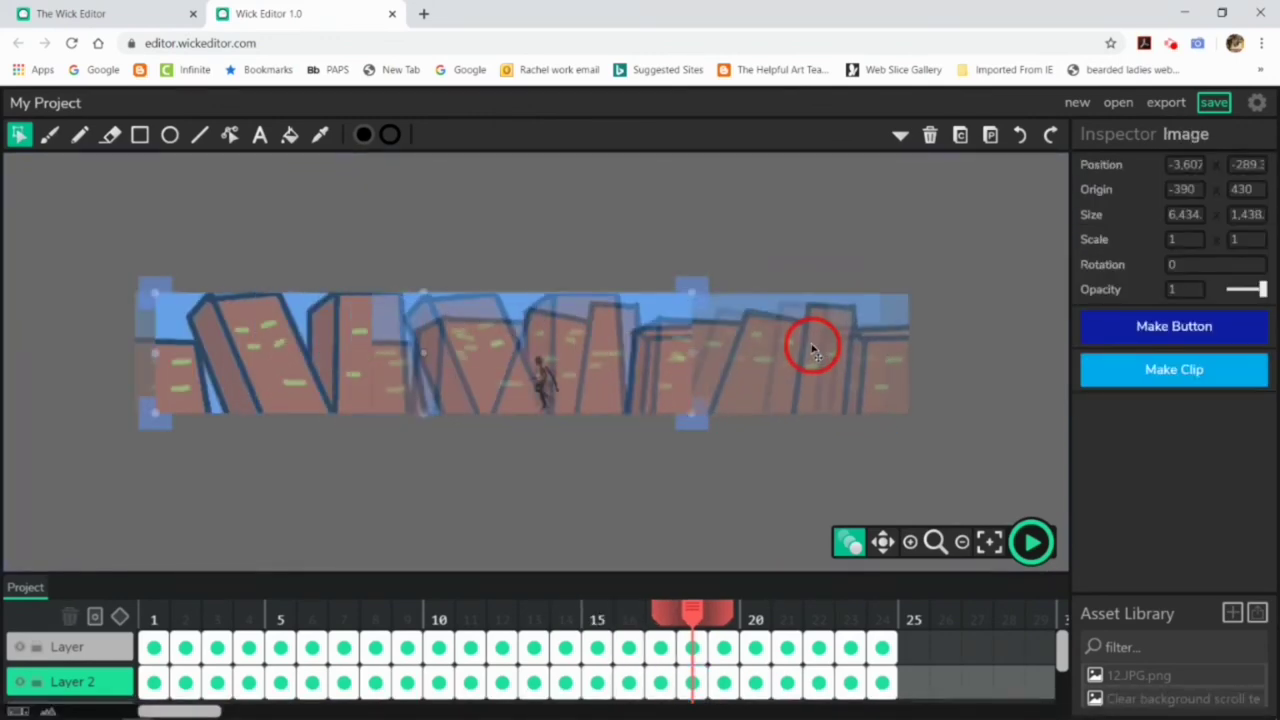
pyautogui.moveTo(812, 346); pyautogui.dragTo(826, 347)
# Shift the city background progressively right on frames 19, 20 and 21, following the previous frame's ghost image.
pyautogui.click(723, 681)
pyautogui.moveTo(567, 352); pyautogui.dragTo(821, 357)
pyautogui.click(755, 681)
pyautogui.moveTo(580, 331); pyautogui.dragTo(645, 329)
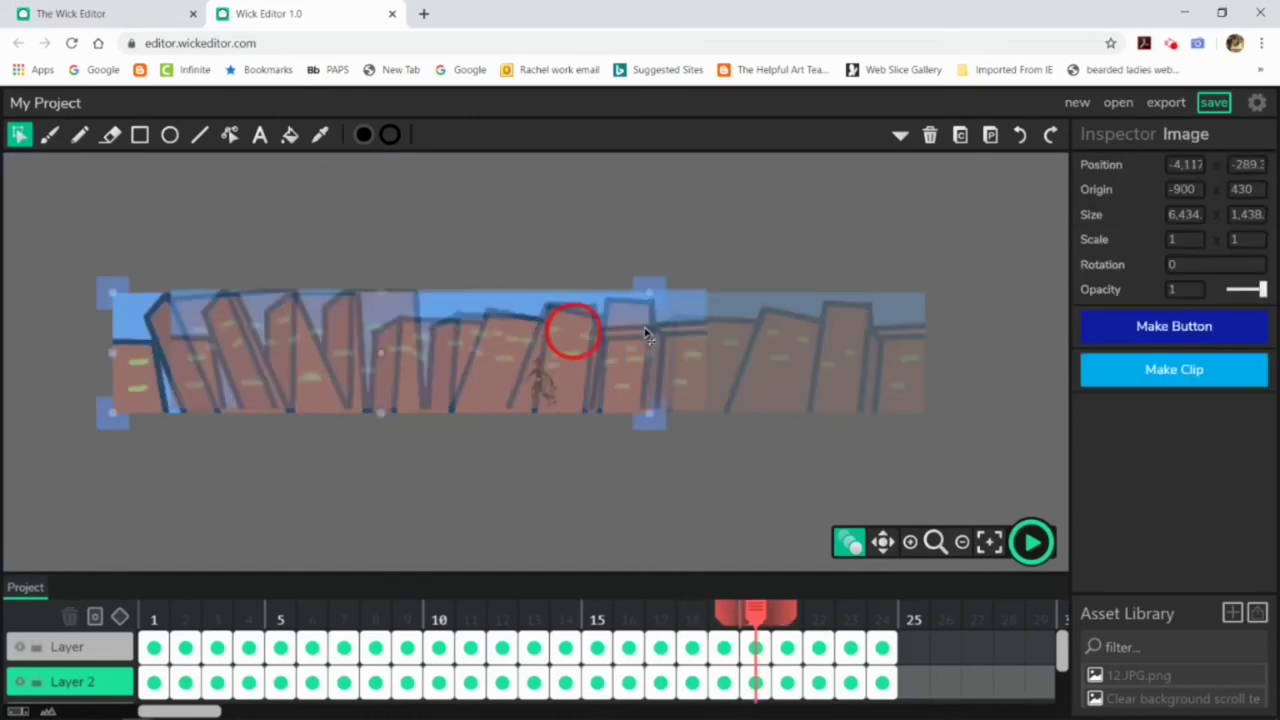
pyautogui.press('.')
pyautogui.click(688, 335)
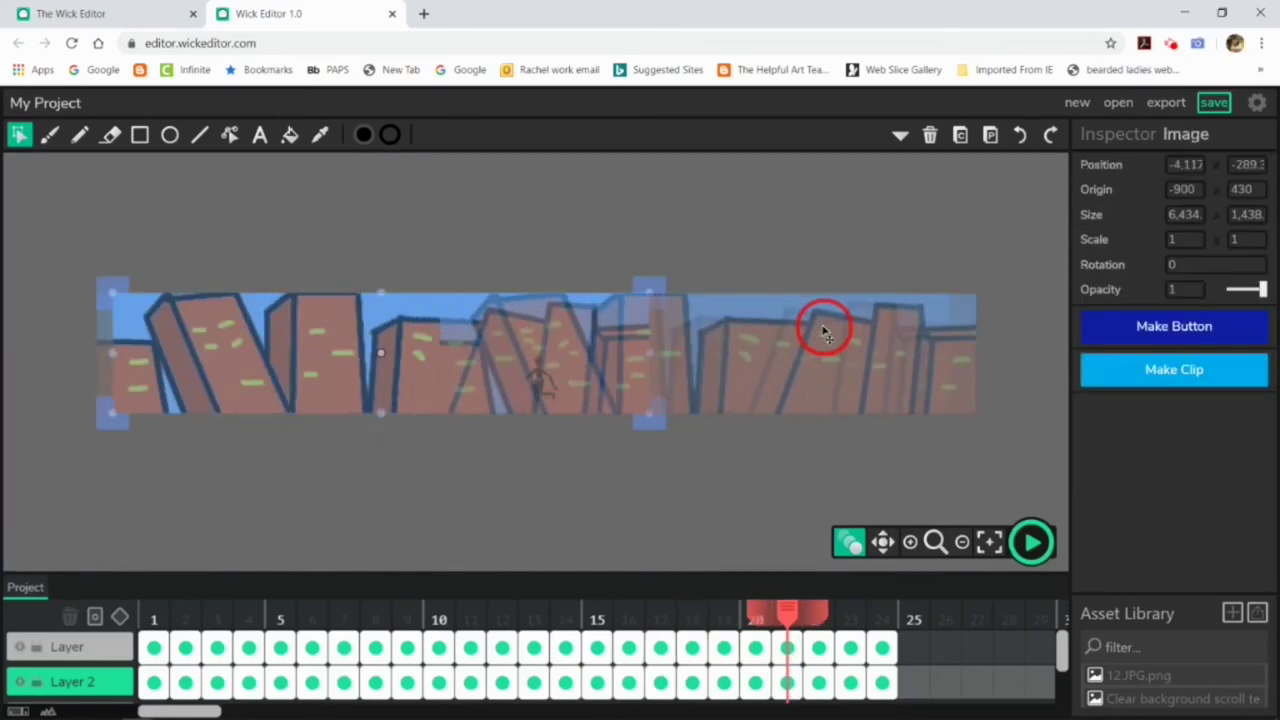
# Position the city background near the canvas's left edge on frames 22 to 24, widening it to about 1.16 horizontal scale on frame 24.
pyautogui.press('.')
pyautogui.click(909, 354)
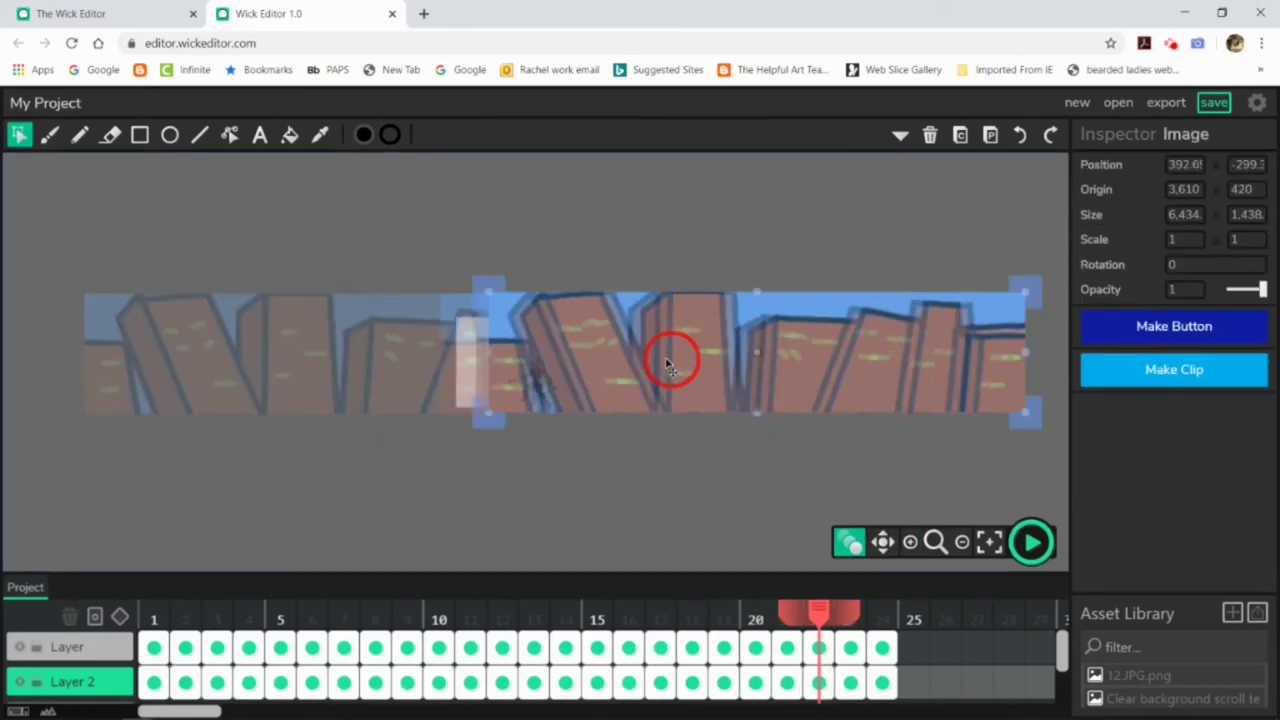
pyautogui.press('.')
pyautogui.click(804, 347)
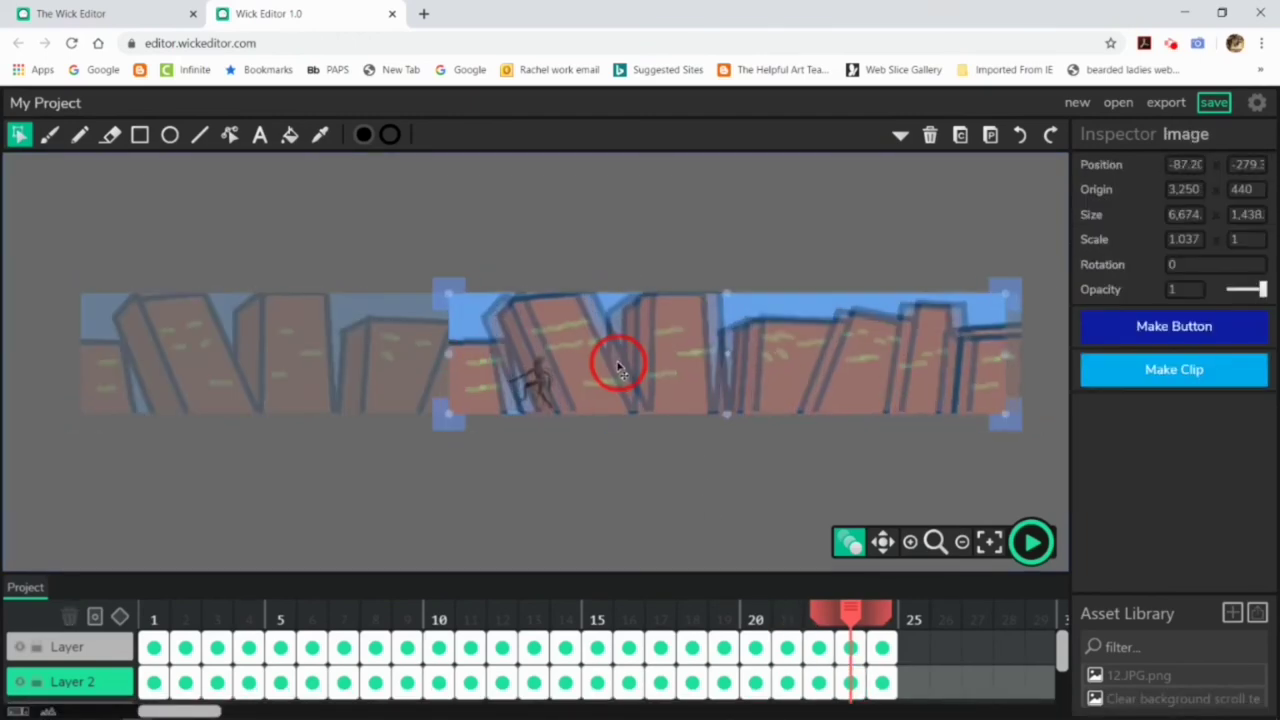
pyautogui.moveTo(617, 367); pyautogui.dragTo(631, 367)
pyautogui.click(881, 680)
pyautogui.click(791, 317)
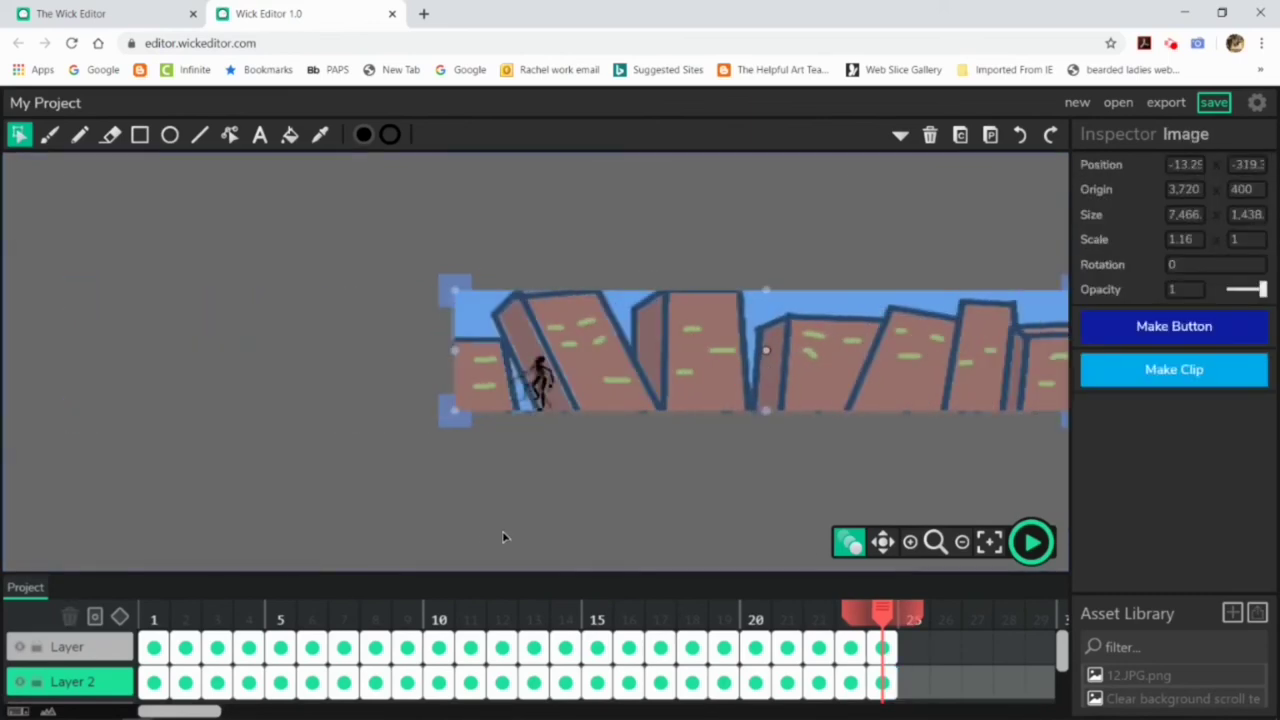
# Play back the walk cycle over the scrolling city background to check the motion, and stop the preview.
pyautogui.moveTo(842, 604); pyautogui.dragTo(118, 592)
pyautogui.scroll(3, 700, 488)
pyautogui.click(1031, 543)
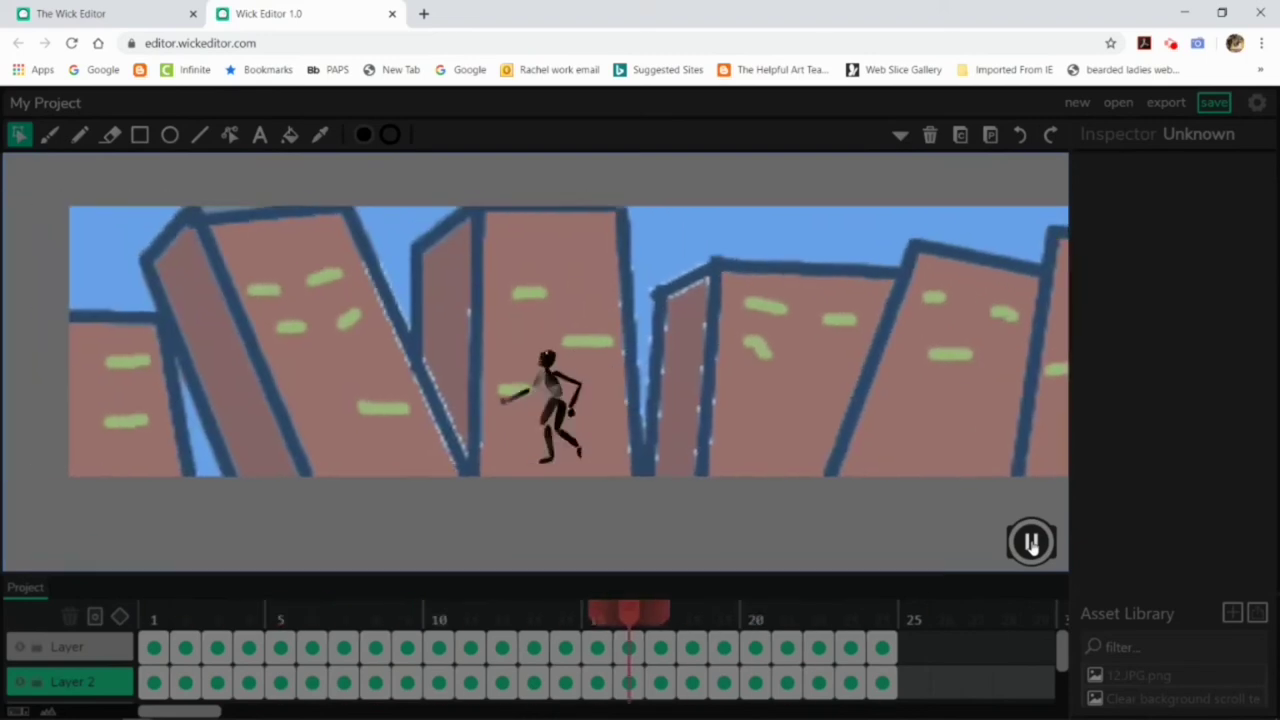
pyautogui.click(1032, 543)
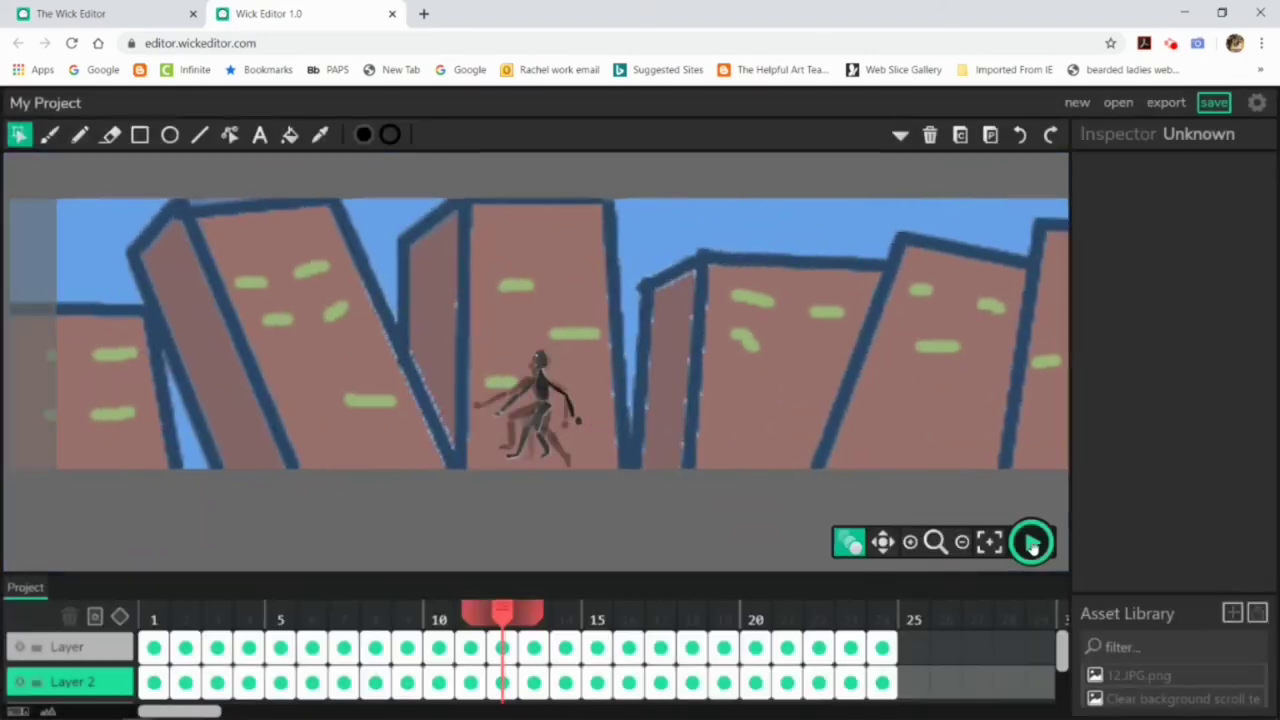
# Rename the project "walking in the city all alone" in the project settings.
pyautogui.click(1256, 104)
pyautogui.moveTo(987, 706)
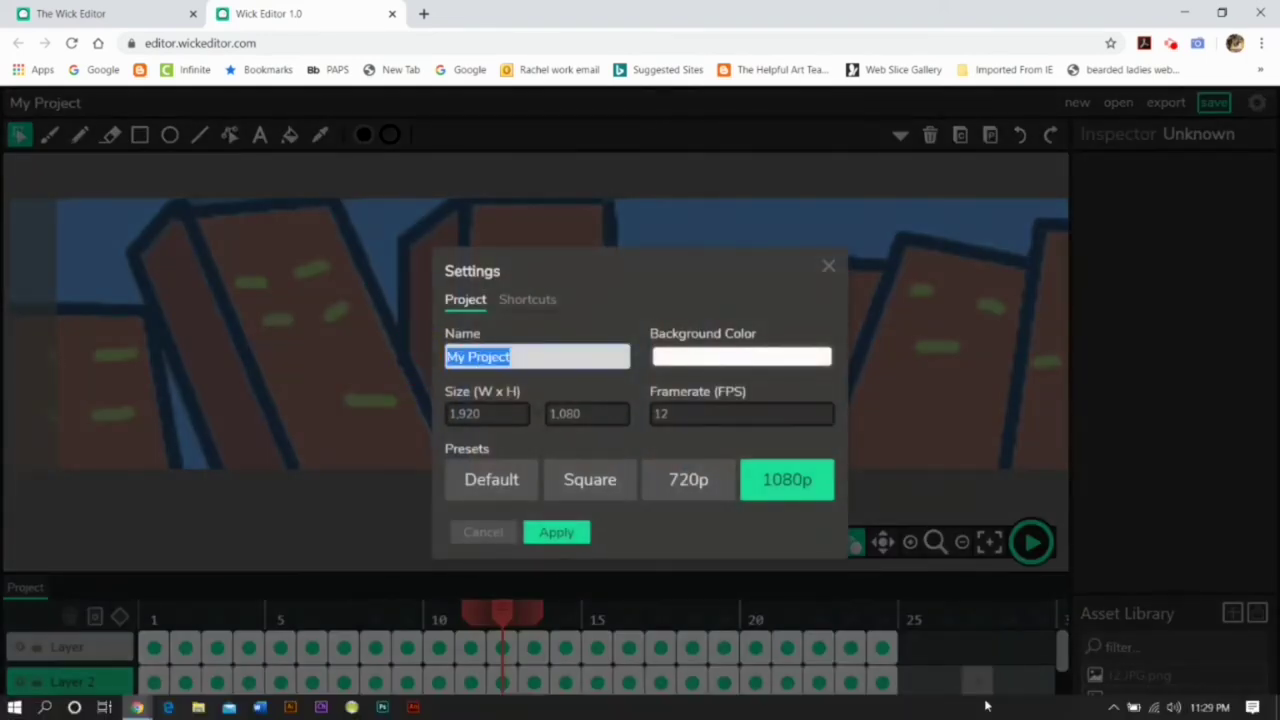
pyautogui.write('walking in the city all alone')
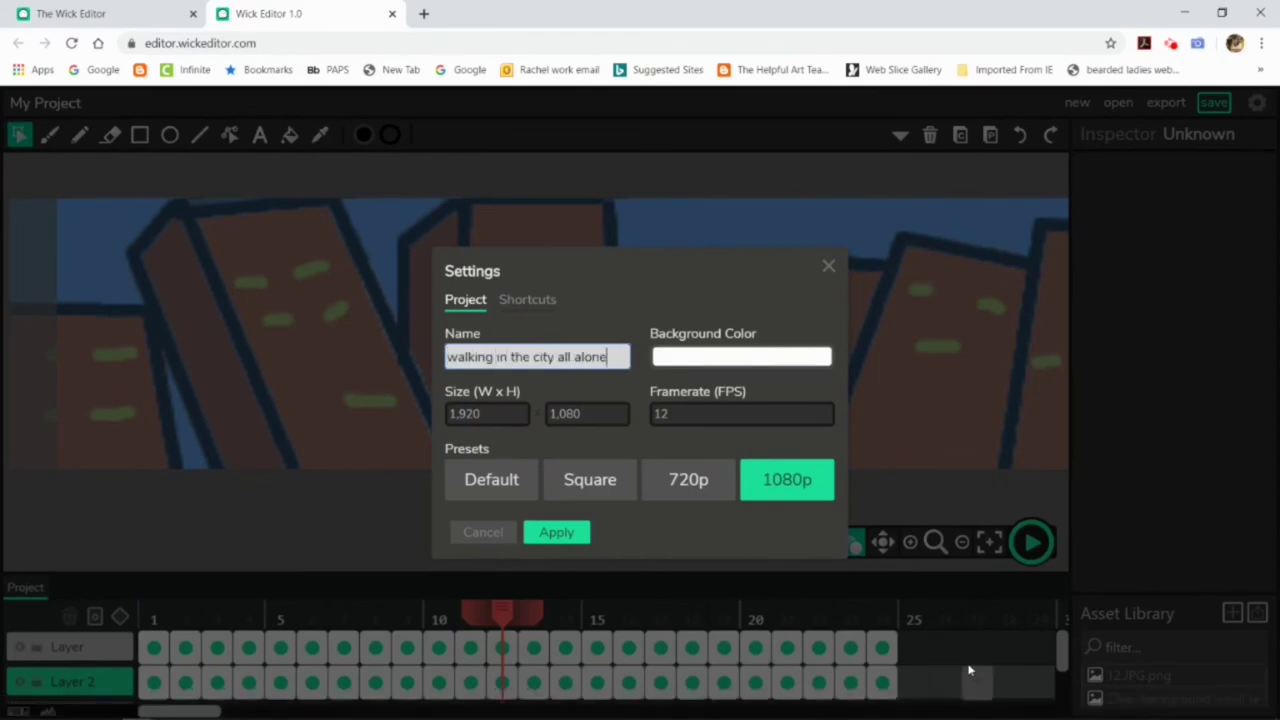
pyautogui.click(829, 267)
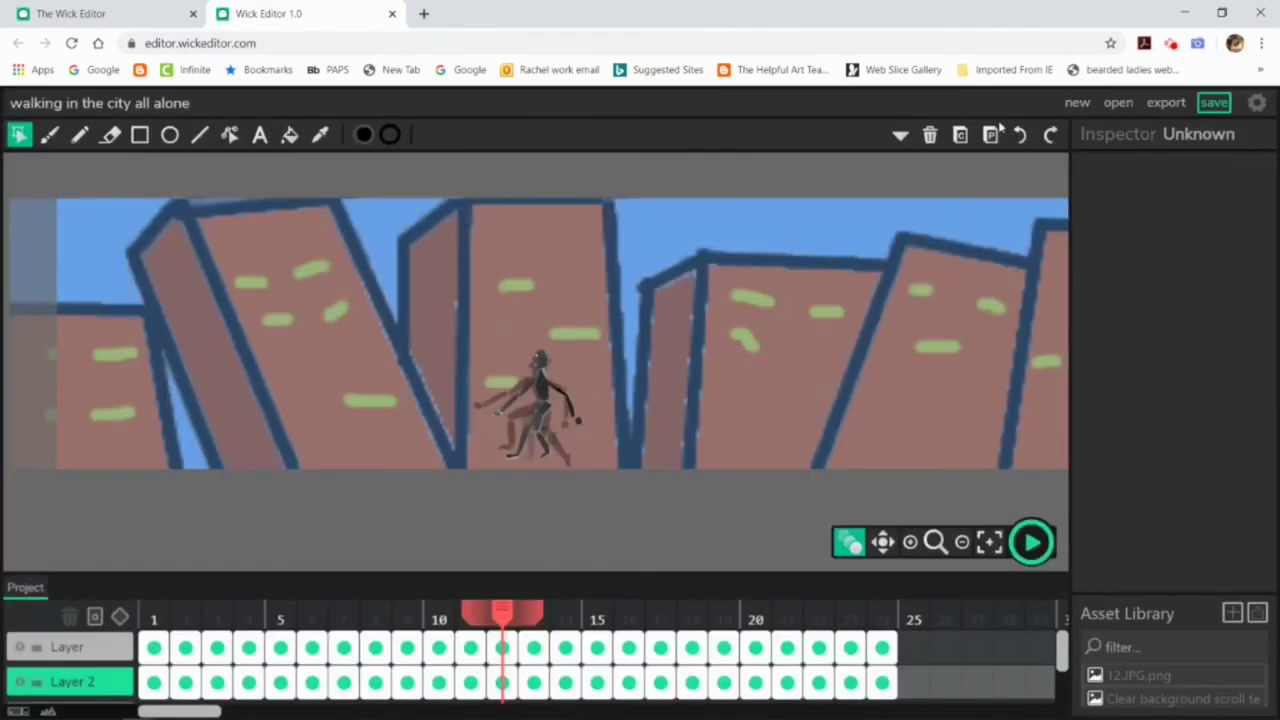
# Export the animation as an MP4 video and dismiss the finished export dialog.
pyautogui.click(1163, 103)
pyautogui.click(705, 492)
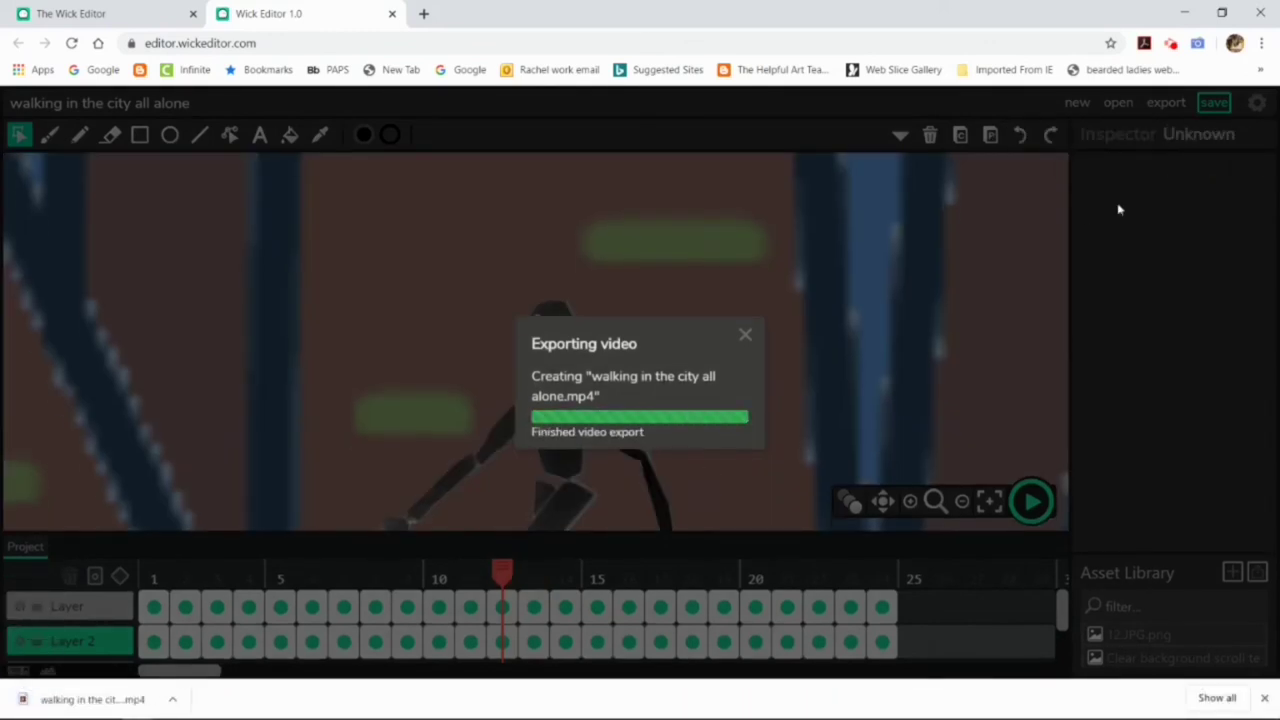
pyautogui.click(746, 336)
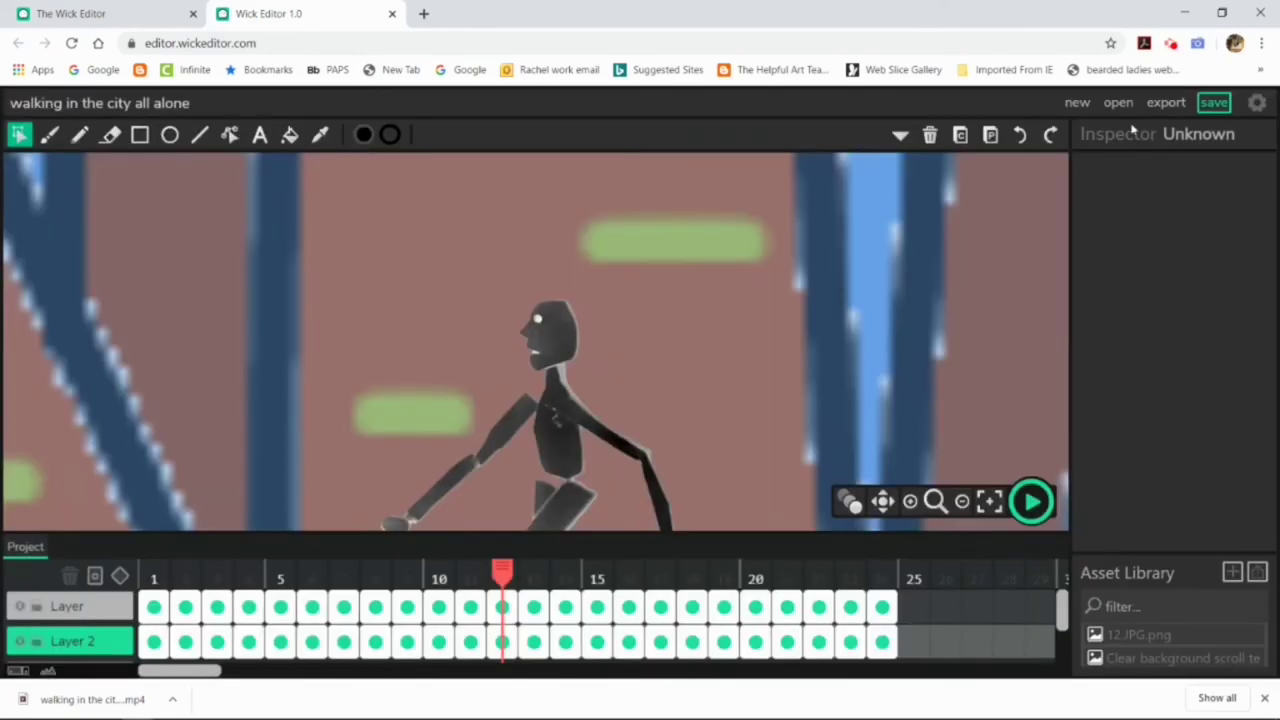
# Try to export the animation as an animated GIF.
pyautogui.click(1165, 103)
pyautogui.click(557, 470)
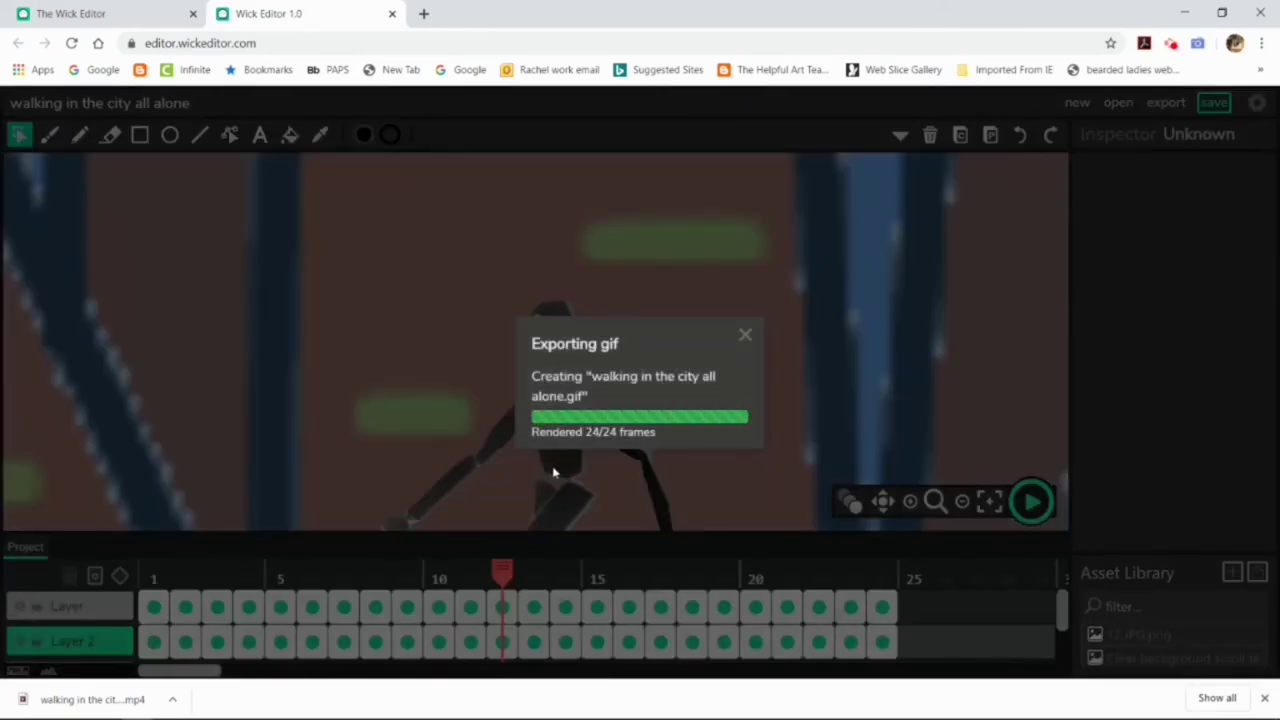
pyautogui.click(744, 336)
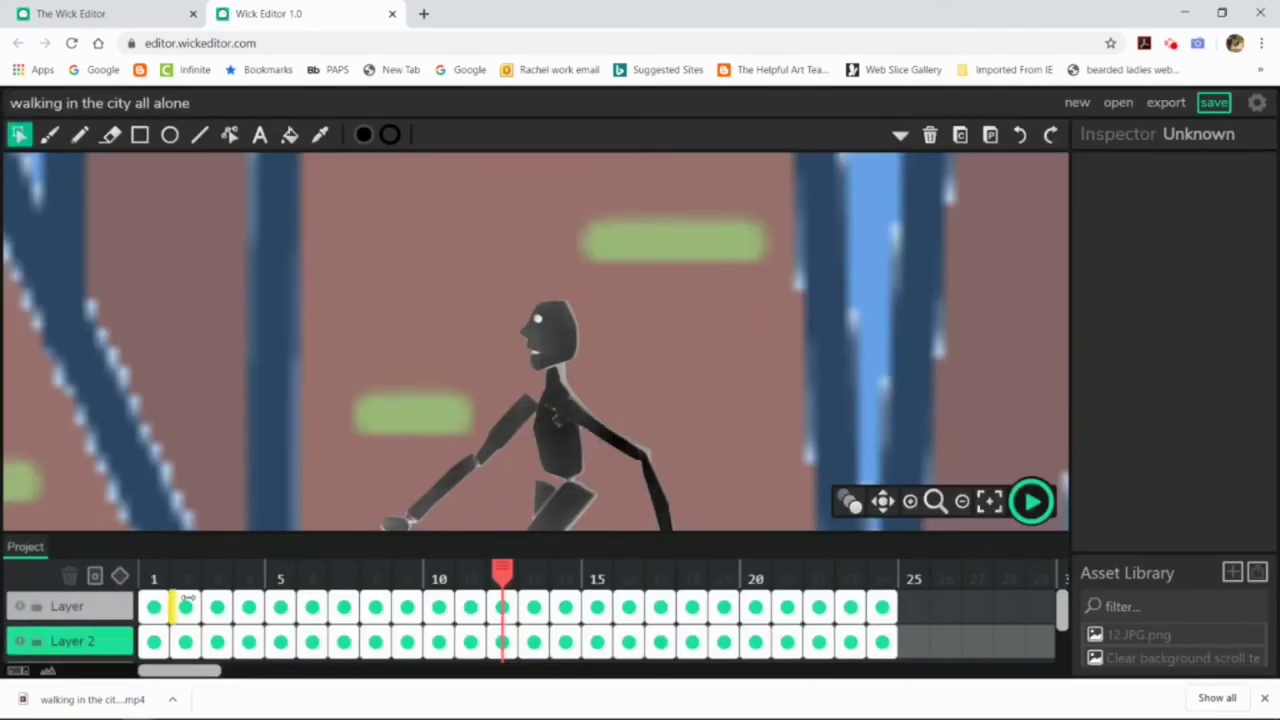
# Save the project as a .wick file and reapply its current project settings.
pyautogui.click(1214, 103)
pyautogui.click(1257, 103)
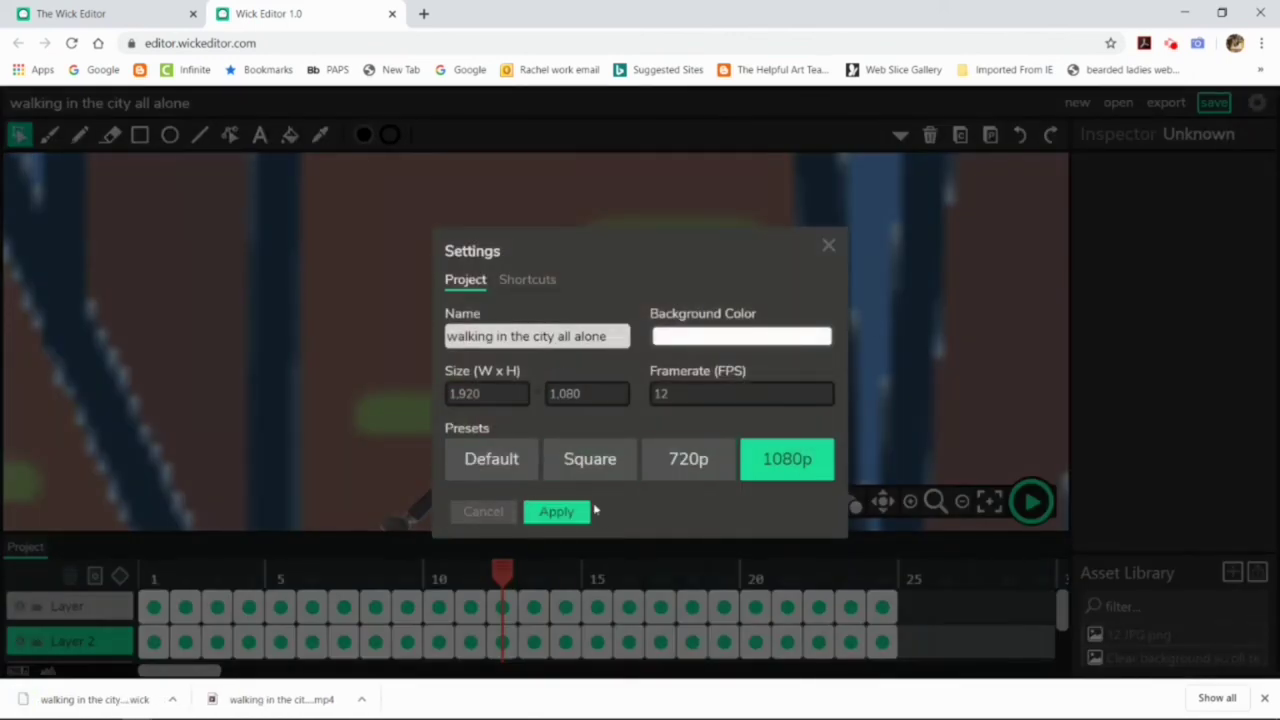
pyautogui.click(588, 511)
# Export the project as an animated GIF and open the downloaded file to view it.
pyautogui.click(1166, 103)
pyautogui.click(549, 465)
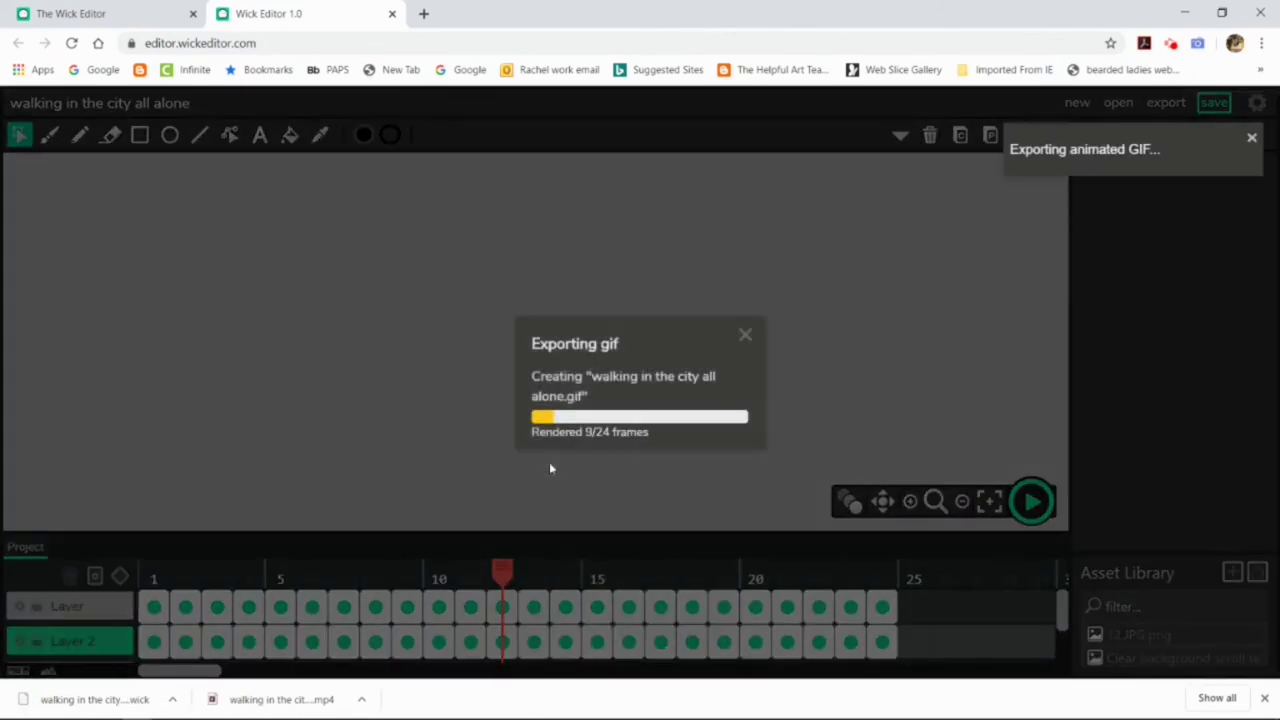
pyautogui.click(100, 700)
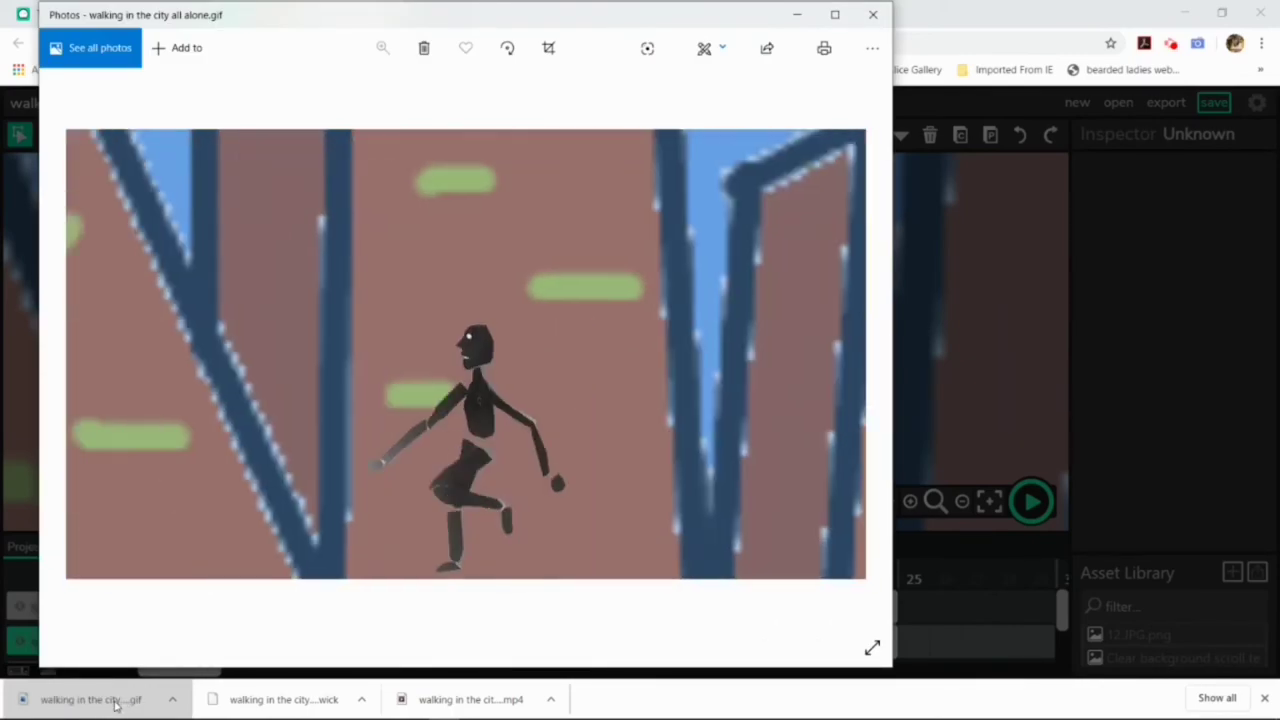
# Close the GIF preview and allow the Wick Editor site to download multiple files.
pyautogui.click(871, 21)
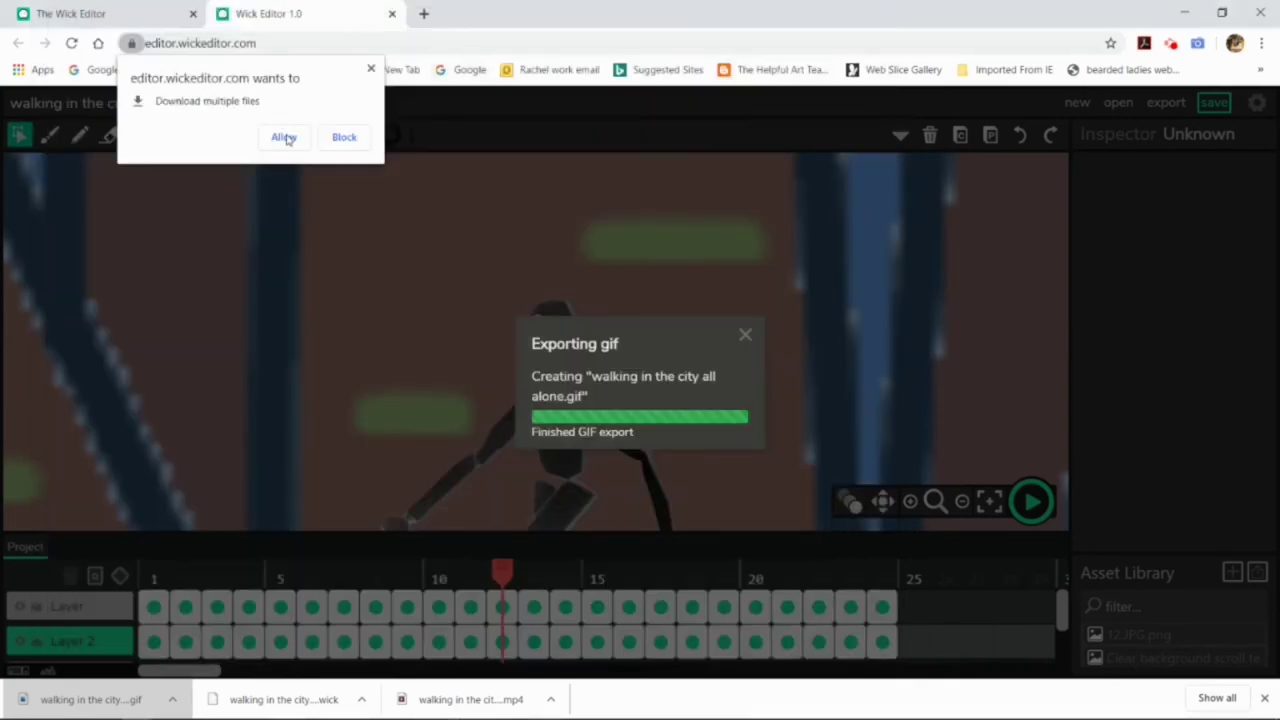
pyautogui.click(284, 137)
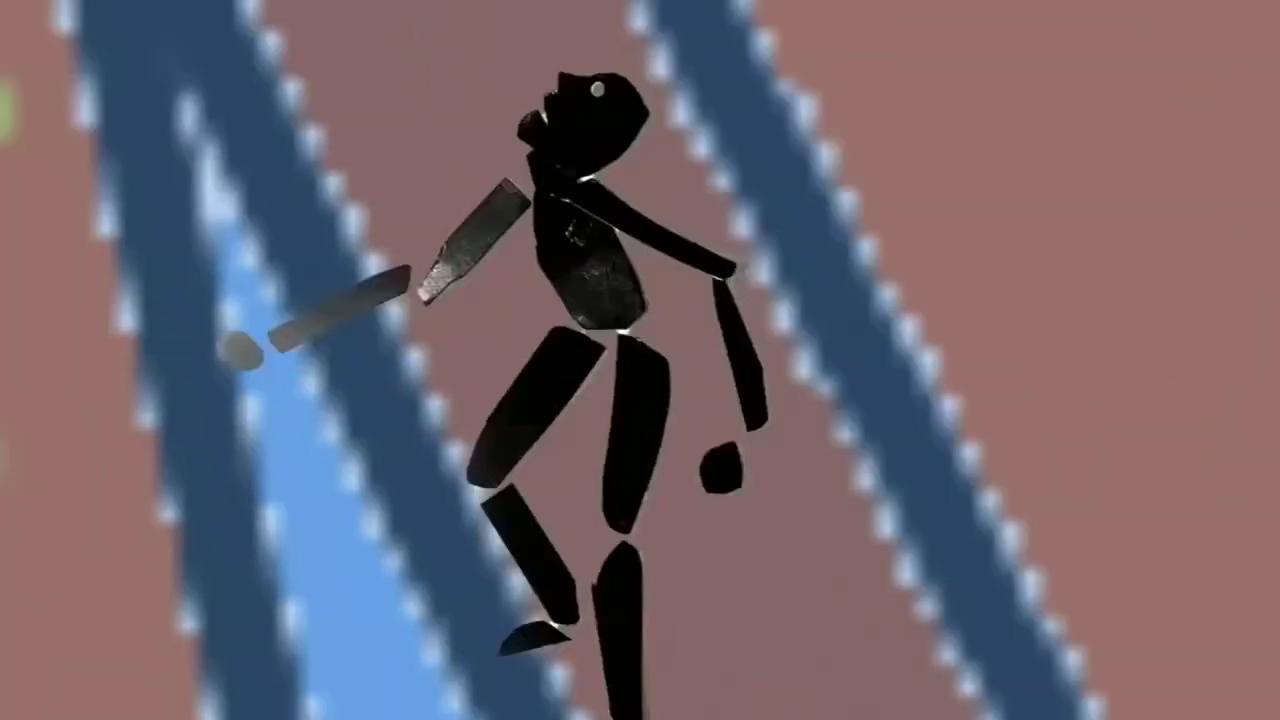